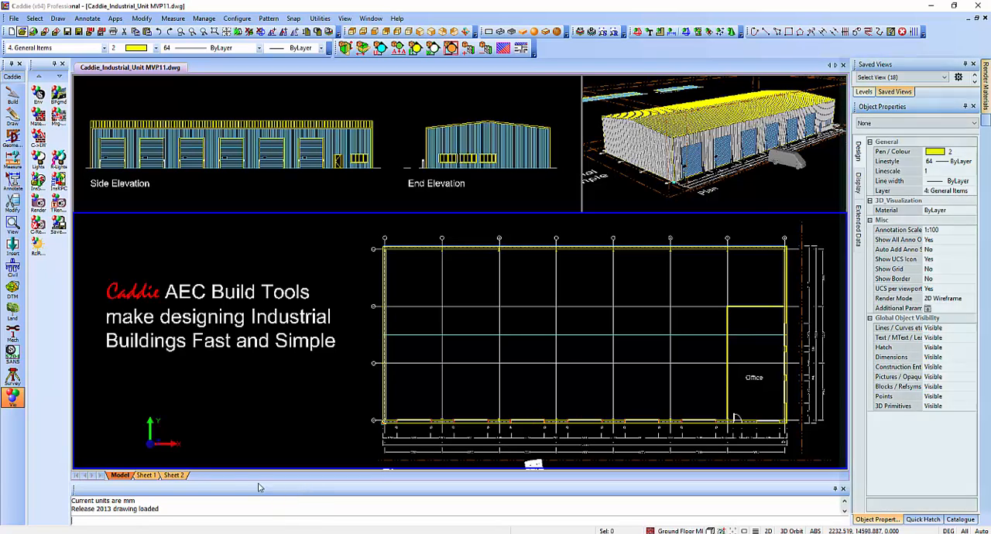
Examine the building grid labels at the plan's A1 corner and select the steel column there.
{"action": "left_click", "coordinate": [181, 32]}
{"action": "left_click", "coordinate": [367, 232]}
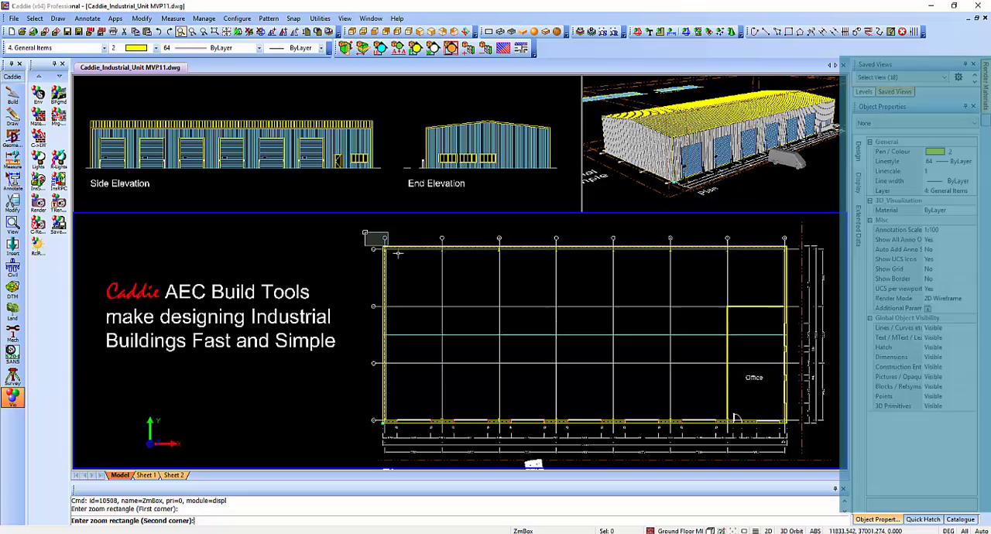
{"action": "left_click", "coordinate": [400, 264]}
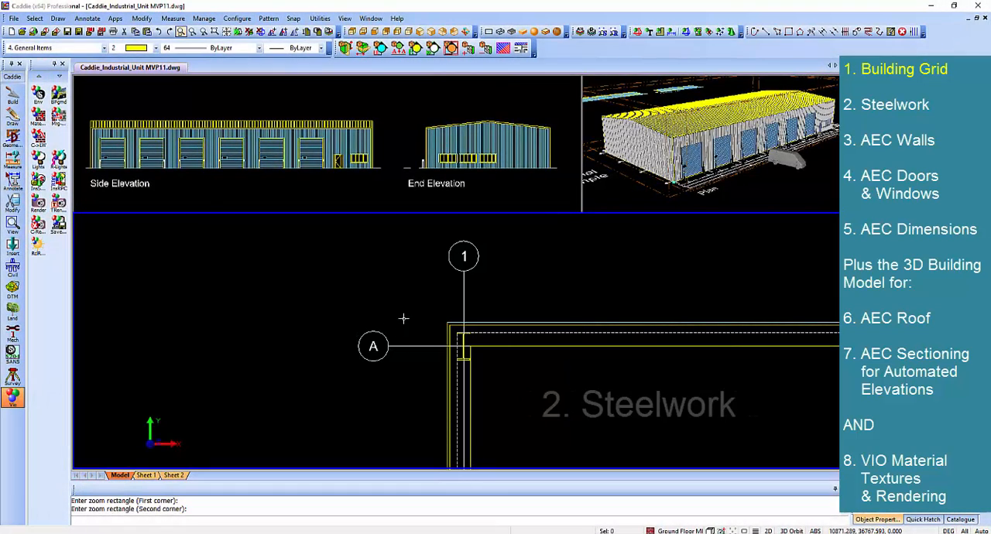
{"action": "scroll", "coordinate": [467, 363], "scroll_direction": "up", "scroll_amount": 2}
{"action": "scroll", "coordinate": [467, 363], "scroll_direction": "up", "scroll_amount": 1}
{"action": "left_click", "coordinate": [466, 360]}
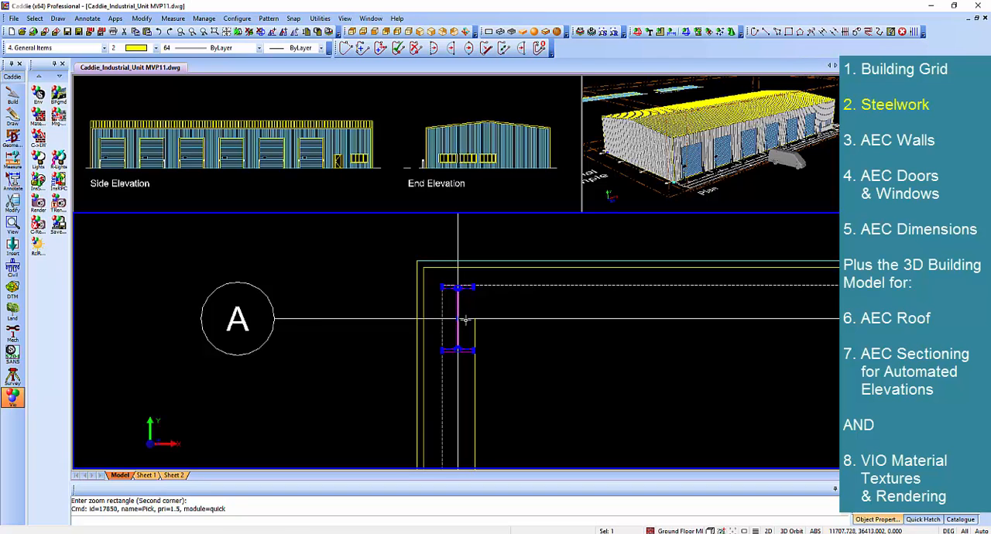
Inspect the walls meeting at the plan's grid D corner by selecting the front wall and the end wall in turn.
{"action": "scroll", "coordinate": [465, 320], "scroll_direction": "down", "scroll_amount": 3}
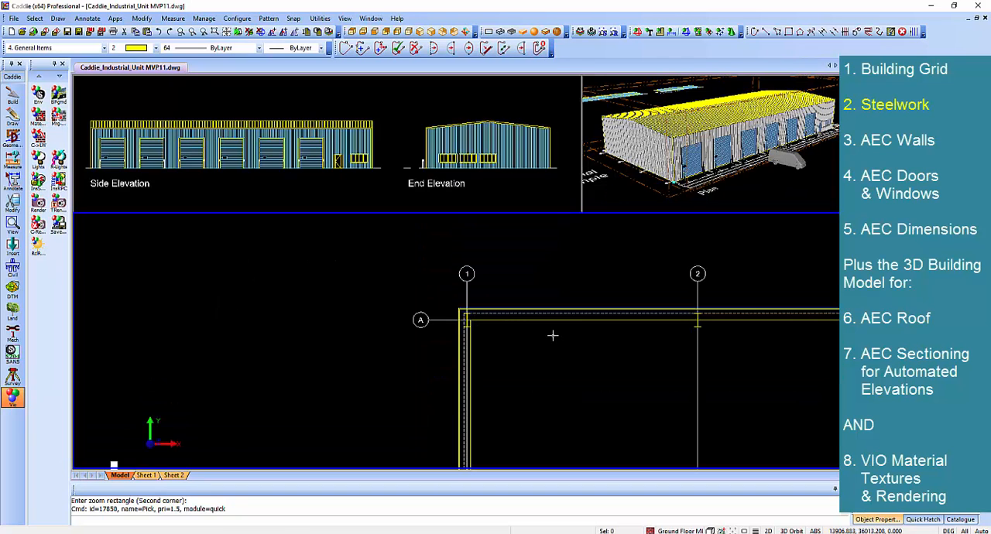
{"action": "middle_click_drag", "start_coordinate": [550, 334], "coordinate": [322, 228]}
{"action": "scroll", "coordinate": [338, 245], "scroll_direction": "down", "scroll_amount": 2}
{"action": "scroll", "coordinate": [414, 384], "scroll_direction": "down", "scroll_amount": 1}
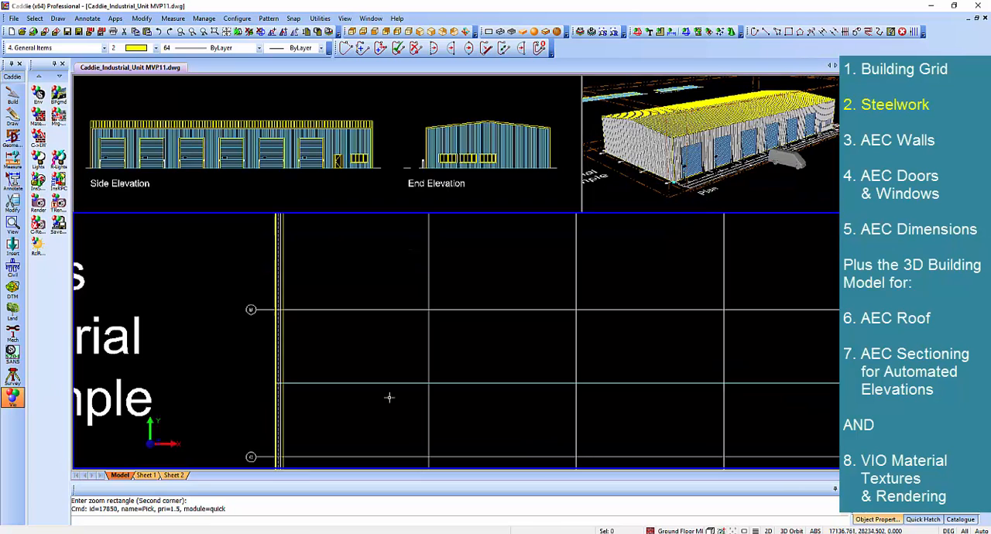
{"action": "scroll", "coordinate": [420, 405], "scroll_direction": "down", "scroll_amount": 1}
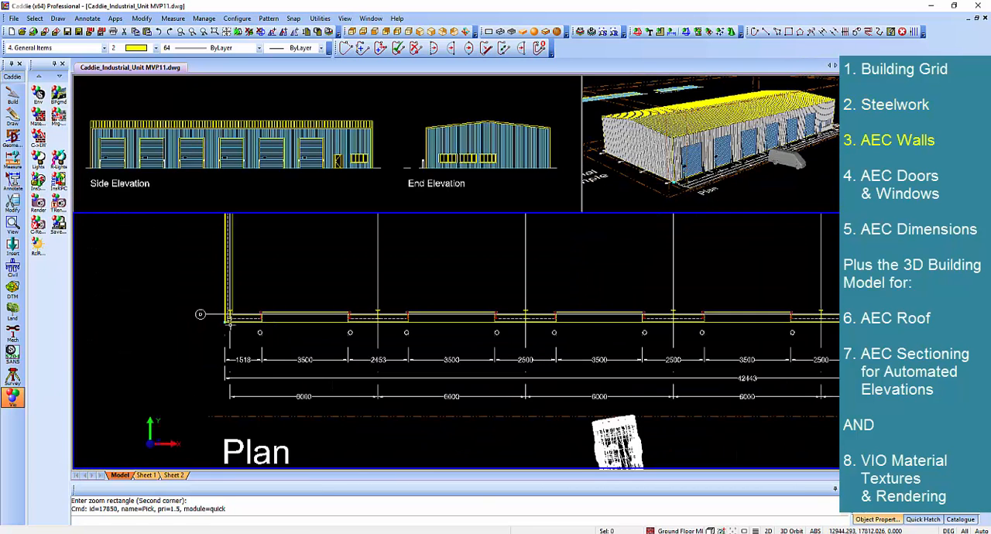
{"action": "scroll", "coordinate": [330, 340], "scroll_direction": "up", "scroll_amount": 4}
{"action": "left_click", "coordinate": [305, 320]}
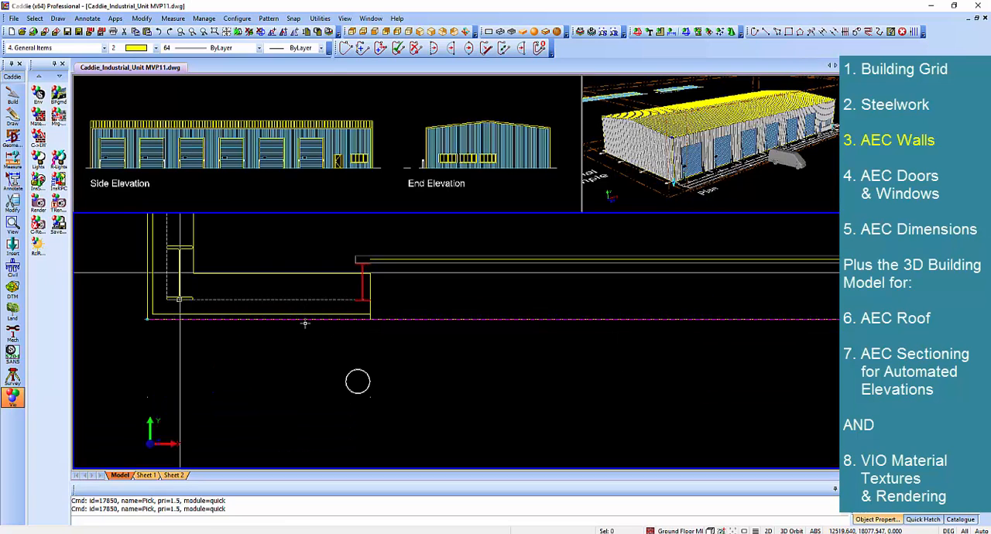
{"action": "left_click", "coordinate": [309, 316]}
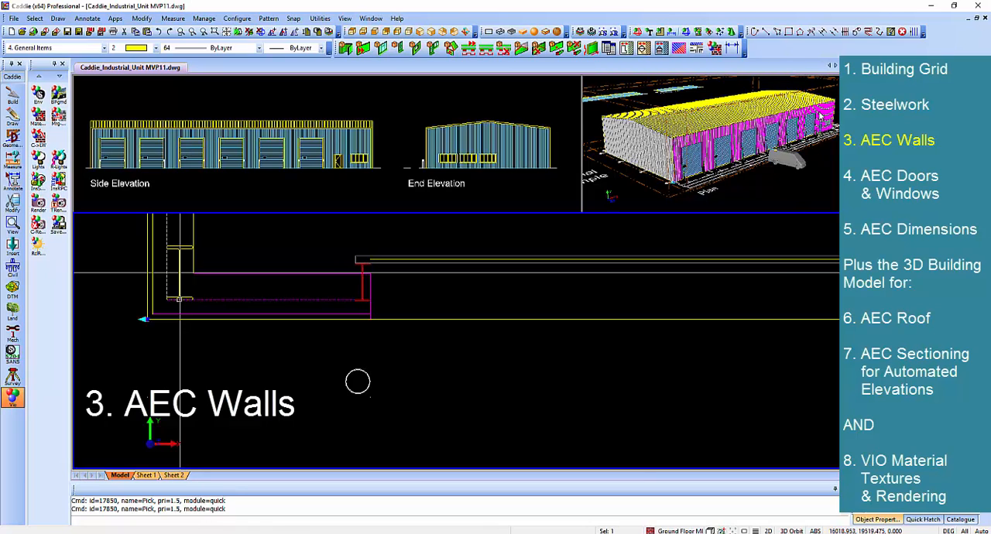
{"action": "left_click", "coordinate": [153, 237]}
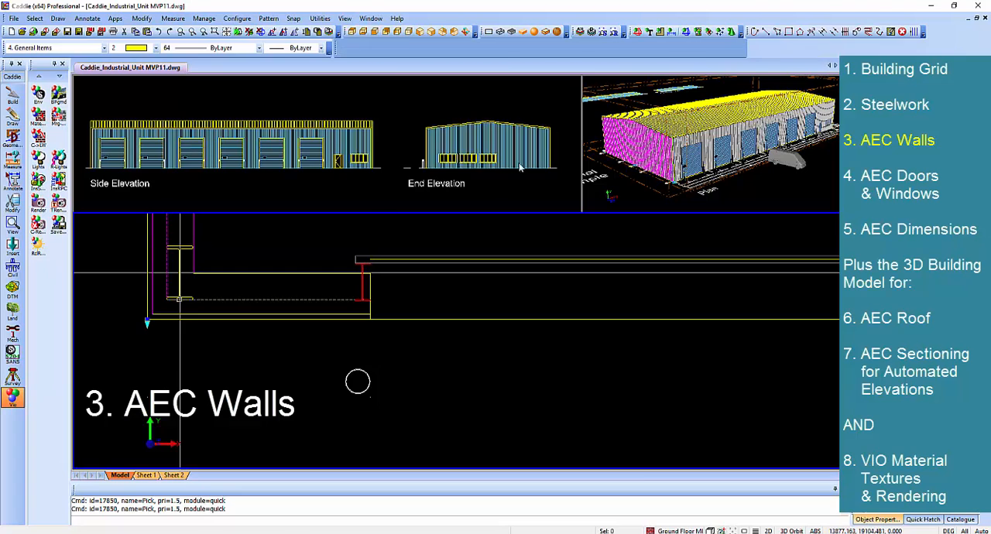
{"action": "key", "text": "Escape"}
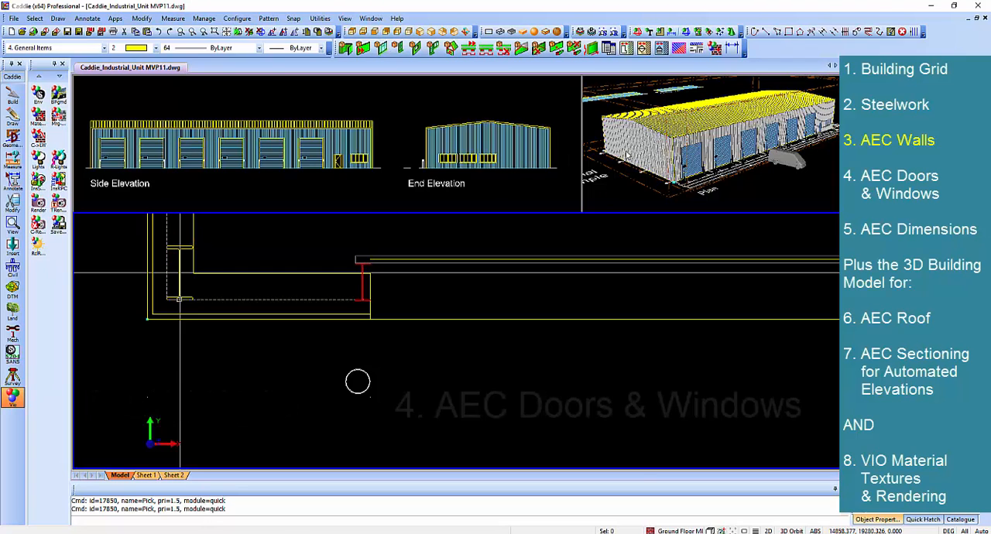
Inspect a front door opening and the AEC dimension strings along the front wall of the plan.
{"action": "left_click", "coordinate": [441, 256]}
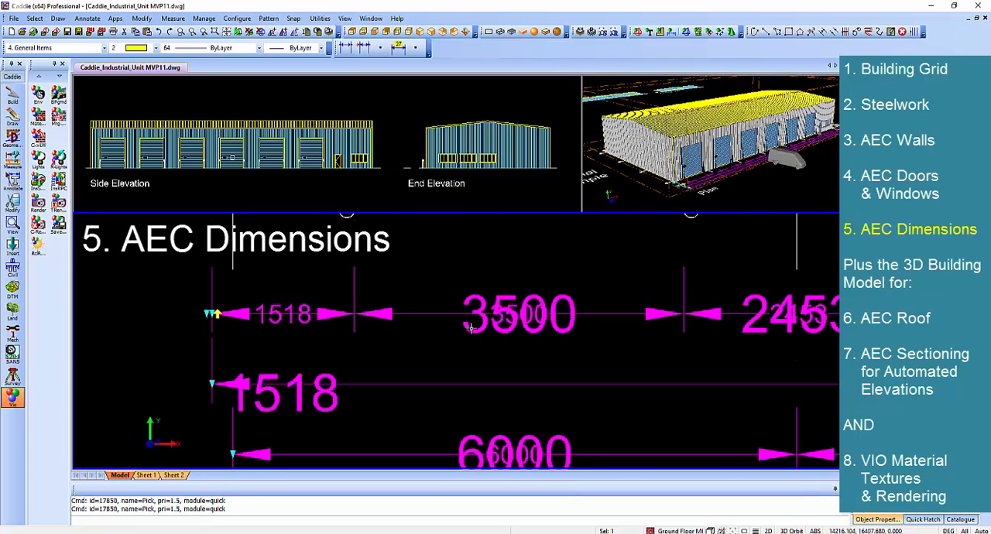
{"action": "key", "text": "Escape"}
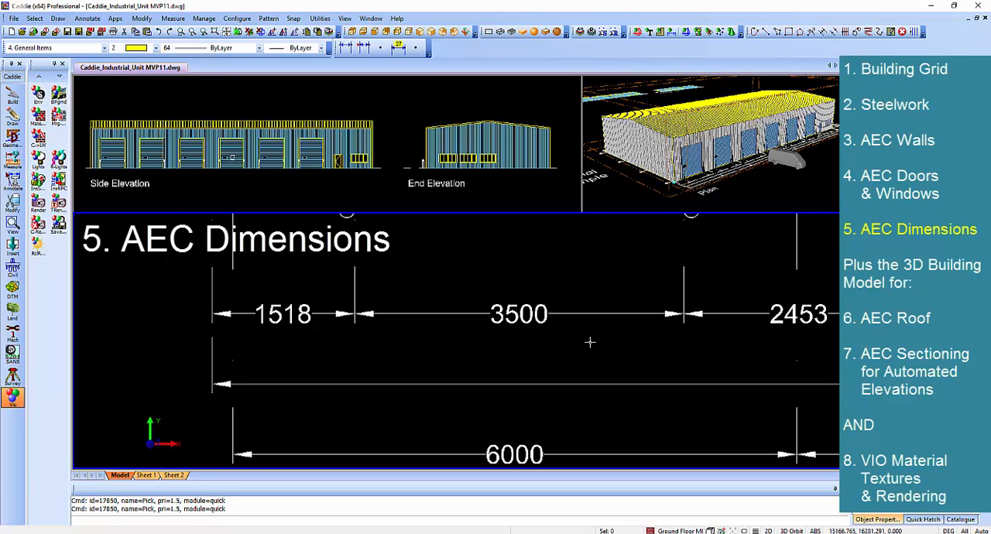
{"action": "scroll", "coordinate": [590, 342], "scroll_direction": "down", "scroll_amount": 4}
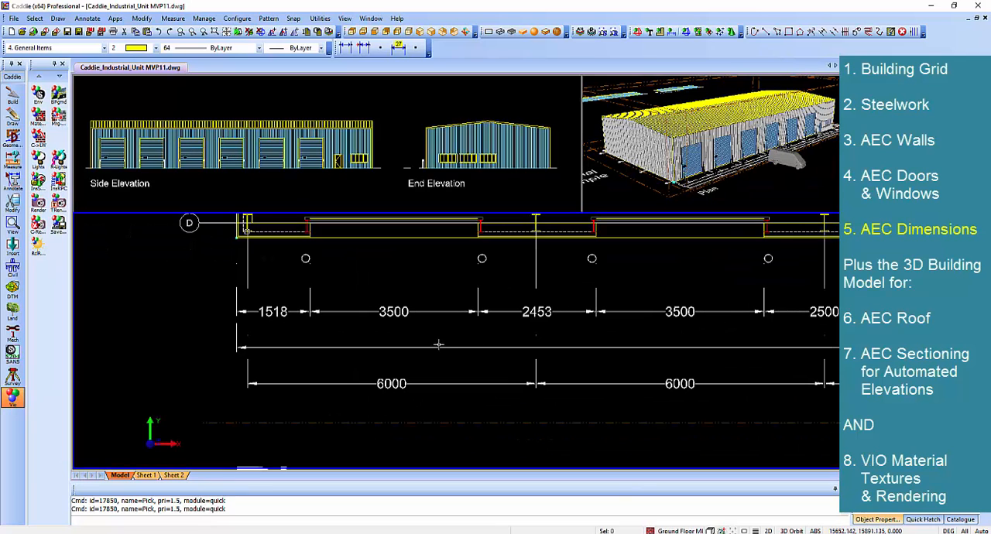
{"action": "scroll", "coordinate": [552, 320], "scroll_direction": "down", "scroll_amount": 1}
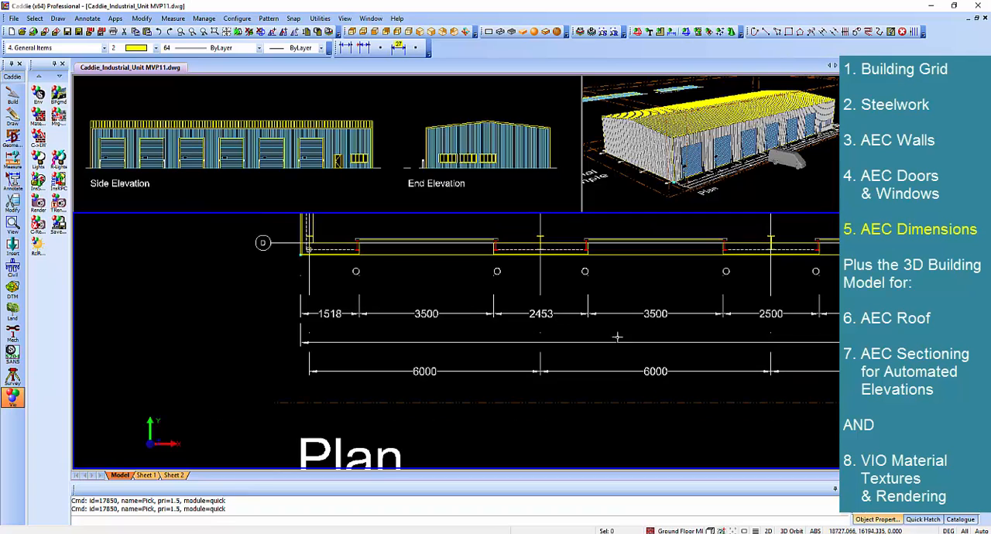
{"action": "middle_click_drag", "start_coordinate": [589, 338], "coordinate": [508, 348]}
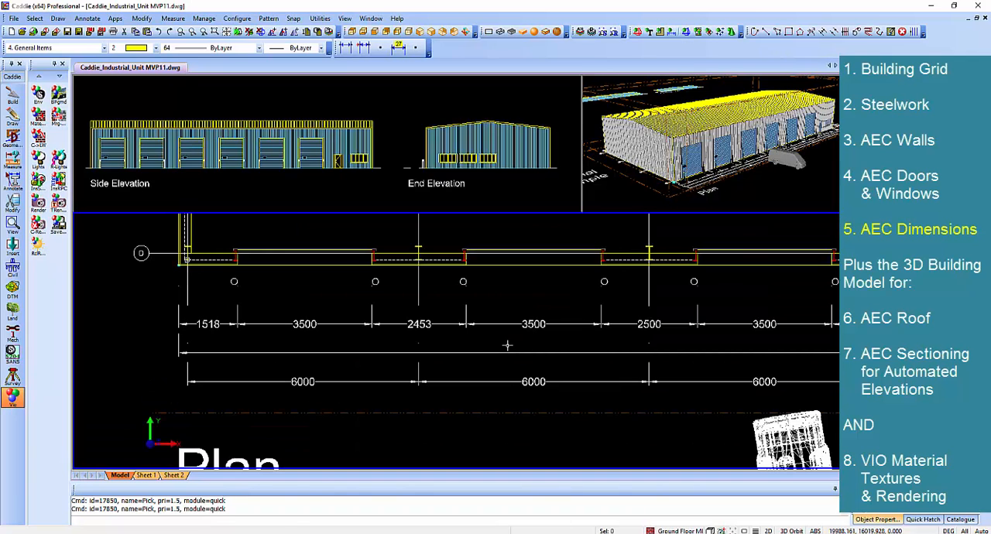
{"action": "scroll", "coordinate": [507, 345], "scroll_direction": "down", "scroll_amount": 2}
{"action": "middle_click_drag", "start_coordinate": [507, 345], "coordinate": [314, 361]}
{"action": "scroll", "coordinate": [385, 336], "scroll_direction": "down", "scroll_amount": 1}
{"action": "middle_click_drag", "start_coordinate": [401, 336], "coordinate": [426, 350]}
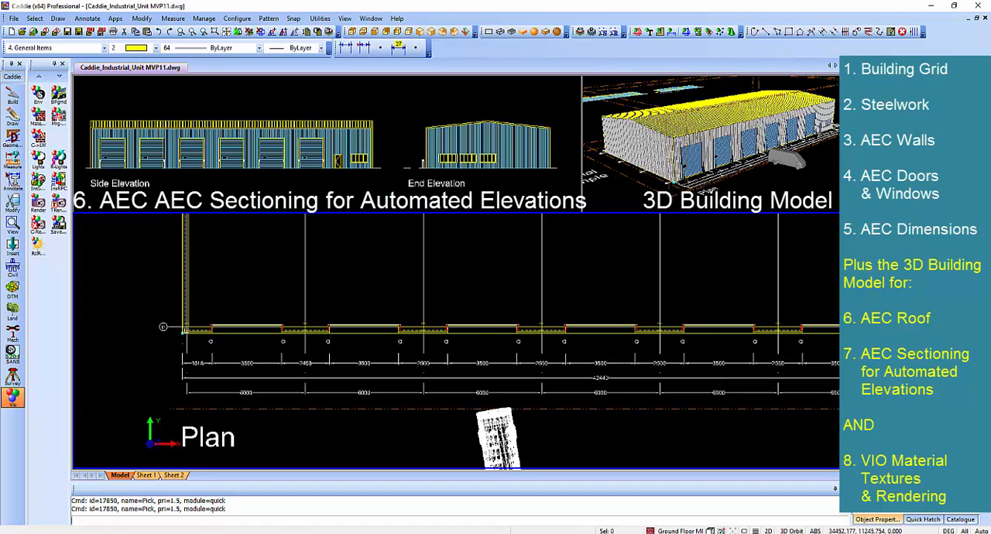
Switch to Photos to view the rendered picture of the industrial unit, and return to the Caddie drawing.
{"action": "mouse_move", "coordinate": [443, 532]}
{"action": "left_click", "coordinate": [443, 503]}
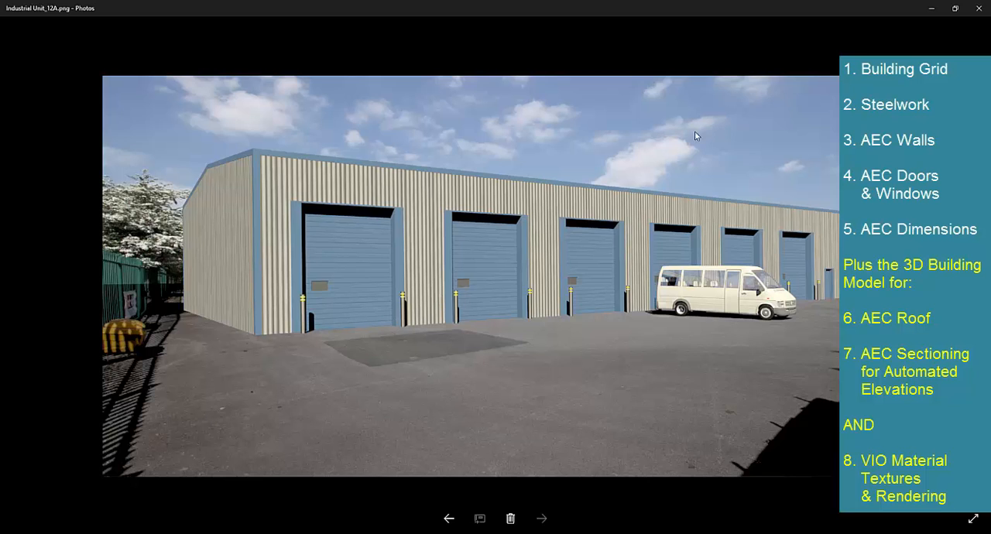
{"action": "left_click", "coordinate": [931, 8]}
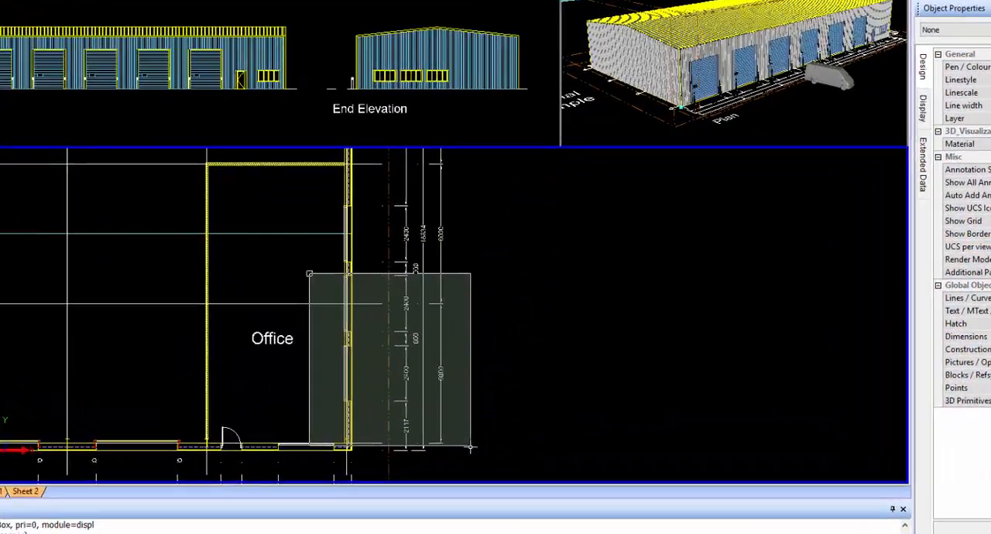
Examine the dimensions beside the office at the end wall of the plan.
{"action": "left_click", "coordinate": [469, 447]}
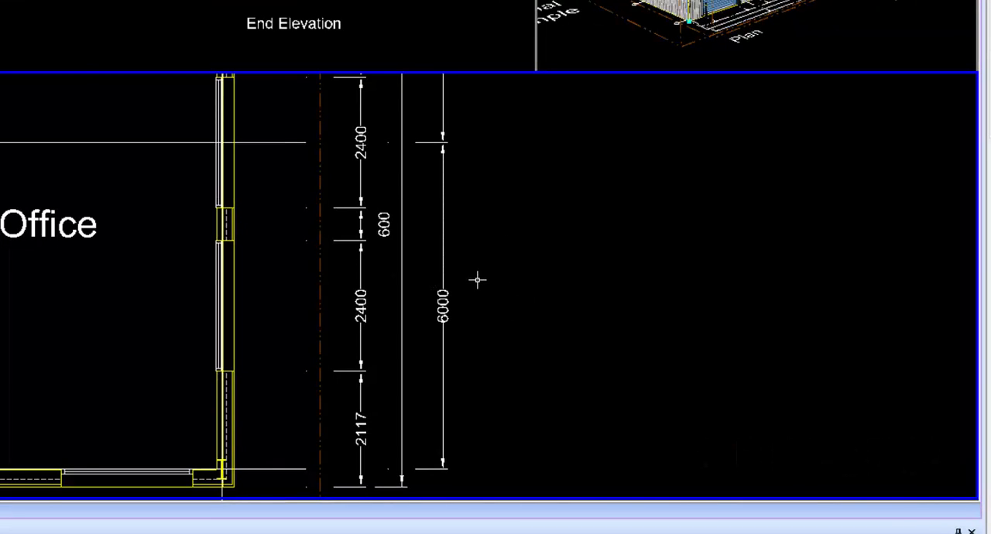
{"action": "scroll", "coordinate": [477, 279], "scroll_direction": "down", "scroll_amount": 2}
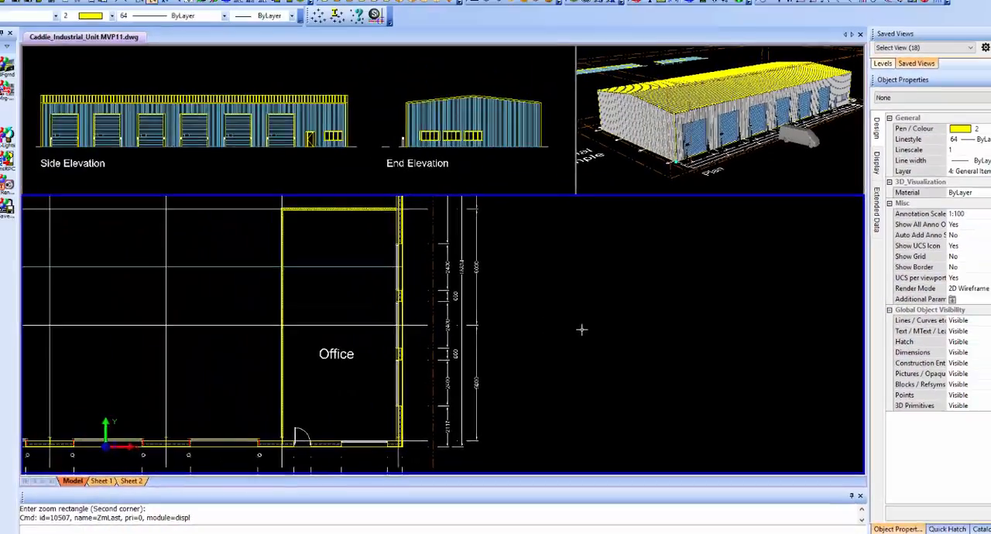
{"action": "scroll", "coordinate": [535, 299], "scroll_direction": "down", "scroll_amount": 2}
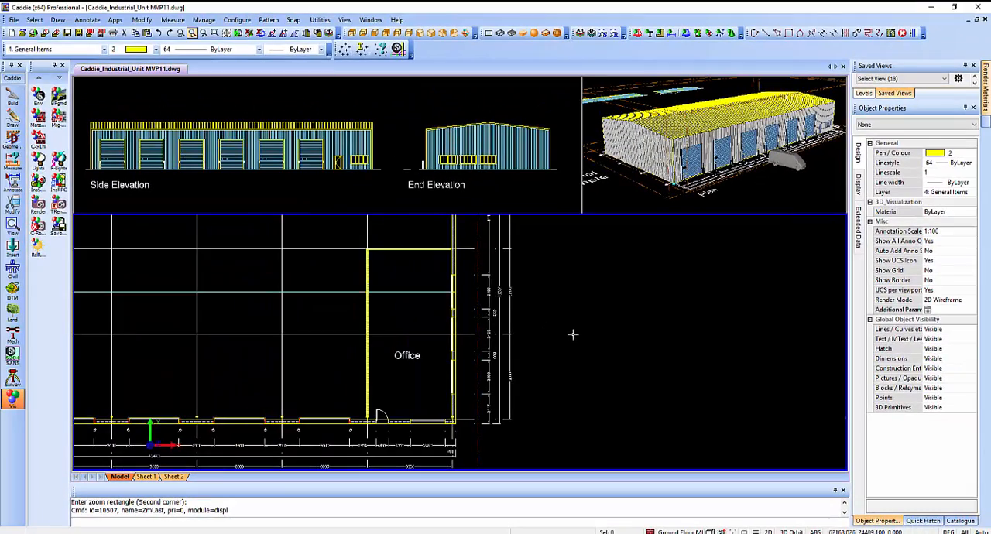
{"action": "middle_click_drag", "start_coordinate": [462, 335], "coordinate": [550, 331]}
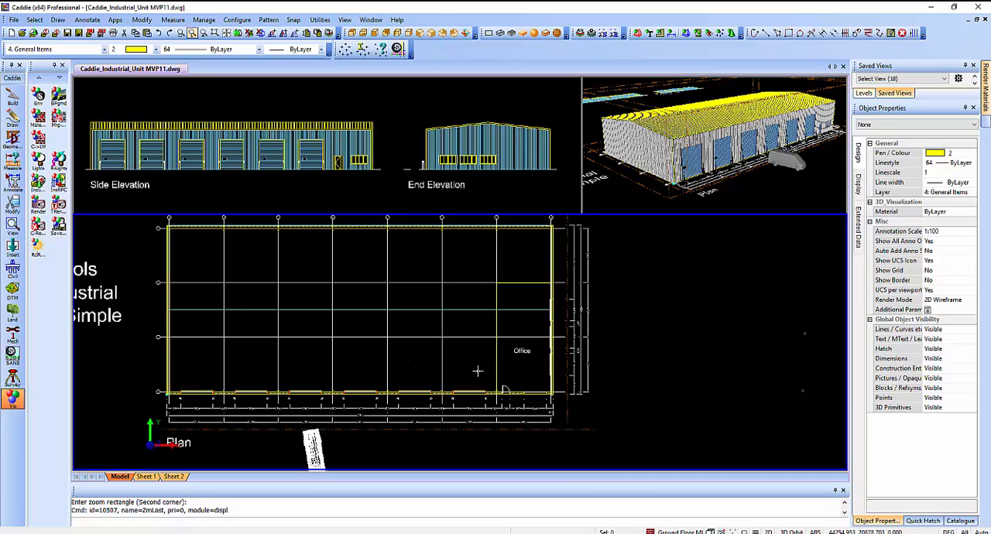
Define a building grid with 6000 spacing and 1000 text offset on both axes, and a label circle size of 400.
{"action": "middle_click_drag", "start_coordinate": [686, 340], "coordinate": [302, 337]}
{"action": "middle_click_drag", "start_coordinate": [454, 336], "coordinate": [410, 328]}
{"action": "scroll", "coordinate": [401, 327], "scroll_direction": "down", "scroll_amount": 1}
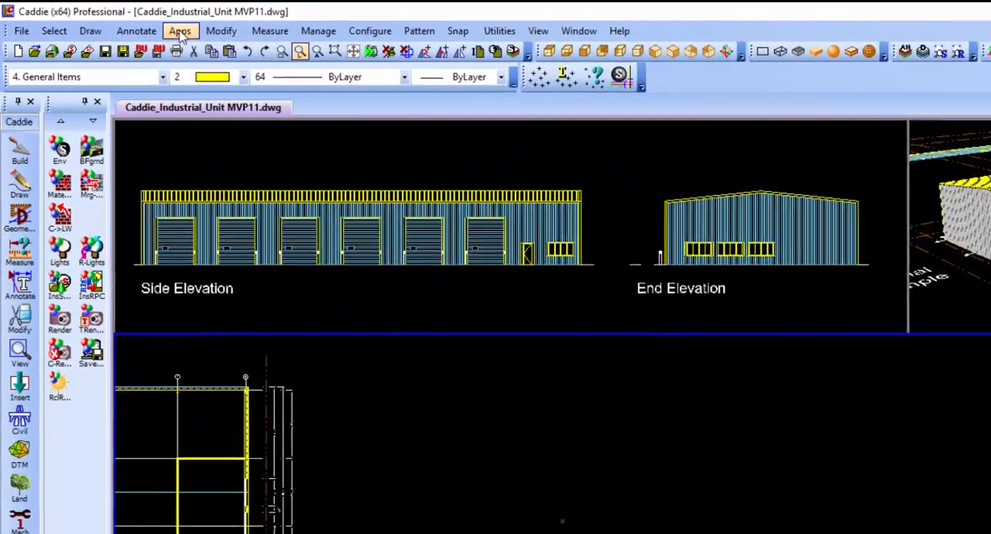
{"action": "left_click", "coordinate": [115, 20]}
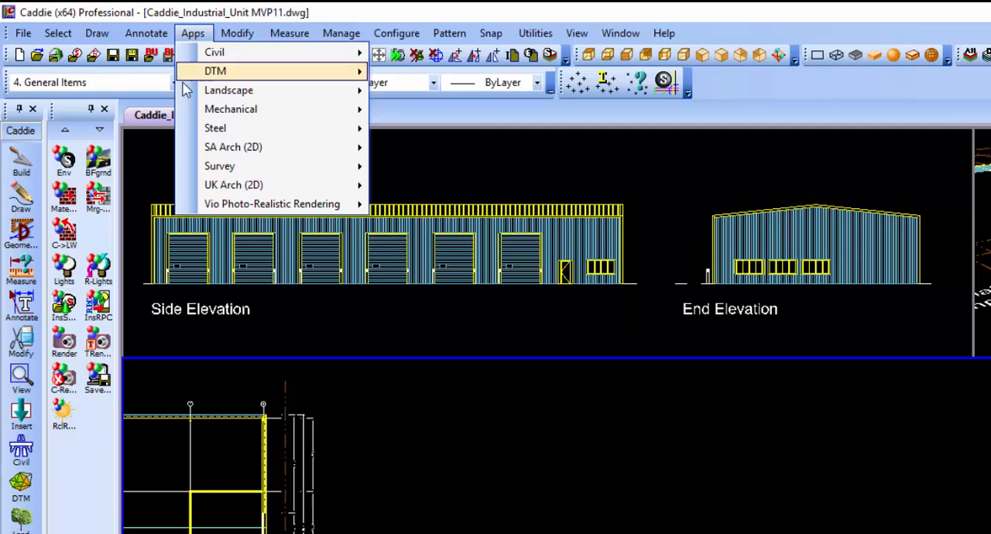
{"action": "mouse_move", "coordinate": [264, 152]}
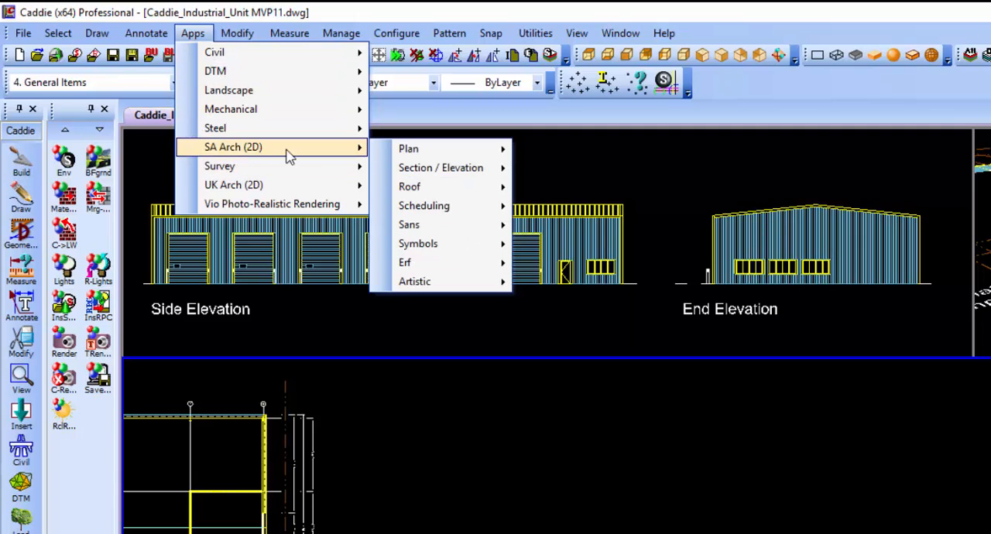
{"action": "mouse_move", "coordinate": [452, 272]}
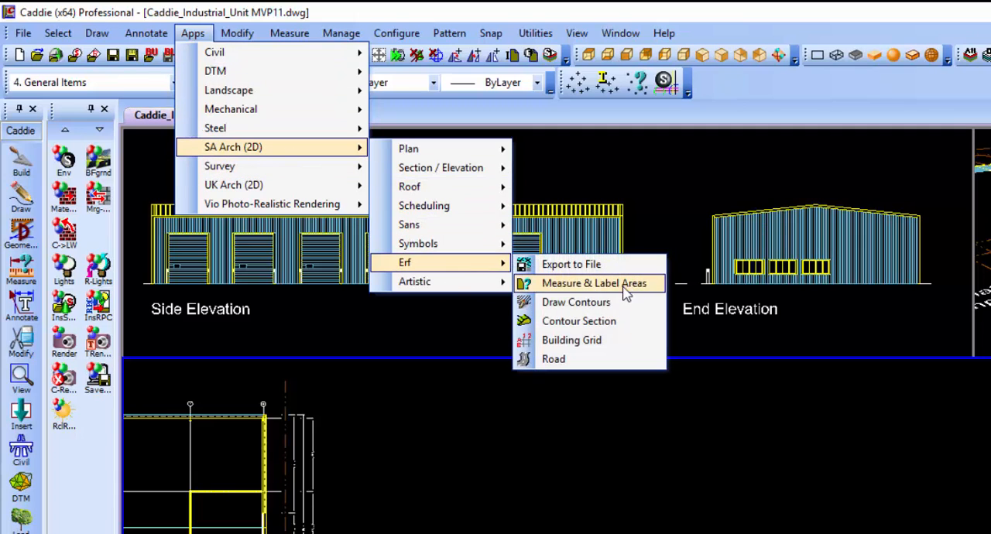
{"action": "left_click", "coordinate": [627, 350]}
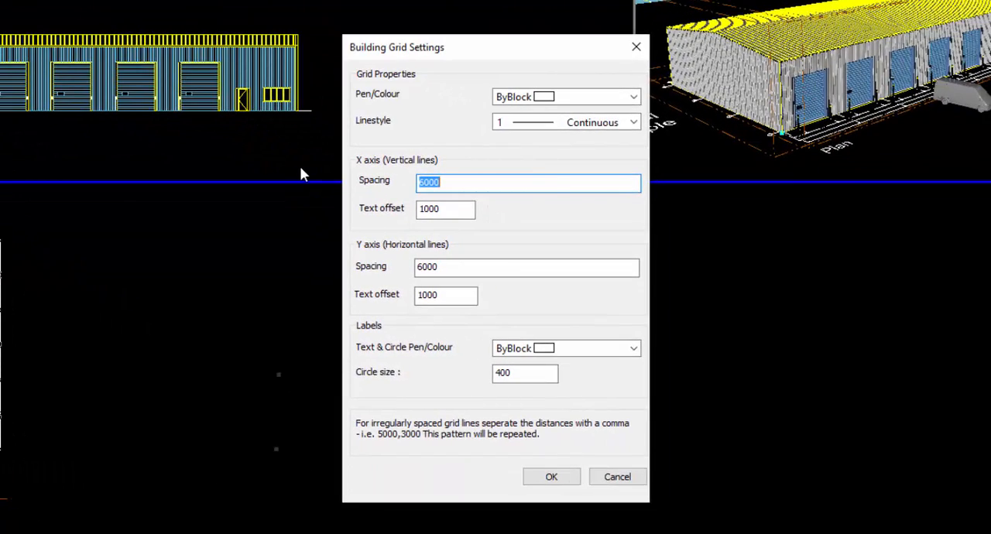
{"action": "left_click", "coordinate": [553, 191]}
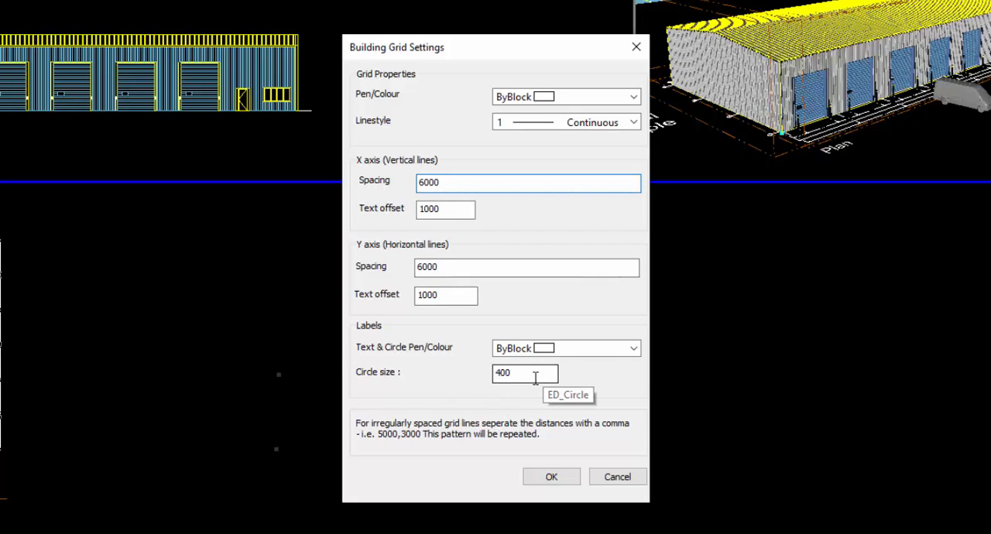
{"action": "left_click", "coordinate": [565, 480]}
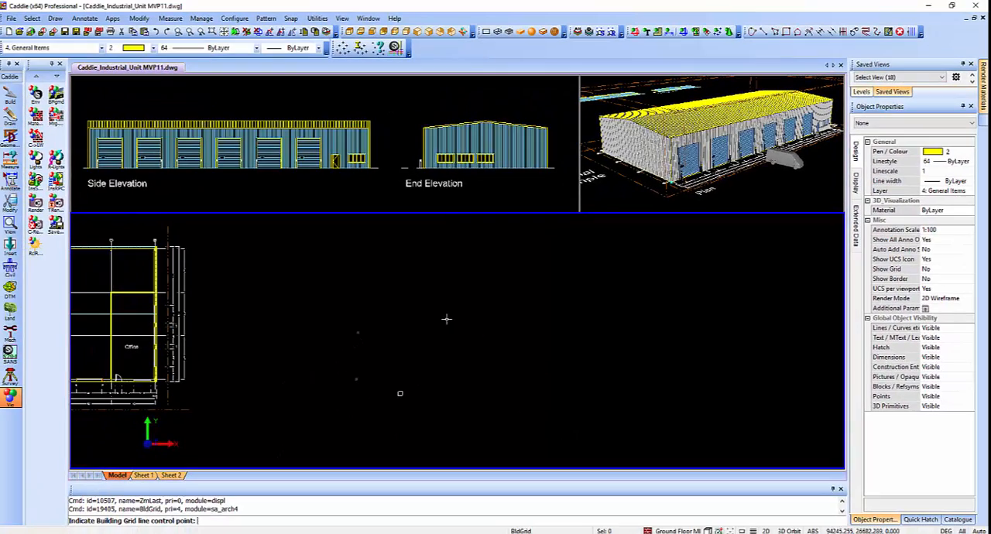
Place the building grid from the upper marked point beside the plan with its opposite corner at 36000,12000, and check its corner labels.
{"action": "left_click", "coordinate": [357, 332]}
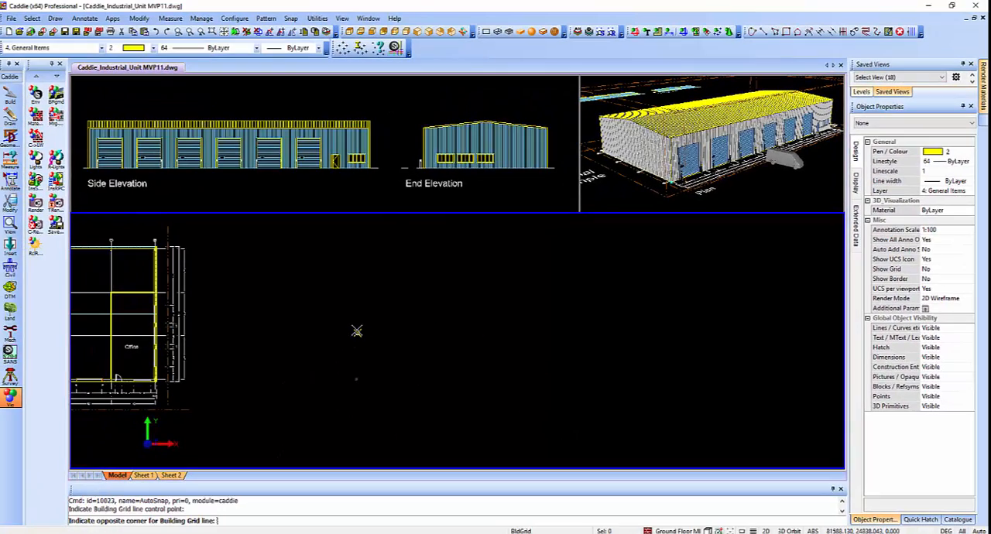
{"action": "type", "text": "36000,1200"}
{"action": "key", "text": "Return"}
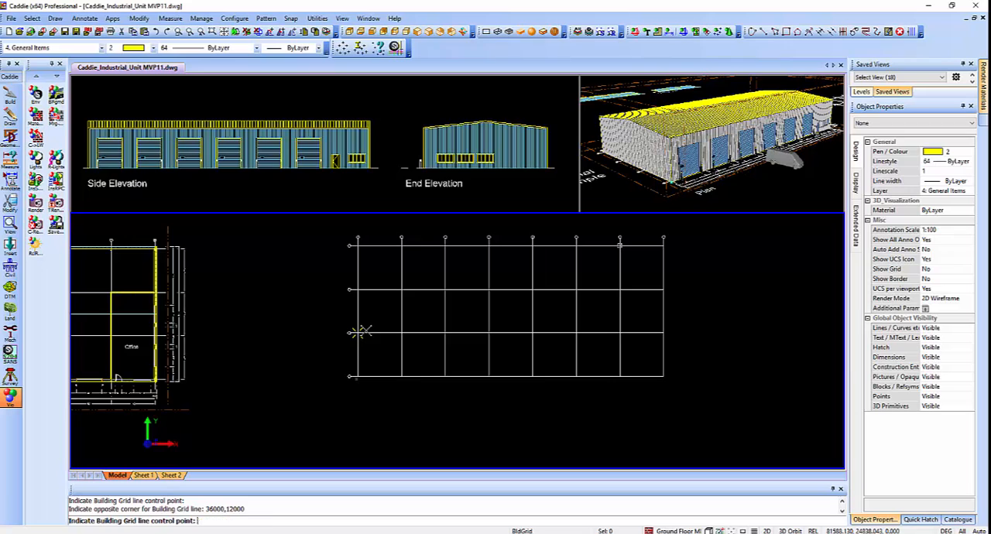
{"action": "key", "text": "Escape"}
{"action": "left_click", "coordinate": [178, 32]}
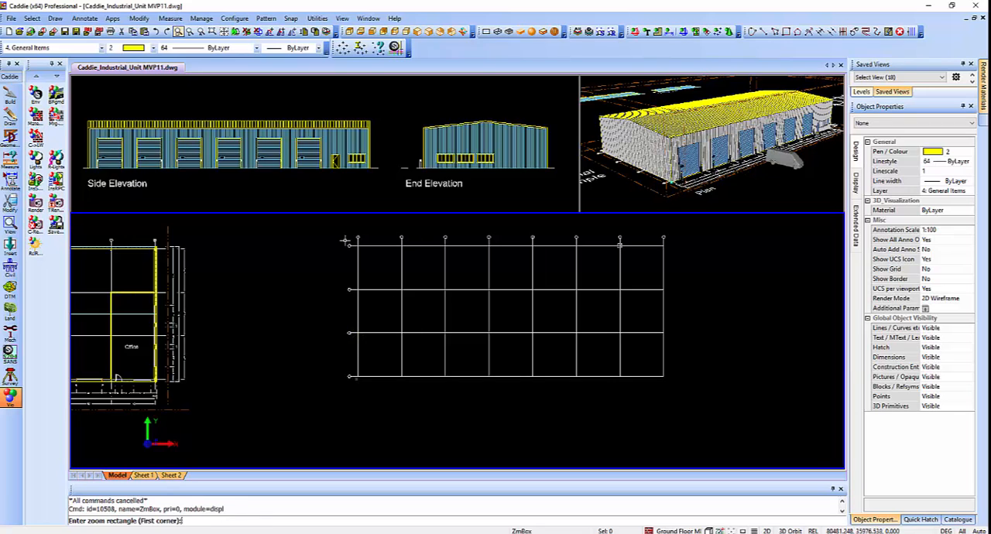
{"action": "left_click", "coordinate": [341, 228]}
{"action": "left_click", "coordinate": [389, 256]}
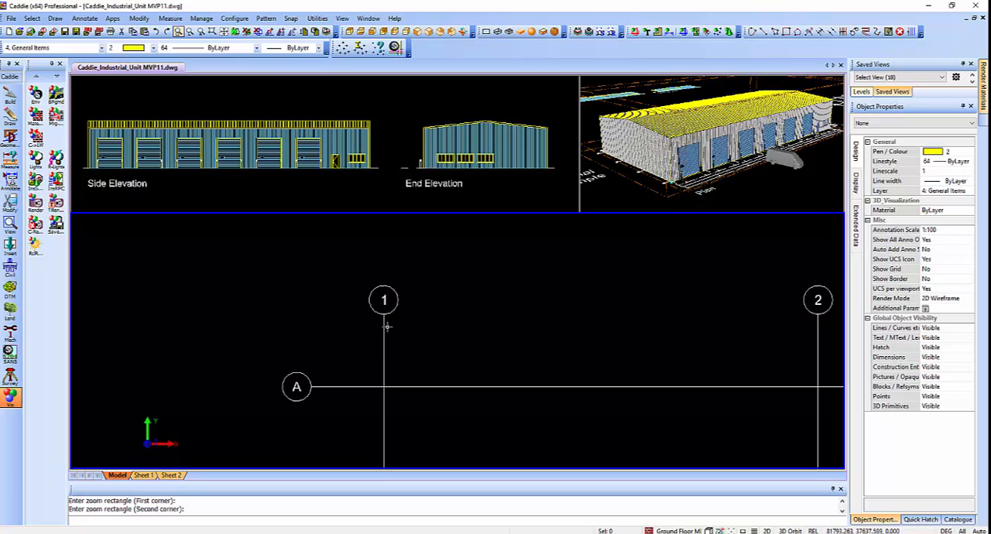
{"action": "key", "text": "Page_Down"}
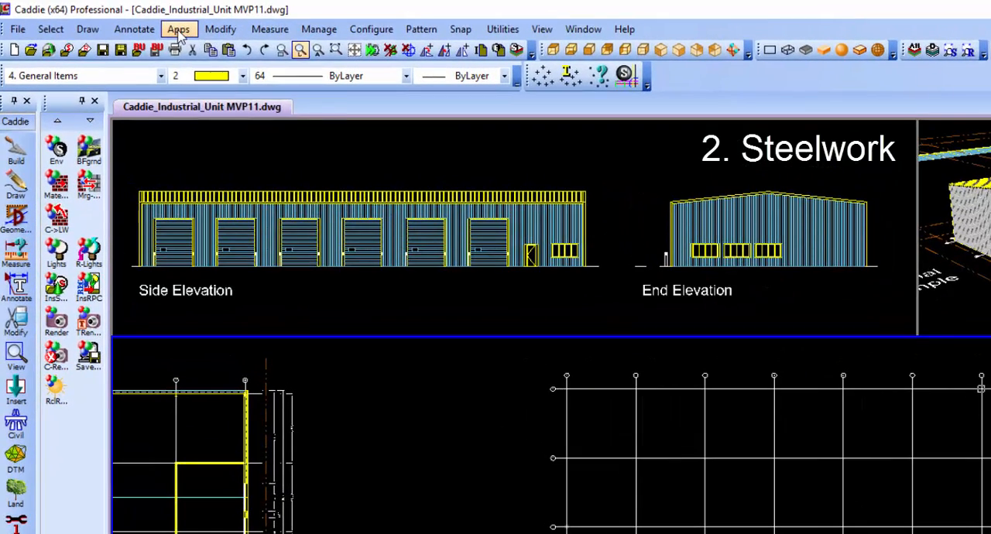
Start a Beam Section with the parallel-flange I-section 356X171X67 in steel, web vertical and centre origin.
{"action": "left_click", "coordinate": [112, 19]}
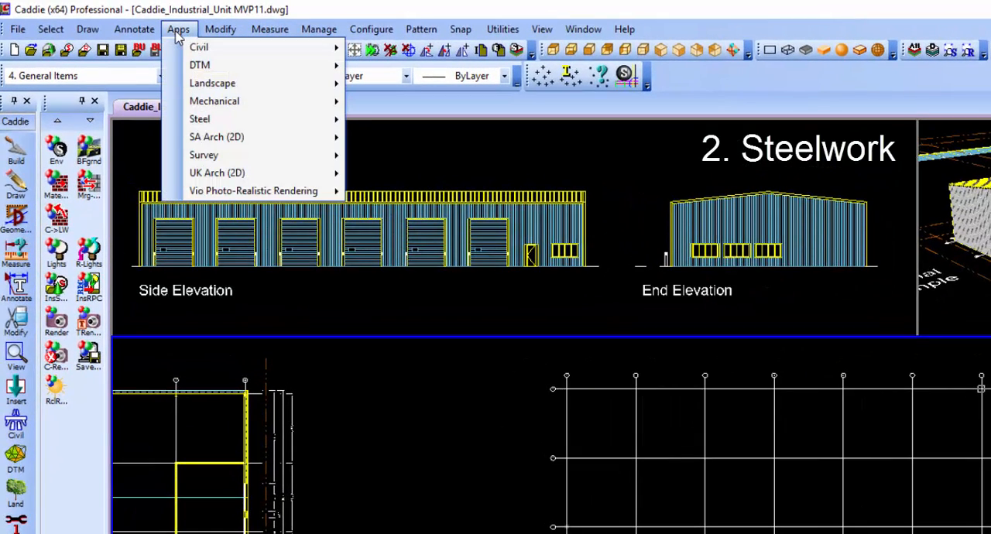
{"action": "mouse_move", "coordinate": [215, 122]}
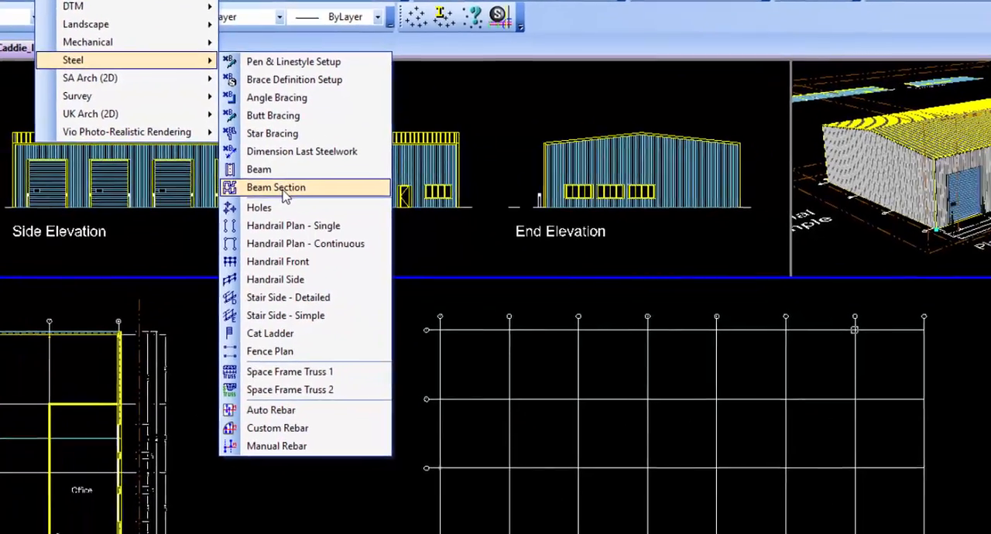
{"action": "left_click", "coordinate": [413, 246]}
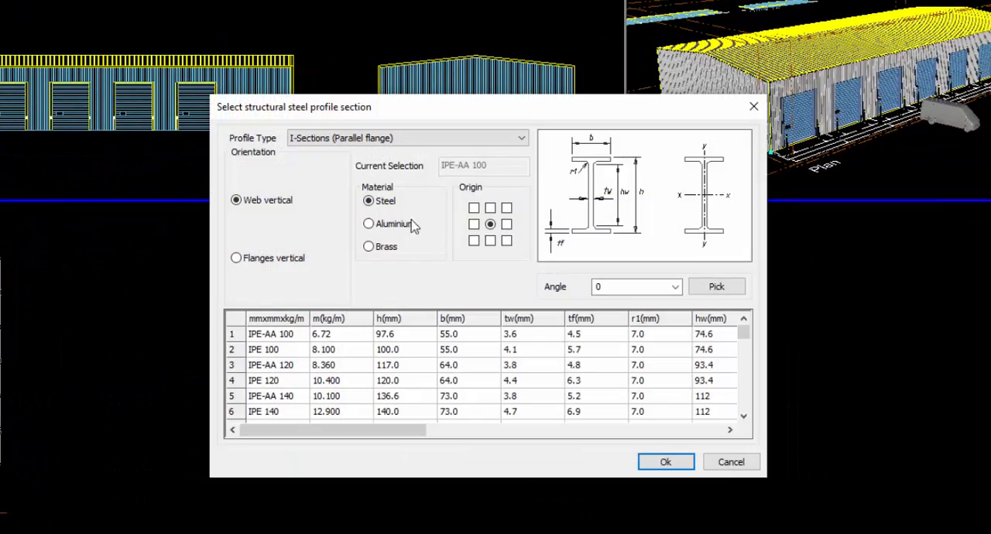
{"action": "left_click", "coordinate": [381, 139]}
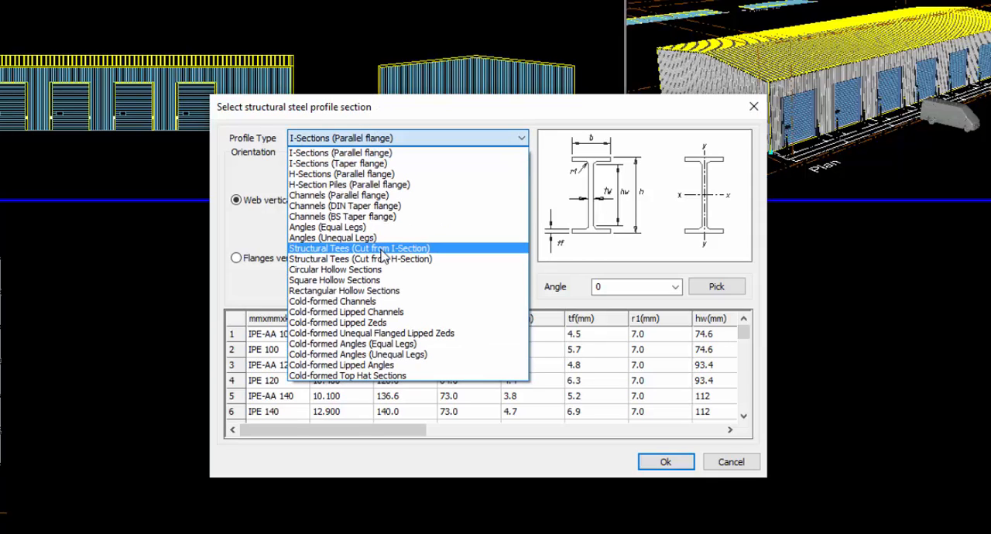
{"action": "left_click", "coordinate": [387, 139]}
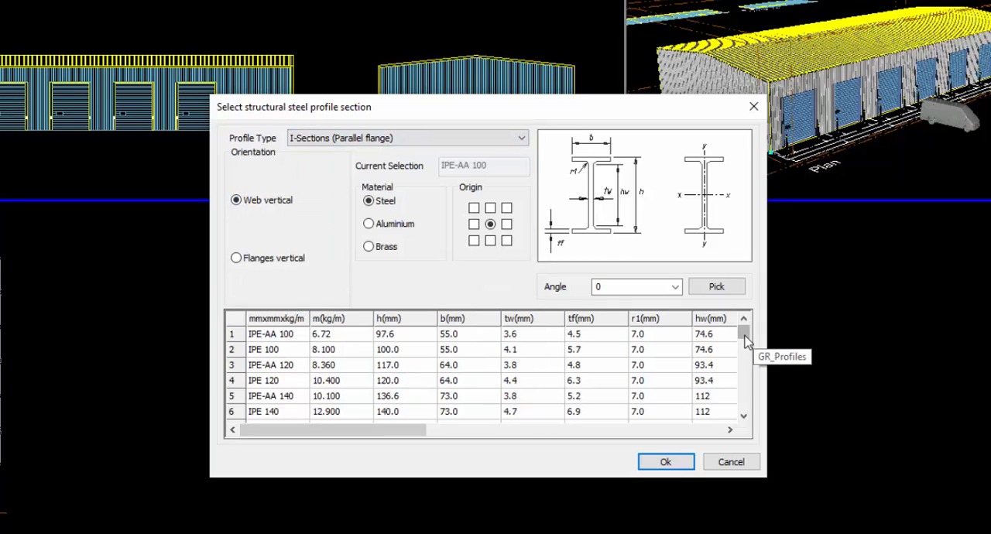
{"action": "left_click_drag", "start_coordinate": [744, 339], "coordinate": [748, 376]}
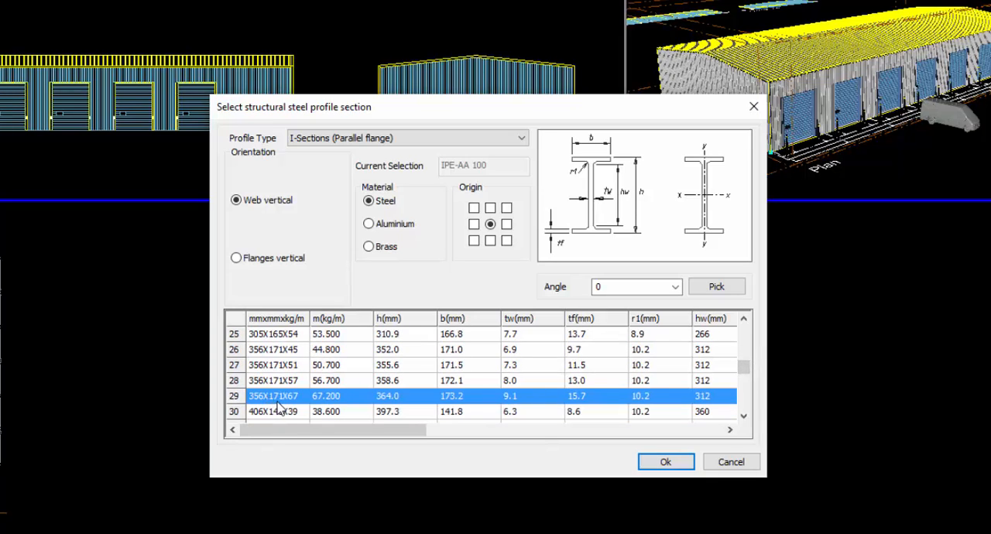
{"action": "left_click", "coordinate": [667, 463]}
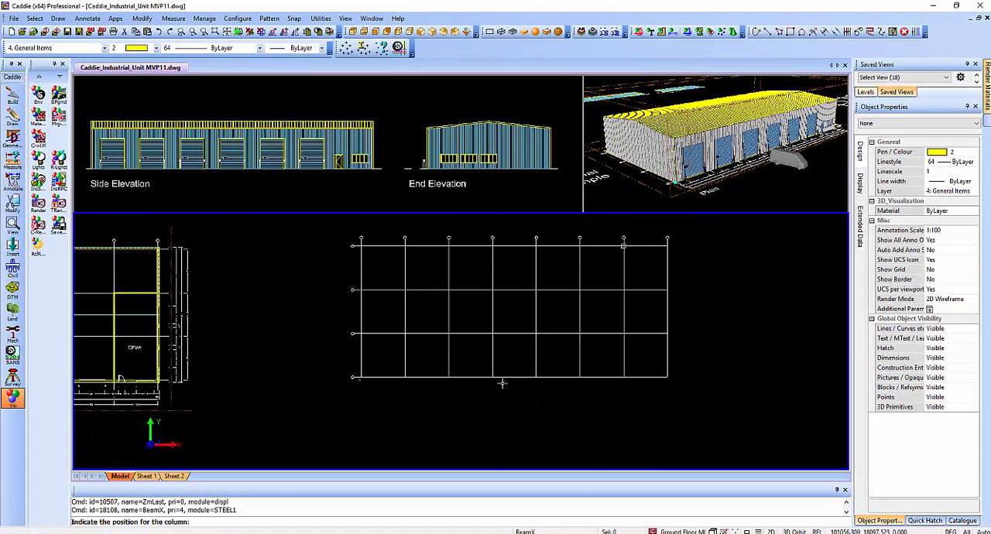
Place the column section at the intersection of grid line D and the first vertical grid line, using Auto Snap.
{"action": "right_click", "coordinate": [498, 418]}
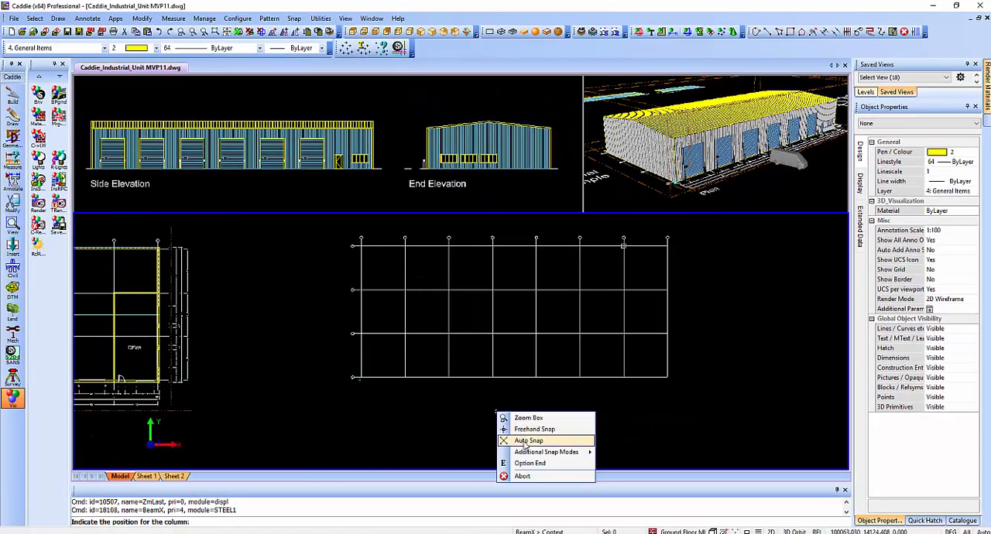
{"action": "left_click", "coordinate": [527, 440]}
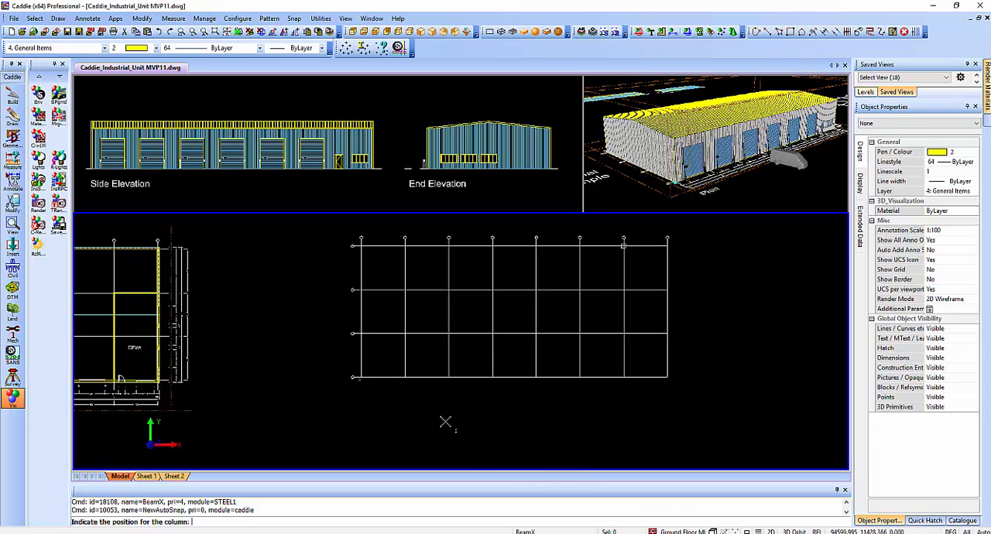
{"action": "key", "text": "z"}
{"action": "left_click", "coordinate": [351, 373]}
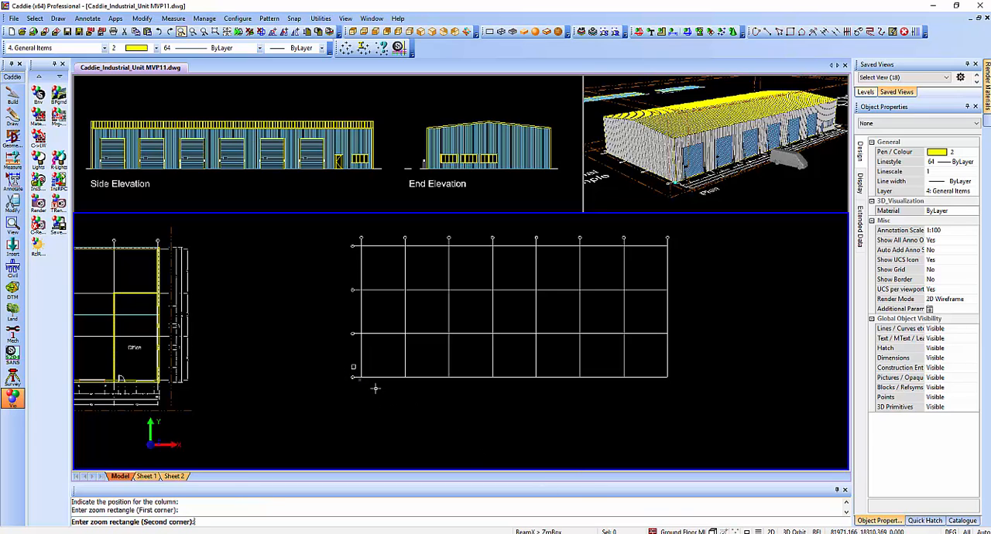
{"action": "left_click", "coordinate": [380, 390]}
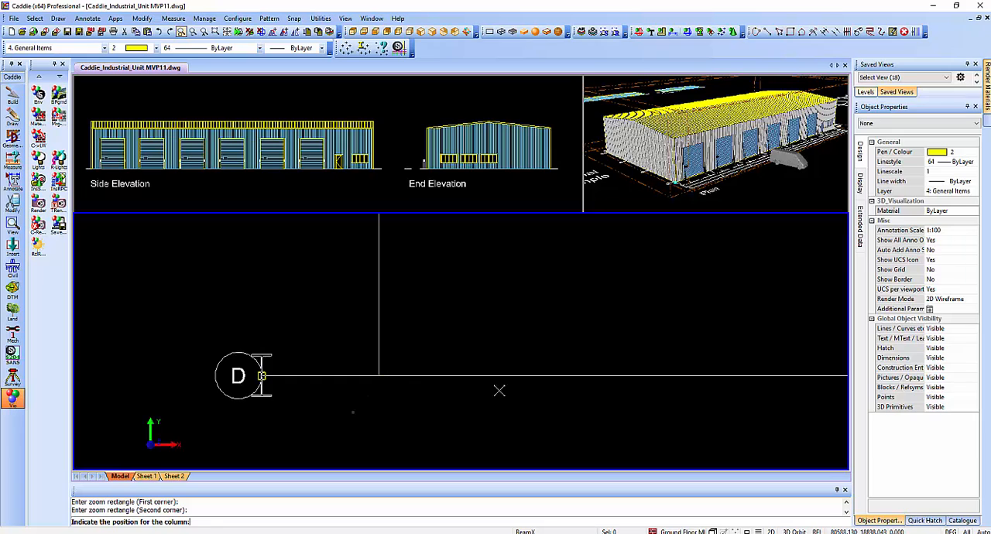
{"action": "left_click", "coordinate": [379, 377]}
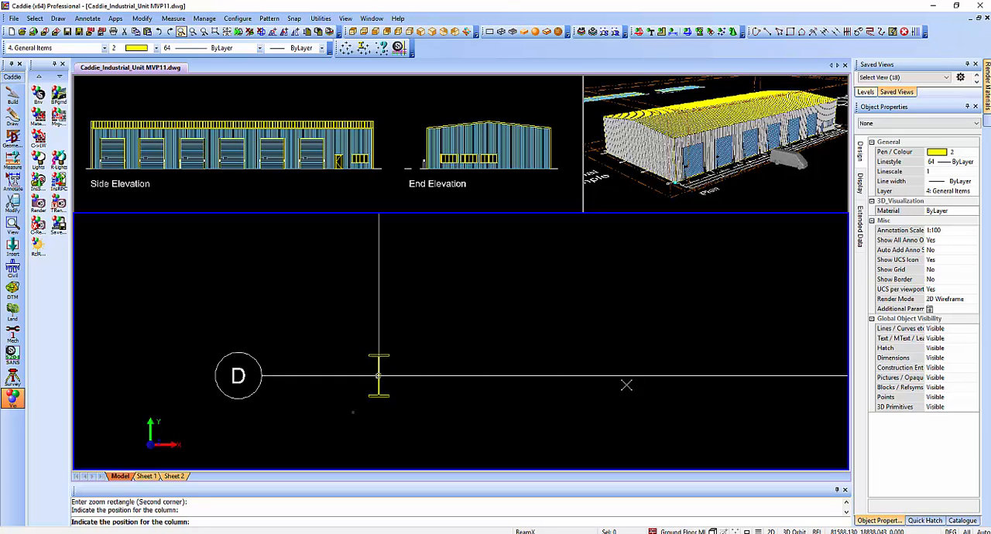
{"action": "key", "text": "Escape"}
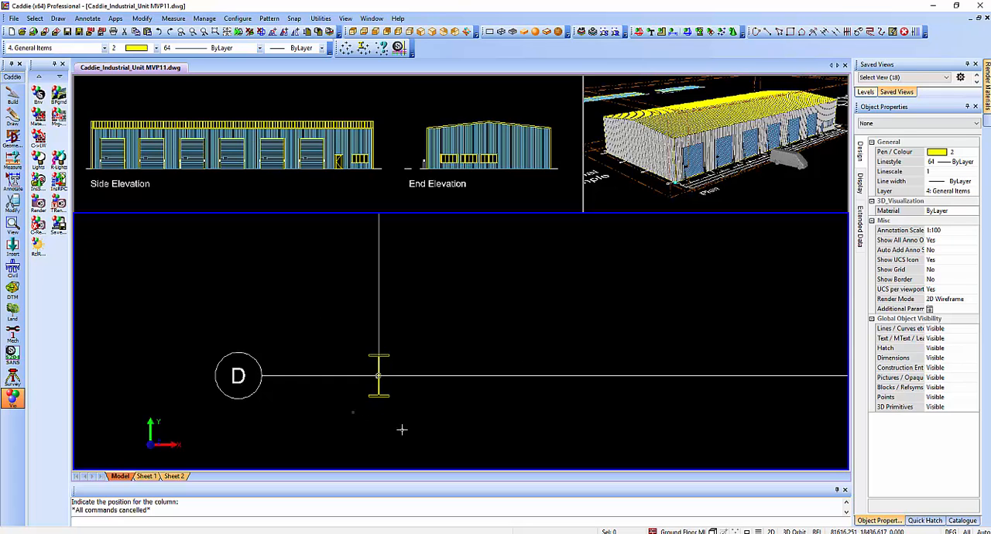
Set up a Matrix copy by object for the column section, with X spacing 6000, Y spacing 18000, and 8 by 2 items.
{"action": "left_click", "coordinate": [385, 357]}
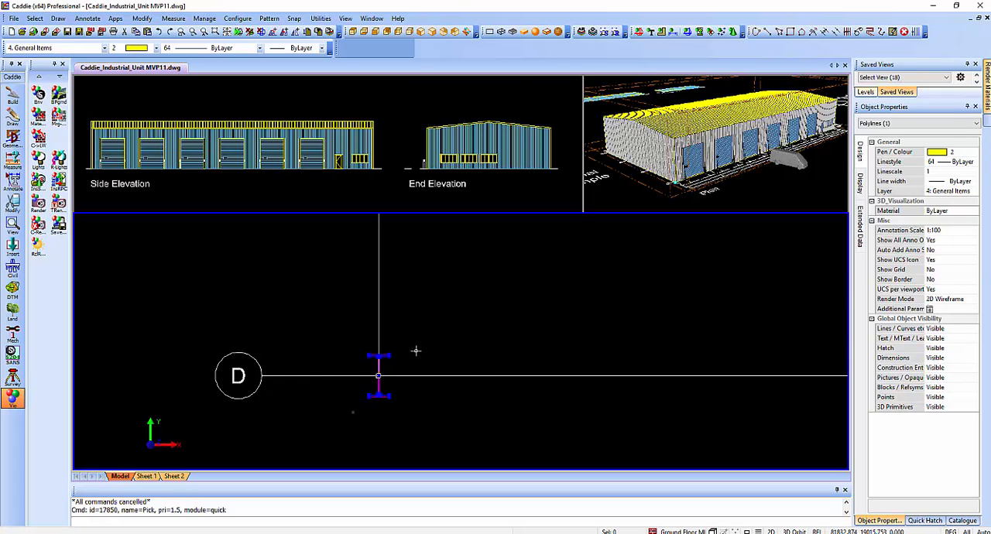
{"action": "right_click", "coordinate": [418, 350]}
{"action": "left_click", "coordinate": [279, 178]}
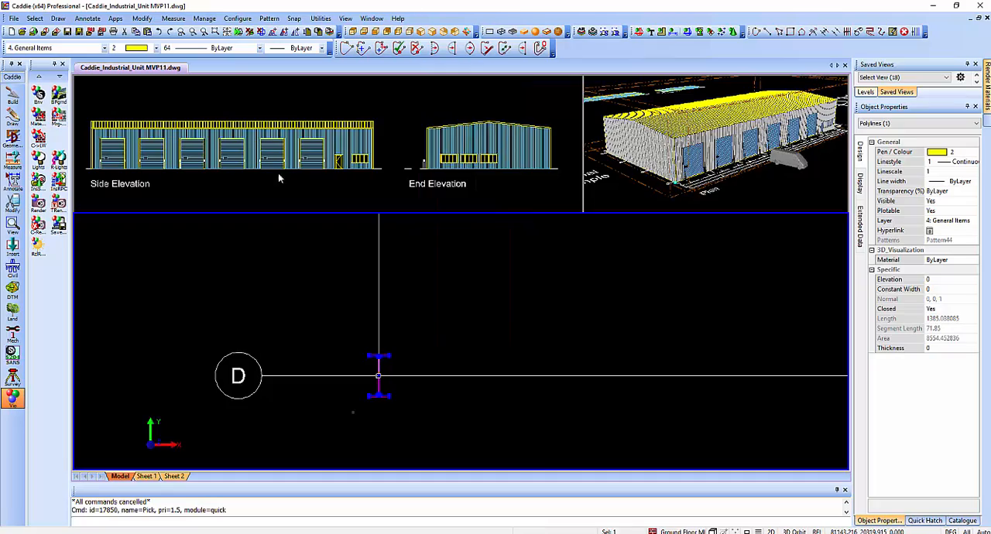
{"action": "left_click", "coordinate": [142, 18]}
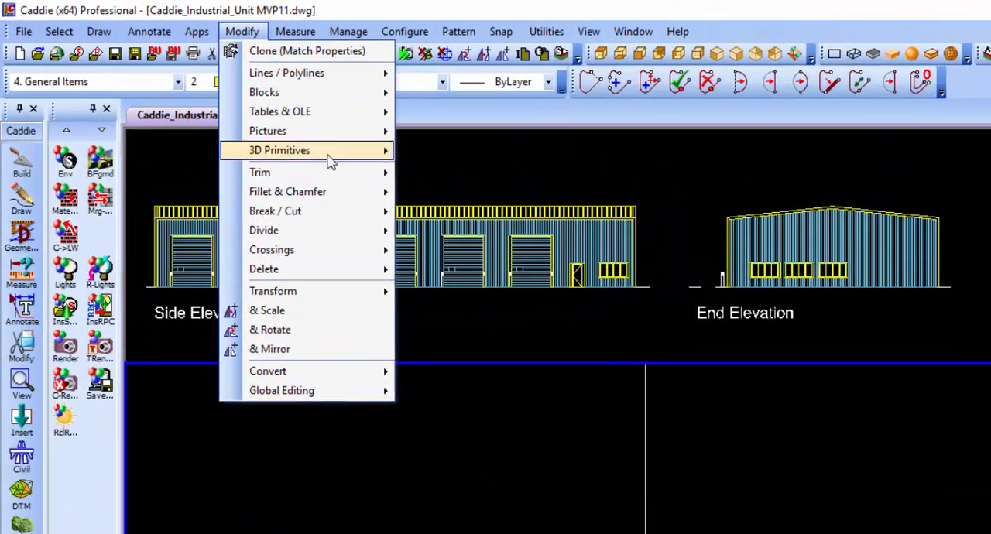
{"action": "mouse_move", "coordinate": [307, 297]}
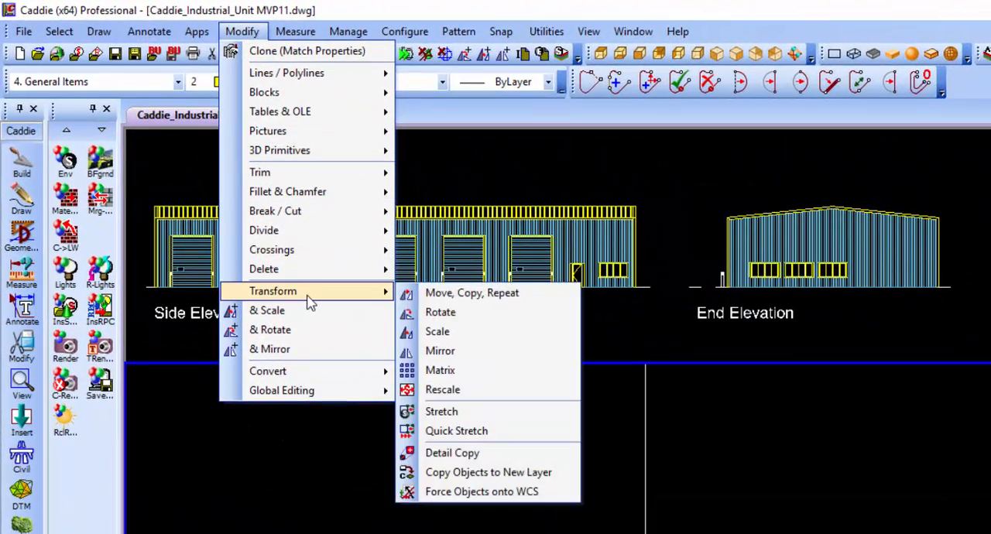
{"action": "left_click", "coordinate": [481, 374]}
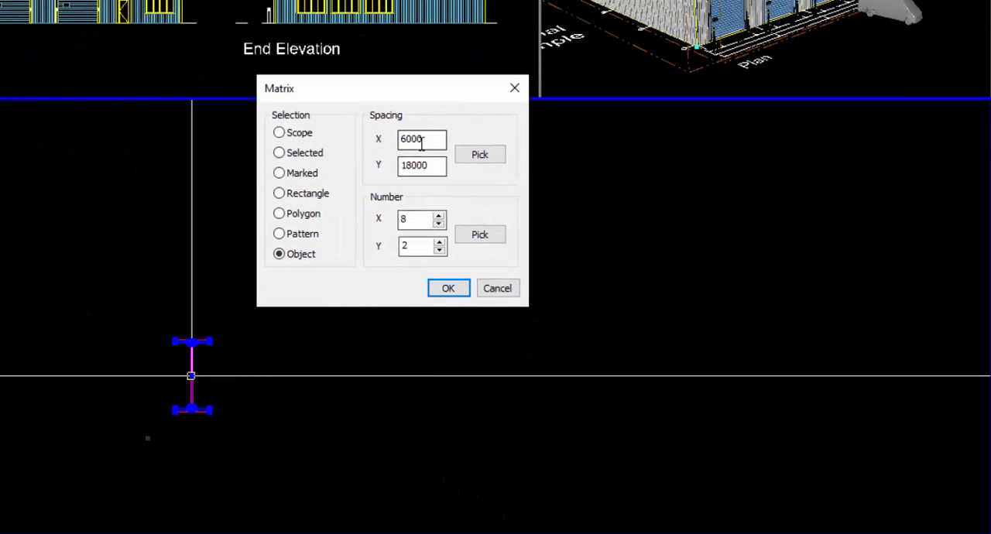
{"action": "left_click", "coordinate": [408, 139]}
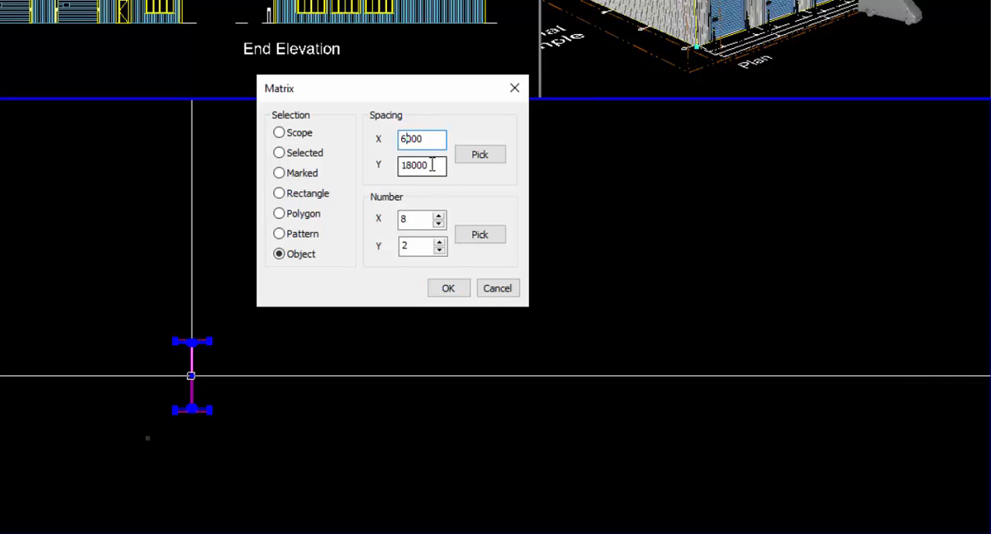
{"action": "left_click", "coordinate": [427, 167]}
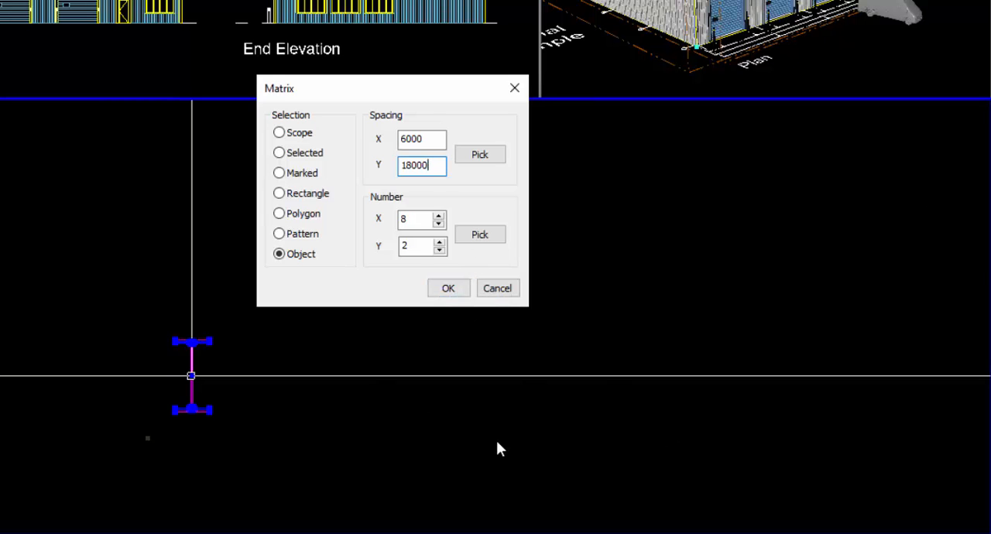
{"action": "left_click", "coordinate": [449, 290]}
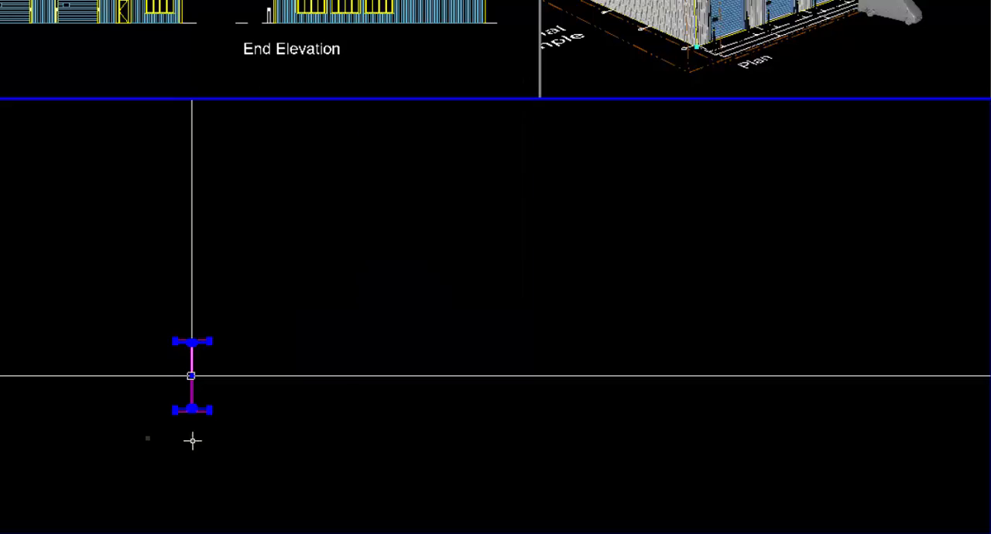
Apply the matrix to the column section at the grid D corner and end the command.
{"action": "scroll", "coordinate": [267, 357], "scroll_direction": "down", "scroll_amount": 5}
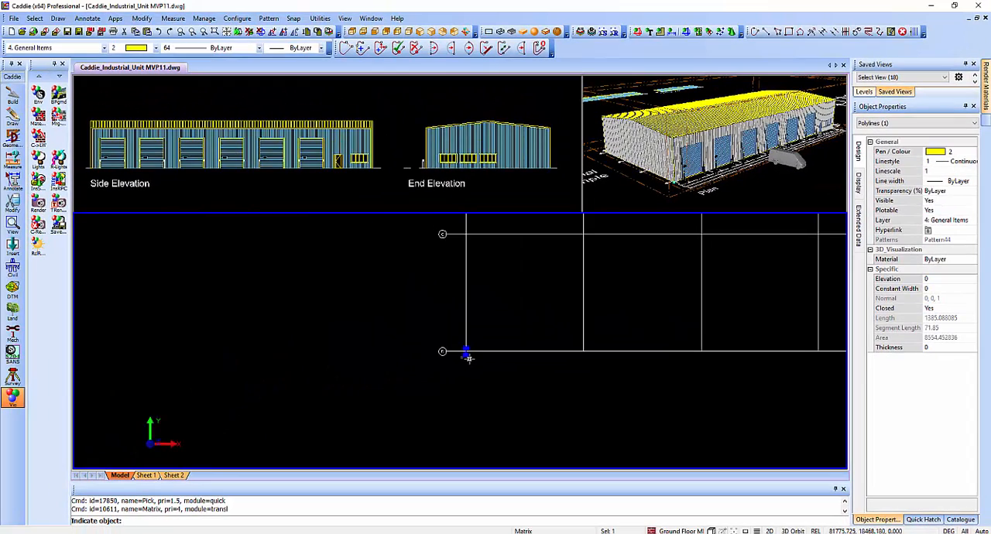
{"action": "left_click", "coordinate": [469, 359]}
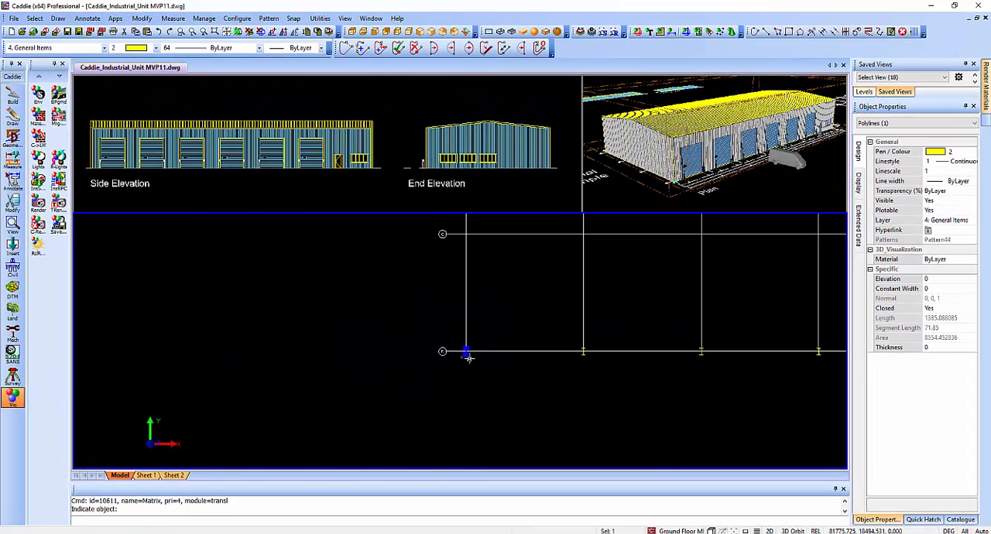
{"action": "middle_click_drag", "start_coordinate": [752, 356], "coordinate": [443, 407]}
{"action": "scroll", "coordinate": [468, 372], "scroll_direction": "down", "scroll_amount": 2}
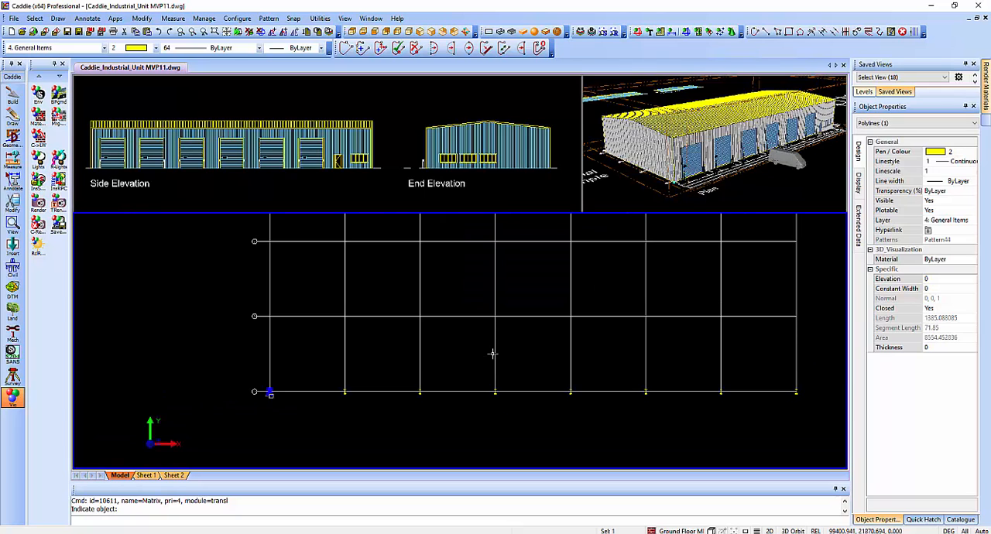
{"action": "middle_click_drag", "start_coordinate": [493, 356], "coordinate": [447, 399]}
{"action": "key", "text": "Escape"}
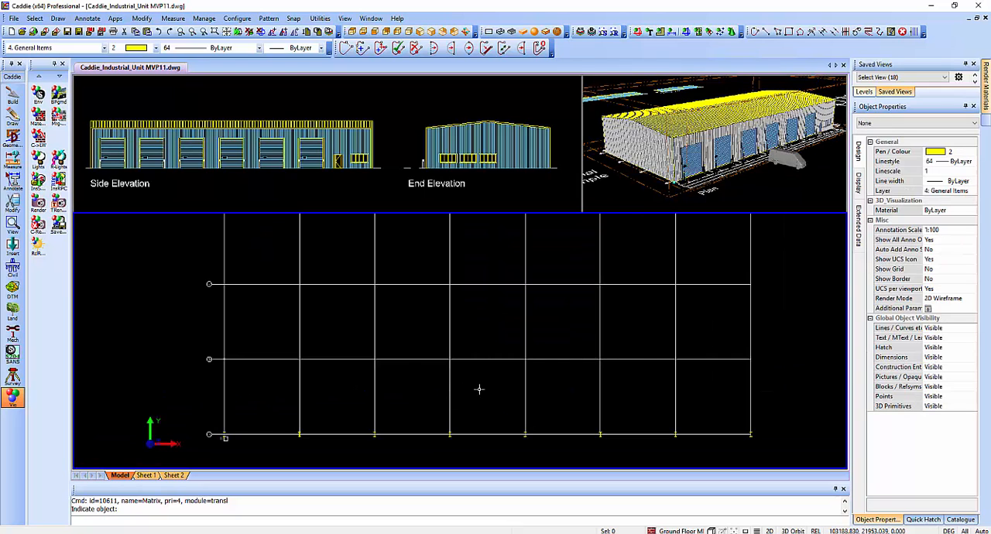
Maximize the plan viewport containing the building grid.
{"action": "right_click", "coordinate": [543, 334]}
{"action": "mouse_move", "coordinate": [619, 303]}
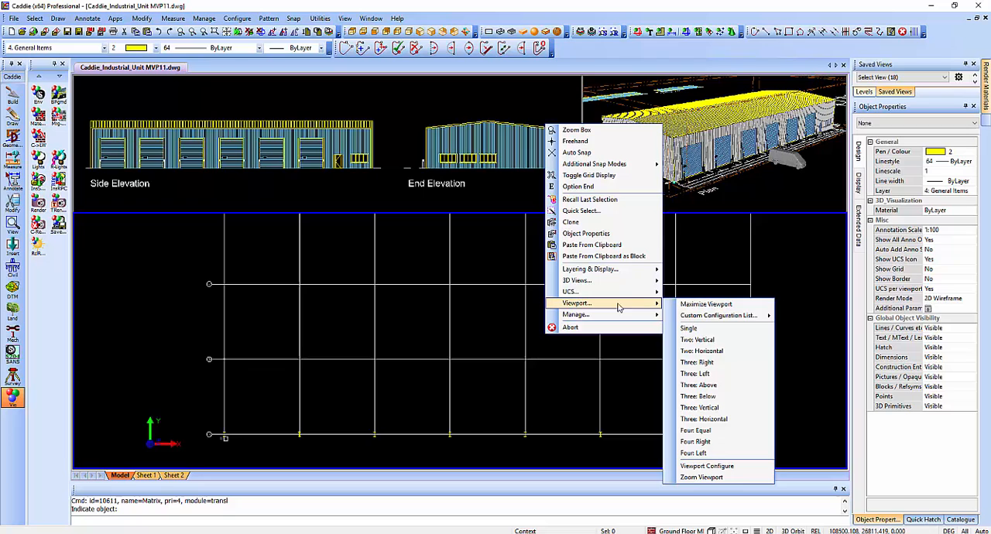
{"action": "left_click", "coordinate": [702, 306]}
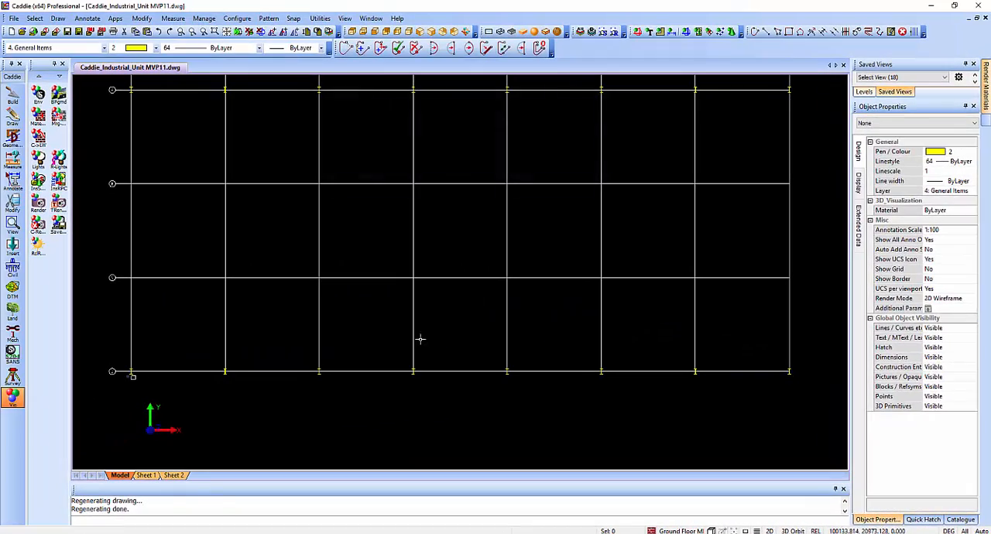
Extend all the vertical grid lines to a common trim point just below grid line D.
{"action": "left_click", "coordinate": [418, 338]}
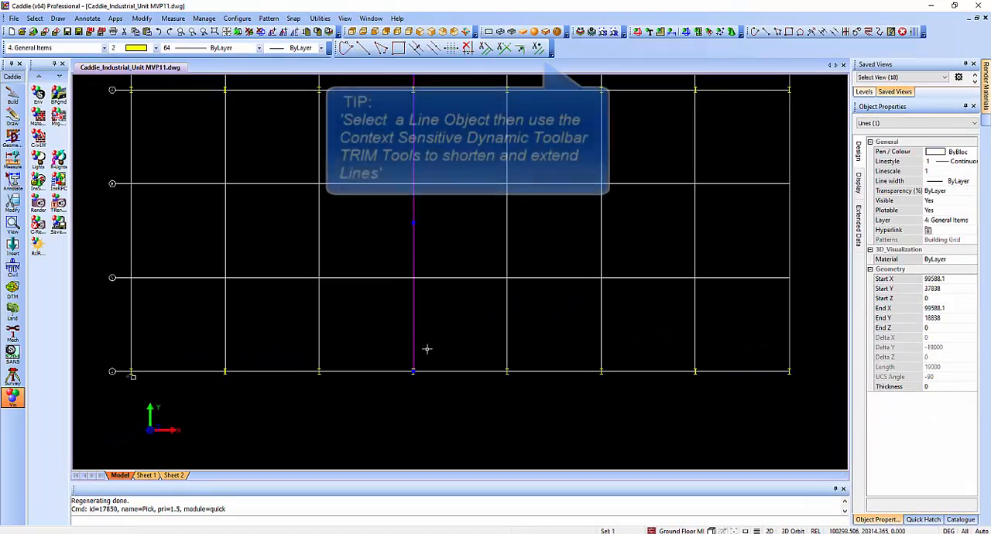
{"action": "left_click", "coordinate": [538, 48]}
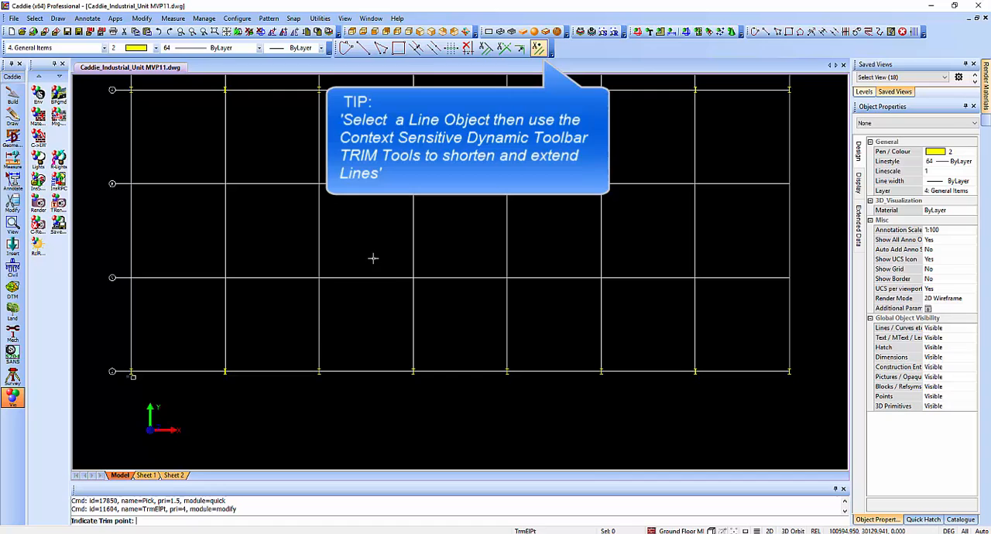
{"action": "left_click", "coordinate": [128, 405]}
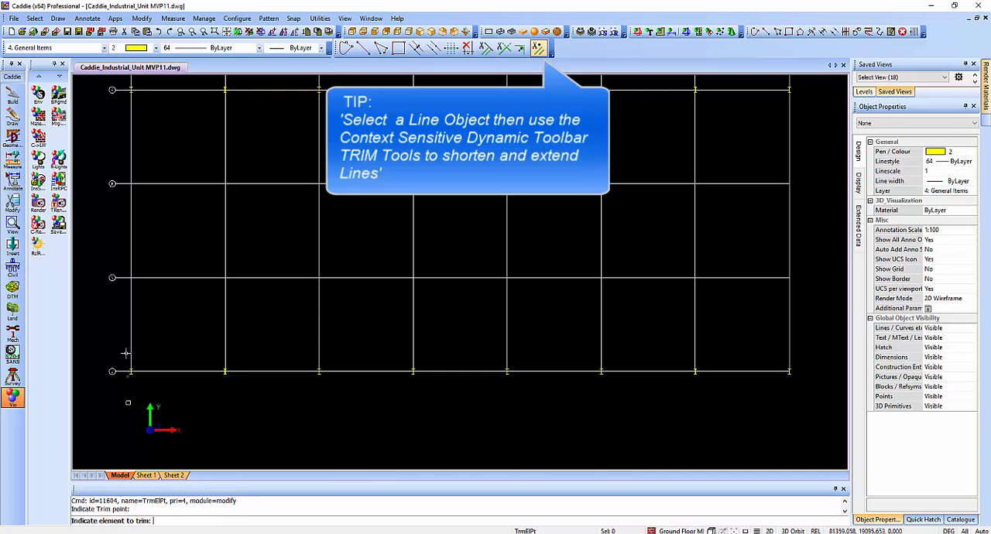
{"action": "left_click", "coordinate": [226, 341]}
{"action": "left_click", "coordinate": [319, 339]}
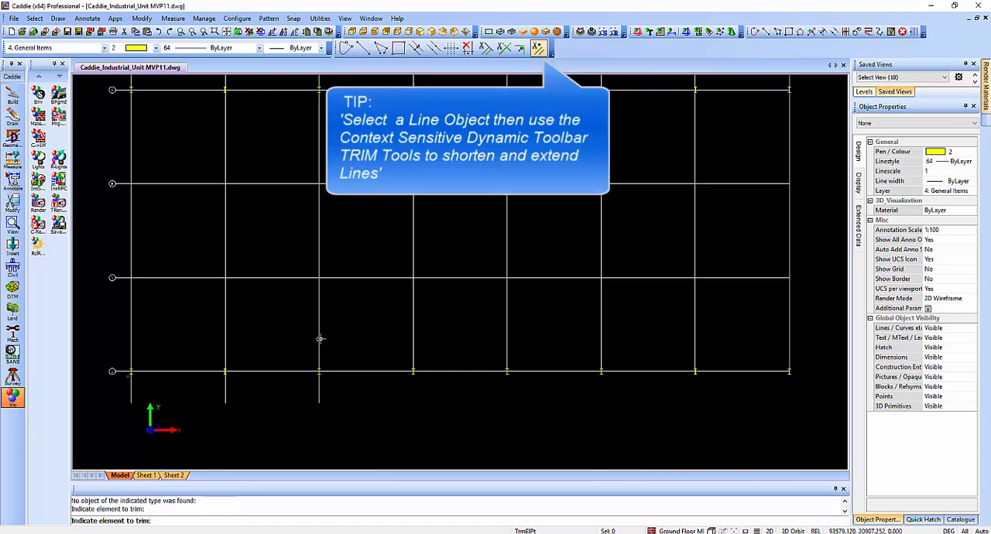
{"action": "left_click", "coordinate": [418, 338]}
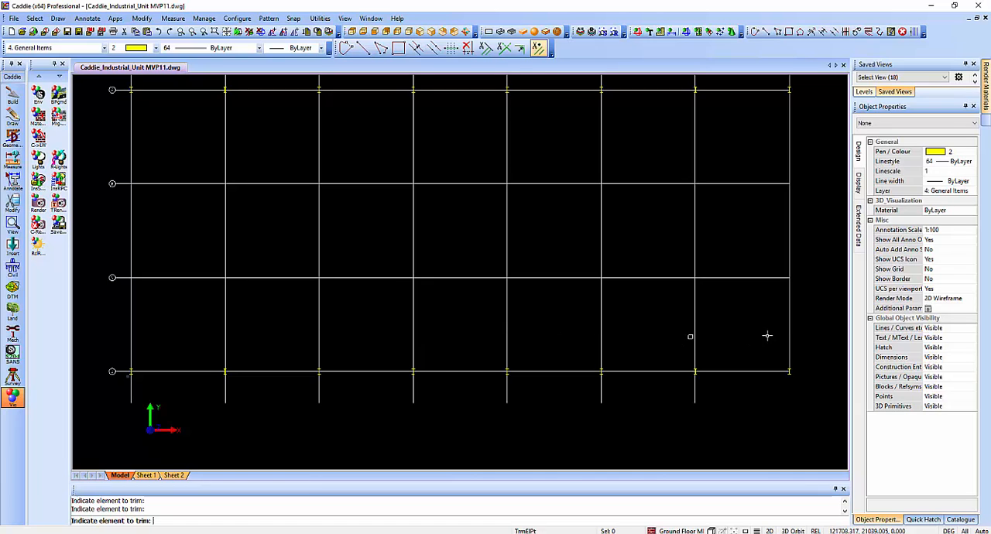
Extend all the horizontal grid lines to a common trim point just beyond the last vertical grid line and end the command.
{"action": "left_click", "coordinate": [538, 48]}
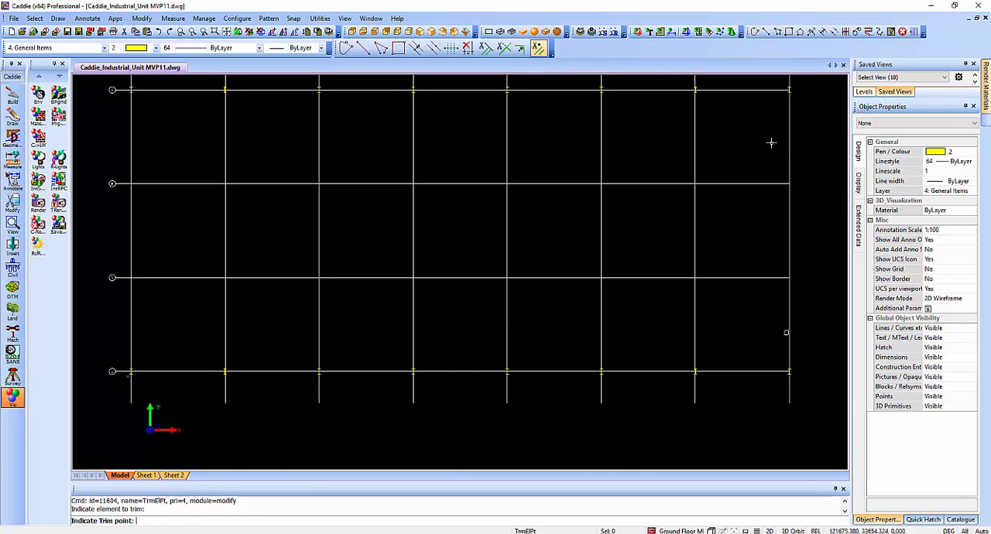
{"action": "left_click", "coordinate": [812, 369]}
{"action": "left_click", "coordinate": [762, 372]}
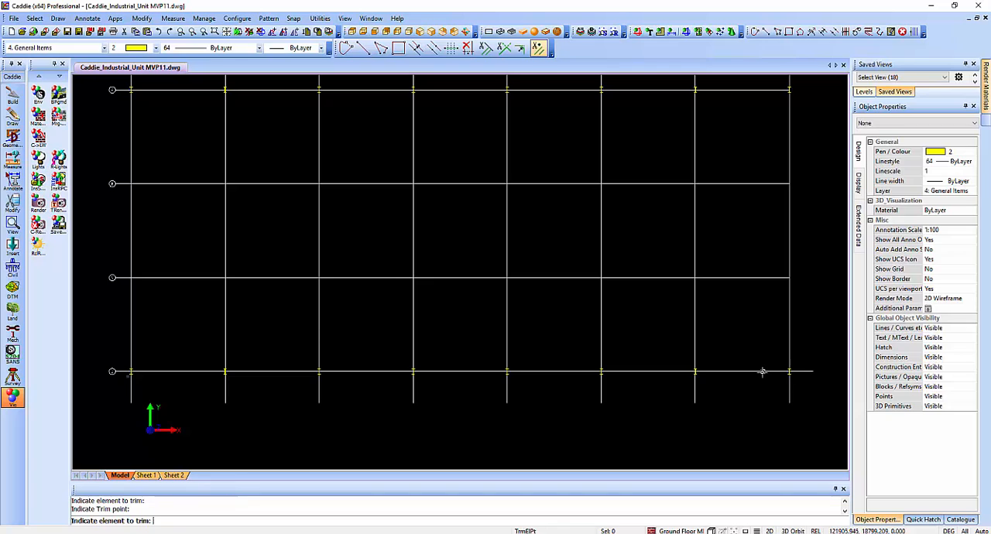
{"action": "left_click", "coordinate": [749, 279]}
{"action": "scroll", "coordinate": [659, 194], "scroll_direction": "up", "scroll_amount": 3}
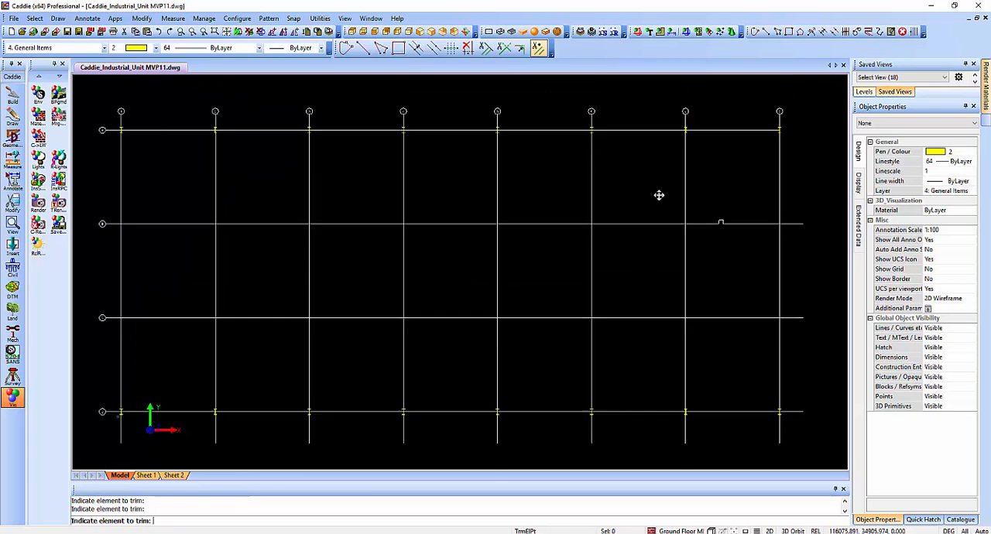
{"action": "scroll", "coordinate": [655, 291], "scroll_direction": "down", "scroll_amount": 1}
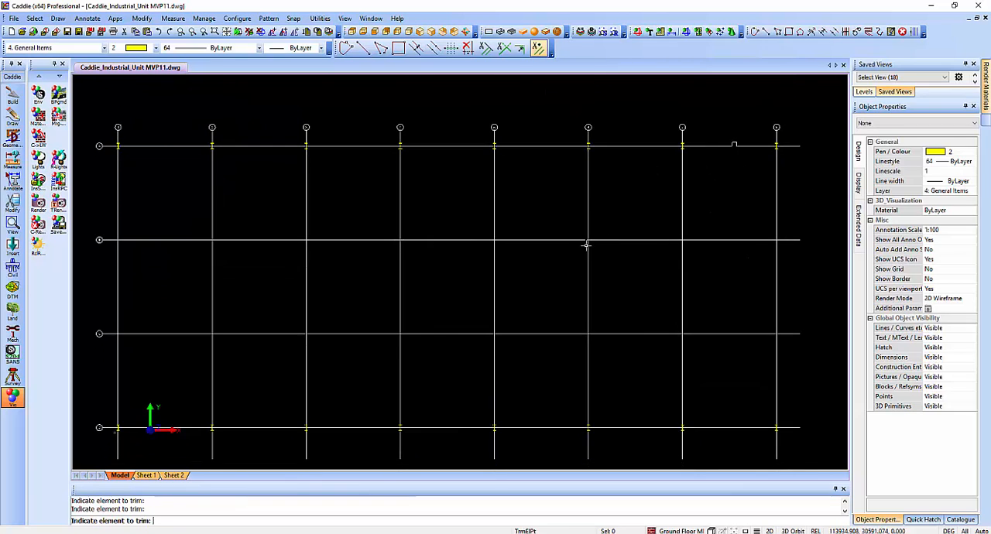
{"action": "key", "text": "Escape"}
{"action": "scroll", "coordinate": [209, 224], "scroll_direction": "down", "scroll_amount": 1}
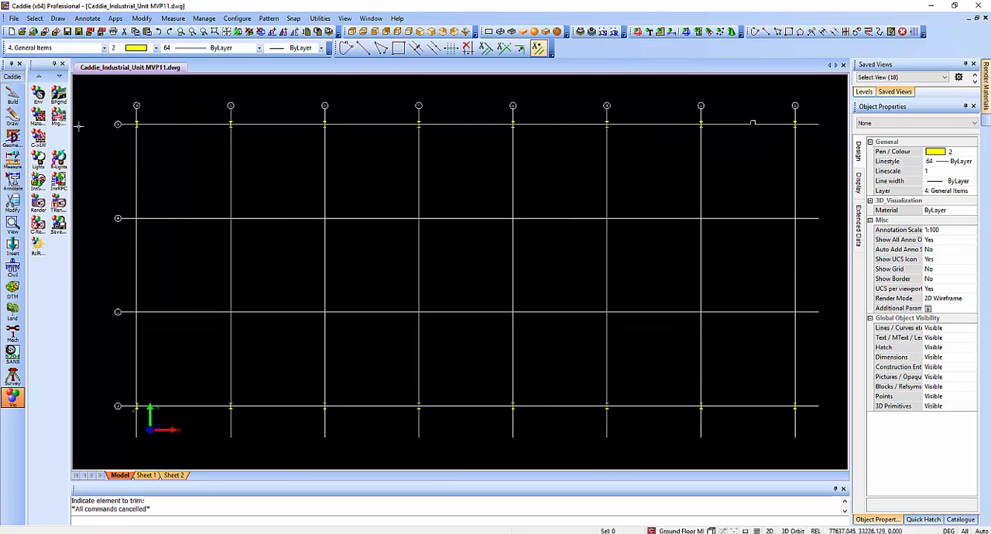
Start a polyline rectangle with Auto Snap at the outer upper-left flange corner of the column at grid A1.
{"action": "key", "text": "z"}
{"action": "left_click", "coordinate": [130, 113]}
{"action": "left_click", "coordinate": [162, 141]}
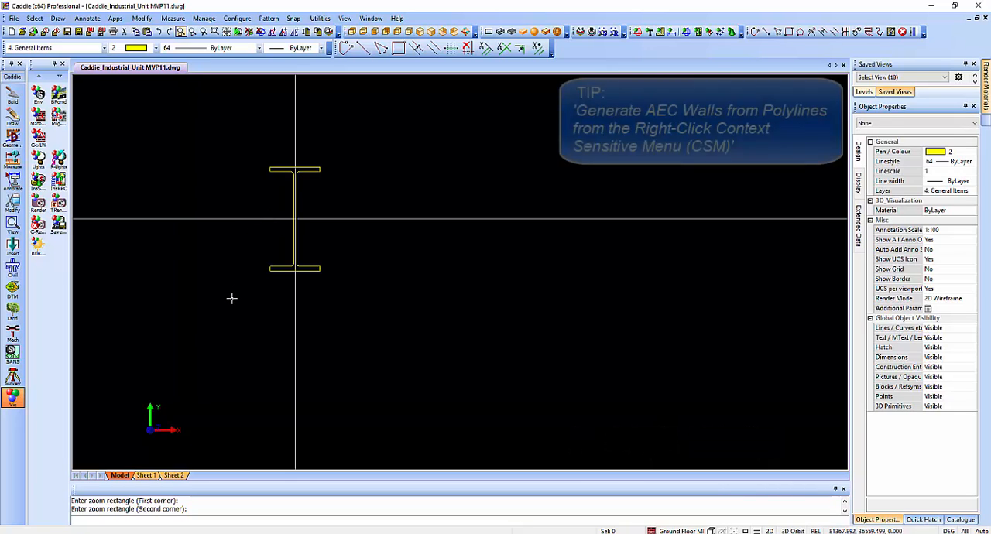
{"action": "left_click", "coordinate": [12, 96]}
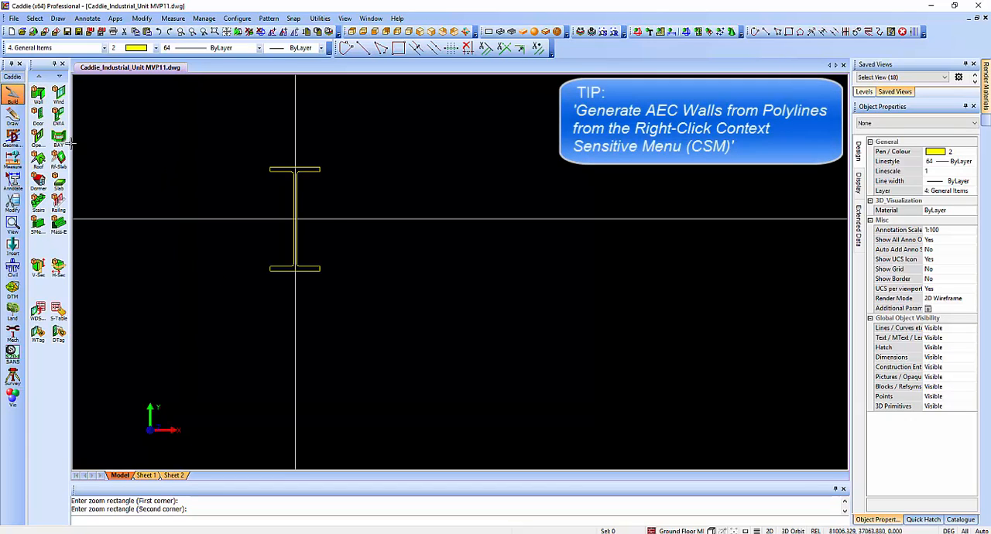
{"action": "left_click", "coordinate": [12, 116]}
{"action": "left_click", "coordinate": [39, 138]}
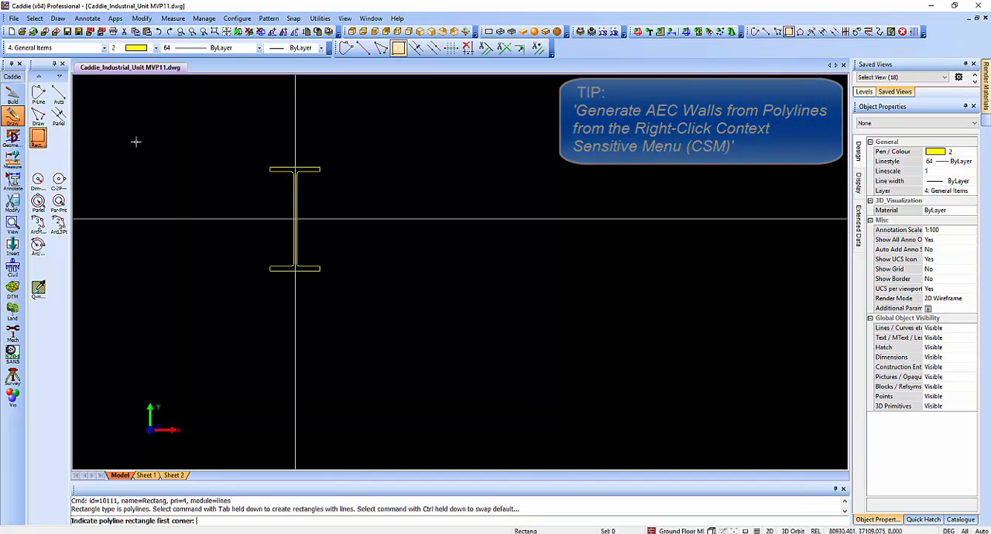
{"action": "right_click", "coordinate": [160, 128]}
{"action": "left_click", "coordinate": [222, 151]}
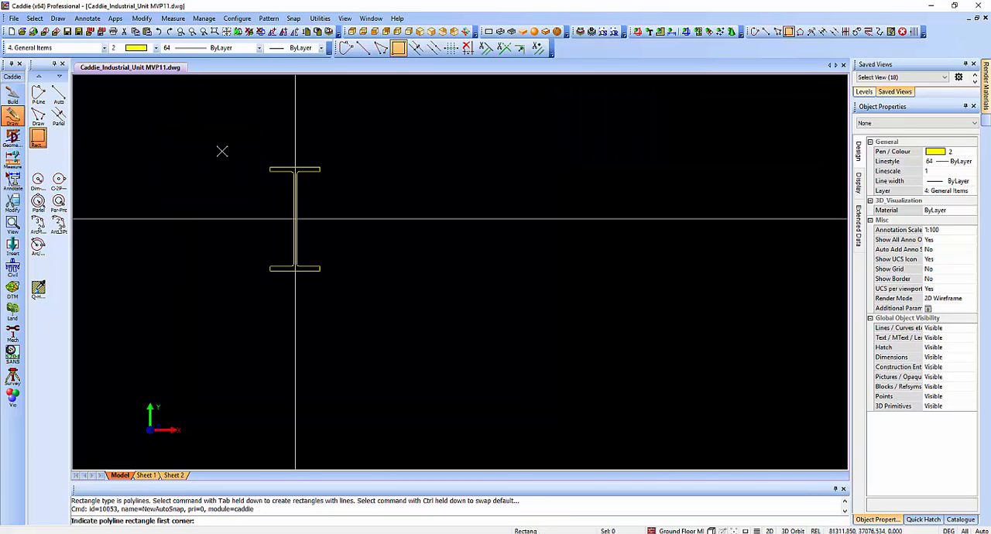
{"action": "left_click", "coordinate": [266, 164]}
Complete the polyline rectangle at the outer lower-right flange corner of the diagonally opposite column on grid line D.
{"action": "scroll", "coordinate": [397, 232], "scroll_direction": "down", "scroll_amount": 6}
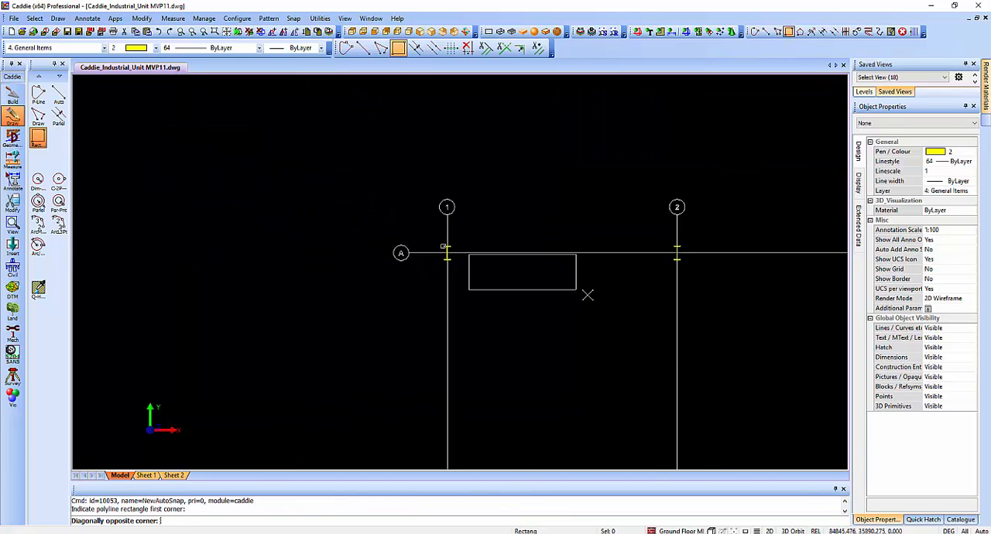
{"action": "middle_click_drag", "start_coordinate": [656, 340], "coordinate": [507, 259]}
{"action": "scroll", "coordinate": [509, 260], "scroll_direction": "down", "scroll_amount": 3}
{"action": "middle_click_drag", "start_coordinate": [710, 333], "coordinate": [408, 248]}
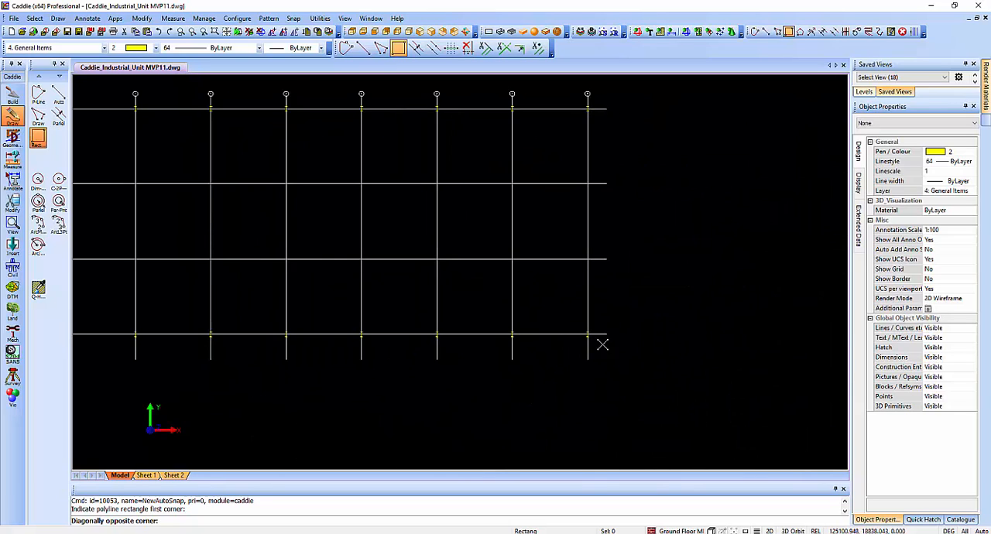
{"action": "scroll", "coordinate": [623, 370], "scroll_direction": "up", "scroll_amount": 5}
{"action": "scroll", "coordinate": [513, 261], "scroll_direction": "up", "scroll_amount": 3}
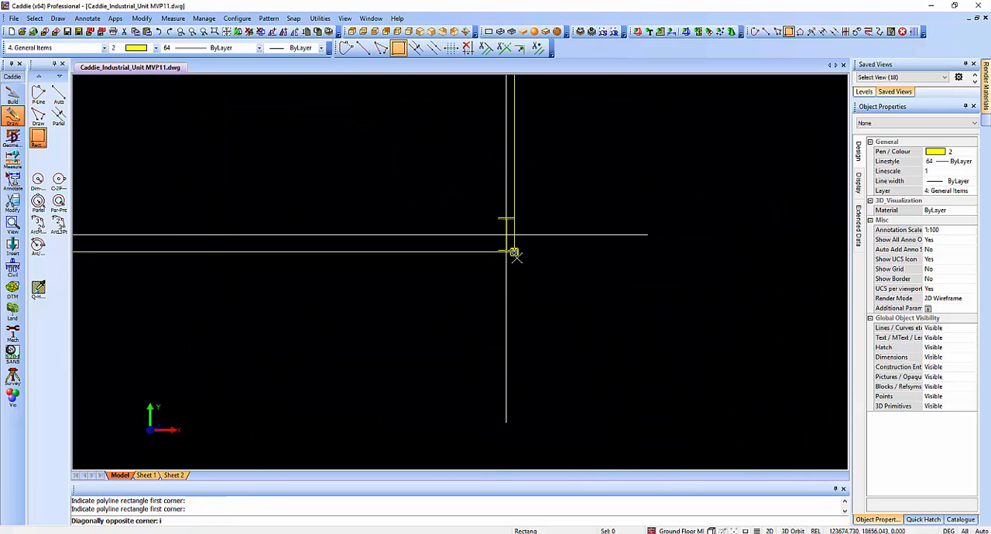
{"action": "left_click", "coordinate": [512, 251]}
{"action": "key", "text": "Escape"}
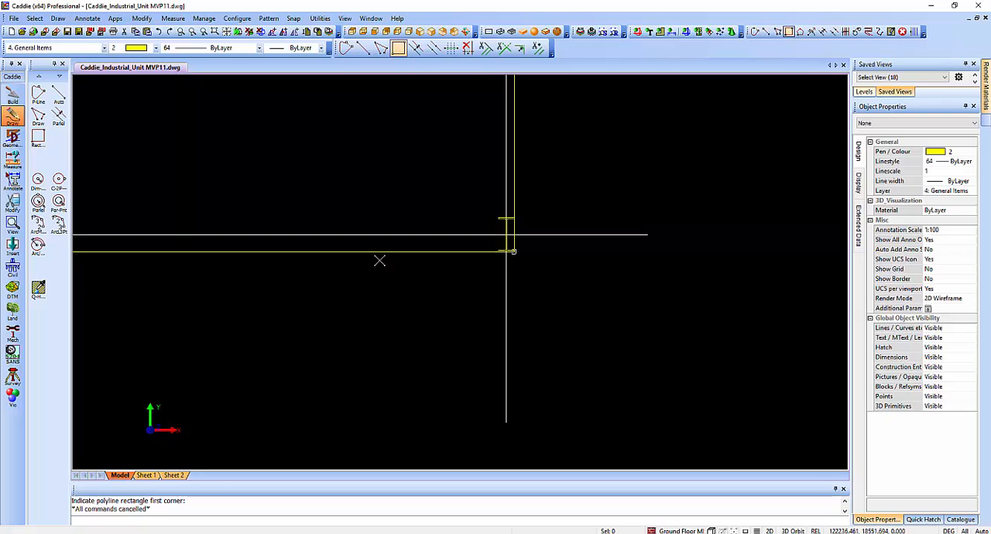
Offset the rectangle outward by 135 and delete the original inner rectangle.
{"action": "scroll", "coordinate": [395, 271], "scroll_direction": "down", "scroll_amount": 2}
{"action": "middle_click_drag", "start_coordinate": [346, 279], "coordinate": [552, 308]}
{"action": "left_click", "coordinate": [452, 280]}
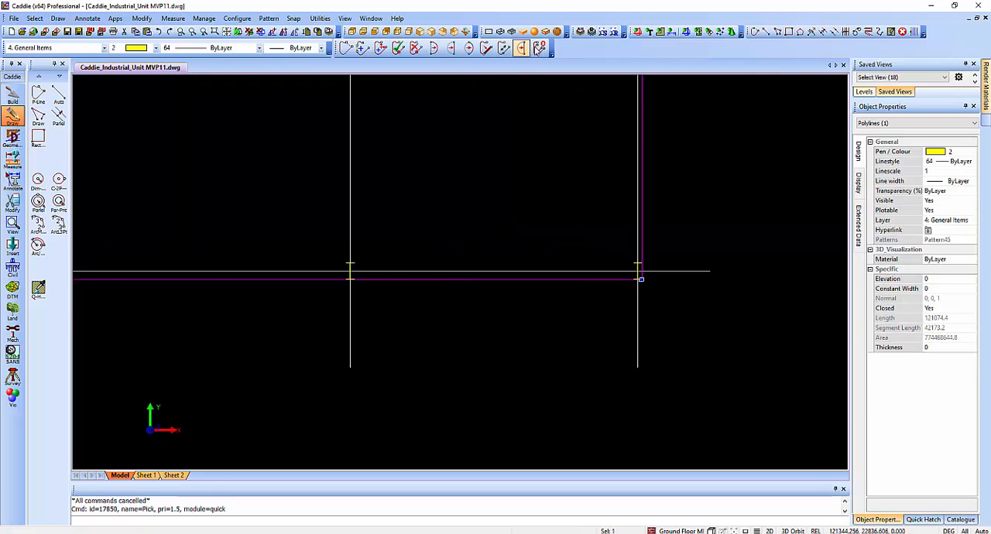
{"action": "left_click", "coordinate": [539, 48]}
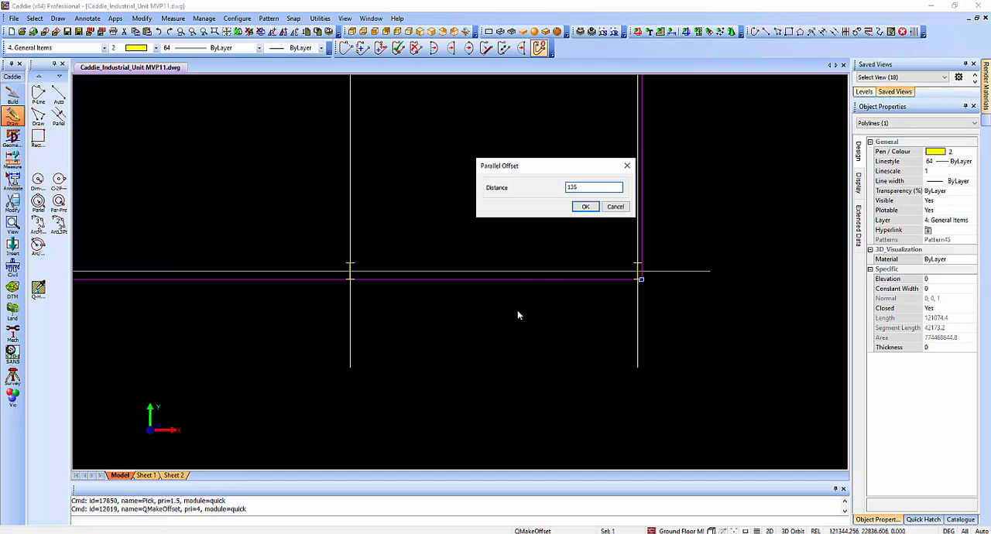
{"action": "left_click", "coordinate": [586, 207]}
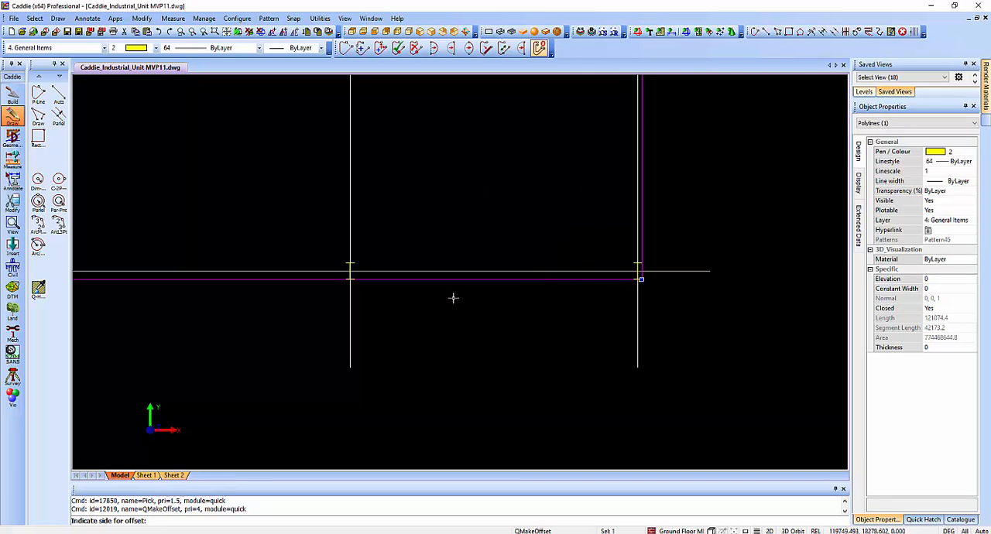
{"action": "scroll", "coordinate": [453, 297], "scroll_direction": "down", "scroll_amount": 1}
{"action": "left_click", "coordinate": [265, 289]}
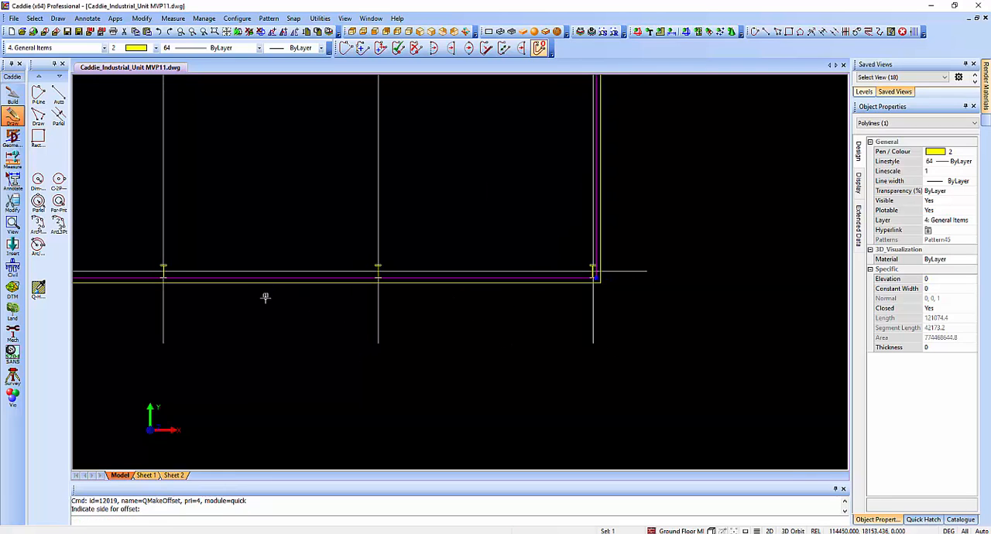
{"action": "left_click", "coordinate": [503, 276]}
{"action": "key", "text": "Delete"}
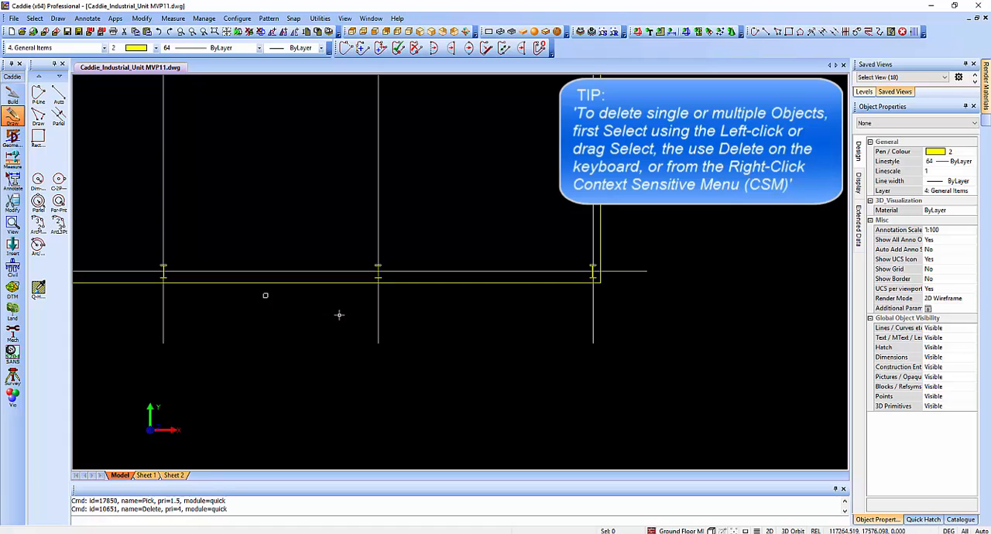
Convert the offset rectangle to walls with style Wall.Cladding.135, wall height 6000, origin Left and width 135.
{"action": "middle_click_drag", "start_coordinate": [263, 298], "coordinate": [488, 325]}
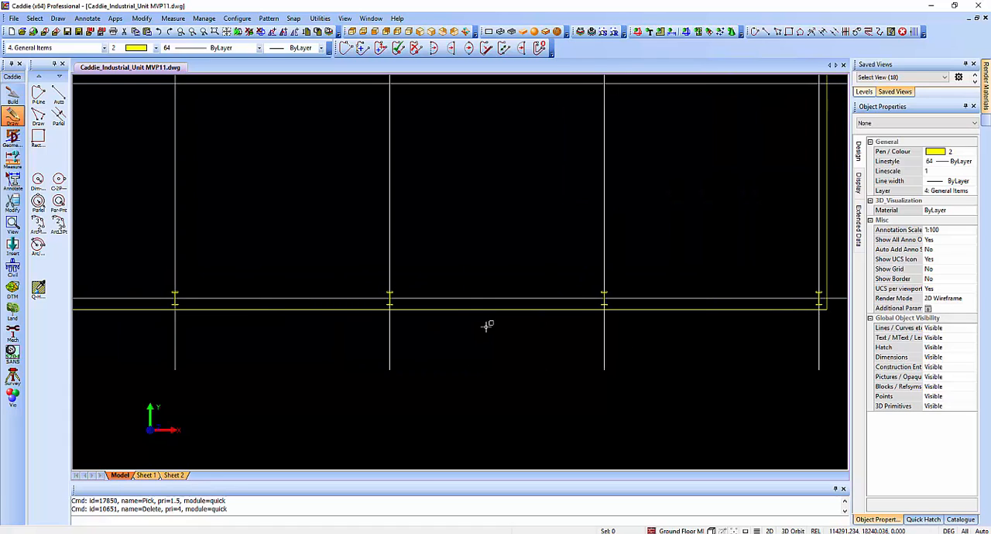
{"action": "scroll", "coordinate": [488, 325], "scroll_direction": "down", "scroll_amount": 2}
{"action": "middle_click_drag", "start_coordinate": [360, 304], "coordinate": [533, 316]}
{"action": "scroll", "coordinate": [533, 316], "scroll_direction": "down", "scroll_amount": 2}
{"action": "middle_click_drag", "start_coordinate": [387, 303], "coordinate": [467, 318]}
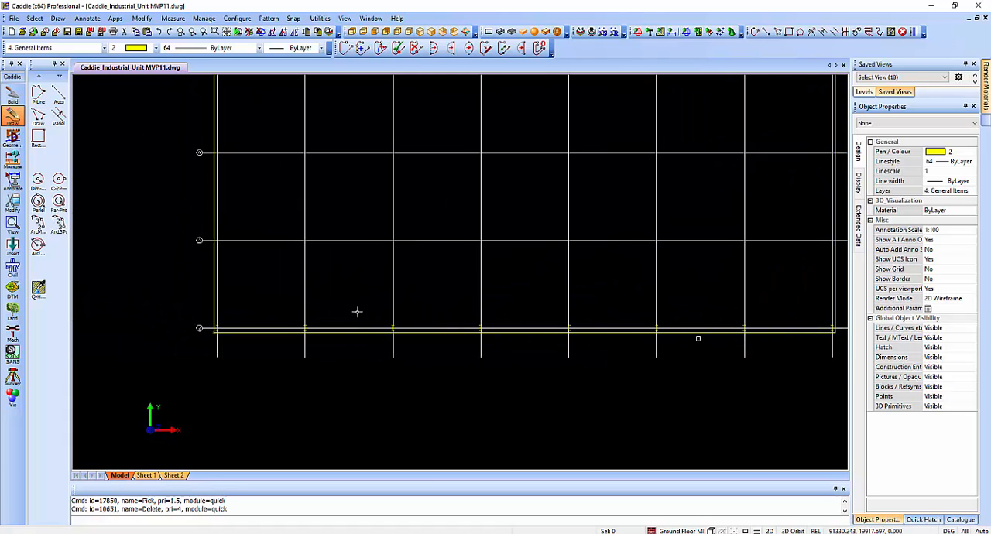
{"action": "left_click", "coordinate": [212, 266]}
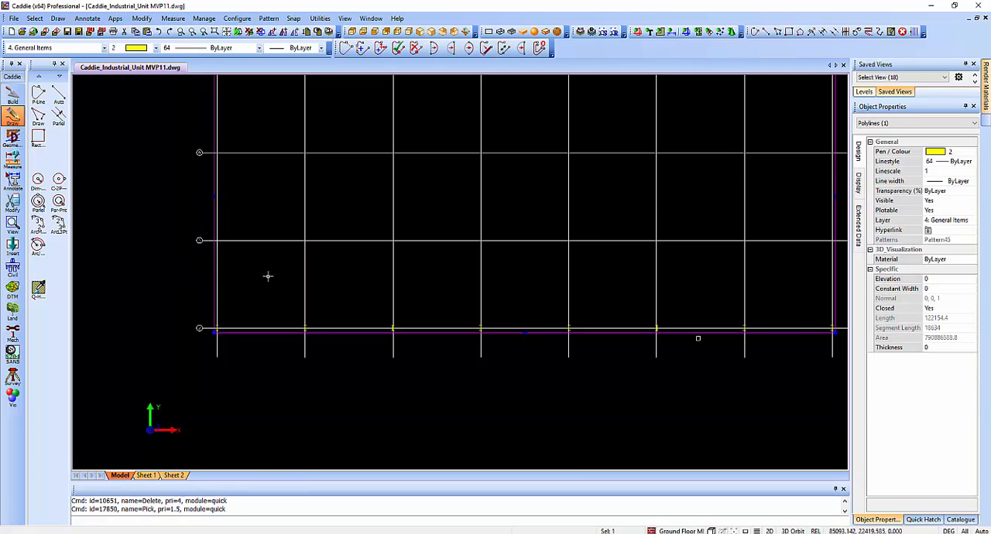
{"action": "middle_click_drag", "start_coordinate": [283, 274], "coordinate": [253, 303]}
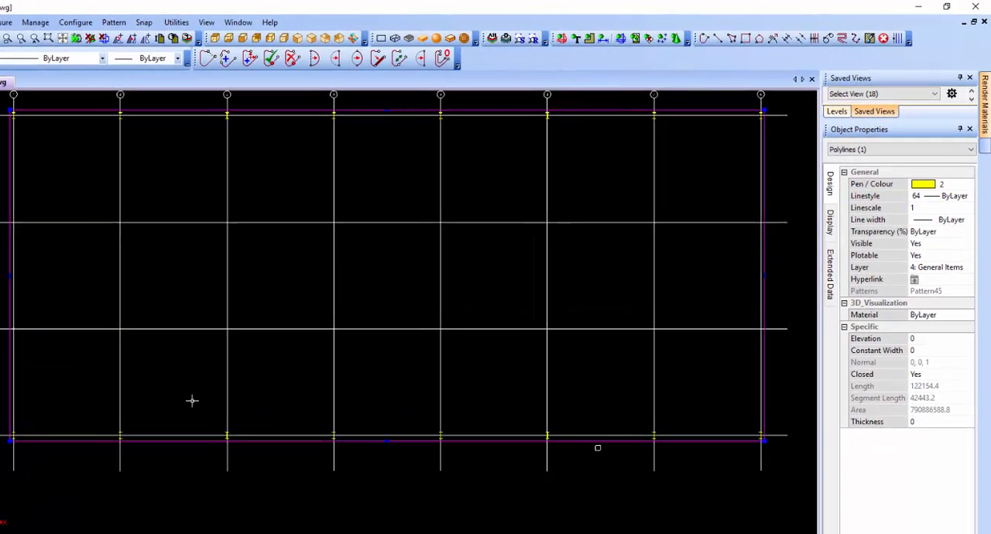
{"action": "right_click", "coordinate": [346, 311]}
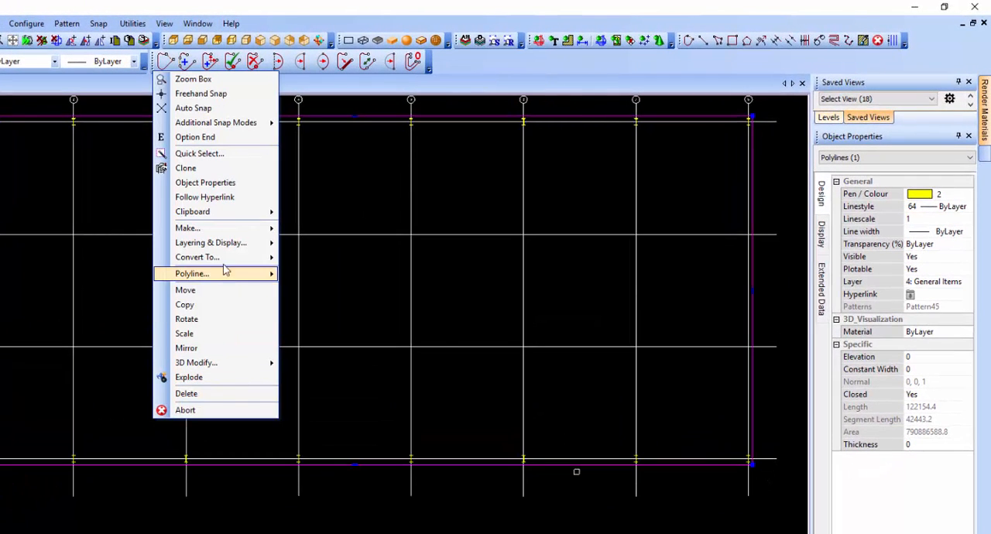
{"action": "mouse_move", "coordinate": [226, 262]}
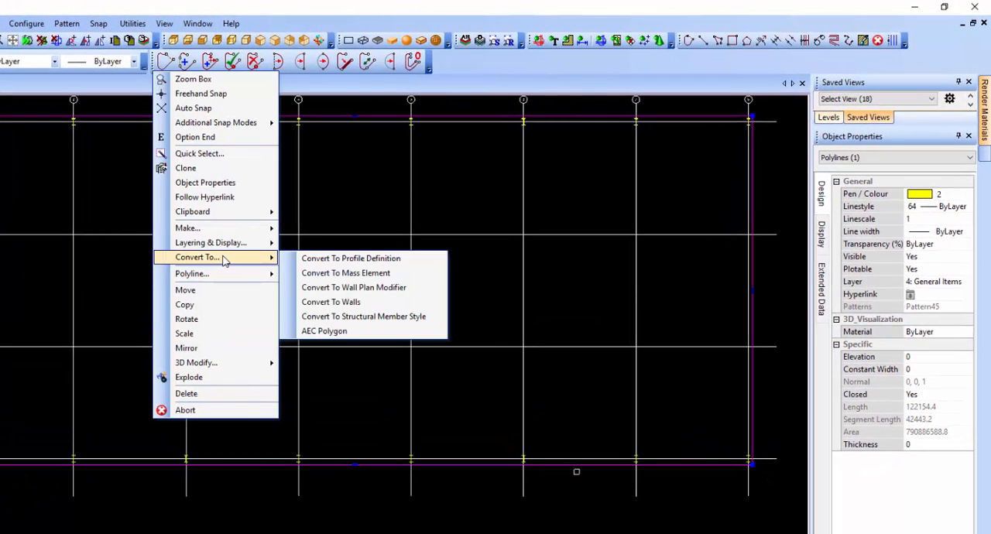
{"action": "left_click", "coordinate": [362, 302]}
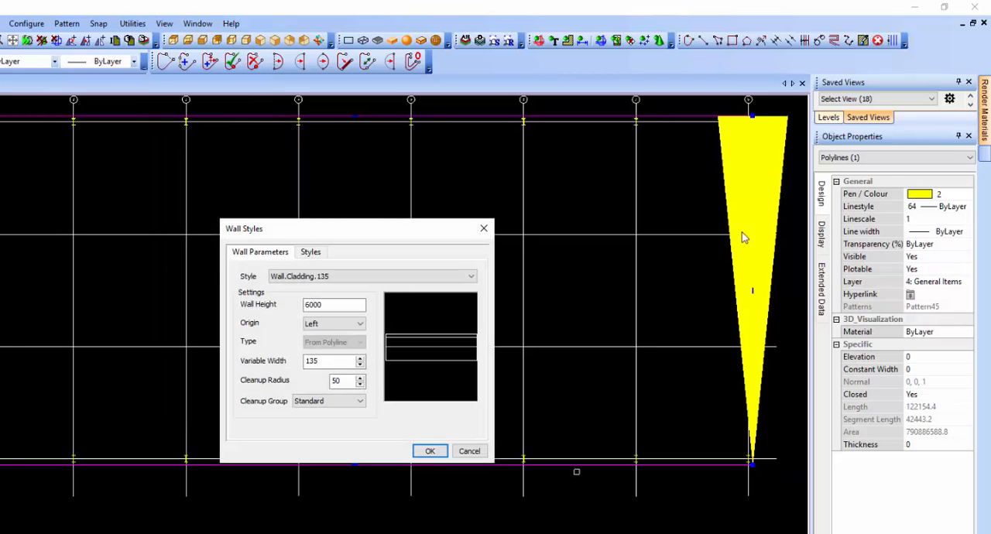
{"action": "left_click", "coordinate": [344, 280]}
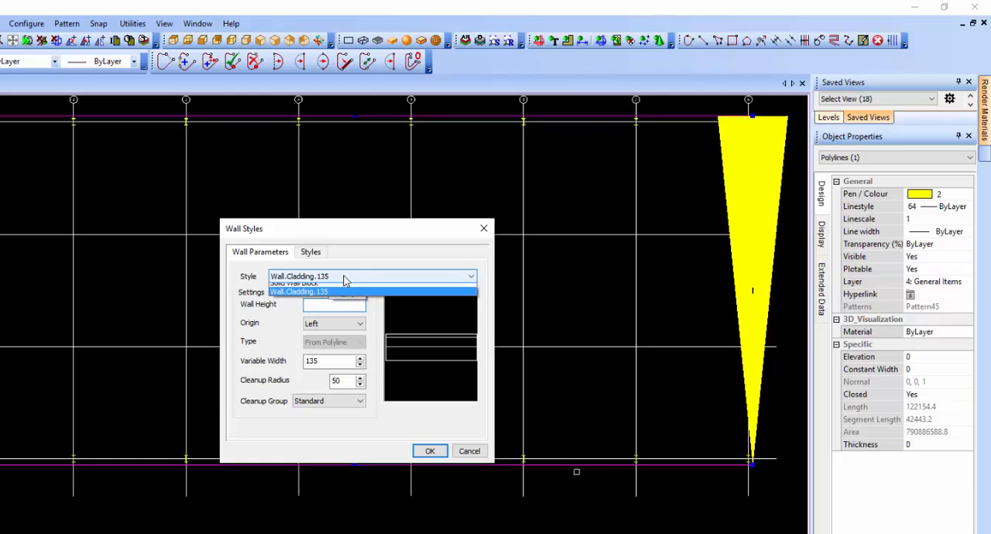
{"action": "left_click", "coordinate": [345, 280]}
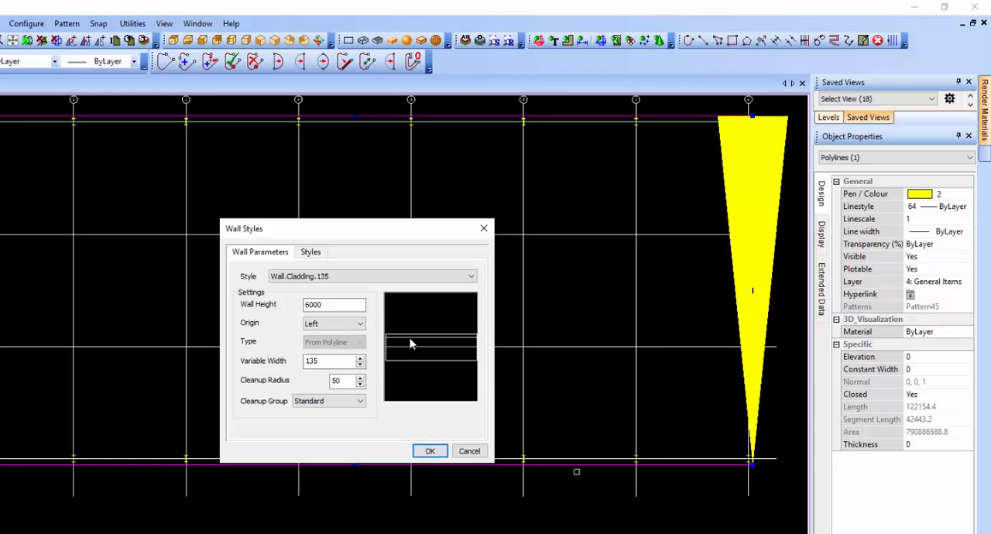
{"action": "left_click", "coordinate": [430, 452]}
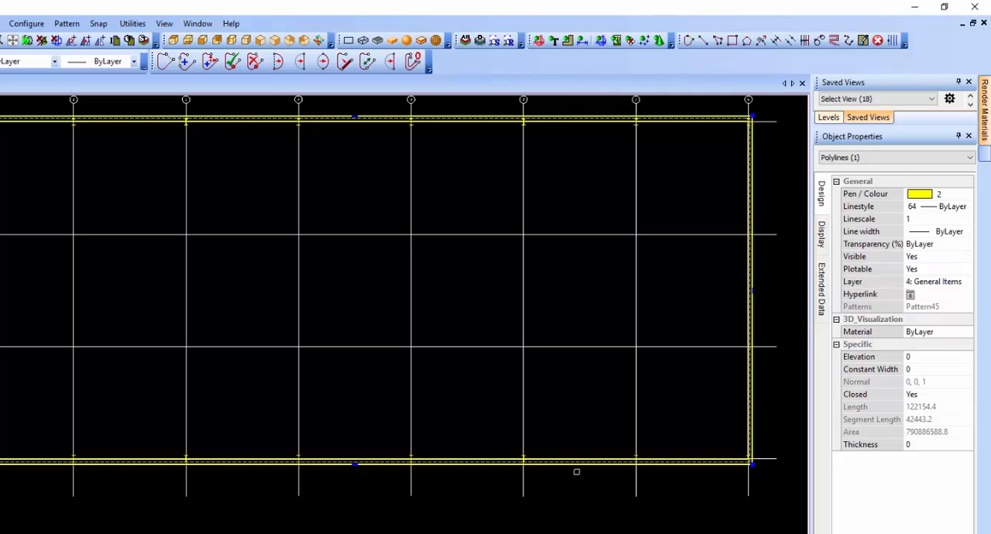
Add an AEC dimension in the AEC.Dims.Standard style to the cladding wall along grid line D, placed below the grid lines.
{"action": "scroll", "coordinate": [4, 463], "scroll_direction": "up", "scroll_amount": 3}
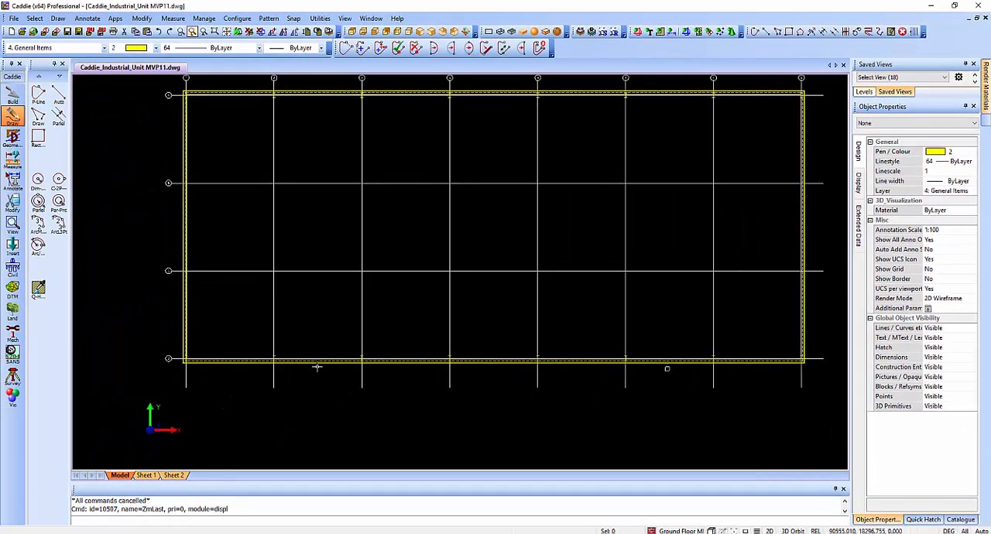
{"action": "left_click", "coordinate": [316, 366]}
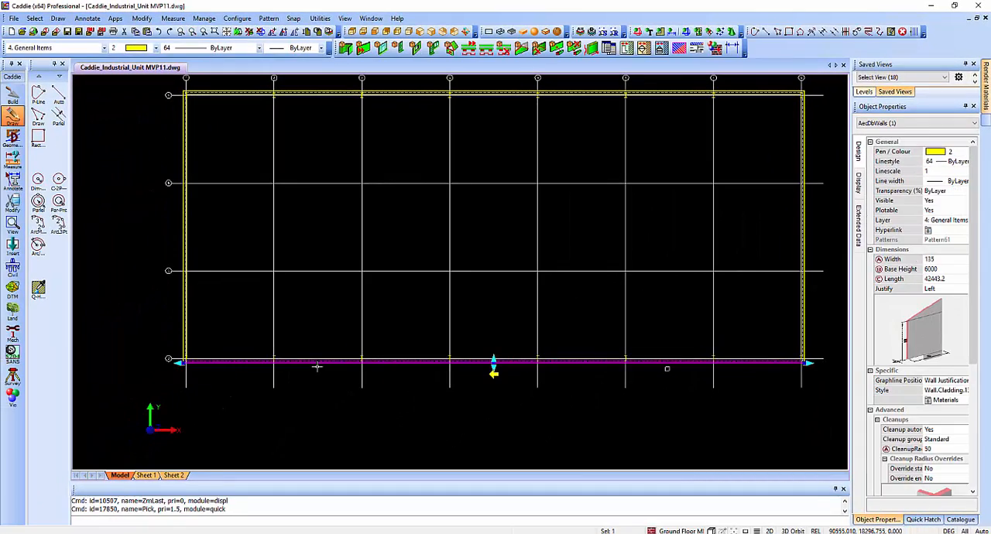
{"action": "right_click", "coordinate": [316, 367]}
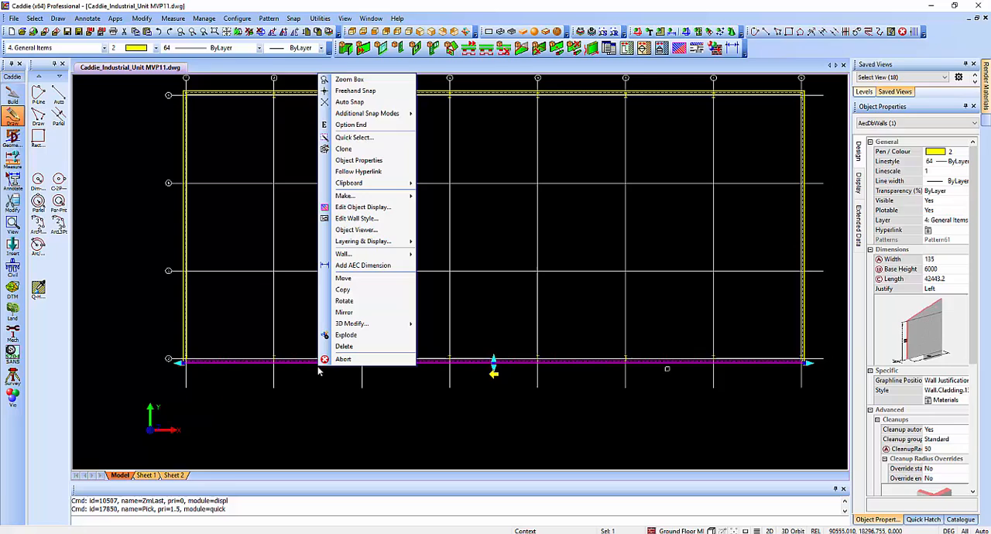
{"action": "left_click", "coordinate": [375, 266]}
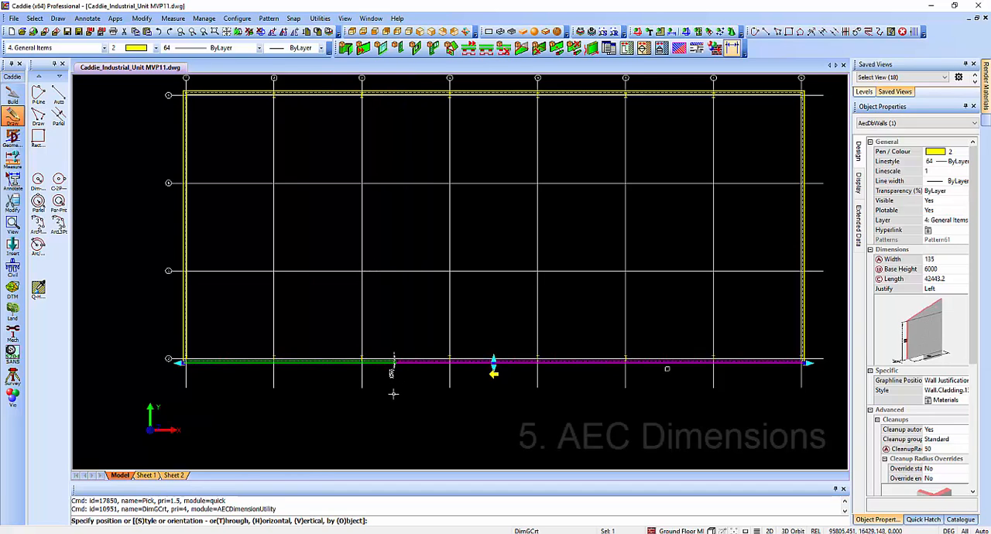
{"action": "key", "text": "s"}
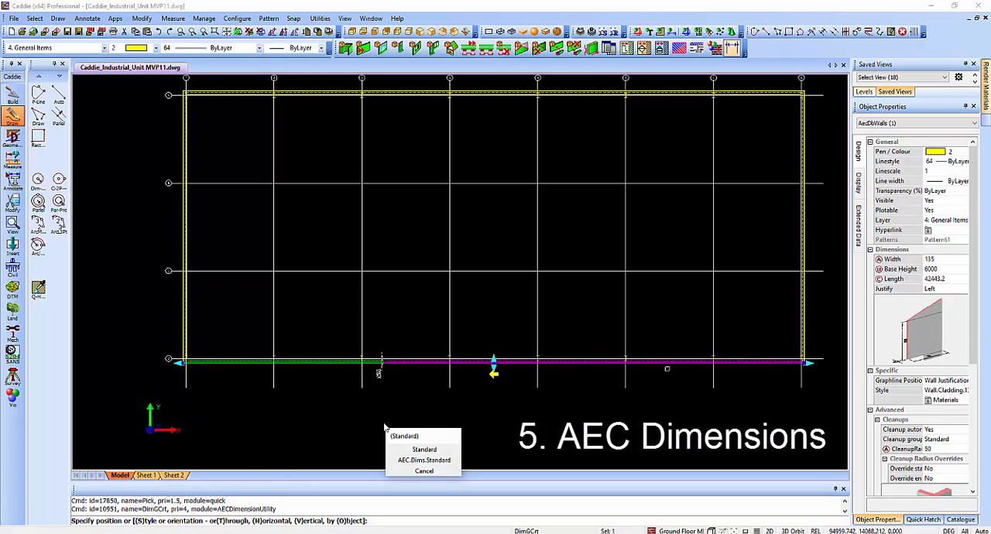
{"action": "left_click", "coordinate": [423, 461]}
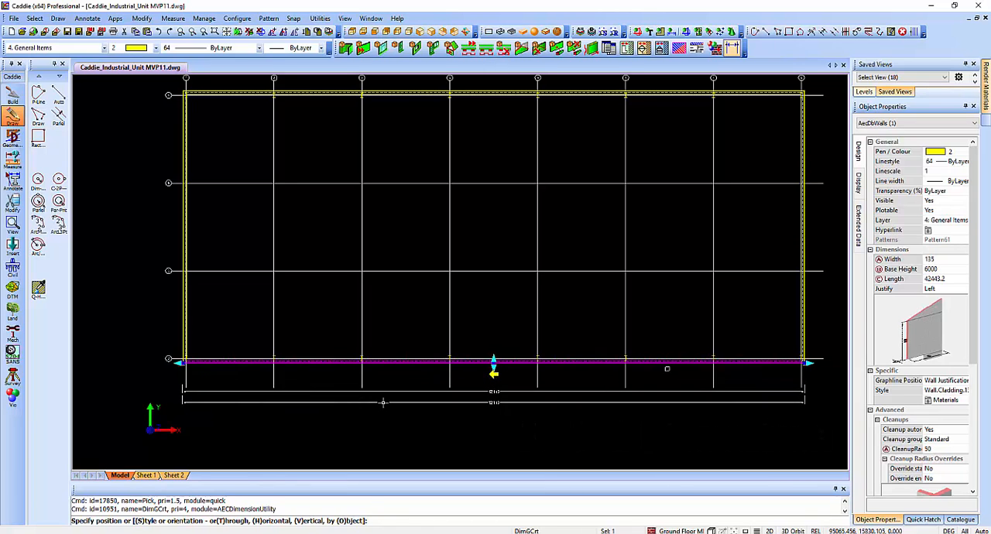
{"action": "left_click", "coordinate": [383, 402]}
{"action": "key", "text": "Escape"}
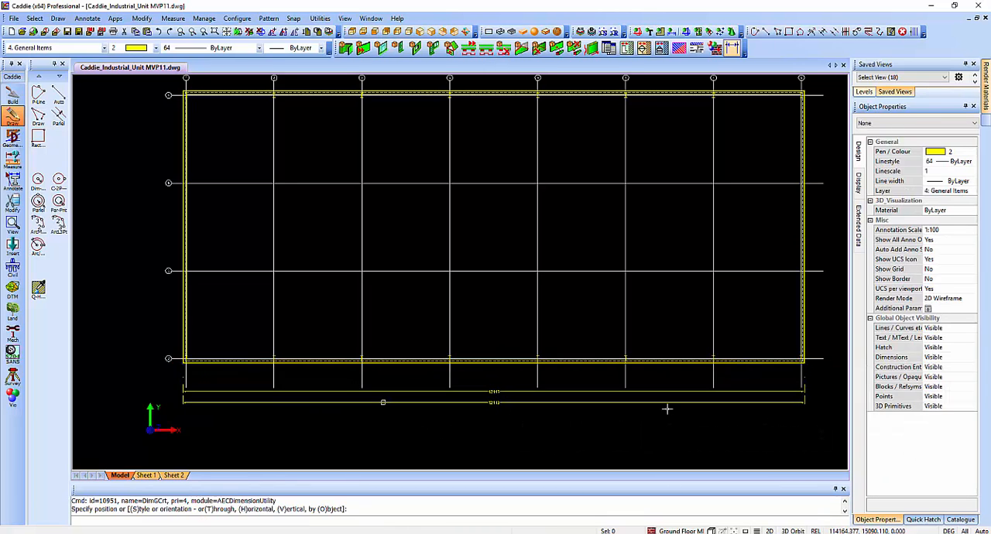
Add an AEC dimension in the AEC.Dims.Standard style to the right-hand cladding wall, placed just outside the grid line ends.
{"action": "middle_click_drag", "start_coordinate": [668, 399], "coordinate": [430, 439]}
{"action": "scroll", "coordinate": [576, 303], "scroll_direction": "up", "scroll_amount": 1}
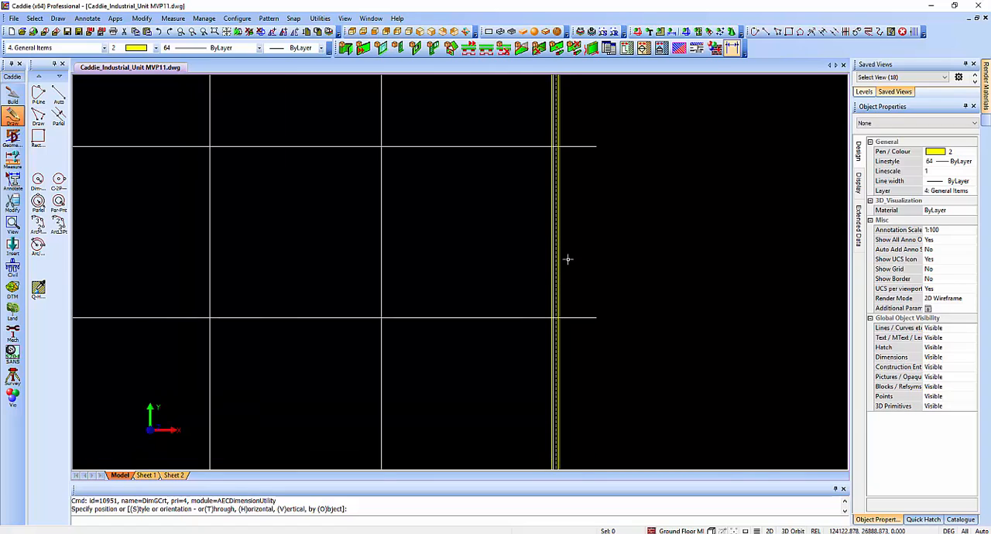
{"action": "left_click", "coordinate": [564, 260]}
{"action": "right_click", "coordinate": [580, 261]}
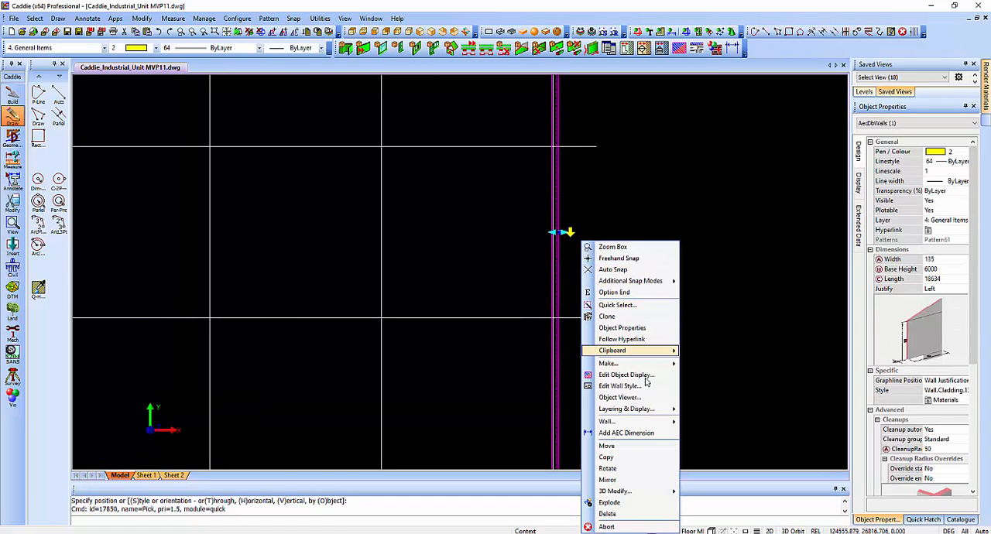
{"action": "left_click", "coordinate": [642, 425]}
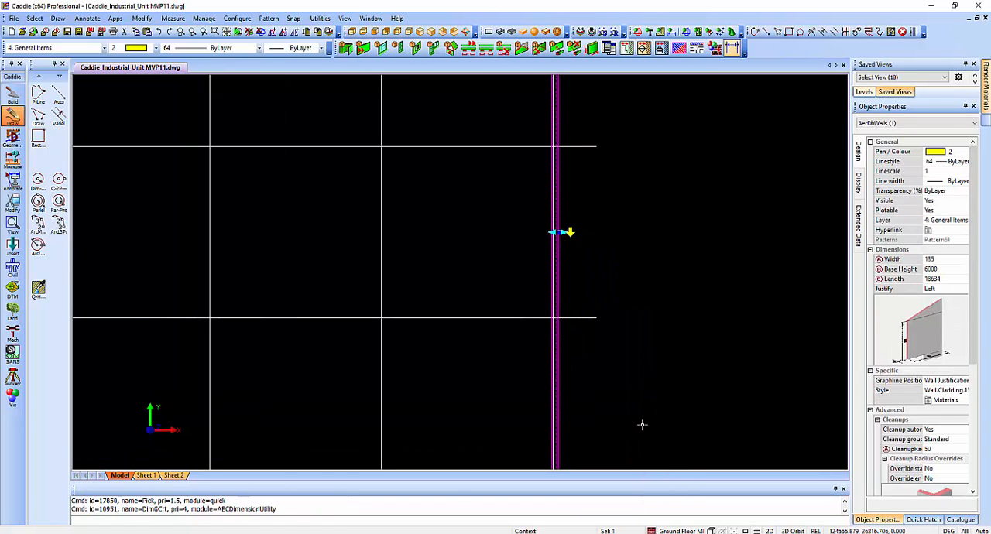
{"action": "right_click", "coordinate": [595, 275]}
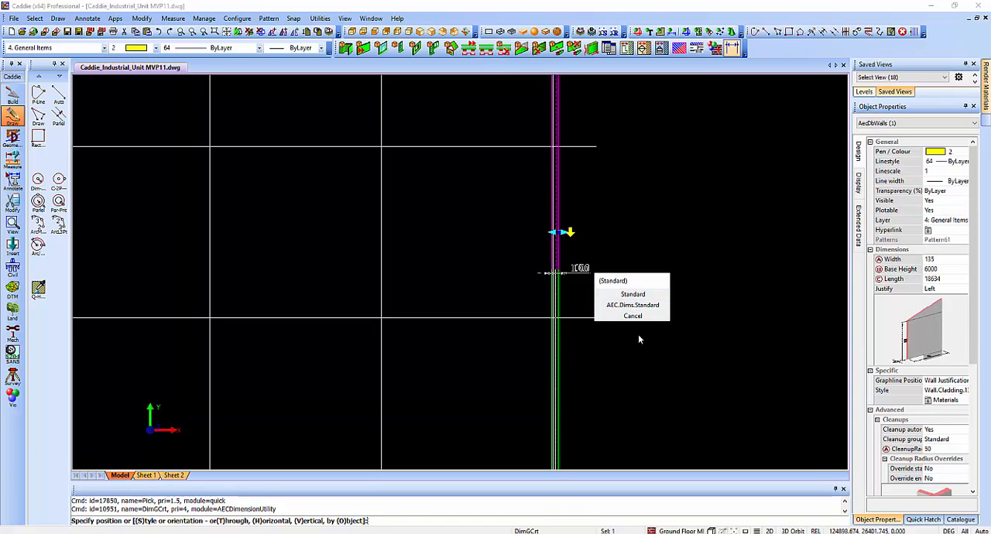
{"action": "left_click", "coordinate": [632, 305]}
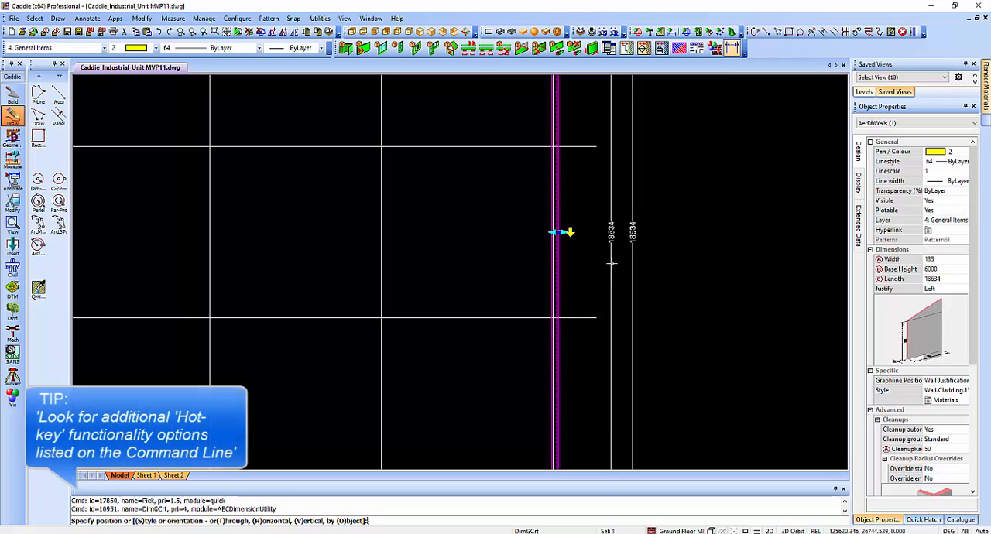
{"action": "left_click", "coordinate": [615, 264]}
{"action": "key", "text": "Escape"}
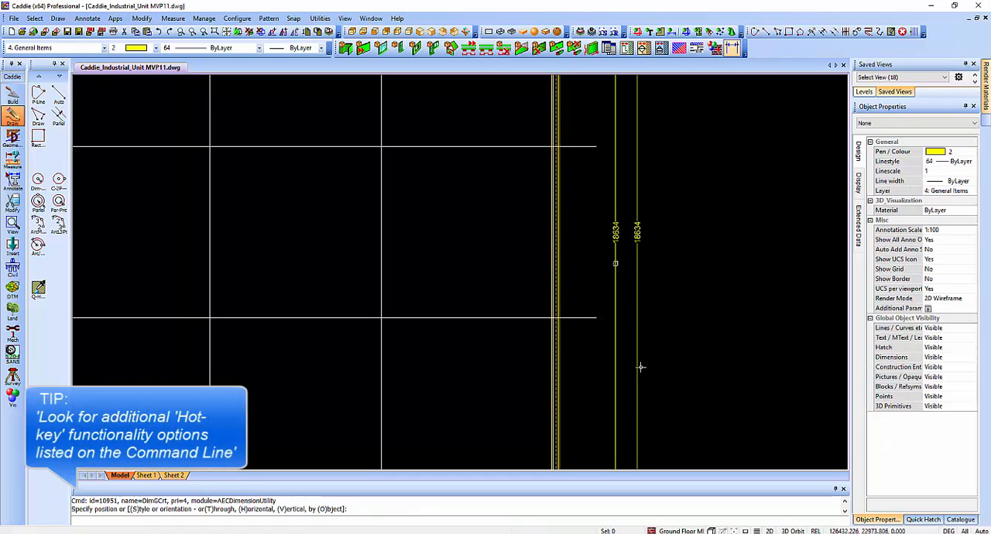
Change the pen colour of both AEC dimension groups, below and to the right of the building, to 7.
{"action": "middle_click_drag", "start_coordinate": [652, 336], "coordinate": [674, 270]}
{"action": "scroll", "coordinate": [674, 272], "scroll_direction": "down", "scroll_amount": 1}
{"action": "scroll", "coordinate": [644, 379], "scroll_direction": "up", "scroll_amount": 1}
{"action": "middle_click_drag", "start_coordinate": [638, 346], "coordinate": [674, 329]}
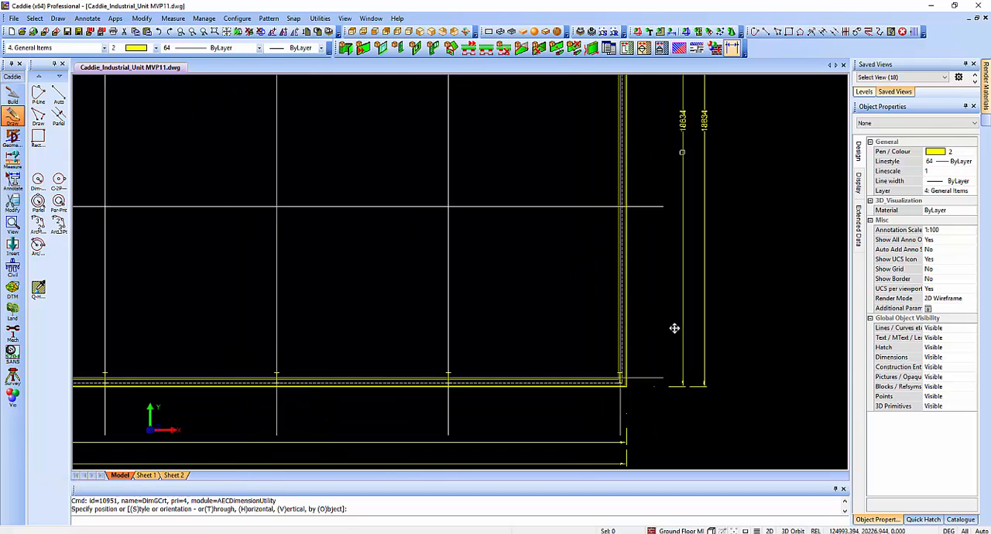
{"action": "scroll", "coordinate": [565, 392], "scroll_direction": "up", "scroll_amount": 2}
{"action": "middle_click_drag", "start_coordinate": [551, 373], "coordinate": [547, 325]}
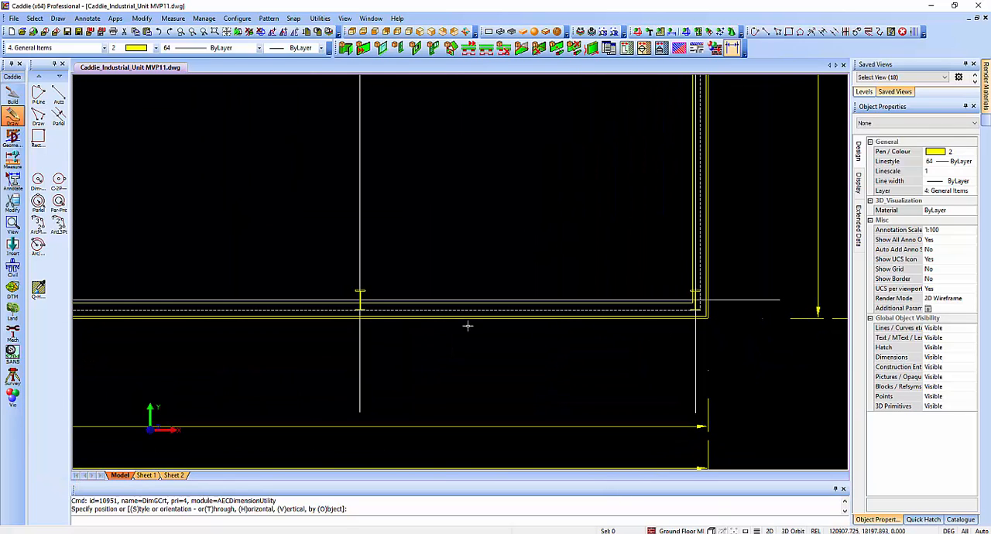
{"action": "scroll", "coordinate": [440, 378], "scroll_direction": "down", "scroll_amount": 1}
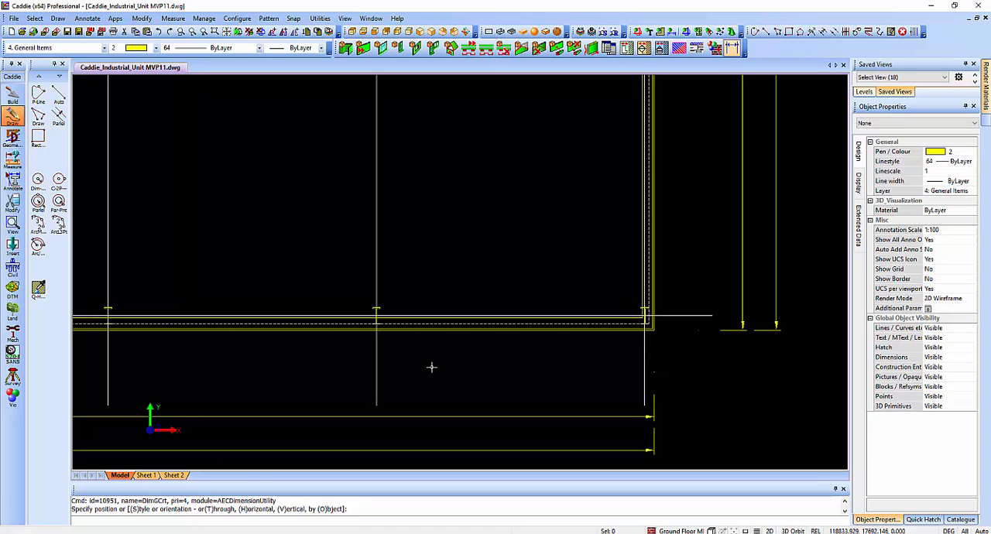
{"action": "scroll", "coordinate": [431, 361], "scroll_direction": "down", "scroll_amount": 1}
{"action": "left_click", "coordinate": [623, 327]}
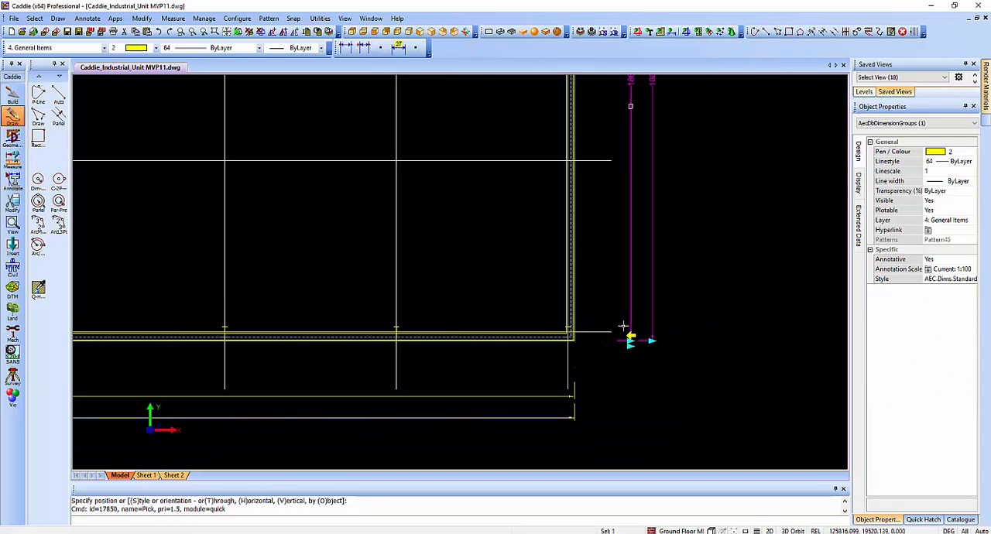
{"action": "left_click", "coordinate": [518, 396]}
{"action": "left_click", "coordinate": [948, 152]}
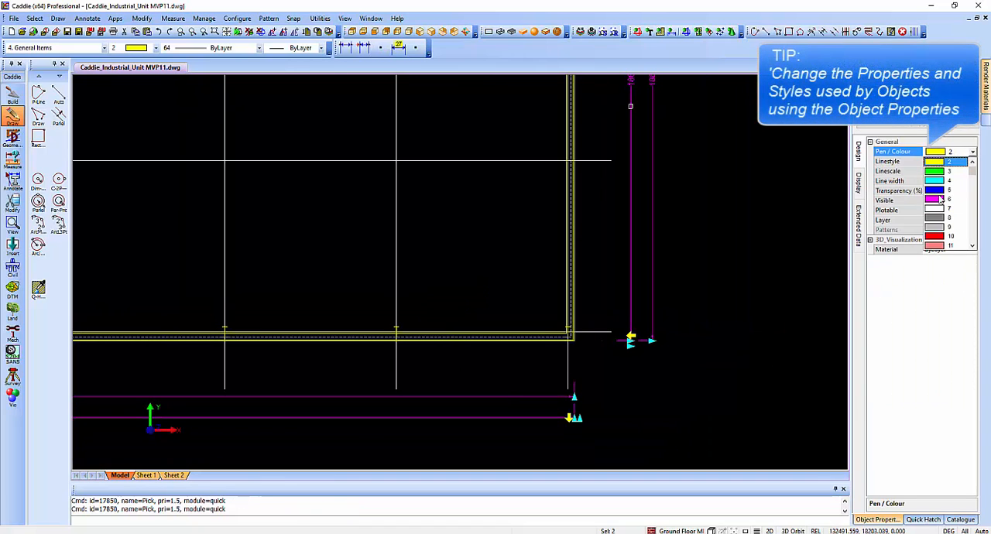
{"action": "left_click", "coordinate": [936, 211]}
{"action": "left_click", "coordinate": [721, 270]}
{"action": "key", "text": "Escape"}
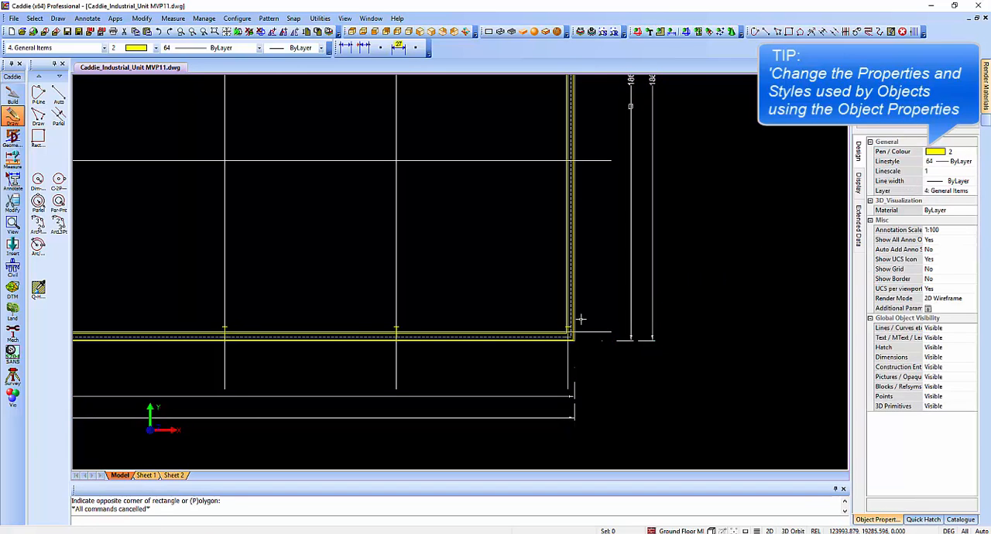
Examine the recoloured dimensions and the cladding wall along grid line D, including the right-hand corner bay.
{"action": "middle_click_drag", "start_coordinate": [559, 307], "coordinate": [603, 293]}
{"action": "scroll", "coordinate": [616, 297], "scroll_direction": "down", "scroll_amount": 2}
{"action": "mouse_move", "coordinate": [596, 234]}
{"action": "middle_mouse_down"}
{"action": "mouse_move", "coordinate": [593, 338]}
{"action": "mouse_move", "coordinate": [688, 290]}
{"action": "middle_mouse_up"}
{"action": "middle_click_drag", "start_coordinate": [604, 380], "coordinate": [666, 348]}
{"action": "mouse_move", "coordinate": [360, 377]}
{"action": "middle_mouse_down"}
{"action": "mouse_move", "coordinate": [542, 336]}
{"action": "mouse_move", "coordinate": [493, 361]}
{"action": "middle_mouse_up"}
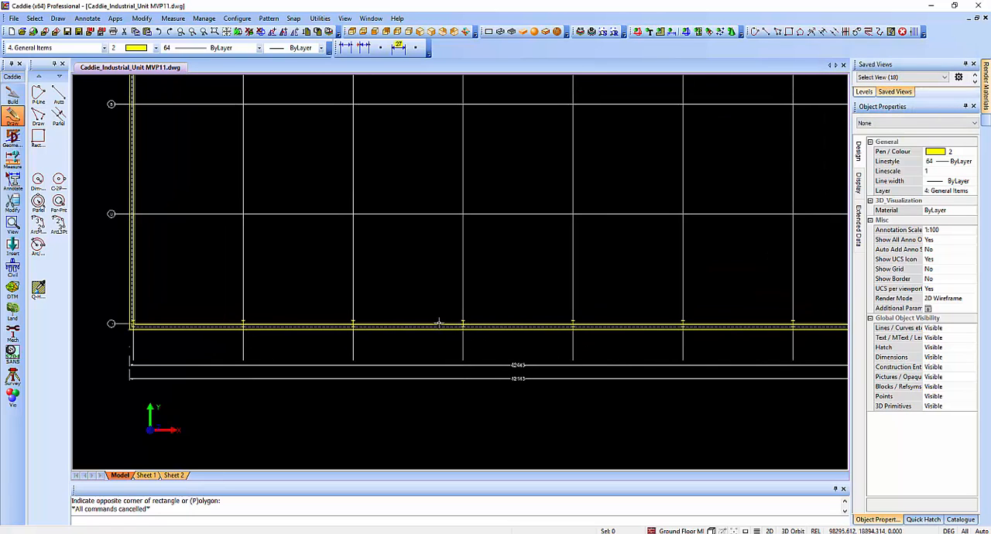
{"action": "middle_click_drag", "start_coordinate": [438, 323], "coordinate": [328, 328]}
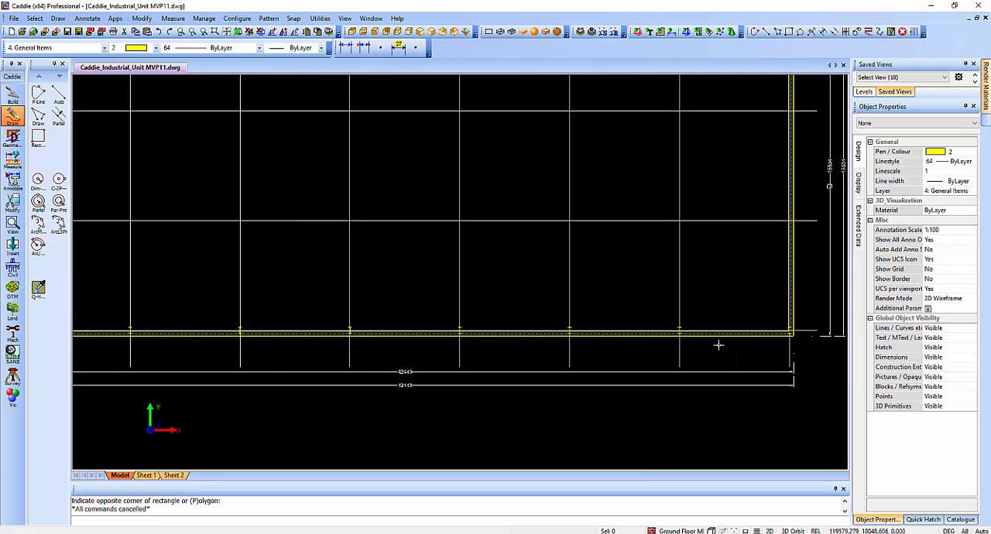
{"action": "middle_click_drag", "start_coordinate": [700, 327], "coordinate": [566, 364]}
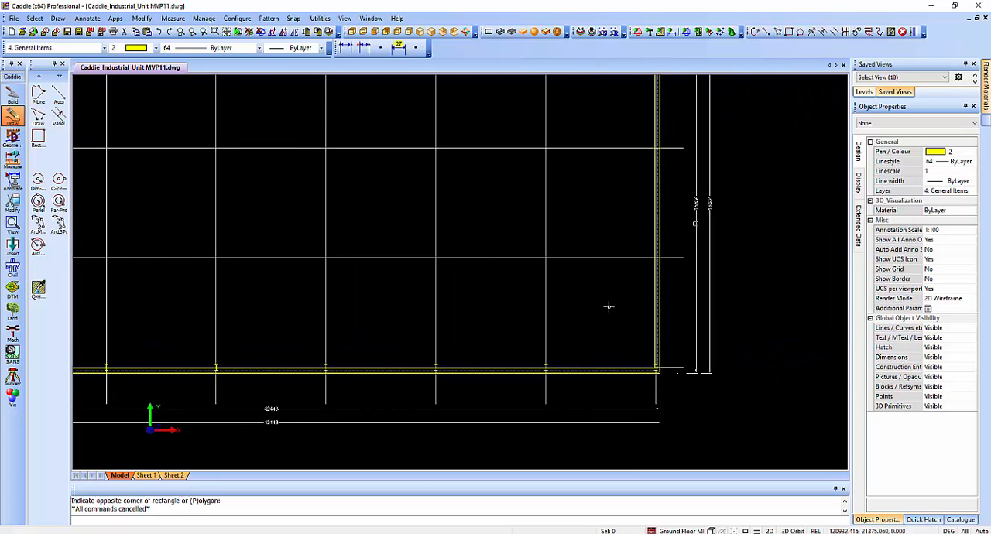
{"action": "scroll", "coordinate": [608, 306], "scroll_direction": "up", "scroll_amount": 4}
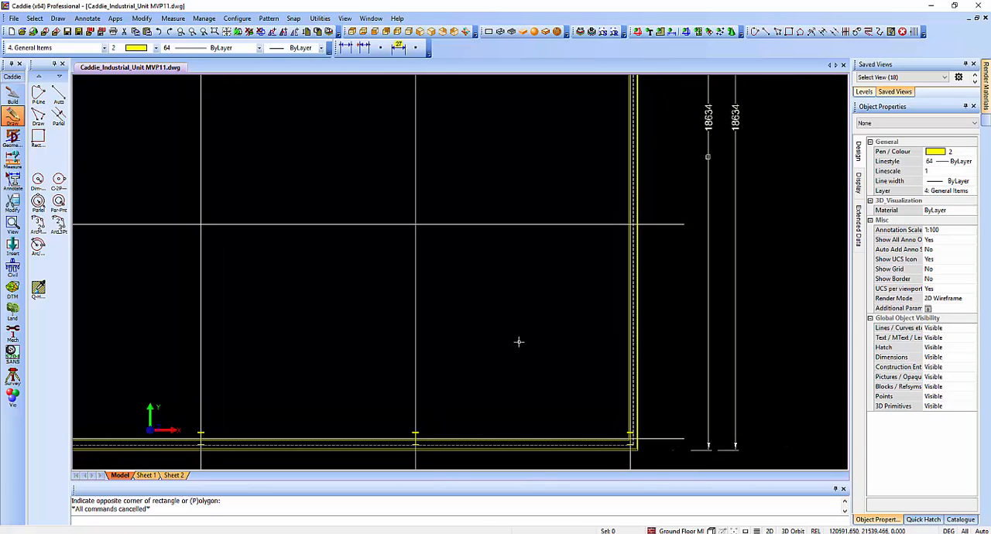
{"action": "scroll", "coordinate": [453, 434], "scroll_direction": "up", "scroll_amount": 3}
{"action": "mouse_move", "coordinate": [454, 434]}
{"action": "middle_mouse_down"}
{"action": "mouse_move", "coordinate": [524, 431]}
{"action": "mouse_move", "coordinate": [482, 409]}
{"action": "middle_mouse_up"}
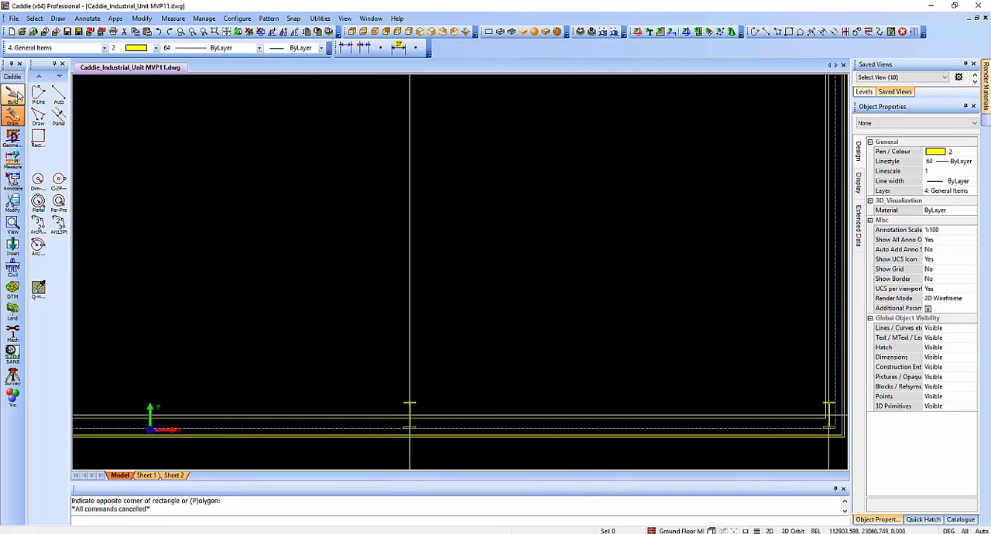
Start a Solid Wall from the catalogue, using Auto Snap, at the inner flange of the second-to-last column on grid line D.
{"action": "left_click", "coordinate": [963, 523]}
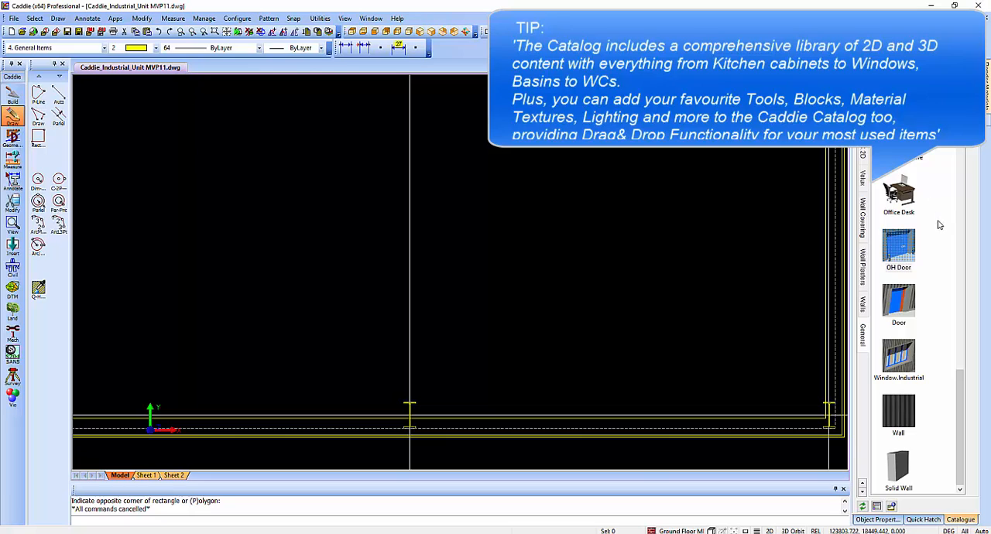
{"action": "scroll", "coordinate": [931, 266], "scroll_direction": "up", "scroll_amount": 8}
{"action": "scroll", "coordinate": [931, 265], "scroll_direction": "down", "scroll_amount": 8}
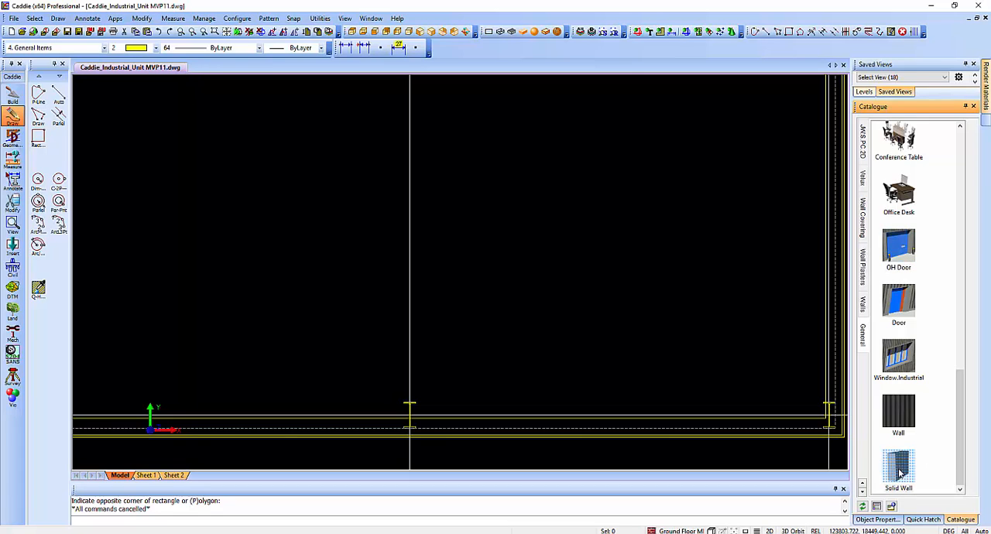
{"action": "mouse_move", "coordinate": [898, 472]}
{"action": "left_mouse_down"}
{"action": "mouse_move", "coordinate": [652, 330]}
{"action": "mouse_move", "coordinate": [464, 267]}
{"action": "left_mouse_up"}
{"action": "right_click", "coordinate": [486, 320]}
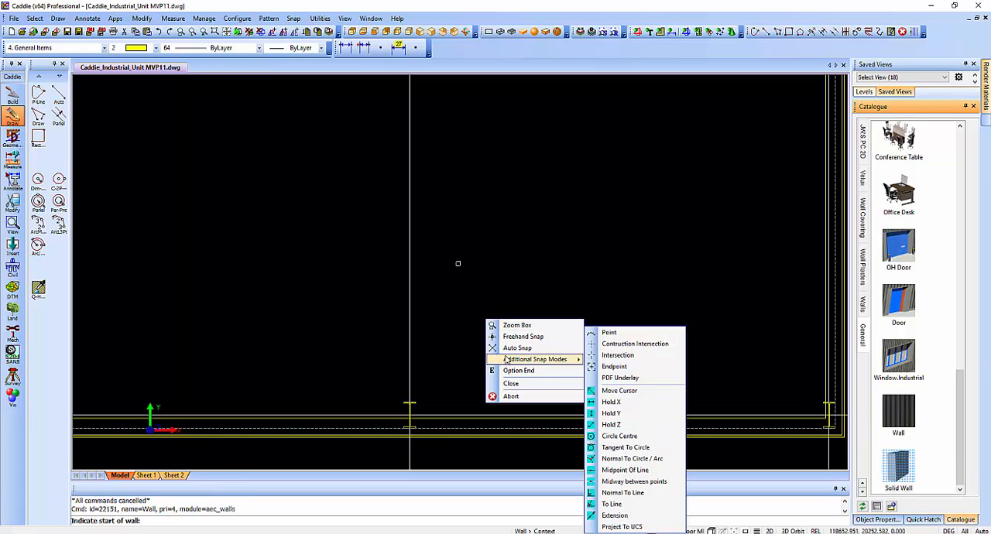
{"action": "left_click", "coordinate": [507, 348]}
{"action": "left_click", "coordinate": [409, 402]}
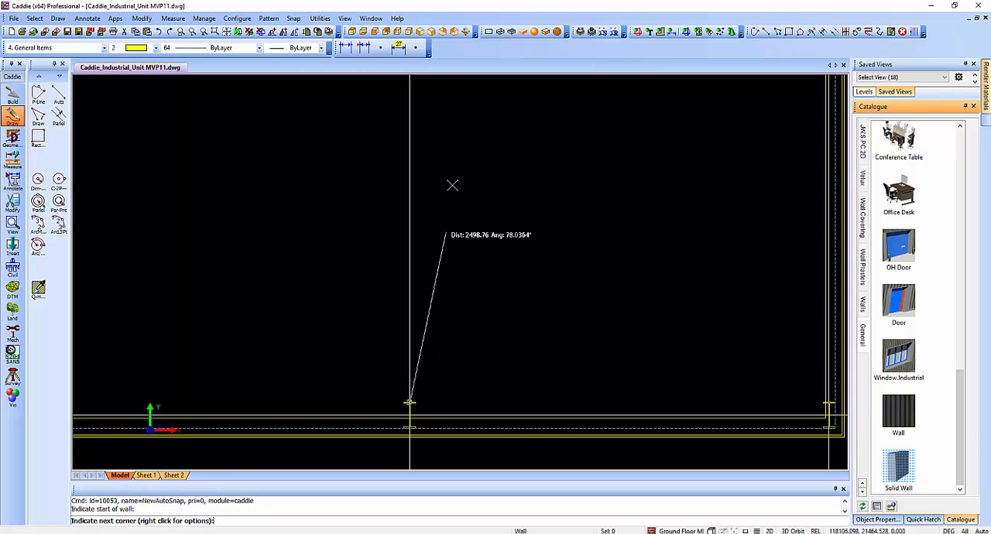
Run the solid wall up the vertical grid line to its intersection with grid line B and across to the right-hand cladding wall.
{"action": "middle_click_drag", "start_coordinate": [444, 141], "coordinate": [435, 334]}
{"action": "scroll", "coordinate": [429, 244], "scroll_direction": "down", "scroll_amount": 2}
{"action": "middle_click_drag", "start_coordinate": [435, 252], "coordinate": [429, 434]}
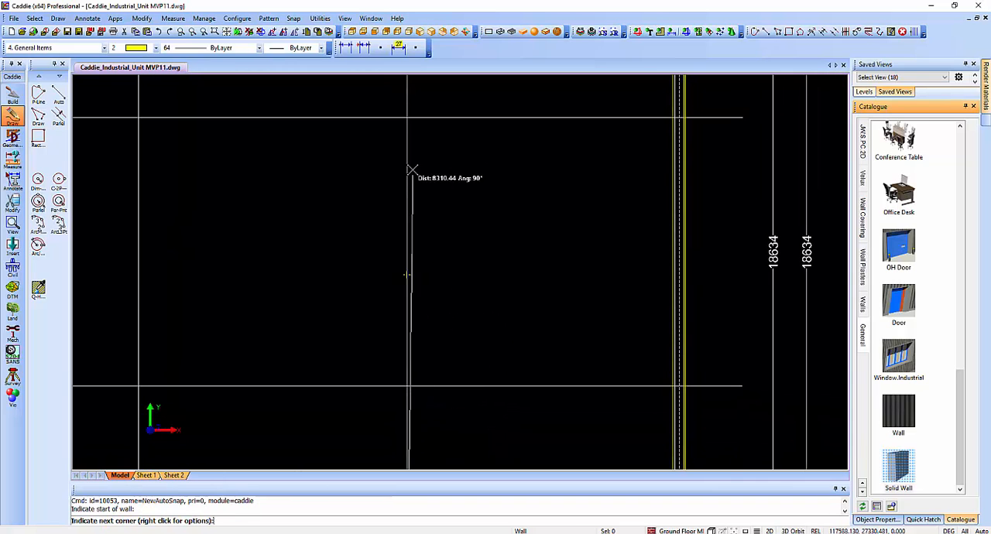
{"action": "left_click", "coordinate": [407, 117]}
{"action": "scroll", "coordinate": [627, 126], "scroll_direction": "up", "scroll_amount": 3}
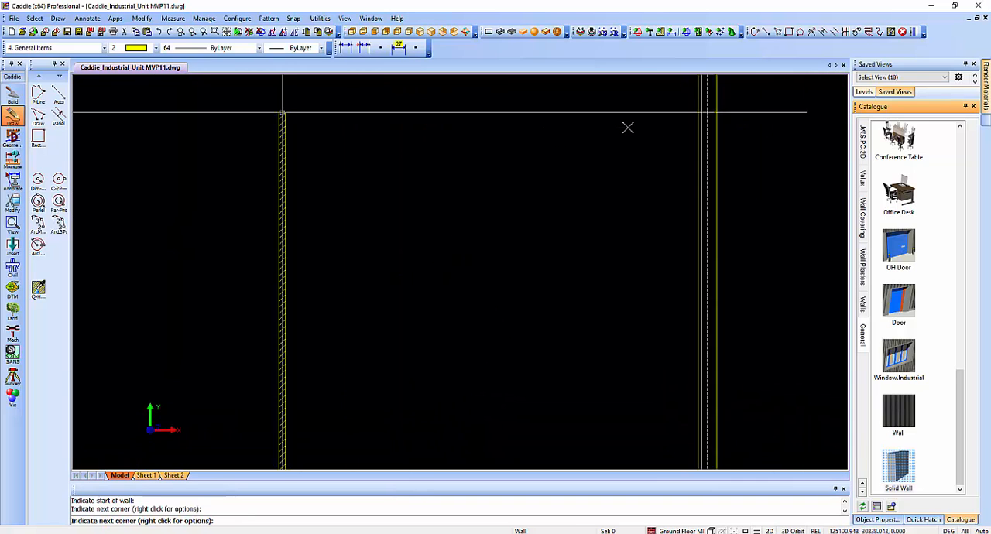
{"action": "left_click", "coordinate": [715, 110]}
{"action": "middle_click_drag", "start_coordinate": [571, 211], "coordinate": [529, 214]}
{"action": "key", "text": "Escape"}
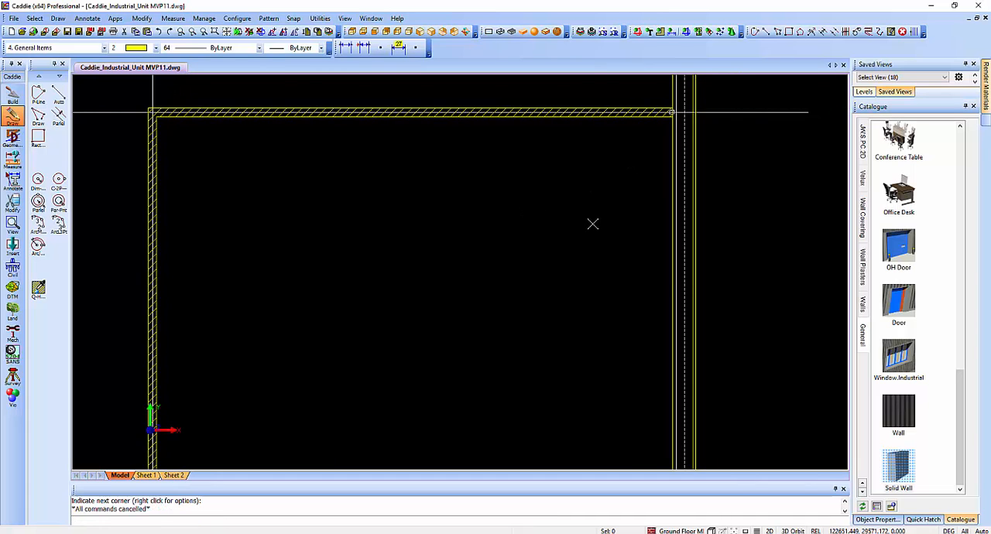
Insert the 2400x1200 Window.Industrial from the catalogue into the grid line D cladding wall in the last bay, using a freehand position.
{"action": "scroll", "coordinate": [593, 223], "scroll_direction": "down", "scroll_amount": 2}
{"action": "middle_click_drag", "start_coordinate": [593, 316], "coordinate": [553, 240]}
{"action": "middle_click_drag", "start_coordinate": [552, 328], "coordinate": [539, 211]}
{"action": "scroll", "coordinate": [434, 224], "scroll_direction": "down", "scroll_amount": 2}
{"action": "scroll", "coordinate": [401, 383], "scroll_direction": "up", "scroll_amount": 3}
{"action": "mouse_move", "coordinate": [404, 384]}
{"action": "middle_mouse_down"}
{"action": "mouse_move", "coordinate": [338, 356]}
{"action": "mouse_move", "coordinate": [318, 300]}
{"action": "middle_mouse_up"}
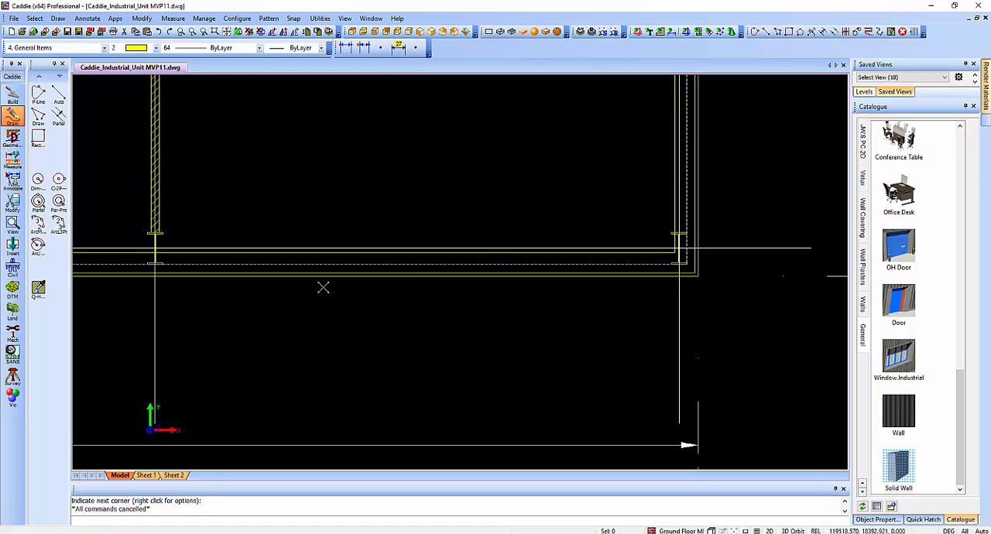
{"action": "middle_click_drag", "start_coordinate": [423, 315], "coordinate": [461, 248]}
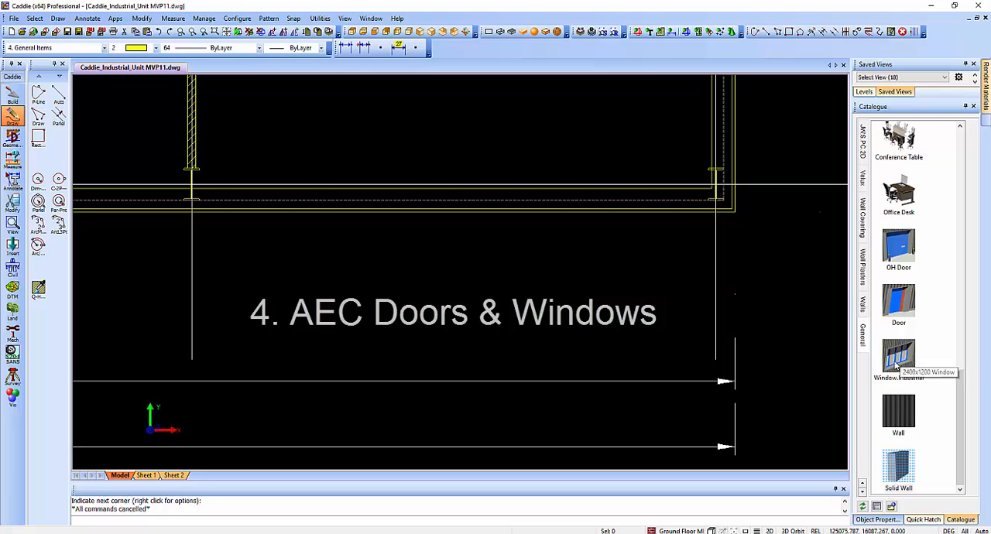
{"action": "left_click_drag", "start_coordinate": [896, 364], "coordinate": [607, 289]}
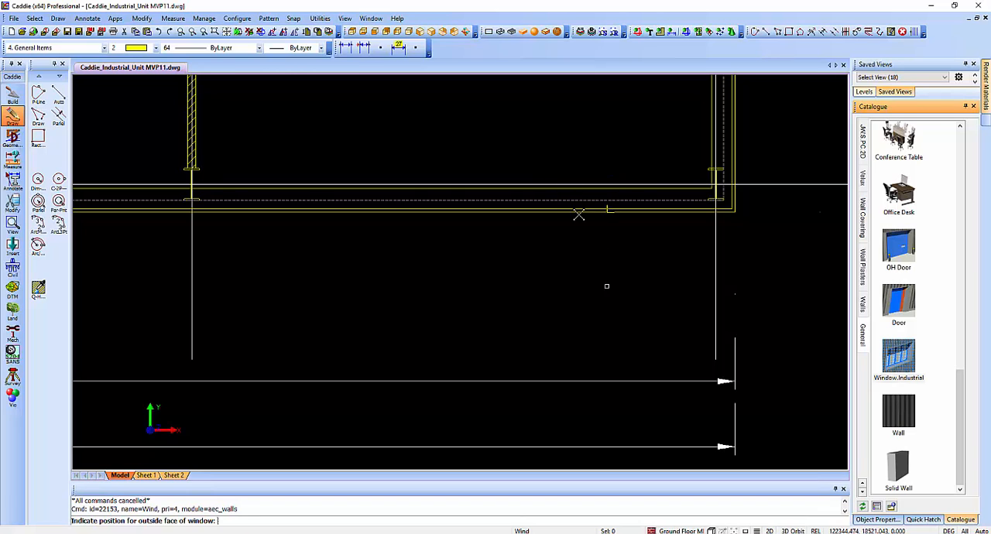
{"action": "key", "text": "f"}
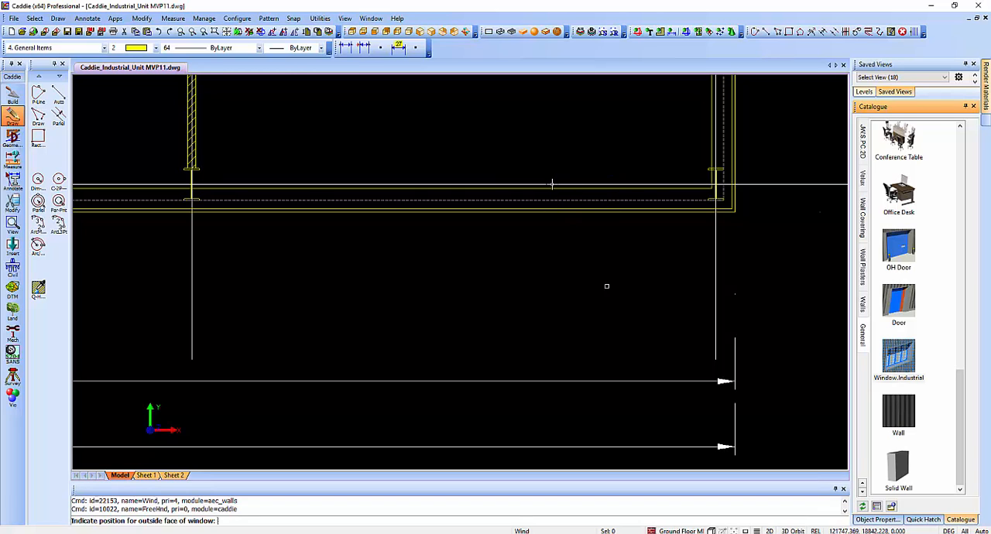
{"action": "left_click", "coordinate": [548, 184]}
{"action": "key", "text": "Escape"}
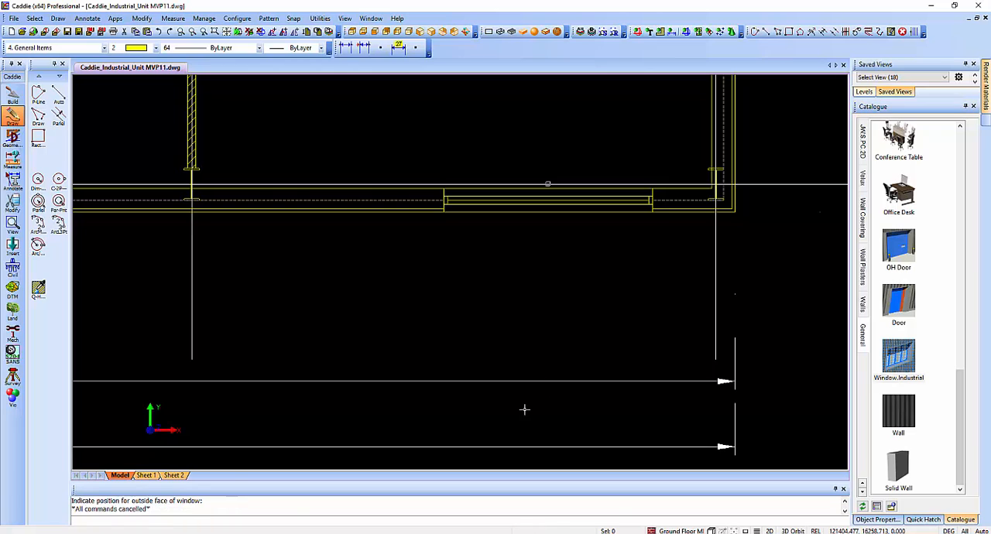
Set the current pen to 7 and change the inserted window's pen colour to 7.
{"action": "left_click", "coordinate": [155, 47]}
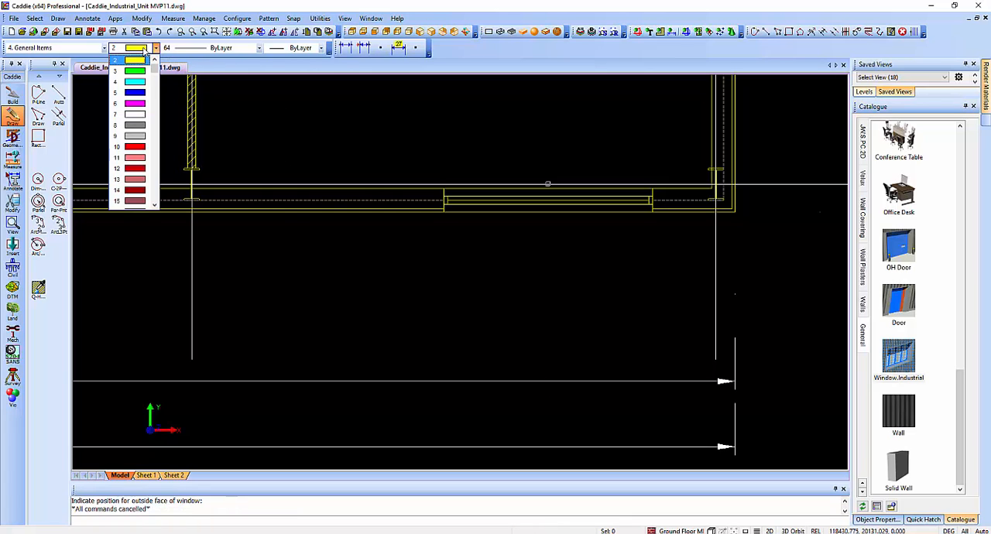
{"action": "left_click", "coordinate": [147, 116]}
{"action": "left_click", "coordinate": [626, 203]}
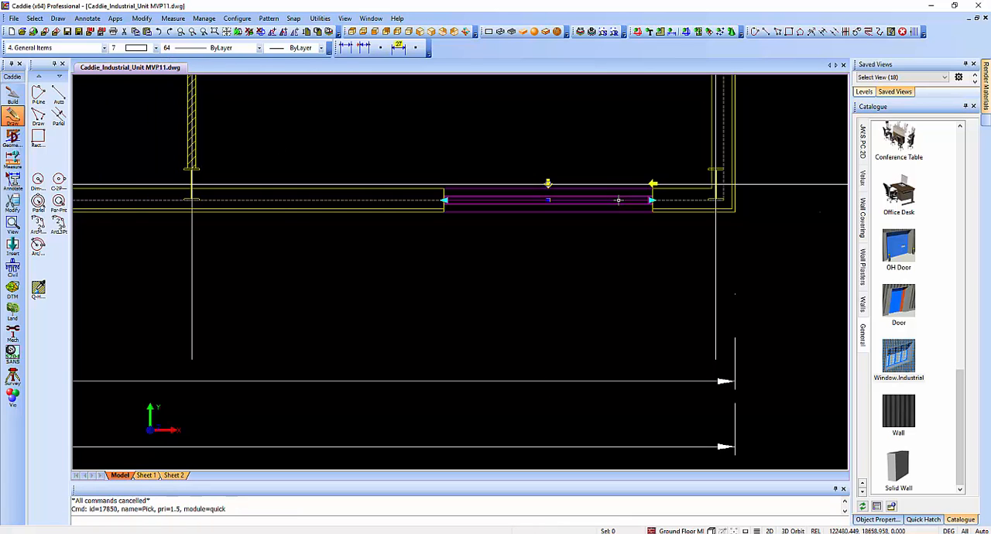
{"action": "left_click", "coordinate": [877, 519]}
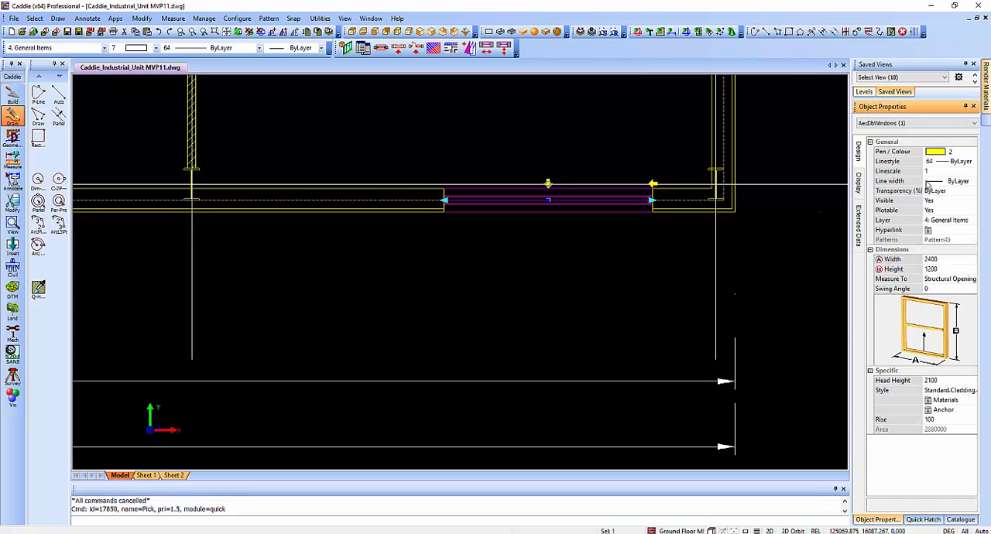
{"action": "left_click", "coordinate": [937, 152]}
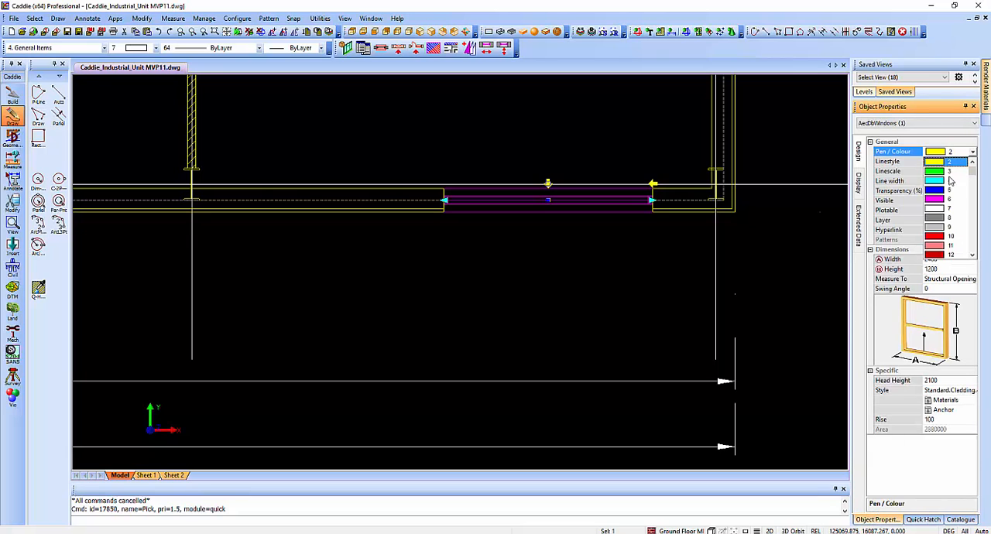
{"action": "left_click", "coordinate": [934, 209]}
{"action": "left_click", "coordinate": [431, 398]}
{"action": "key", "text": "Escape"}
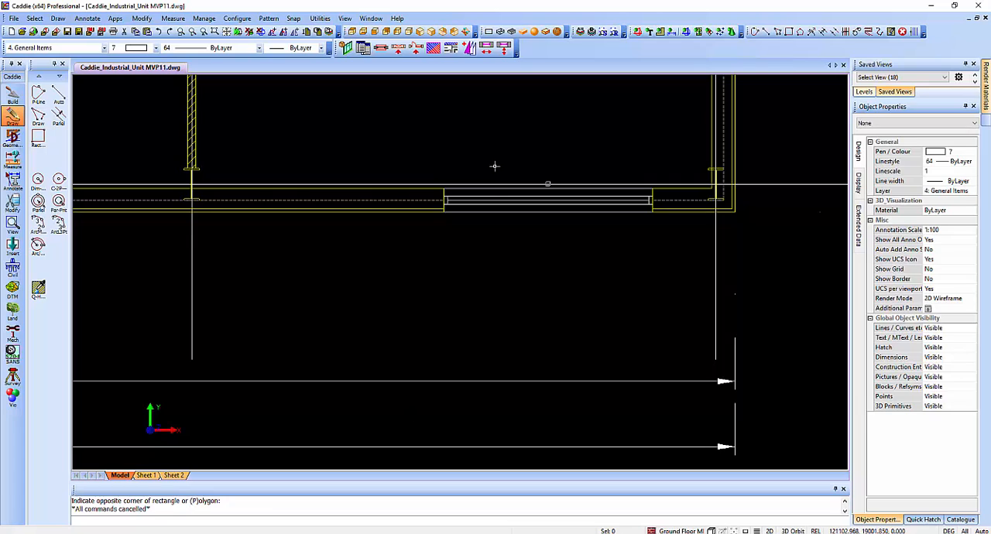
Set the industrial window's anchor distance within the cladding wall's width to -120 from the centre of the wall.
{"action": "left_click", "coordinate": [558, 201]}
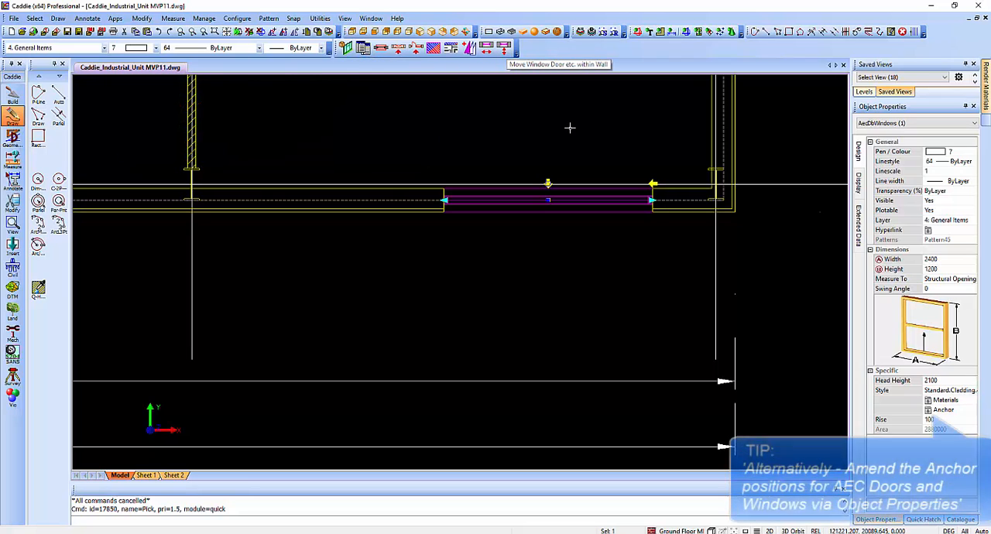
{"action": "left_click", "coordinate": [944, 412]}
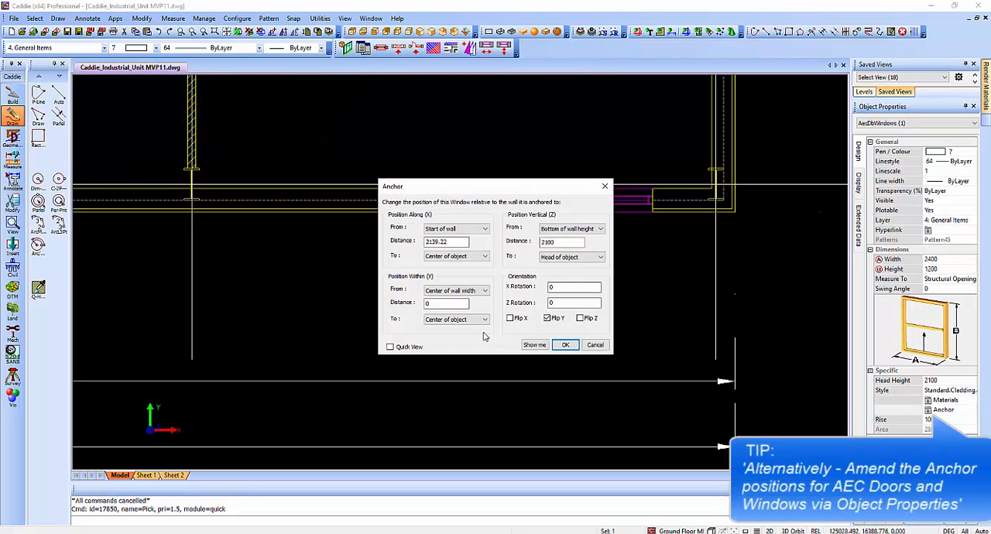
{"action": "type", "text": "-120"}
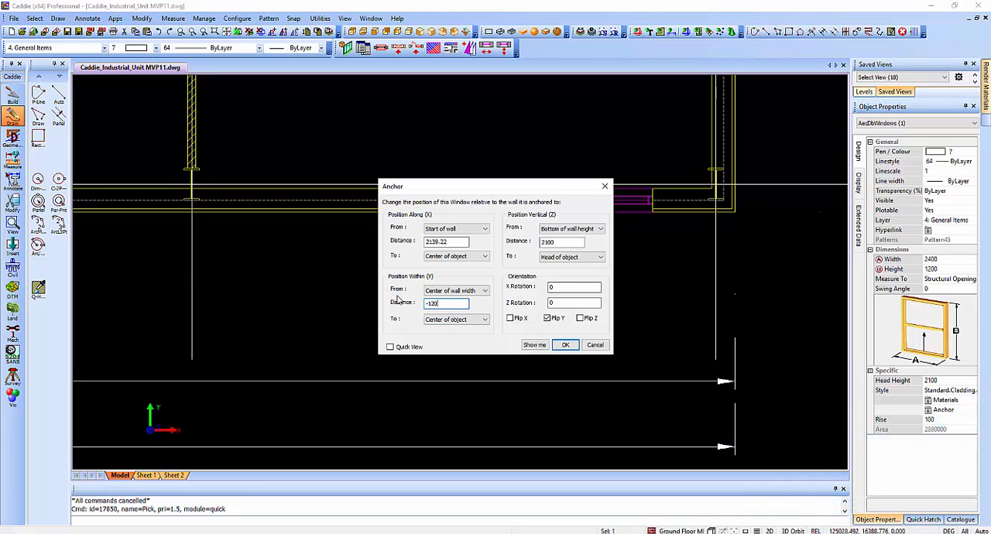
{"action": "key", "text": "Return"}
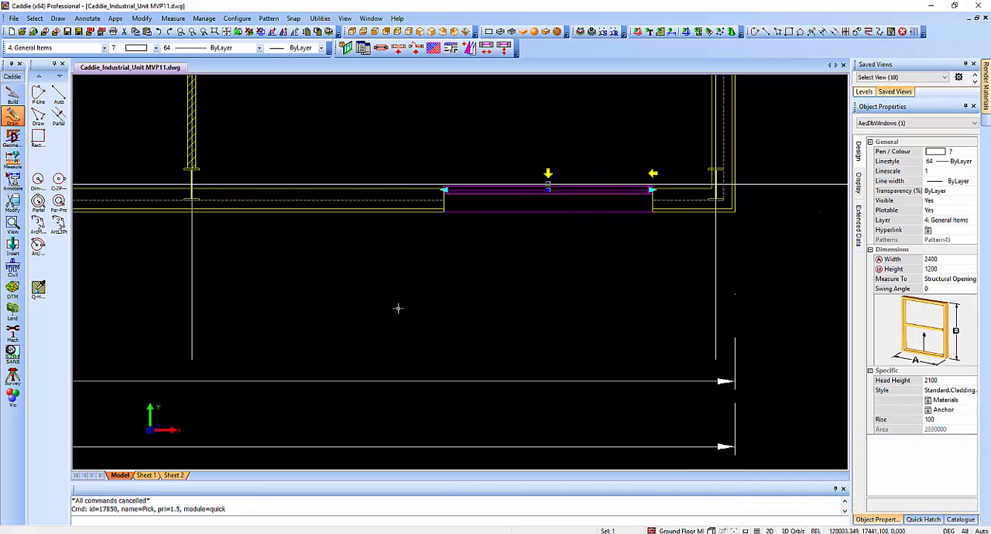
{"action": "key", "text": "Escape"}
{"action": "left_click", "coordinate": [506, 293]}
{"action": "key", "text": "Escape"}
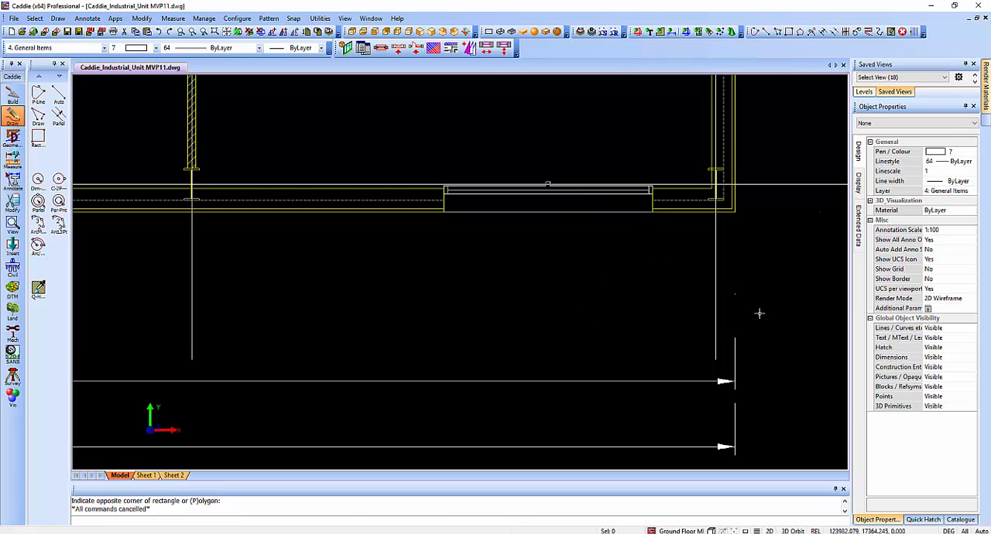
Insert the catalogue's external Door into the grid line D cladding wall between the solid wall and window, hinged on the solid-wall side and opening inwards.
{"action": "left_click", "coordinate": [960, 519]}
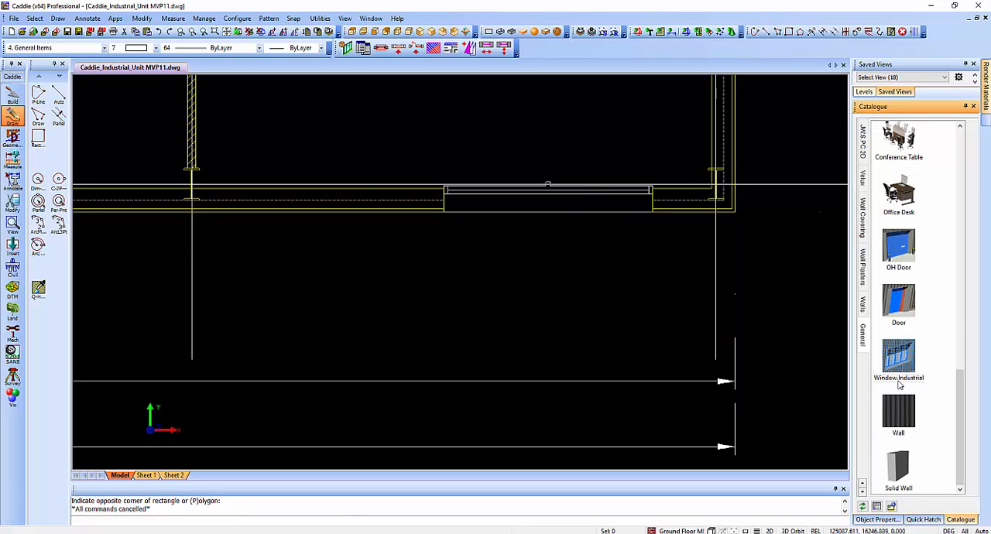
{"action": "mouse_move", "coordinate": [898, 306]}
{"action": "left_mouse_down"}
{"action": "mouse_move", "coordinate": [438, 303]}
{"action": "mouse_move", "coordinate": [369, 289]}
{"action": "left_mouse_up"}
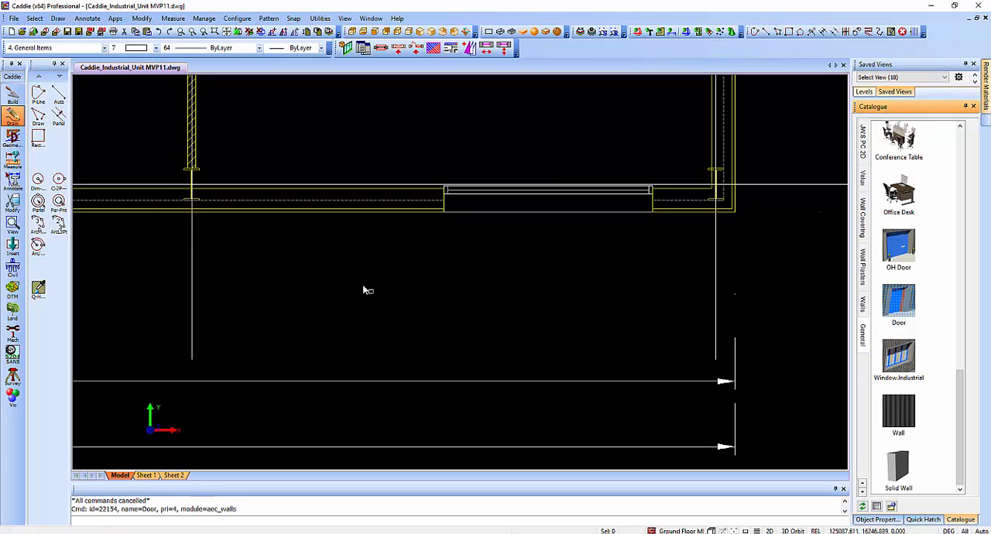
{"action": "left_click", "coordinate": [287, 182]}
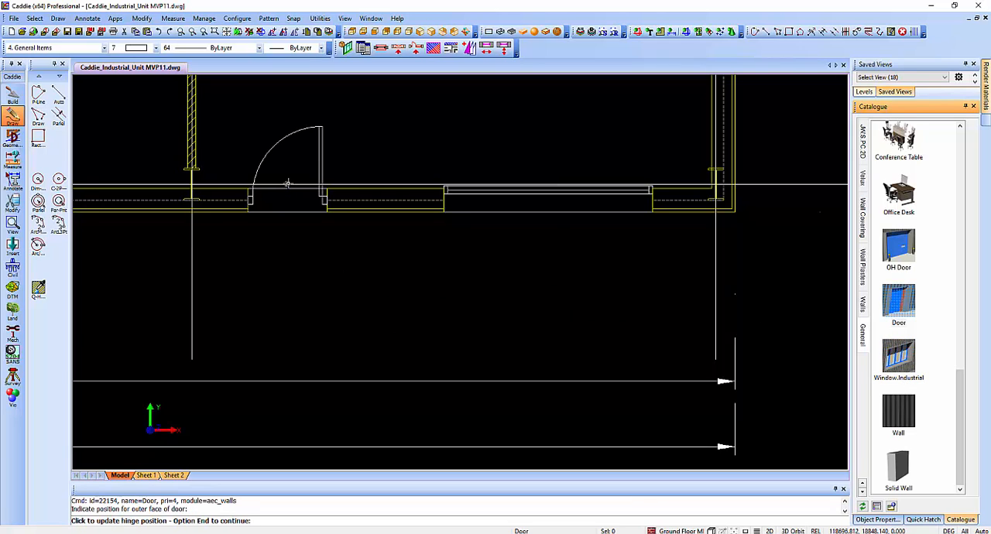
{"action": "left_click", "coordinate": [286, 183]}
{"action": "left_click", "coordinate": [287, 183]}
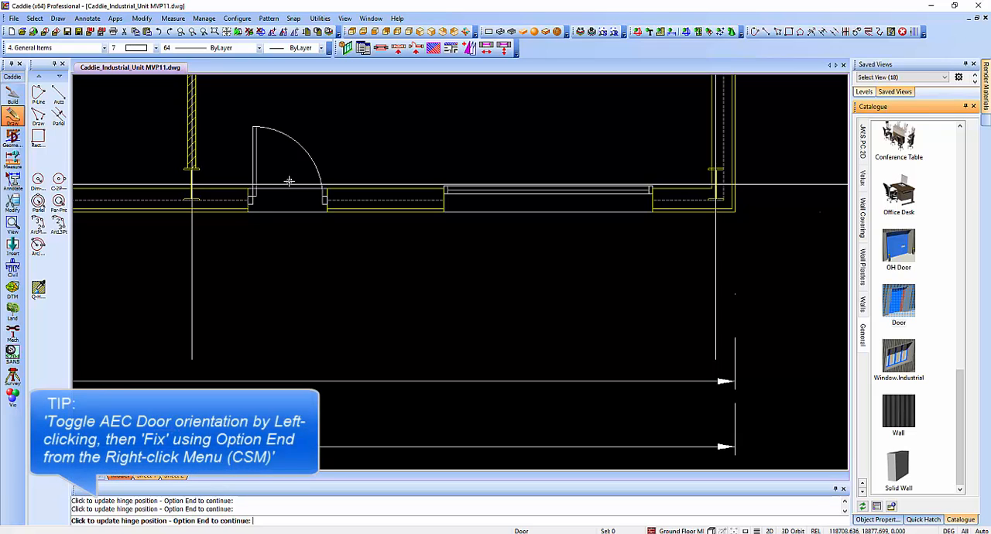
{"action": "left_click", "coordinate": [289, 180]}
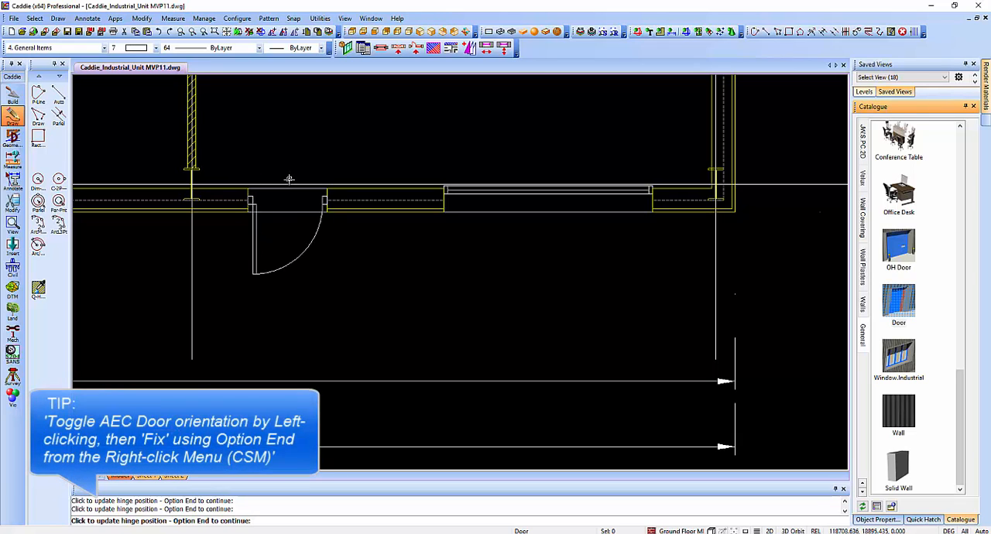
{"action": "left_click", "coordinate": [288, 180]}
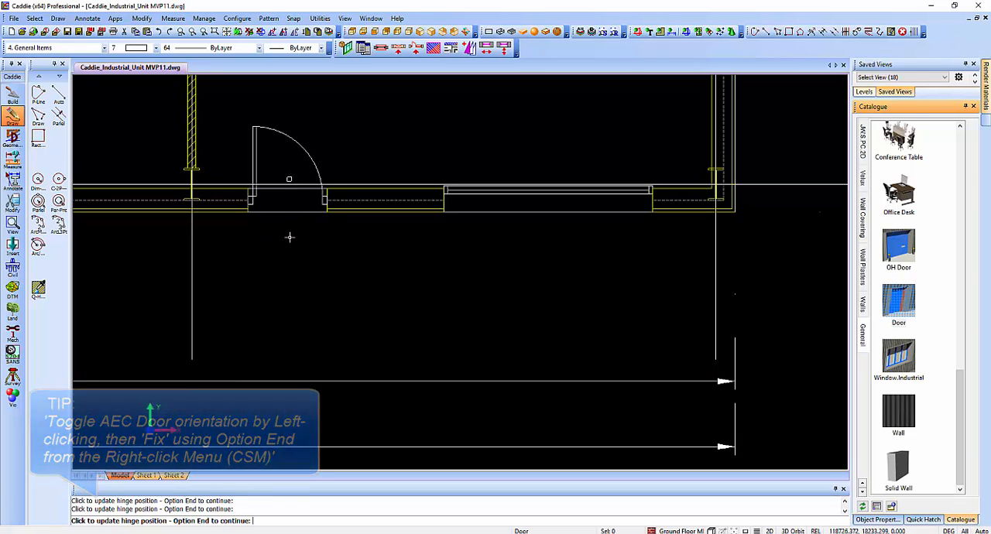
{"action": "key", "text": "Escape"}
Insert an Internal Door from the catalogue near the lower end of the vertical solid wall, hinged at its upper jamb and opening into the room.
{"action": "mouse_move", "coordinate": [306, 222]}
{"action": "middle_mouse_down"}
{"action": "mouse_move", "coordinate": [305, 276]}
{"action": "mouse_move", "coordinate": [322, 305]}
{"action": "middle_mouse_up"}
{"action": "scroll", "coordinate": [323, 286], "scroll_direction": "down", "scroll_amount": 1}
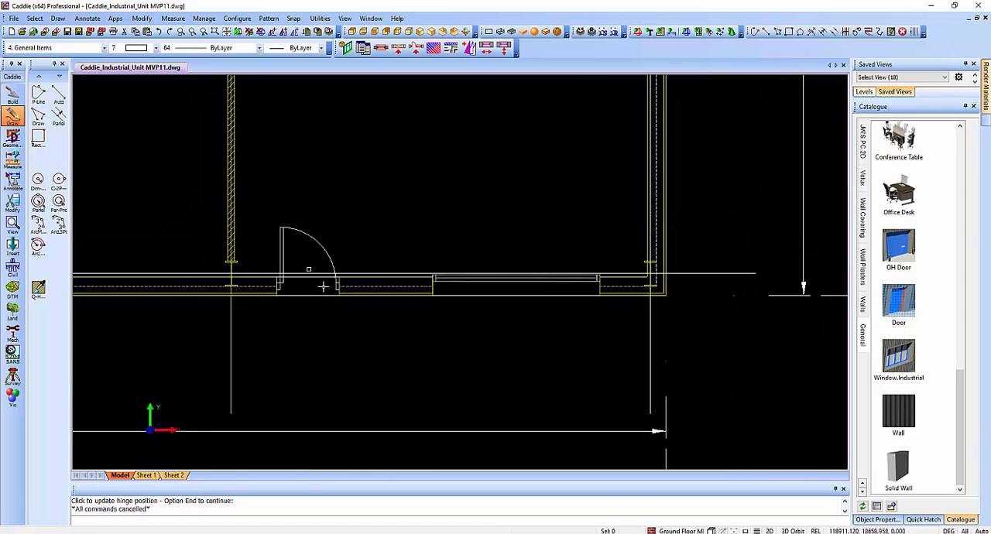
{"action": "scroll", "coordinate": [322, 287], "scroll_direction": "down", "scroll_amount": 1}
{"action": "middle_click_drag", "start_coordinate": [316, 245], "coordinate": [350, 317]}
{"action": "scroll", "coordinate": [350, 316], "scroll_direction": "down", "scroll_amount": 1}
{"action": "middle_click_drag", "start_coordinate": [351, 233], "coordinate": [347, 272]}
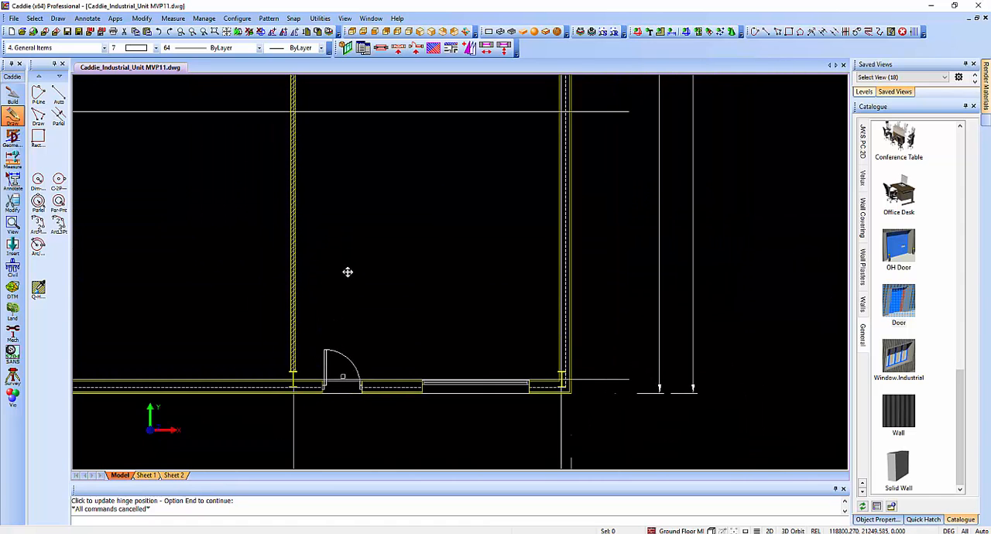
{"action": "scroll", "coordinate": [927, 236], "scroll_direction": "up", "scroll_amount": 10}
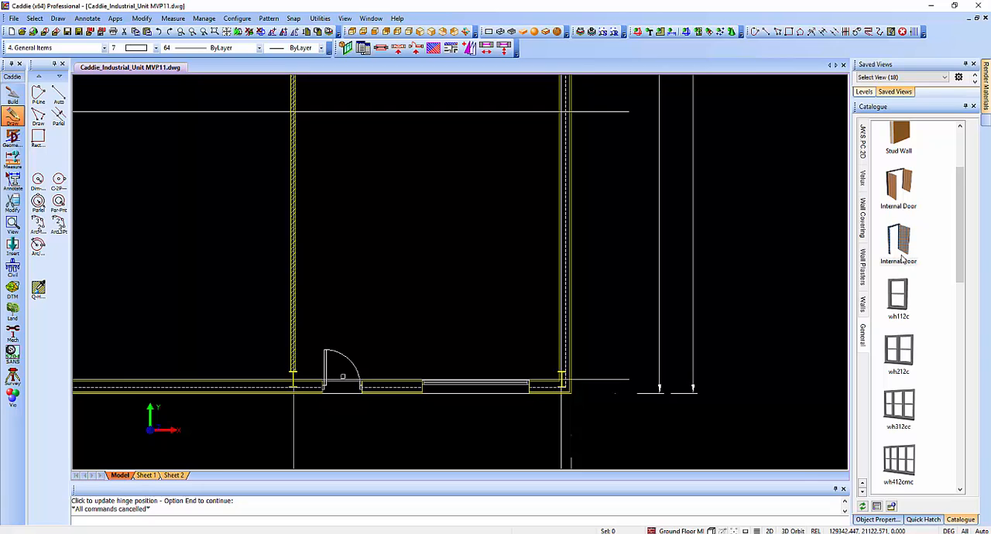
{"action": "mouse_move", "coordinate": [902, 261]}
{"action": "left_mouse_down"}
{"action": "mouse_move", "coordinate": [582, 266]}
{"action": "mouse_move", "coordinate": [431, 256]}
{"action": "left_mouse_up"}
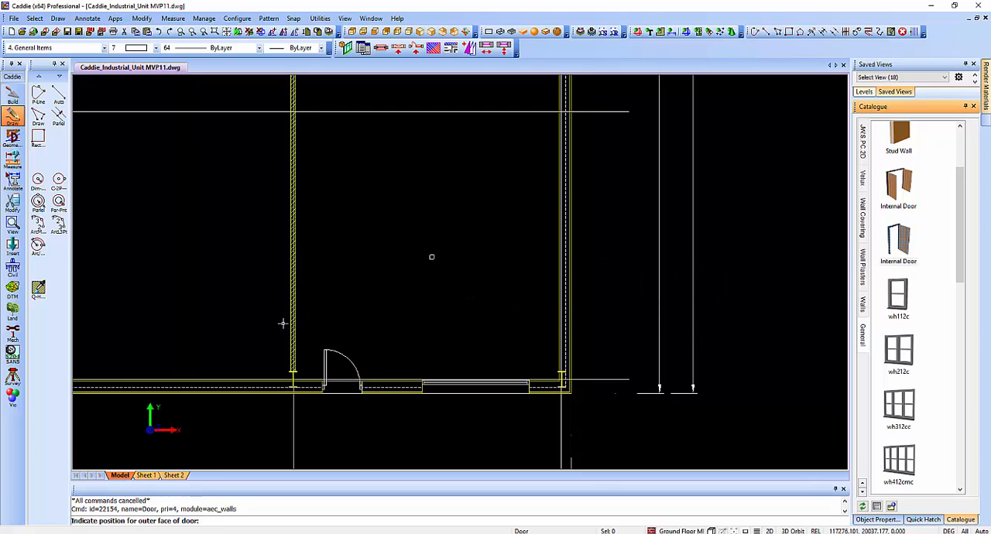
{"action": "left_click", "coordinate": [287, 282]}
{"action": "left_click", "coordinate": [287, 282]}
{"action": "left_click", "coordinate": [286, 282]}
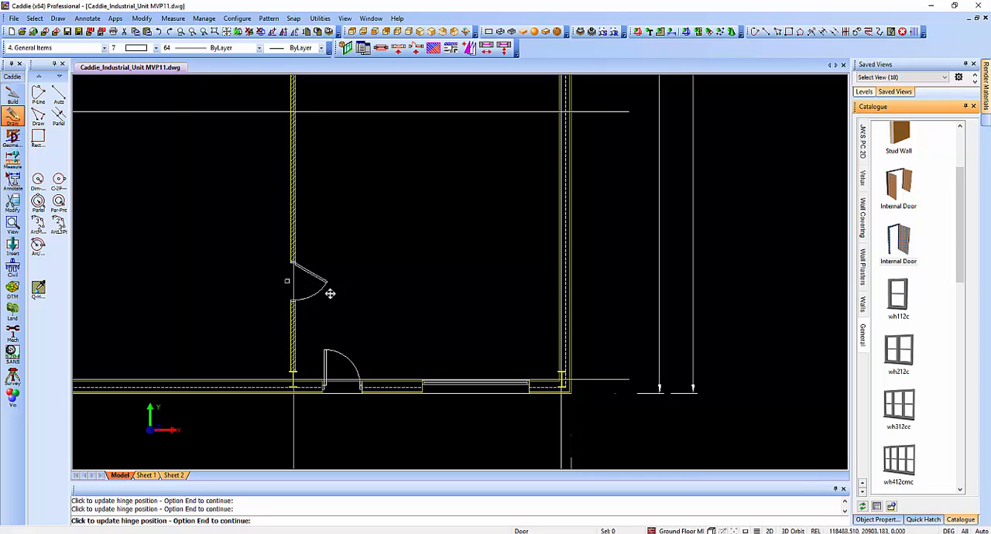
{"action": "middle_click_drag", "start_coordinate": [329, 292], "coordinate": [294, 410]}
{"action": "right_click", "coordinate": [305, 342]}
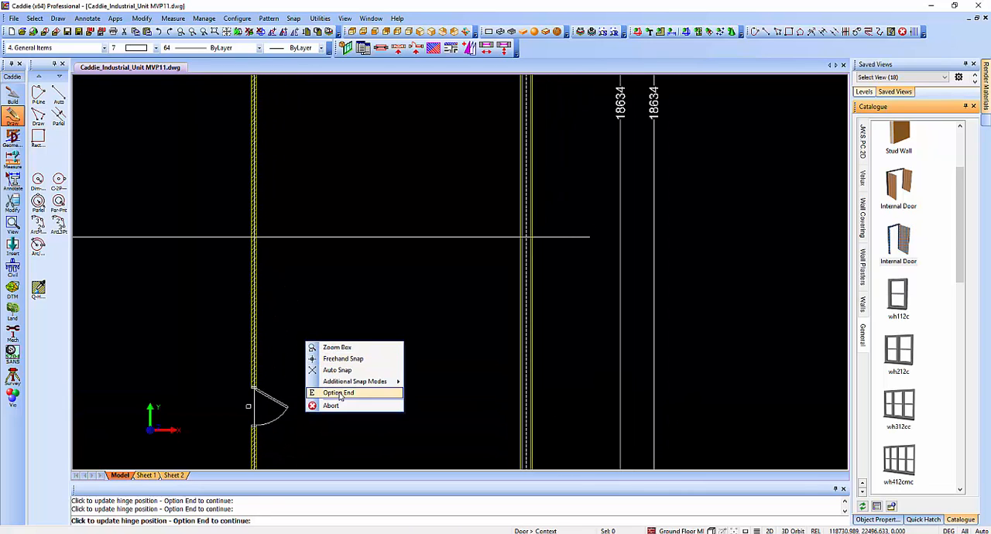
{"action": "left_click", "coordinate": [339, 393]}
Insert a second Internal Door near the corner of the grid line B solid wall, hinged away from the corner and opening into the room.
{"action": "middle_click_drag", "start_coordinate": [345, 212], "coordinate": [348, 392]}
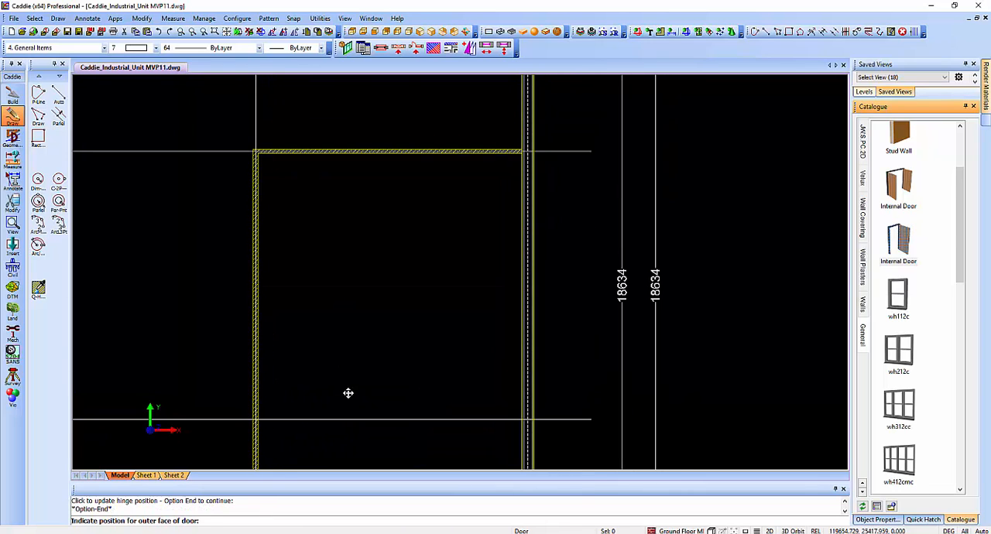
{"action": "left_click", "coordinate": [306, 160]}
{"action": "left_click", "coordinate": [306, 161]}
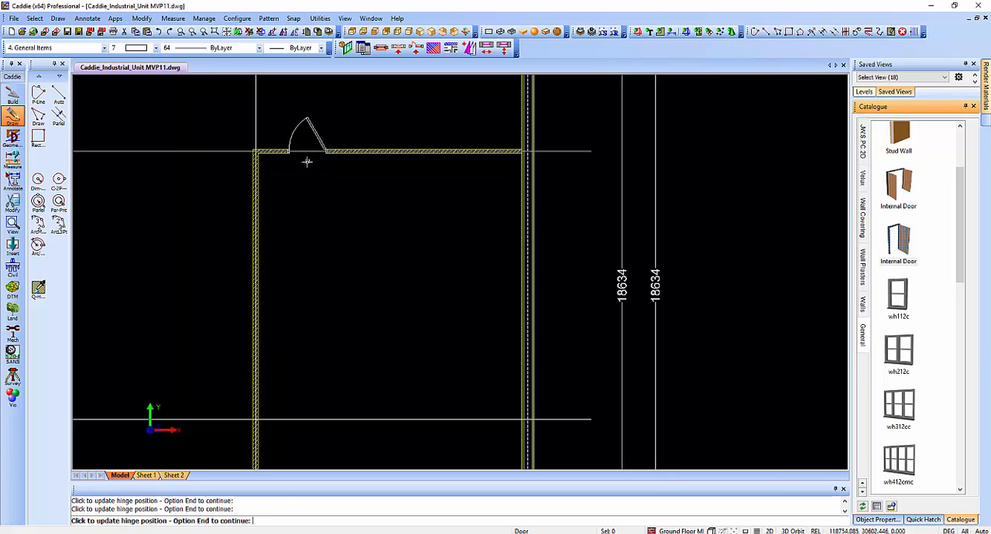
{"action": "left_click", "coordinate": [307, 161]}
{"action": "right_click", "coordinate": [325, 170]}
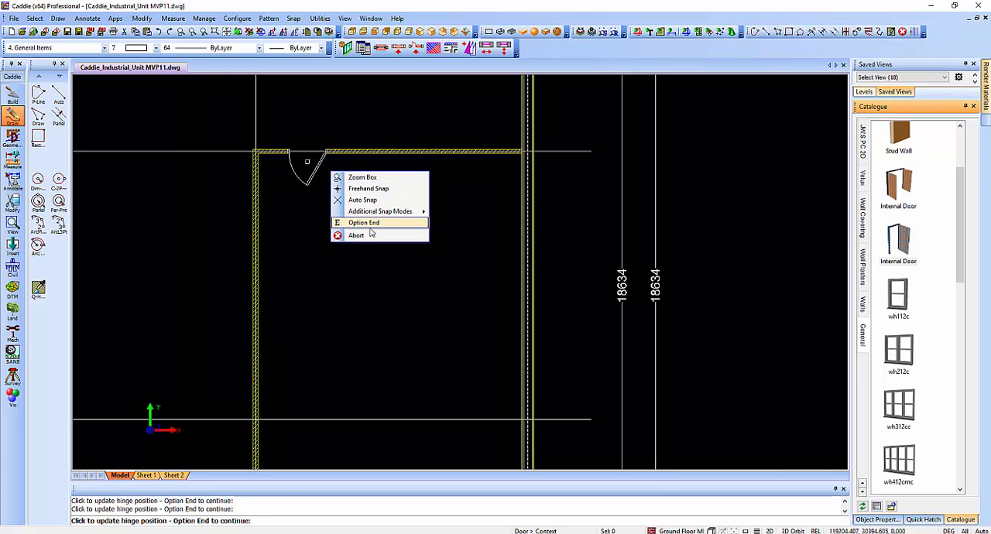
{"action": "left_click", "coordinate": [372, 238]}
Regenerate the drawing to update the AEC dimension chains with the new door and window openings along grid line D.
{"action": "scroll", "coordinate": [393, 301], "scroll_direction": "down", "scroll_amount": 2}
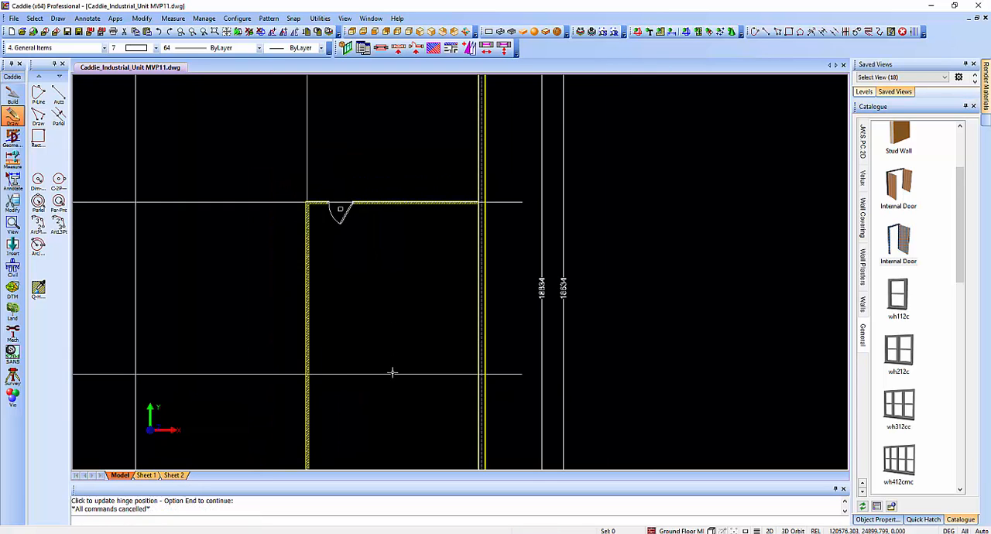
{"action": "middle_click_drag", "start_coordinate": [385, 423], "coordinate": [381, 172]}
{"action": "middle_click_drag", "start_coordinate": [388, 290], "coordinate": [459, 298]}
{"action": "scroll", "coordinate": [490, 335], "scroll_direction": "up", "scroll_amount": 2}
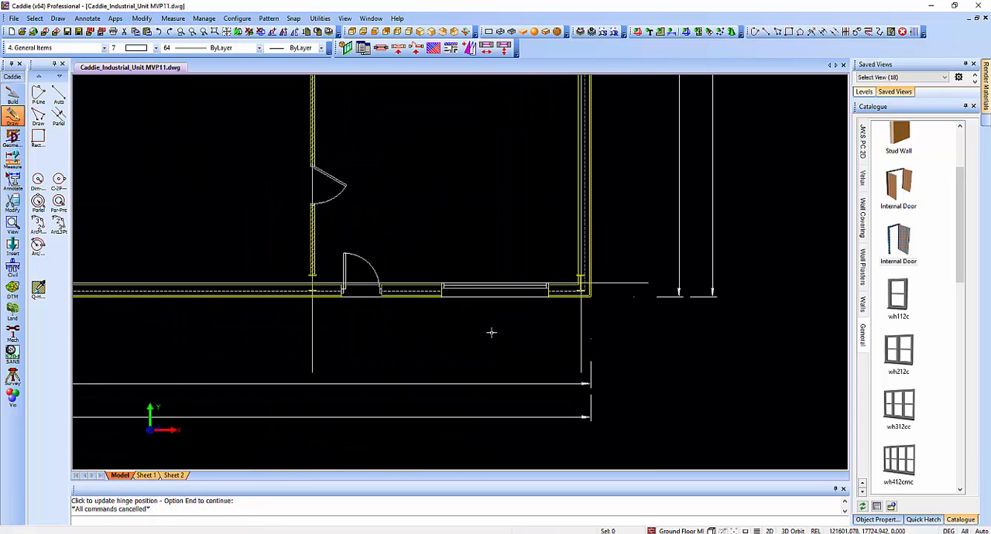
{"action": "middle_click_drag", "start_coordinate": [499, 334], "coordinate": [453, 315]}
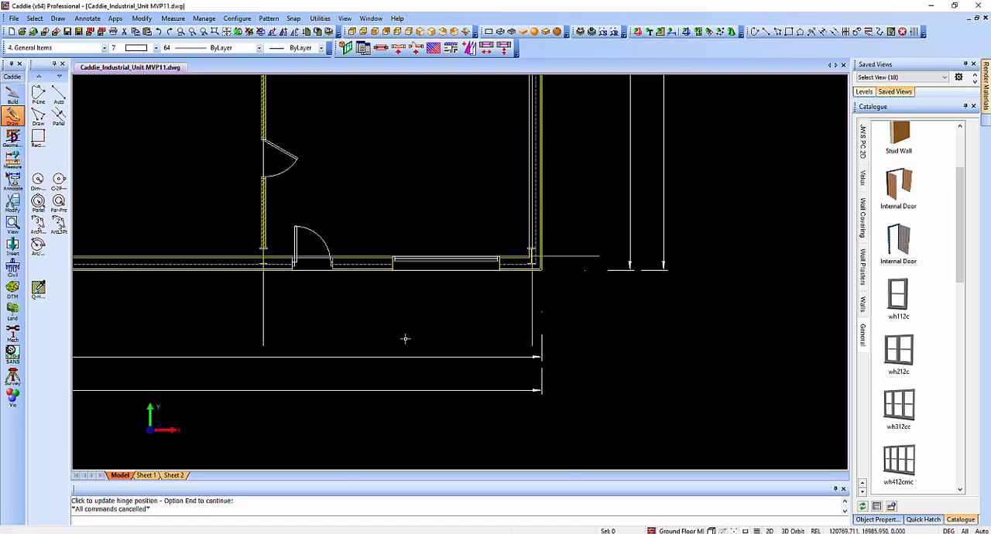
{"action": "key", "text": "F5"}
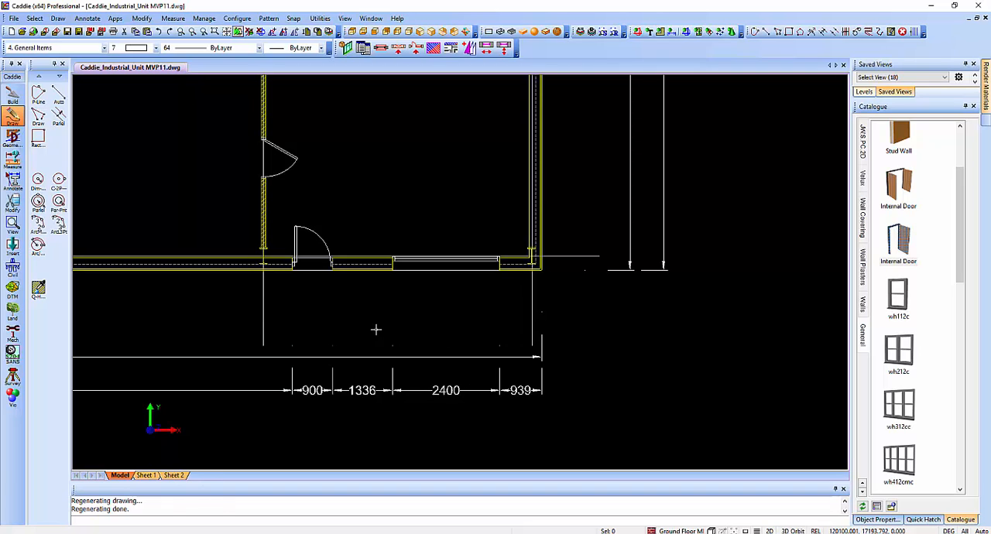
Add the five rightmost vertical grid lines as building elements to the AEC dimension below grid line D.
{"action": "left_click", "coordinate": [367, 355]}
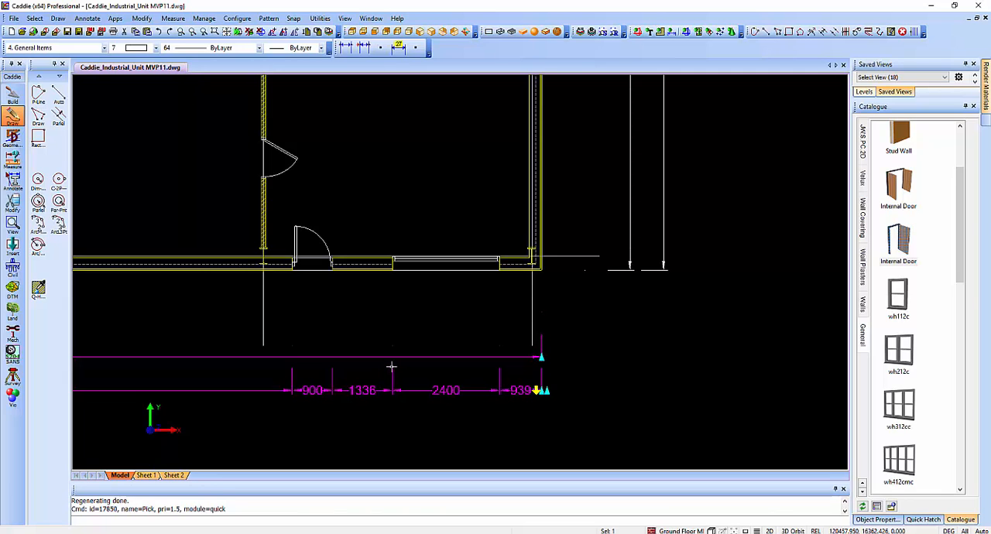
{"action": "left_click", "coordinate": [363, 47]}
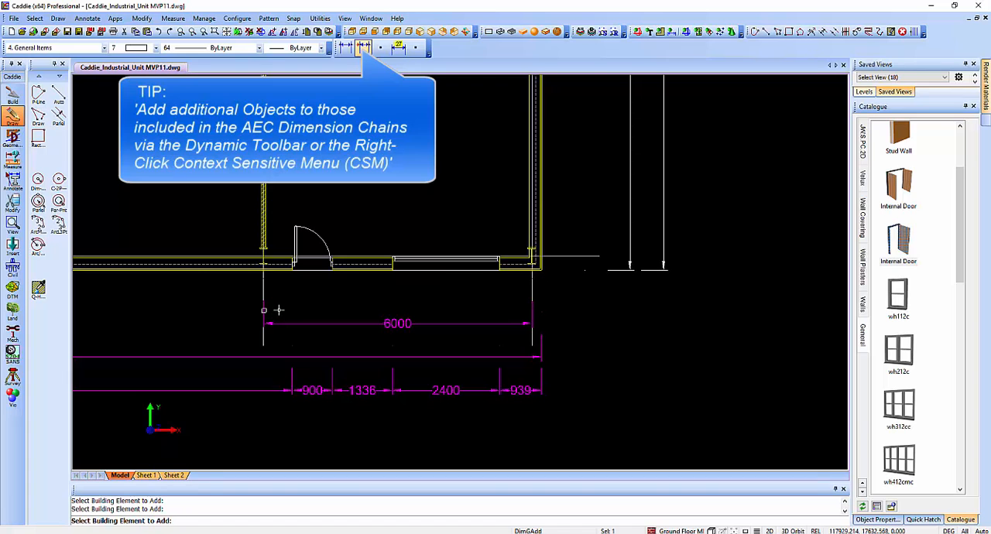
{"action": "scroll", "coordinate": [280, 309], "scroll_direction": "down", "scroll_amount": 3}
{"action": "middle_click_drag", "start_coordinate": [288, 316], "coordinate": [553, 350]}
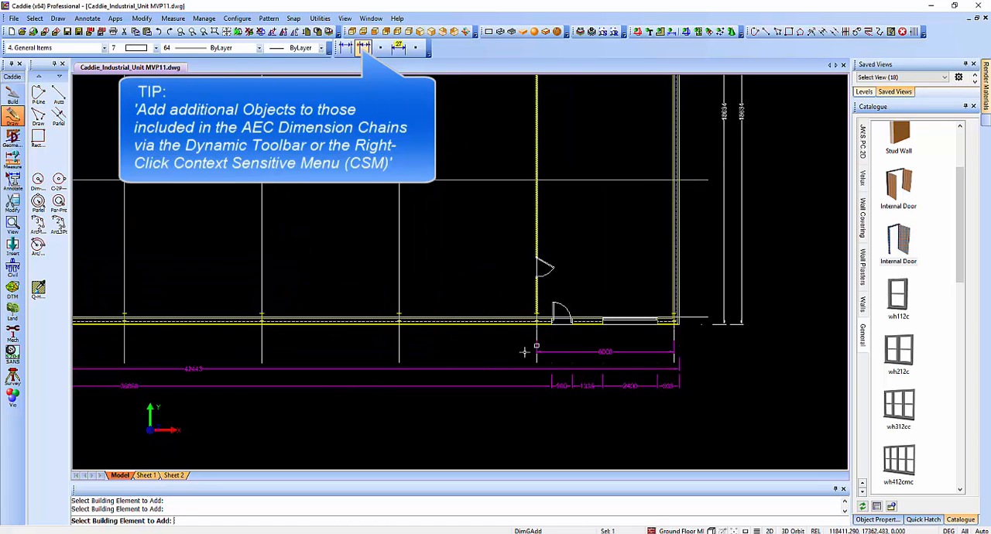
{"action": "left_click", "coordinate": [407, 353]}
{"action": "left_click", "coordinate": [269, 349]}
{"action": "left_click", "coordinate": [133, 346]}
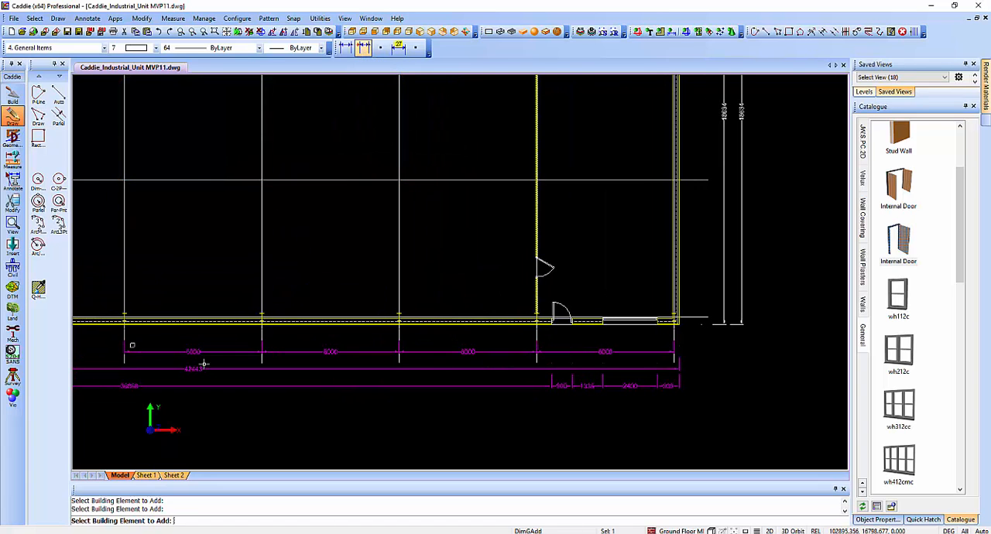
Add the three remaining vertical grid lines at the building's left end to the AEC dimension and finish adding elements.
{"action": "middle_click_drag", "start_coordinate": [202, 364], "coordinate": [338, 347]}
{"action": "left_click", "coordinate": [271, 338]}
{"action": "left_click", "coordinate": [140, 337]}
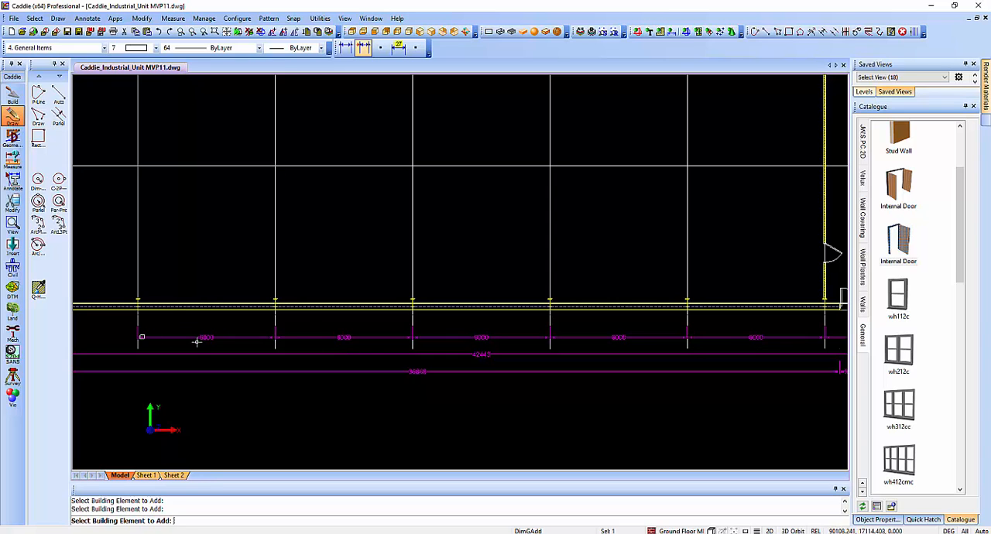
{"action": "middle_click_drag", "start_coordinate": [197, 341], "coordinate": [466, 335]}
{"action": "left_click", "coordinate": [252, 332]}
{"action": "middle_click_drag", "start_coordinate": [593, 362], "coordinate": [420, 348]}
{"action": "key", "text": "Escape"}
Add the horizontal grid lines as building elements to the AEC dimension beside the right-hand cladding wall.
{"action": "middle_click_drag", "start_coordinate": [555, 342], "coordinate": [124, 363]}
{"action": "middle_click_drag", "start_coordinate": [513, 308], "coordinate": [378, 367]}
{"action": "left_click", "coordinate": [520, 280]}
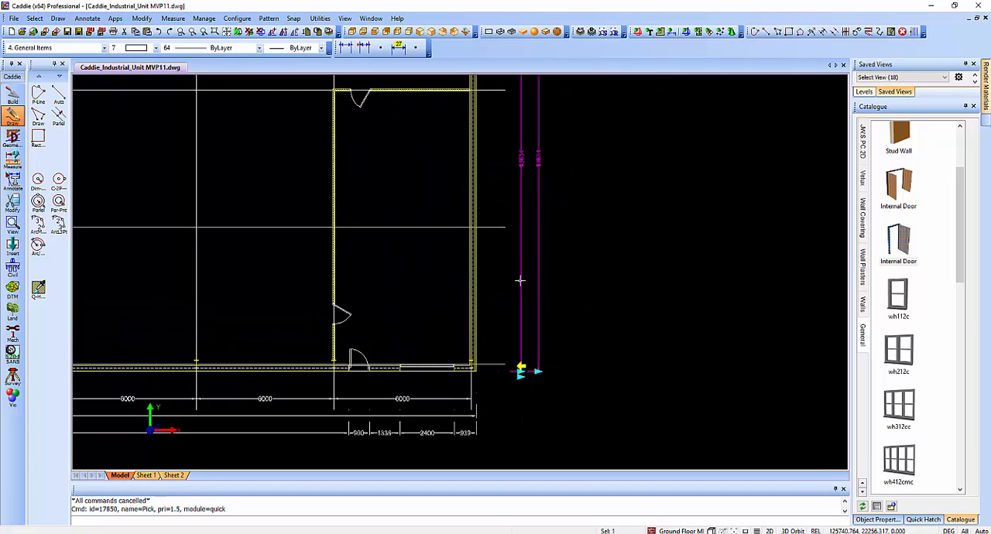
{"action": "left_click", "coordinate": [363, 48]}
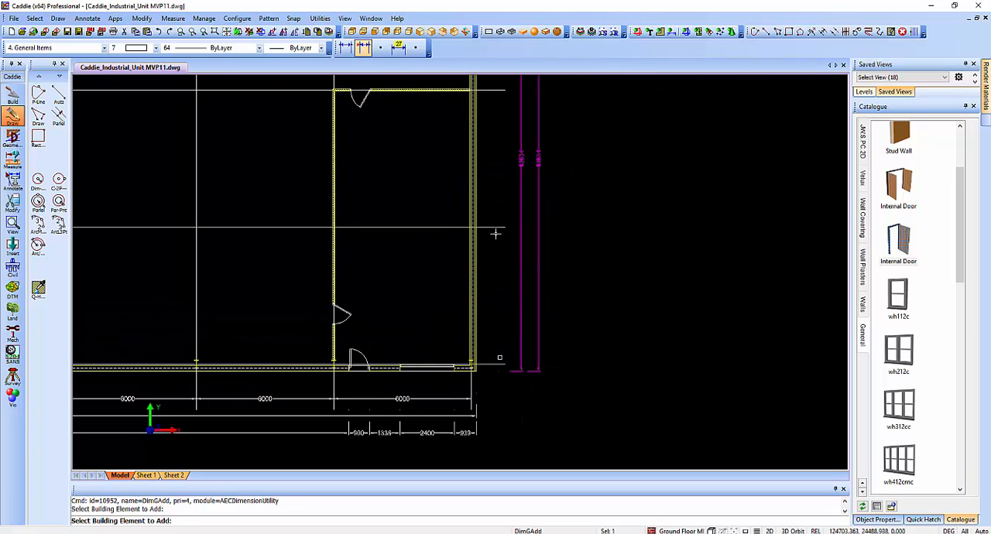
{"action": "middle_click_drag", "start_coordinate": [495, 194], "coordinate": [475, 296]}
{"action": "mouse_move", "coordinate": [473, 203]}
{"action": "middle_mouse_down"}
{"action": "mouse_move", "coordinate": [485, 226]}
{"action": "mouse_move", "coordinate": [459, 393]}
{"action": "middle_mouse_up"}
{"action": "left_click", "coordinate": [452, 249]}
{"action": "middle_click_drag", "start_coordinate": [482, 353], "coordinate": [636, 147]}
{"action": "key", "text": "Escape"}
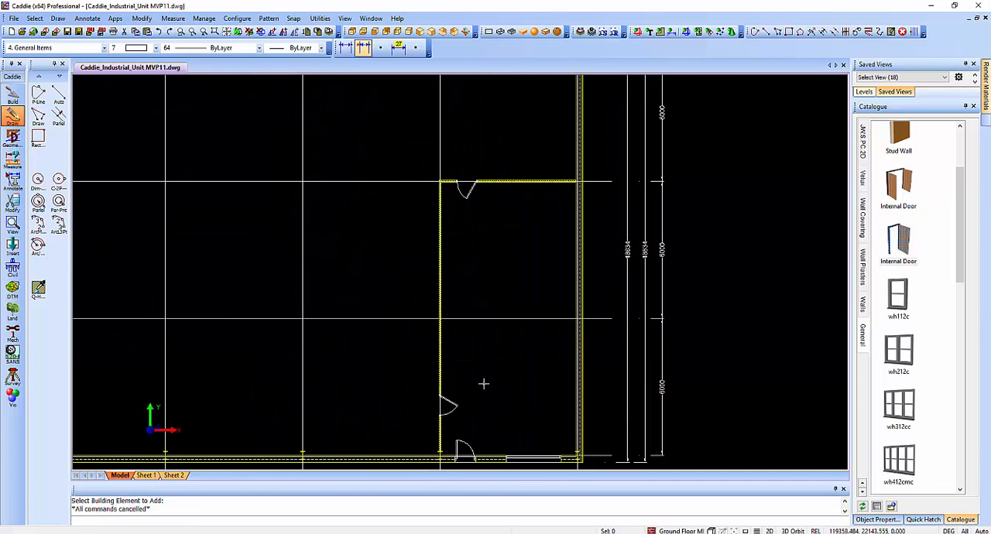
Set the linestyle of the building grid's 12 lines to PDASHEDX2, leaving the grid circles and text unaltered.
{"action": "middle_click_drag", "start_coordinate": [484, 383], "coordinate": [623, 223]}
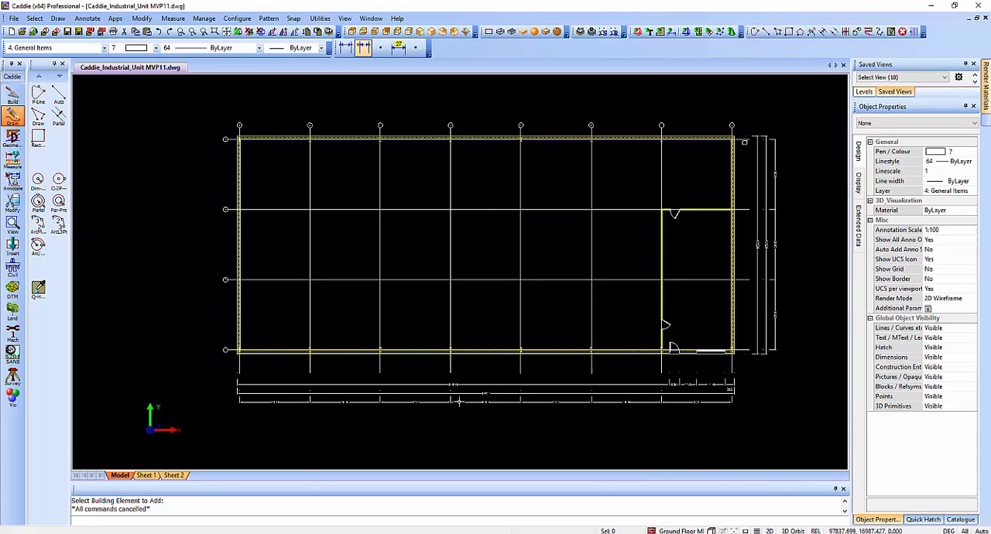
{"action": "double_click", "coordinate": [404, 209]}
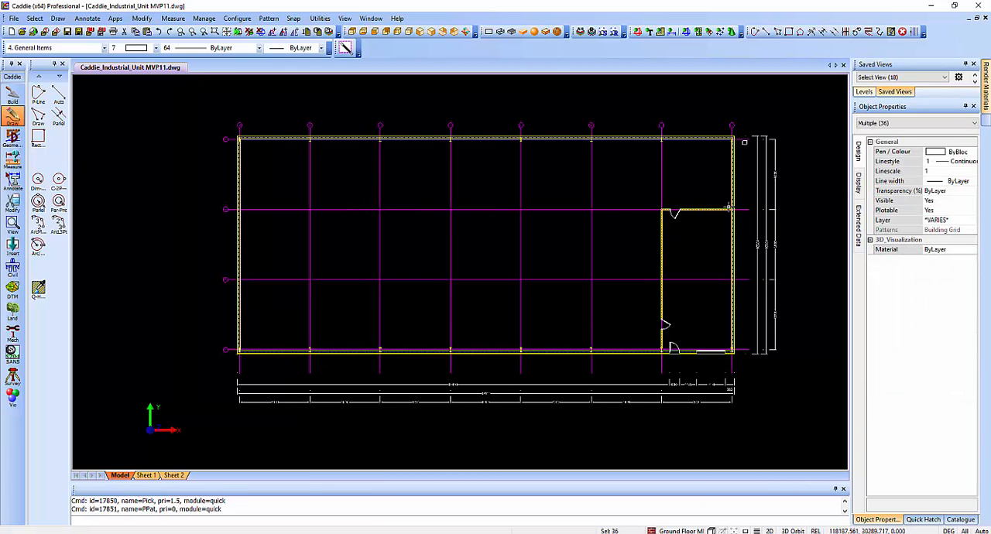
{"action": "left_click", "coordinate": [874, 123]}
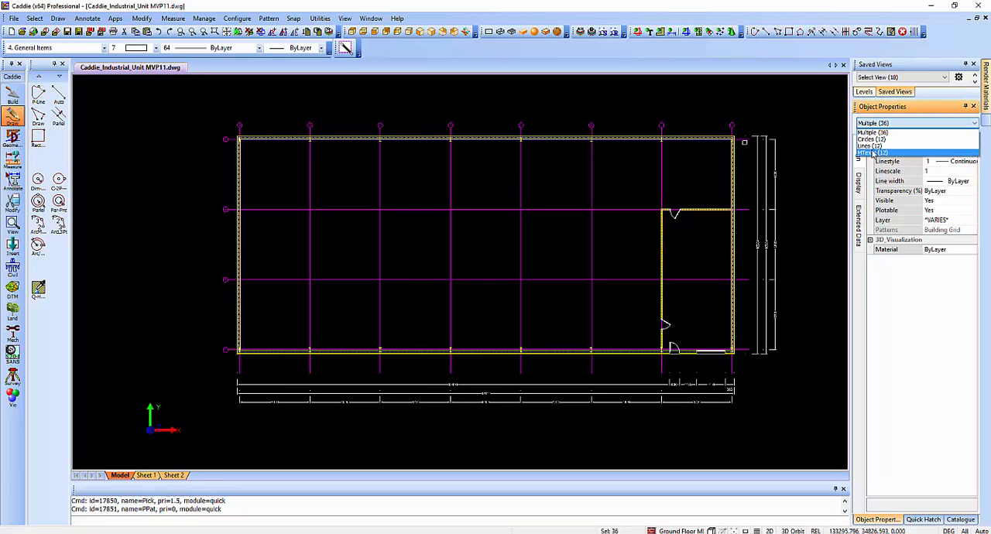
{"action": "left_click", "coordinate": [869, 146]}
{"action": "left_click", "coordinate": [949, 161]}
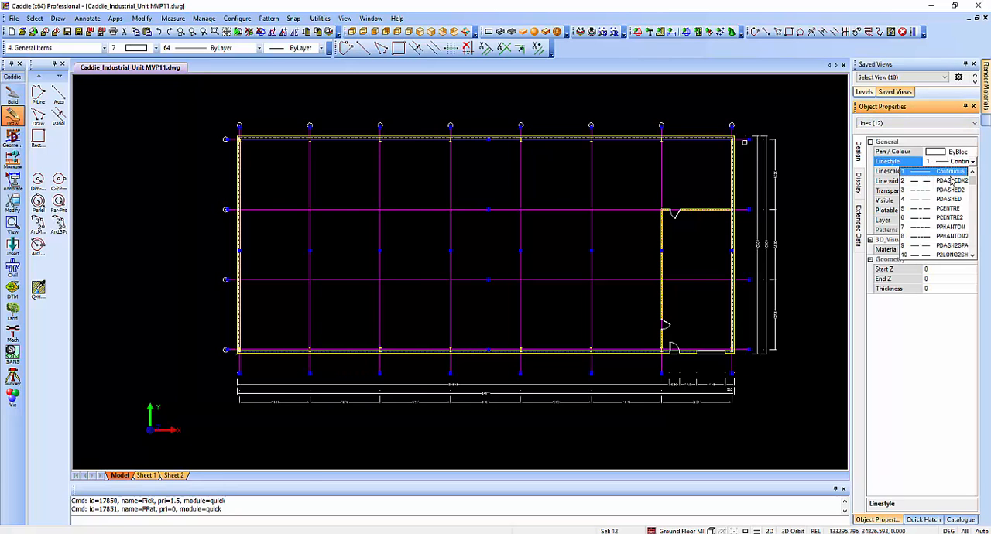
{"action": "left_click", "coordinate": [951, 180]}
{"action": "left_click", "coordinate": [615, 228]}
{"action": "key", "text": "Escape"}
{"action": "middle_click_drag", "start_coordinate": [516, 348], "coordinate": [461, 363]}
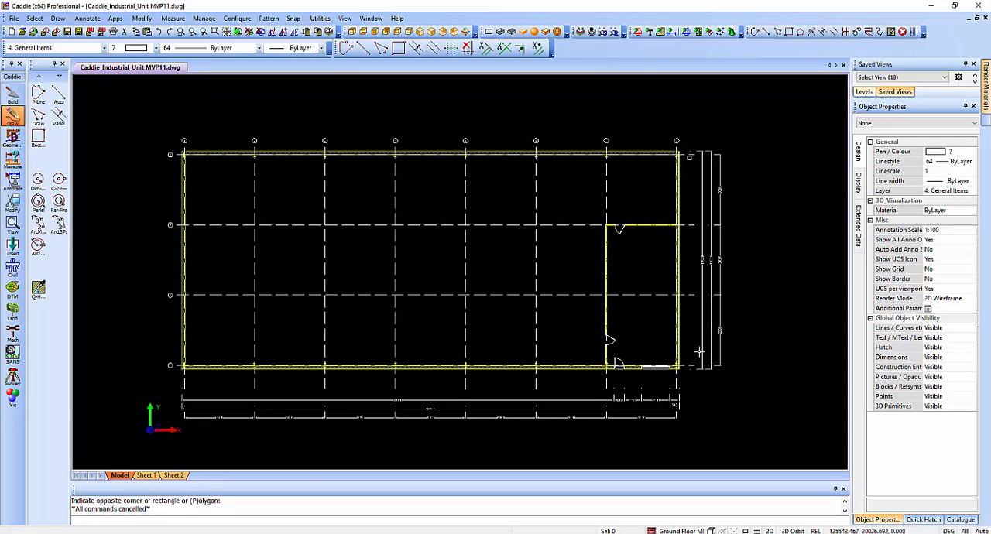
{"action": "scroll", "coordinate": [471, 338], "scroll_direction": "up", "scroll_amount": 5}
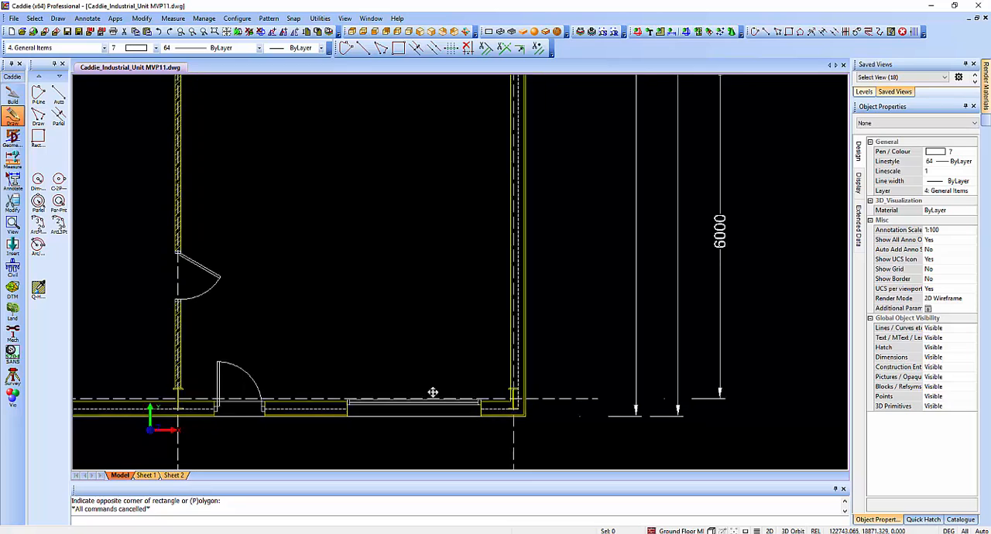
{"action": "middle_click_drag", "start_coordinate": [433, 392], "coordinate": [387, 388]}
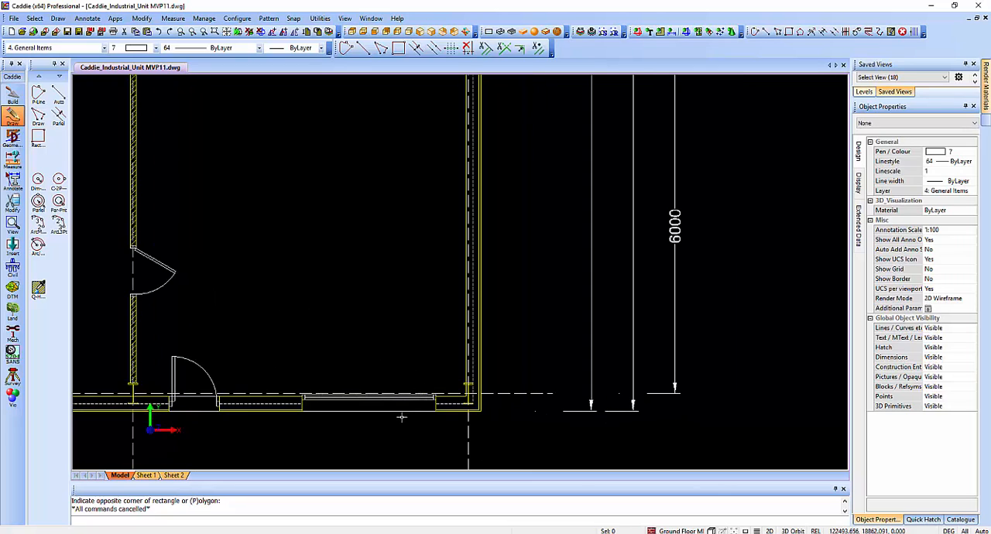
{"action": "left_click", "coordinate": [375, 399]}
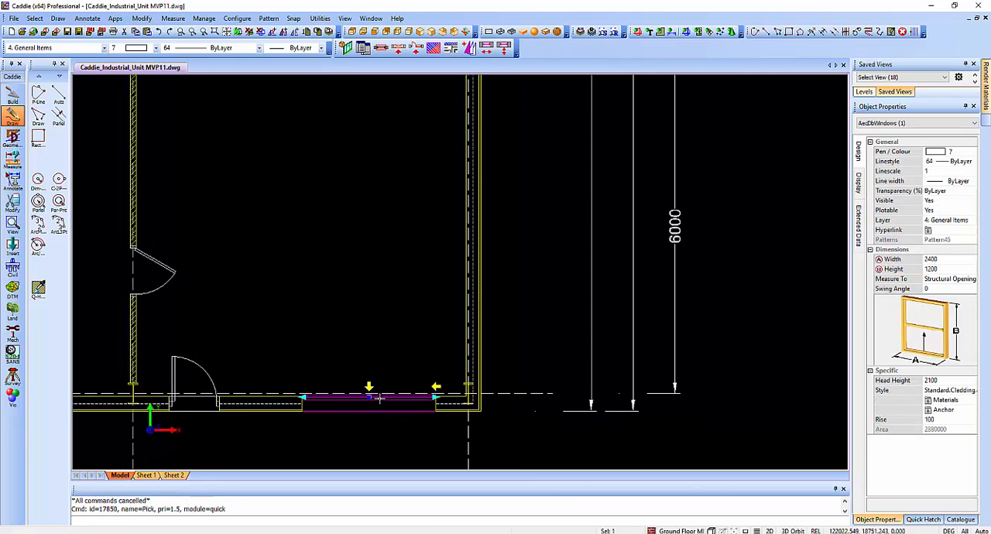
{"action": "key", "text": "Escape"}
{"action": "scroll", "coordinate": [449, 228], "scroll_direction": "down", "scroll_amount": 2}
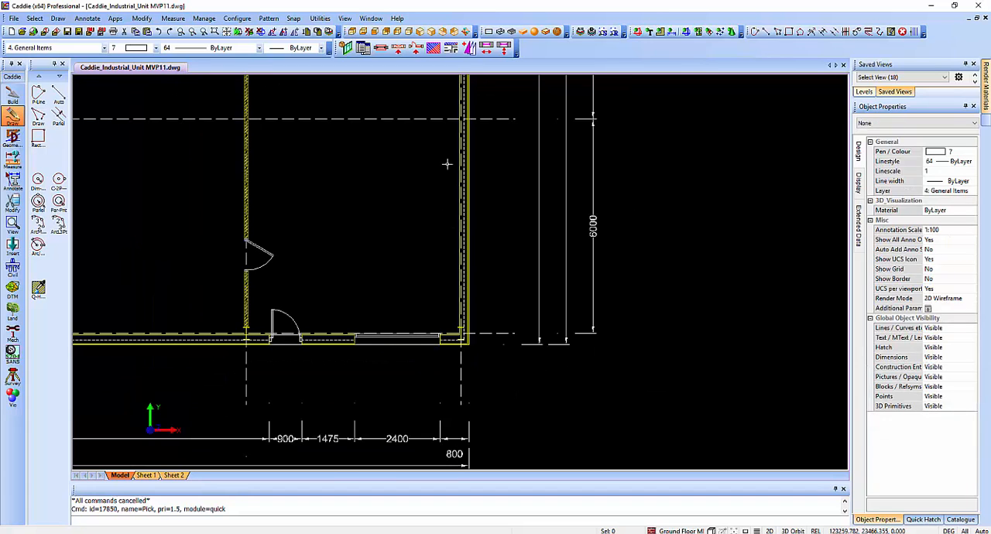
Divide the distance between the right-hand ends of the office's upper grid line and grid line D into 4 segments with construction lines.
{"action": "middle_click_drag", "start_coordinate": [447, 164], "coordinate": [392, 259]}
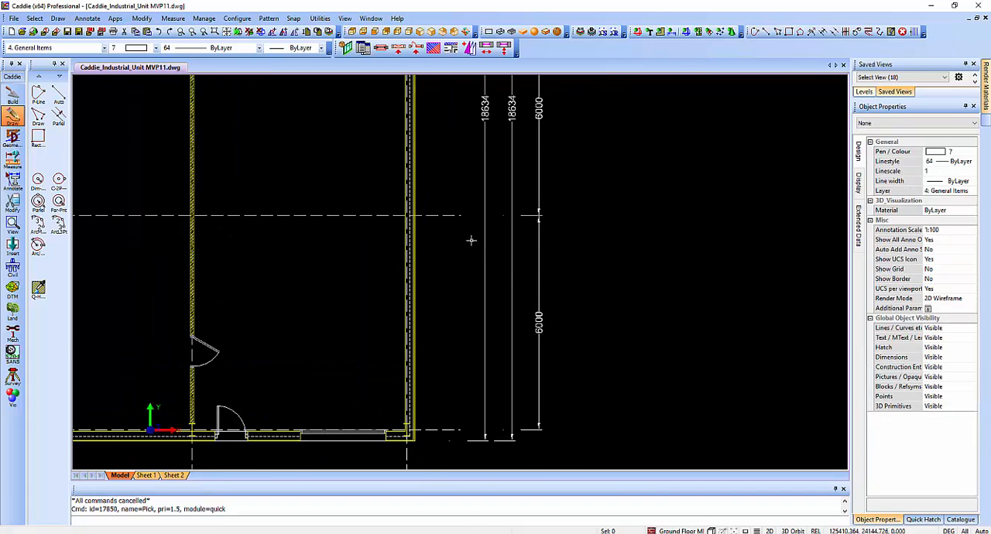
{"action": "scroll", "coordinate": [471, 240], "scroll_direction": "down", "scroll_amount": 3}
{"action": "middle_click_drag", "start_coordinate": [454, 257], "coordinate": [389, 310]}
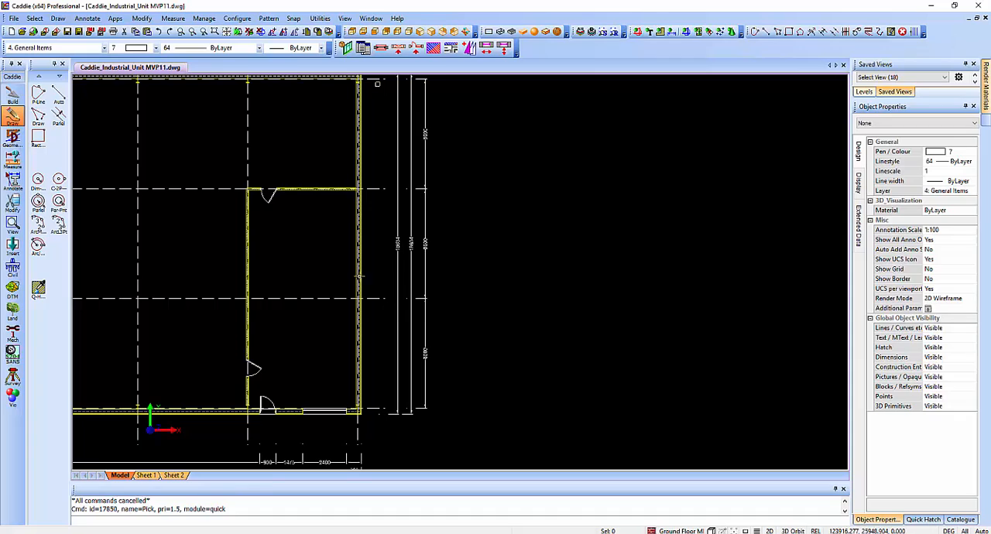
{"action": "middle_click_drag", "start_coordinate": [374, 180], "coordinate": [380, 194]}
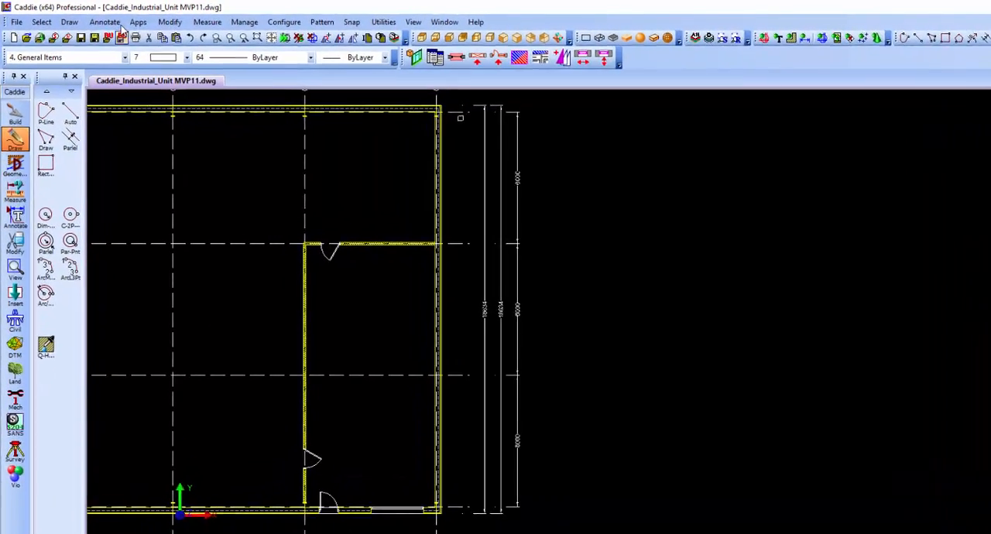
{"action": "left_click", "coordinate": [142, 18]}
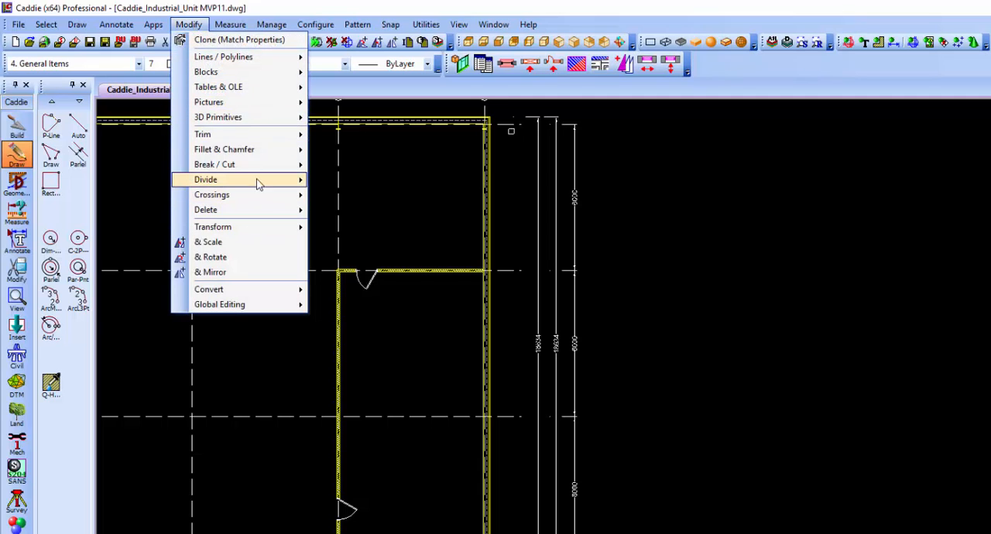
{"action": "mouse_move", "coordinate": [260, 186]}
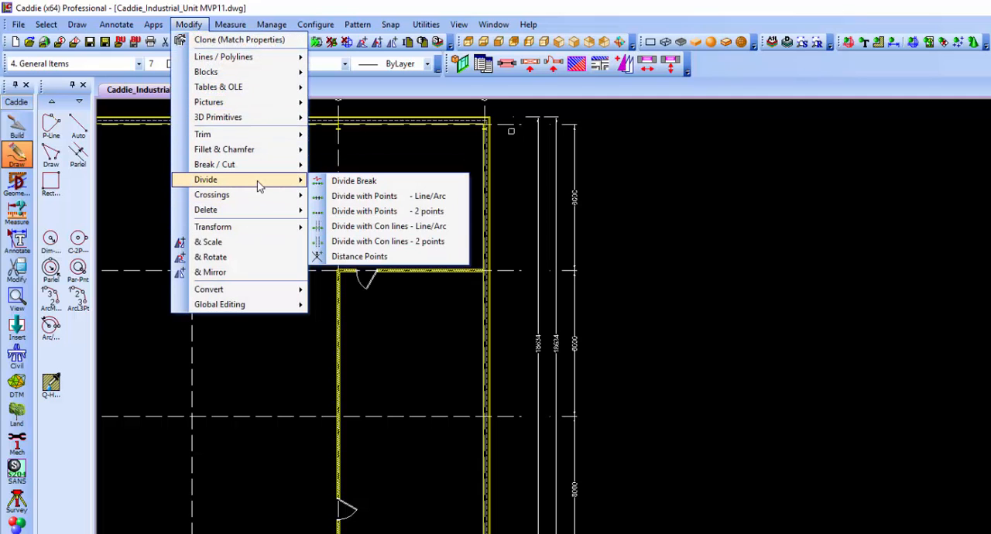
{"action": "left_click", "coordinate": [438, 243]}
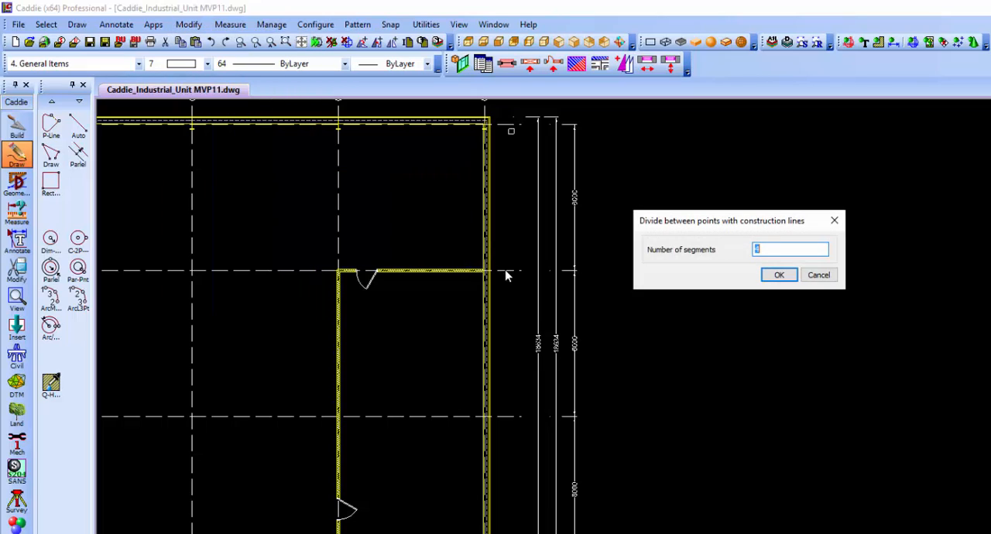
{"action": "left_click", "coordinate": [779, 272]}
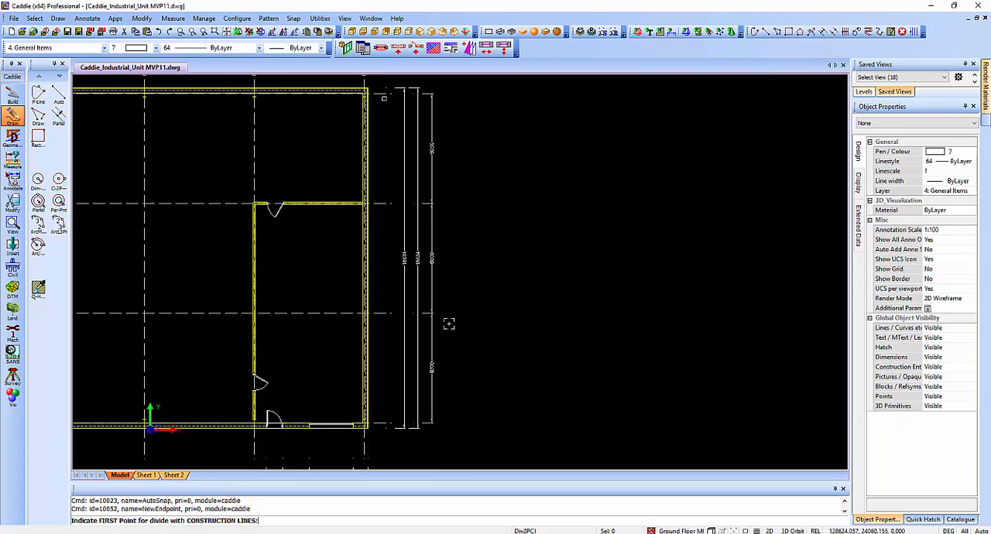
{"action": "key", "text": "z"}
{"action": "left_click", "coordinate": [320, 176]}
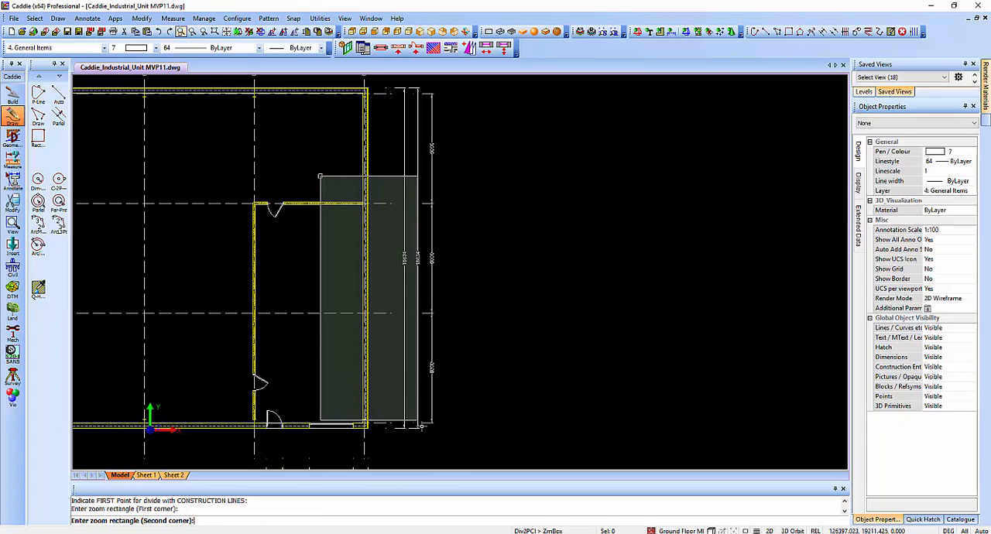
{"action": "left_click", "coordinate": [442, 441]}
{"action": "left_click", "coordinate": [473, 116]}
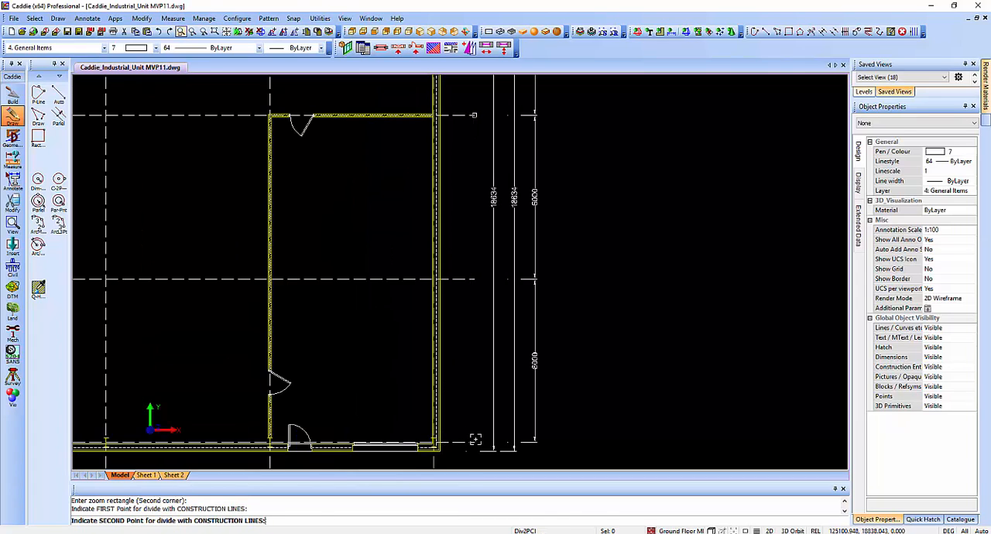
{"action": "middle_click_drag", "start_coordinate": [476, 441], "coordinate": [429, 394]}
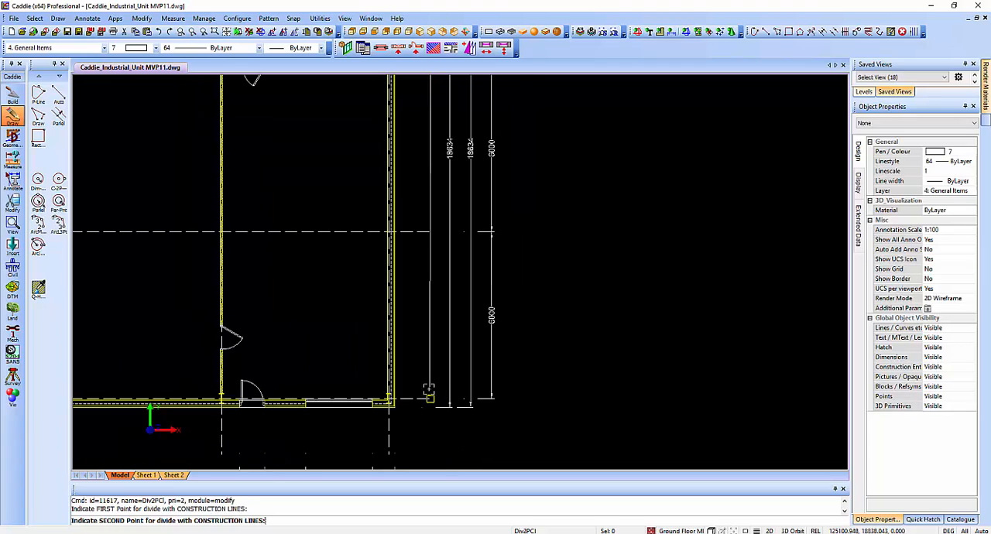
{"action": "left_click", "coordinate": [430, 396]}
{"action": "key", "text": "Escape"}
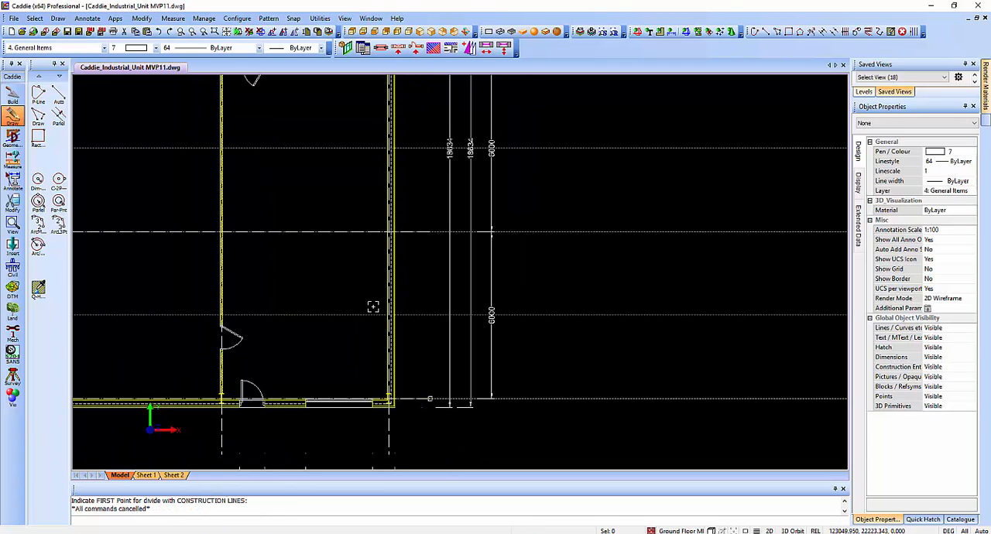
Copy the 2400 mm wide window from the bottom cladding wall into the right-hand cladding wall, centred on the lowest dividing construction line.
{"action": "middle_click_drag", "start_coordinate": [378, 213], "coordinate": [372, 248]}
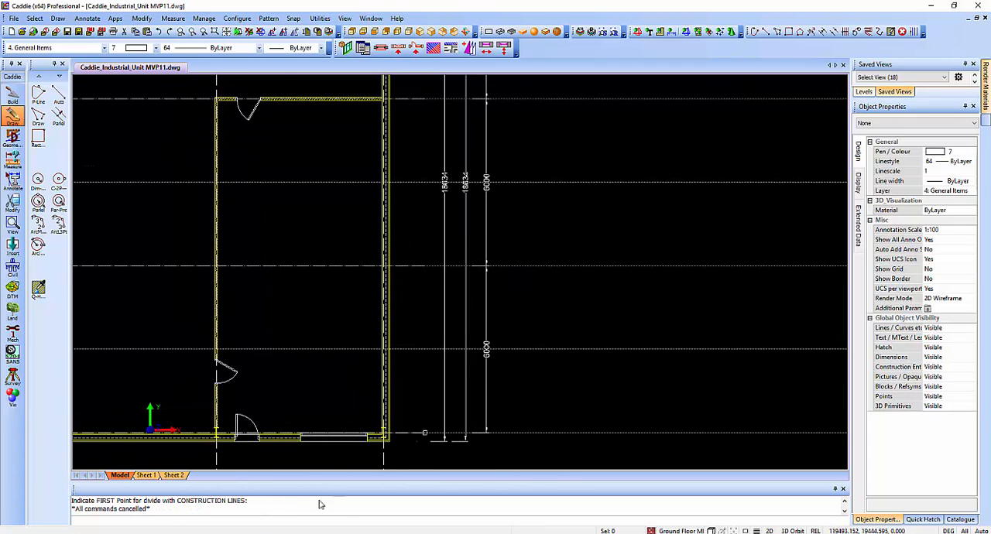
{"action": "scroll", "coordinate": [355, 445], "scroll_direction": "up", "scroll_amount": 4}
{"action": "left_click", "coordinate": [341, 422]}
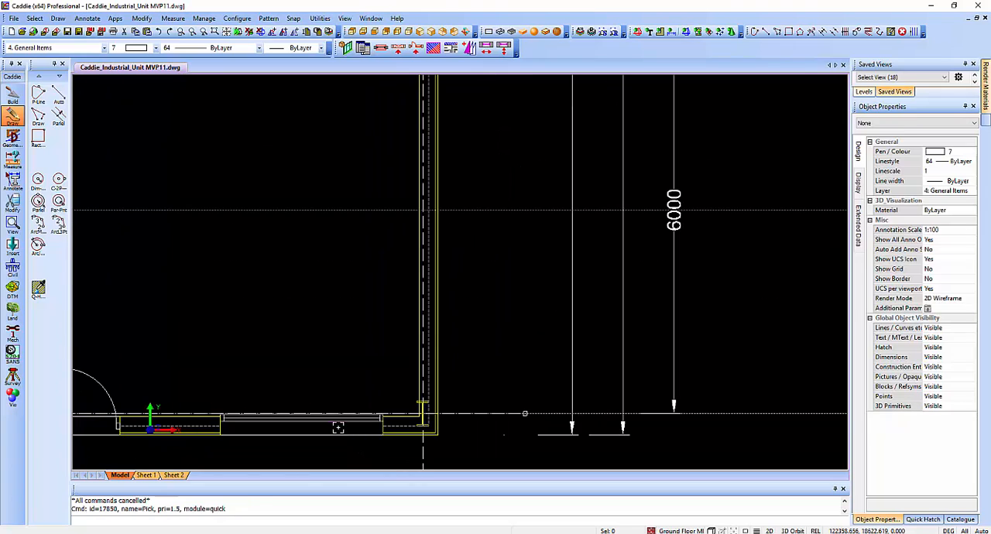
{"action": "right_click", "coordinate": [347, 354]}
{"action": "left_click", "coordinate": [391, 308]}
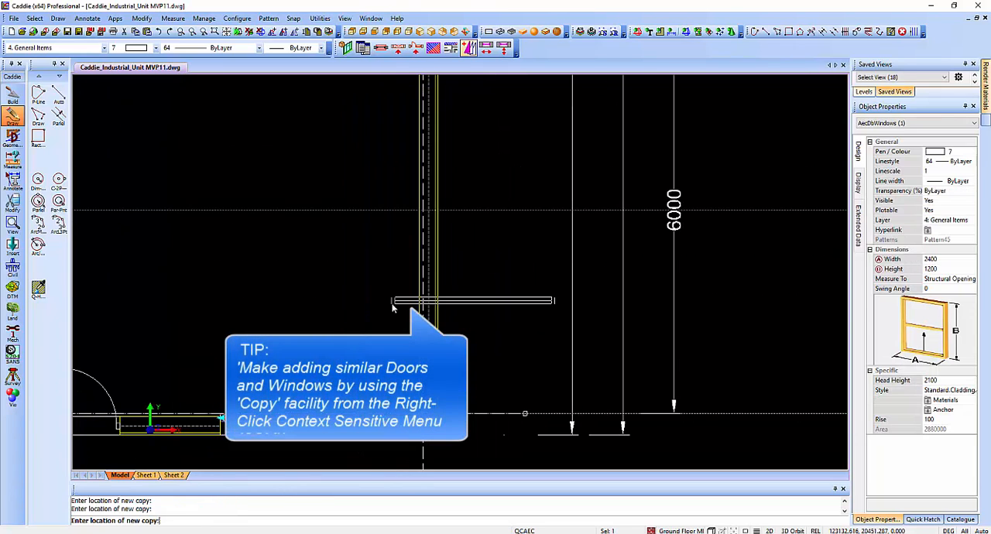
{"action": "left_click", "coordinate": [380, 298]}
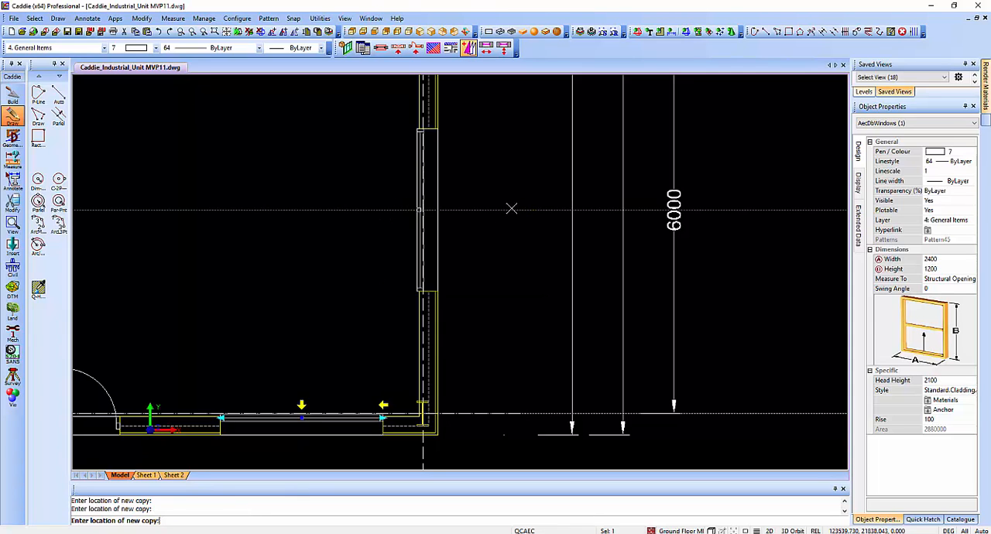
Place two more window copies in the right-hand cladding wall, centred on the middle and upper dividing construction lines, and finish copying.
{"action": "middle_click_drag", "start_coordinate": [510, 208], "coordinate": [511, 433]}
{"action": "left_click", "coordinate": [412, 238]}
{"action": "middle_click_drag", "start_coordinate": [572, 226], "coordinate": [574, 449]}
{"action": "left_click", "coordinate": [435, 251]}
{"action": "middle_click_drag", "start_coordinate": [435, 205], "coordinate": [454, 385]}
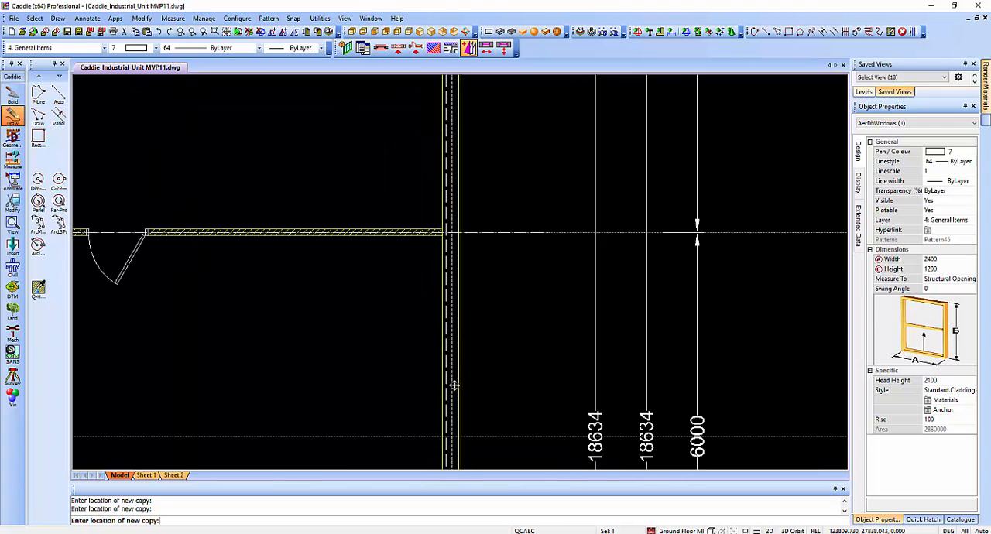
{"action": "left_click", "coordinate": [436, 438]}
{"action": "middle_click_drag", "start_coordinate": [548, 410], "coordinate": [484, 243]}
{"action": "key", "text": "Escape"}
Create a vertical construction line midway between the lower ends of the two grid lines bounding the bay immediately left of the office.
{"action": "middle_click_drag", "start_coordinate": [637, 461], "coordinate": [620, 259]}
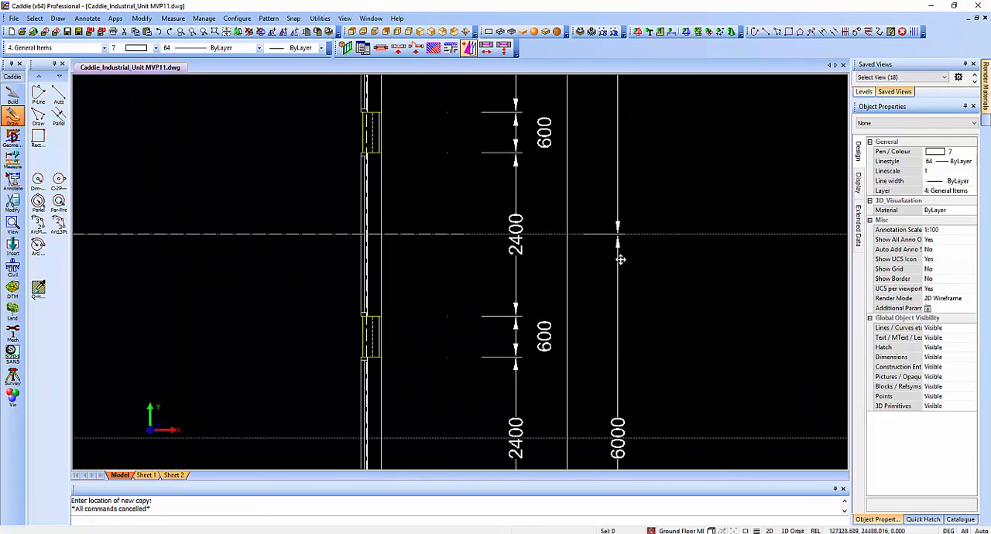
{"action": "scroll", "coordinate": [572, 274], "scroll_direction": "down", "scroll_amount": 1}
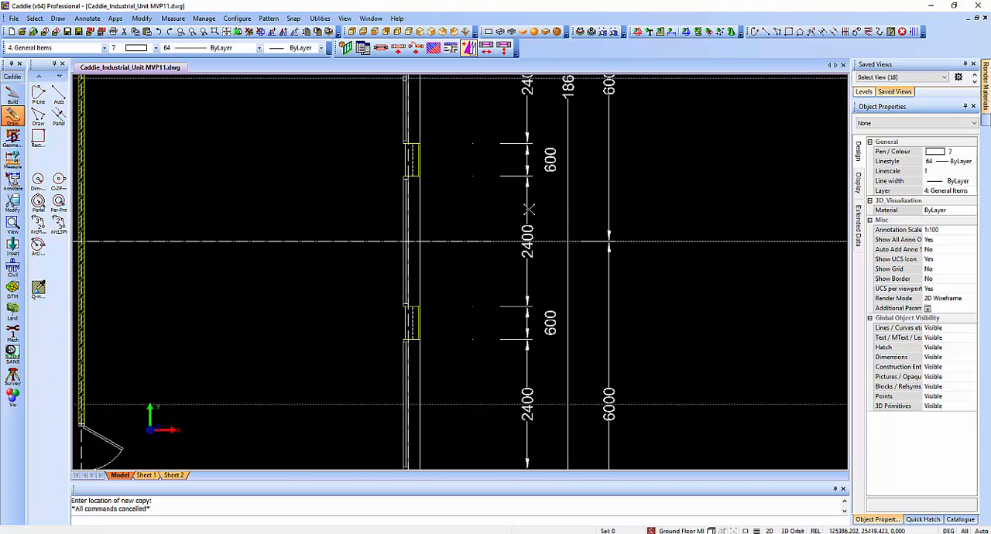
{"action": "scroll", "coordinate": [601, 194], "scroll_direction": "down", "scroll_amount": 1}
{"action": "scroll", "coordinate": [606, 276], "scroll_direction": "down", "scroll_amount": 1}
{"action": "middle_click_drag", "start_coordinate": [487, 434], "coordinate": [619, 307]}
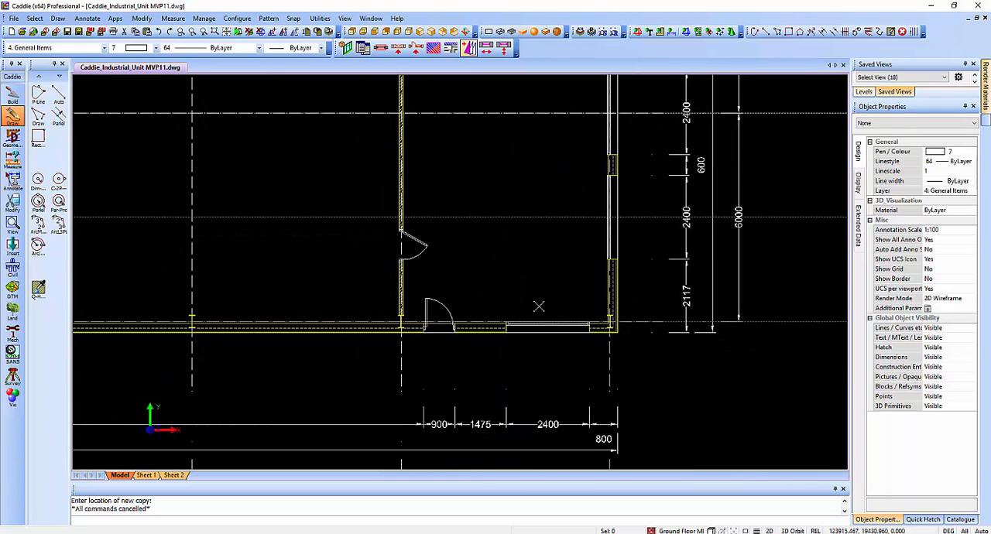
{"action": "scroll", "coordinate": [347, 353], "scroll_direction": "up", "scroll_amount": 3}
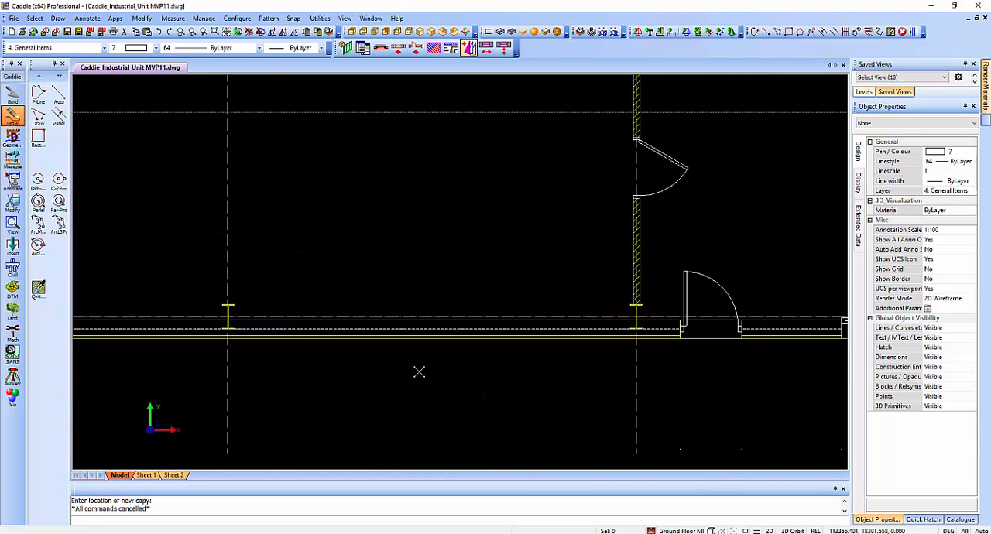
{"action": "middle_click_drag", "start_coordinate": [453, 363], "coordinate": [441, 345]}
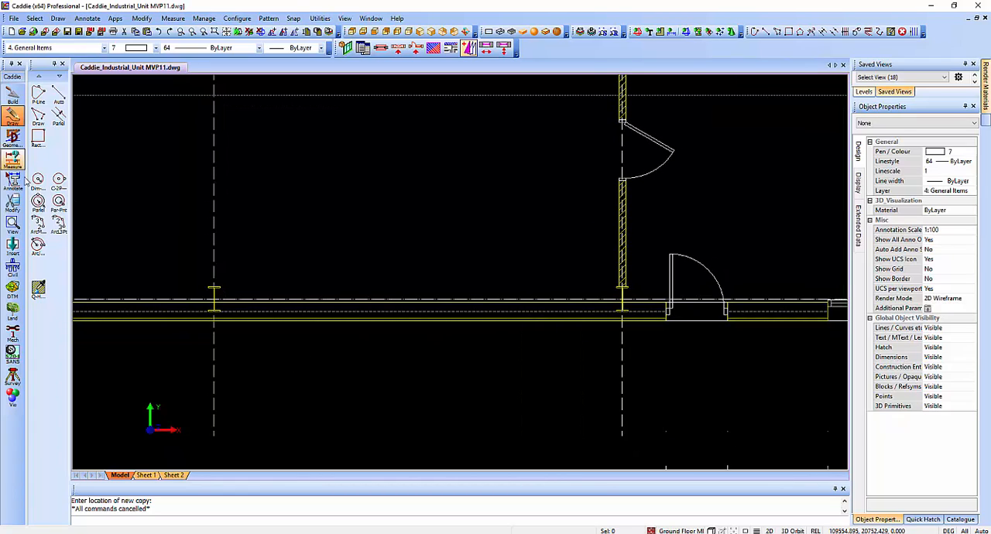
{"action": "left_click", "coordinate": [13, 137]}
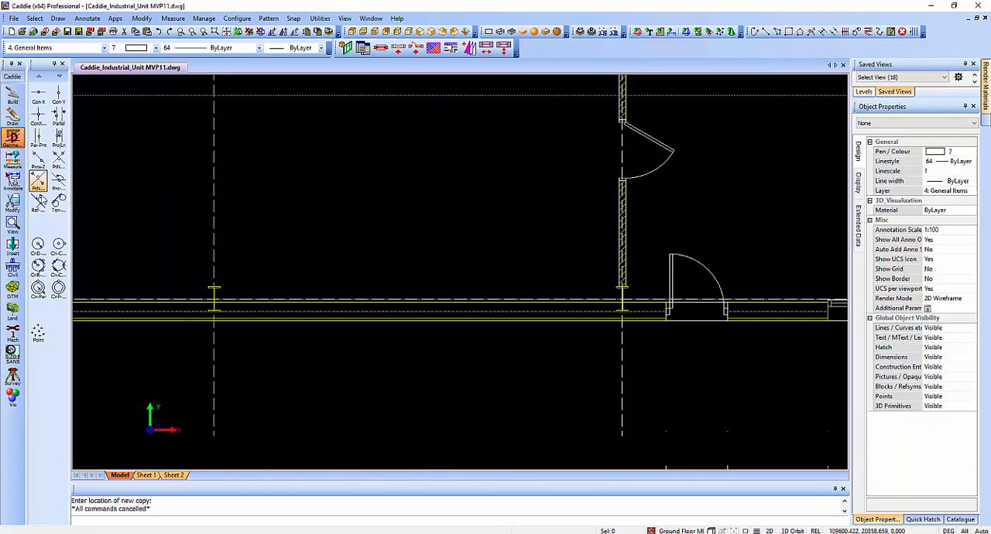
{"action": "left_click", "coordinate": [38, 181]}
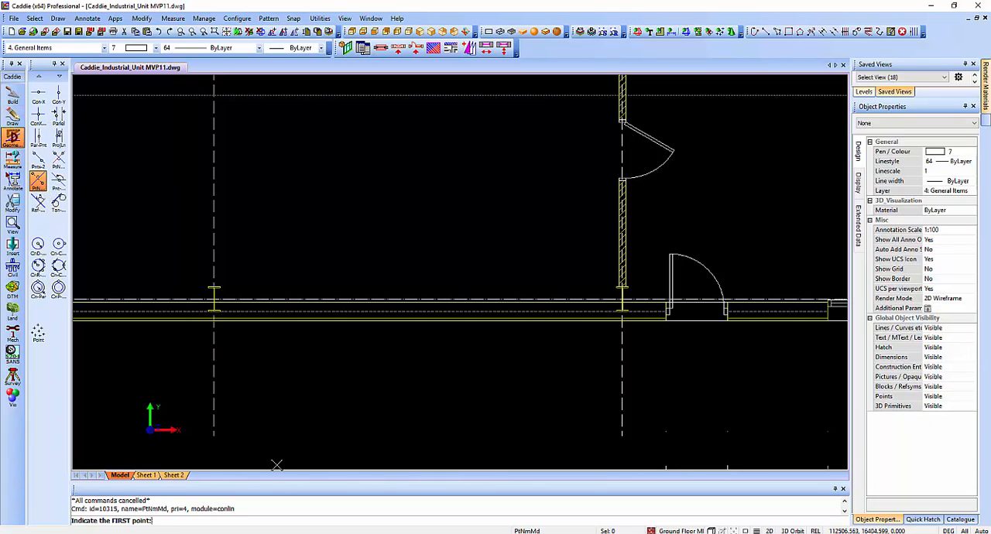
{"action": "left_click", "coordinate": [213, 435]}
{"action": "left_click", "coordinate": [621, 435]}
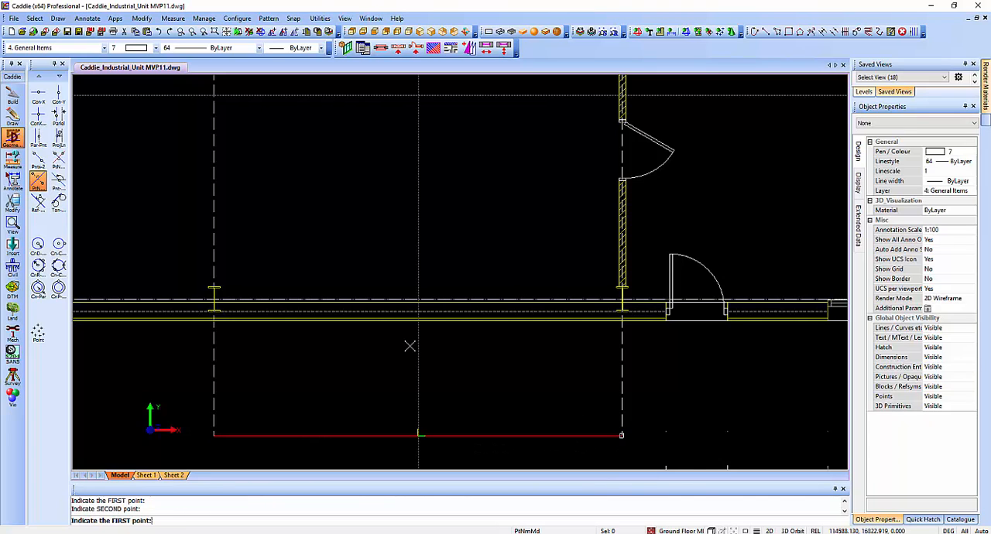
Create vertical construction lines midway between the lower ends of the grid lines bounding the next two bays to the left.
{"action": "scroll", "coordinate": [418, 346], "scroll_direction": "down", "scroll_amount": 3}
{"action": "middle_click_drag", "start_coordinate": [457, 353], "coordinate": [636, 335]}
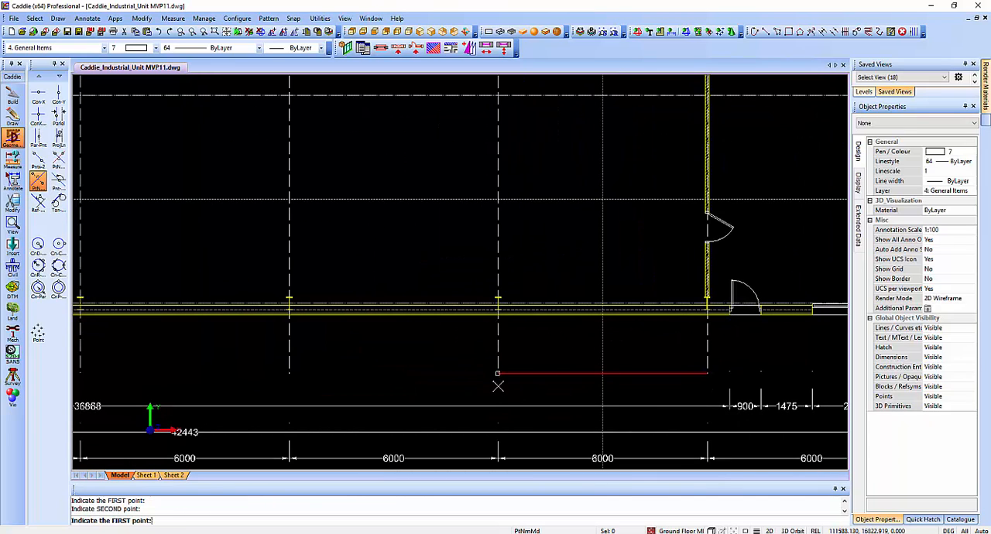
{"action": "left_click", "coordinate": [498, 377]}
{"action": "left_click", "coordinate": [286, 376]}
{"action": "mouse_move", "coordinate": [194, 343]}
{"action": "middle_mouse_down"}
{"action": "mouse_move", "coordinate": [458, 330]}
{"action": "mouse_move", "coordinate": [537, 341]}
{"action": "middle_mouse_up"}
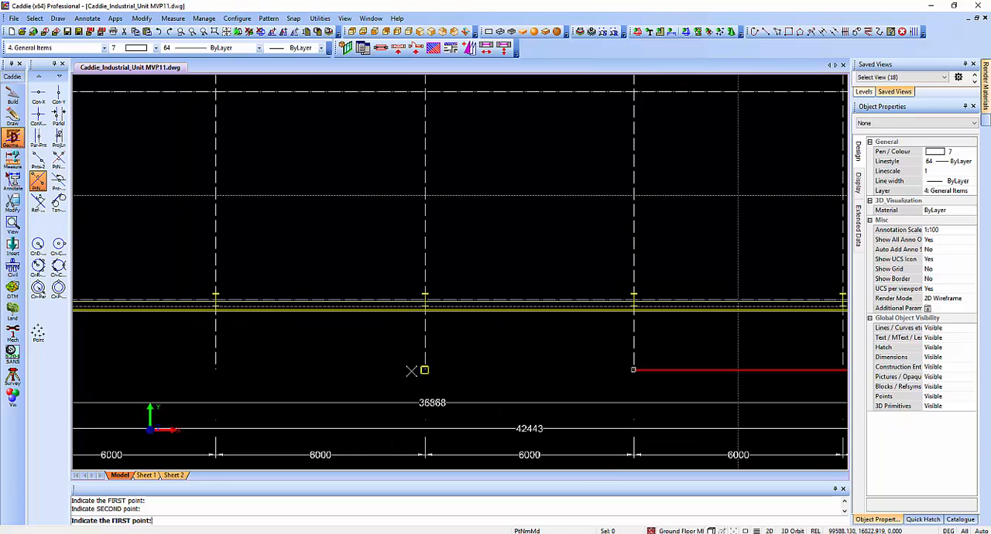
{"action": "left_click", "coordinate": [425, 370]}
{"action": "left_click", "coordinate": [633, 370]}
Create vertical construction lines midway between the grid lines in the remaining bays, up to the left-hand cladding wall.
{"action": "middle_click_drag", "start_coordinate": [385, 368], "coordinate": [456, 349]}
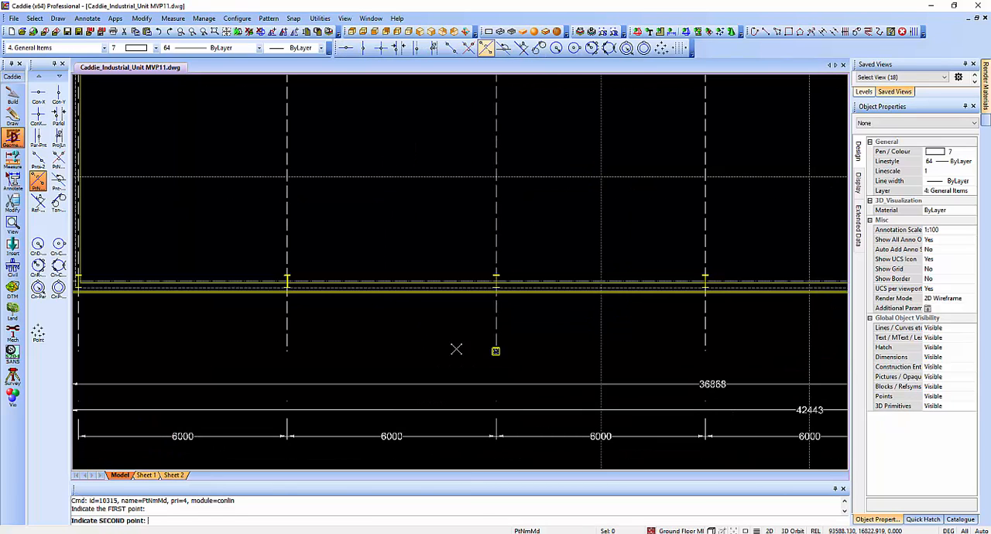
{"action": "left_click", "coordinate": [286, 350]}
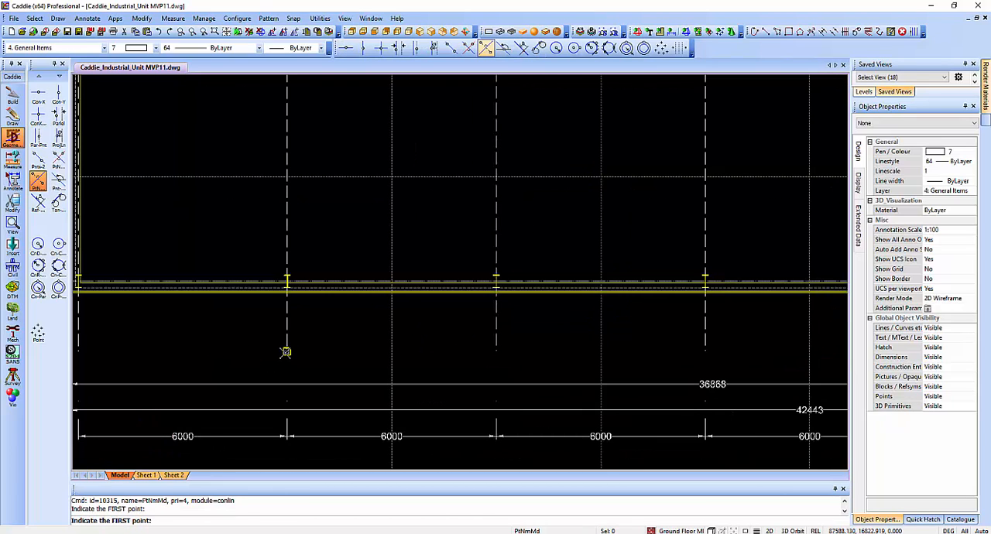
{"action": "left_click", "coordinate": [286, 351]}
{"action": "left_click", "coordinate": [77, 350]}
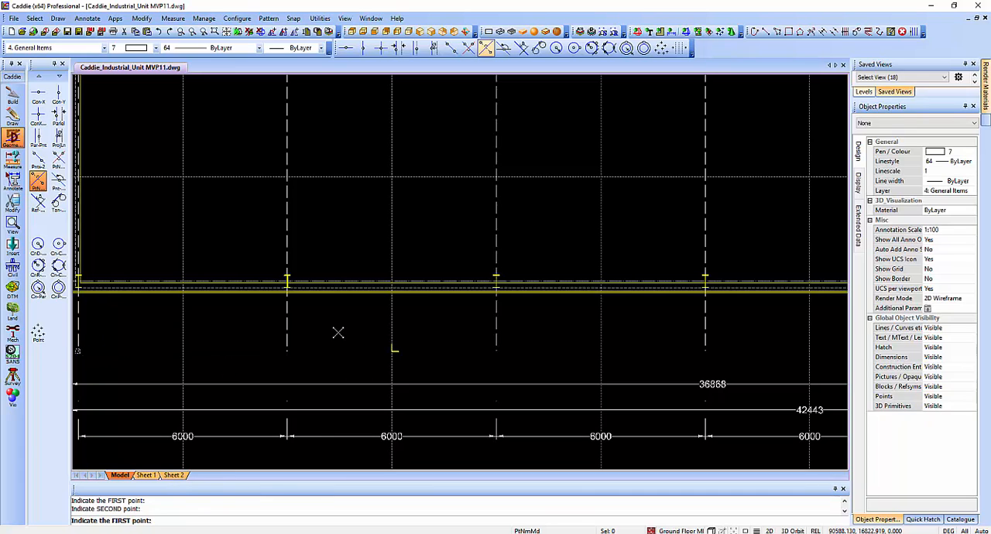
Insert the catalogue's OH Door in the bottom cladding wall, centred on the leftmost vertical construction line, and finish placing doors.
{"action": "scroll", "coordinate": [155, 286], "scroll_direction": "up", "scroll_amount": 4}
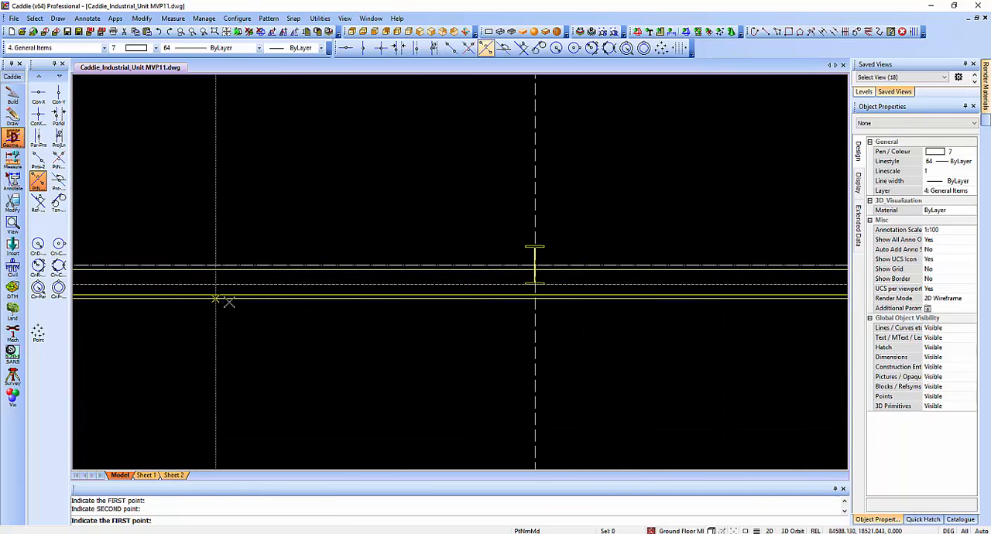
{"action": "middle_click_drag", "start_coordinate": [303, 354], "coordinate": [406, 205]}
{"action": "scroll", "coordinate": [422, 252], "scroll_direction": "down", "scroll_amount": 2}
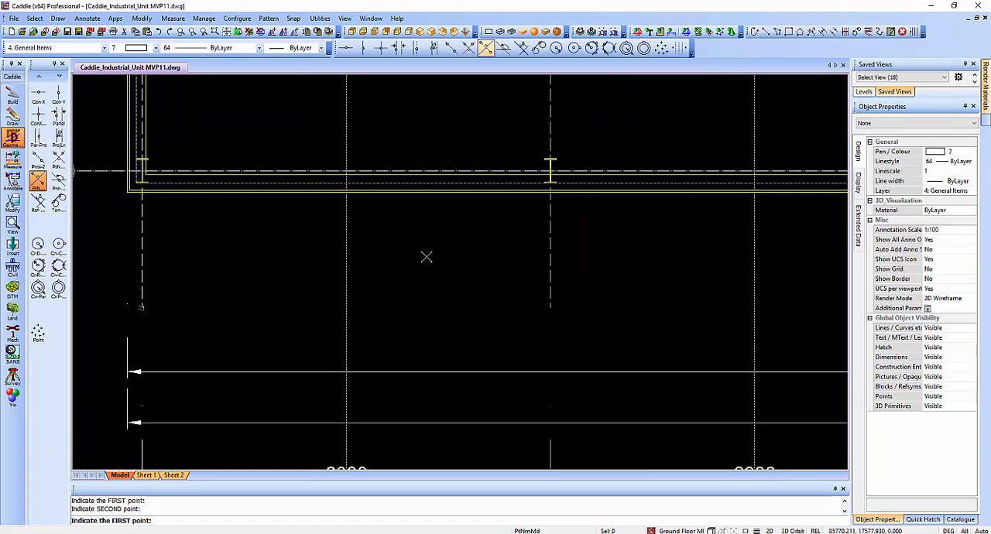
{"action": "middle_click_drag", "start_coordinate": [425, 258], "coordinate": [412, 272]}
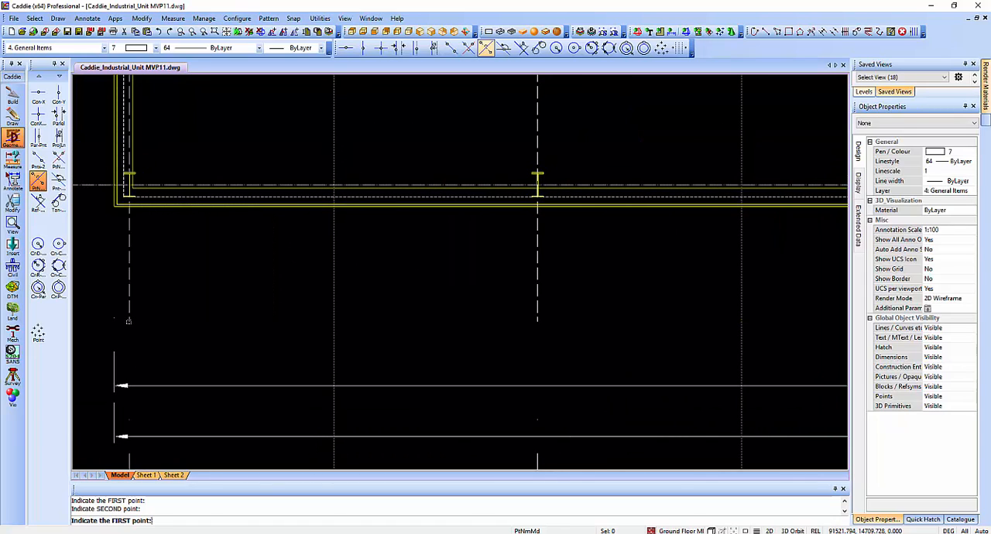
{"action": "left_click", "coordinate": [960, 520]}
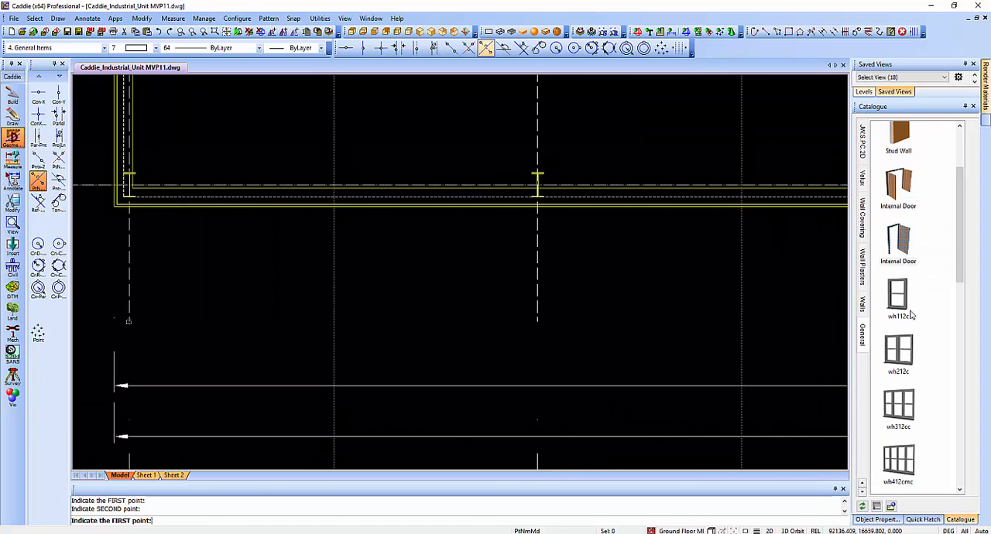
{"action": "scroll", "coordinate": [914, 317], "scroll_direction": "down", "scroll_amount": 5}
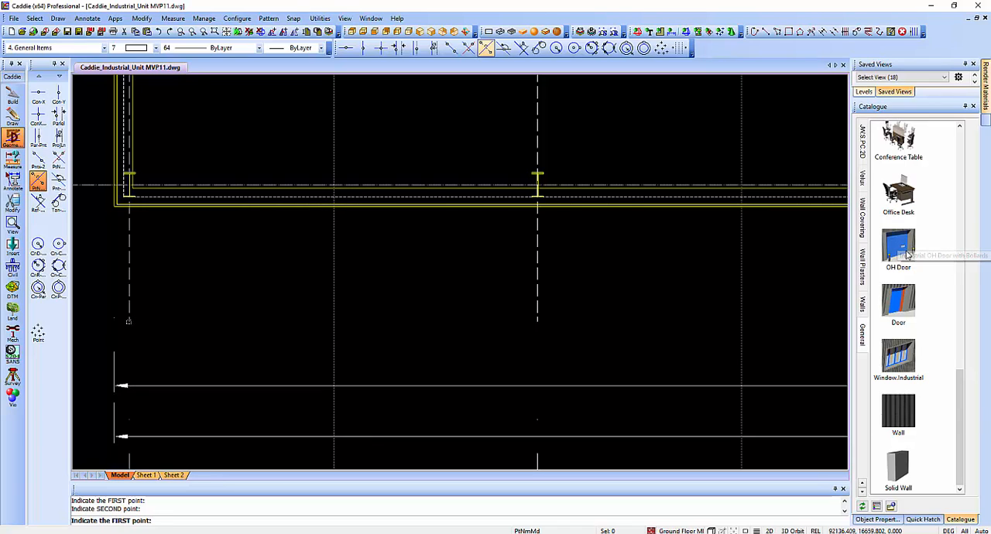
{"action": "left_click_drag", "start_coordinate": [906, 249], "coordinate": [409, 266]}
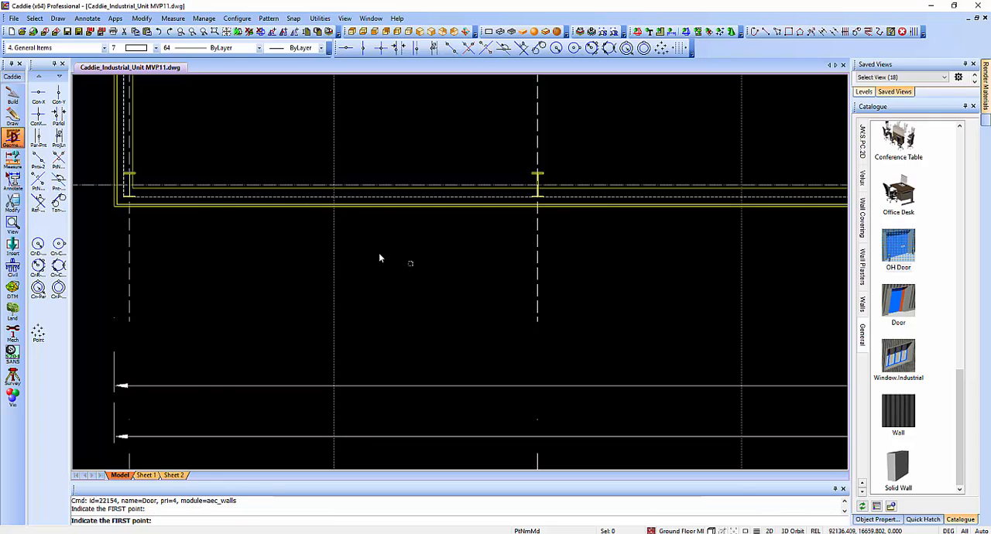
{"action": "left_click", "coordinate": [330, 182]}
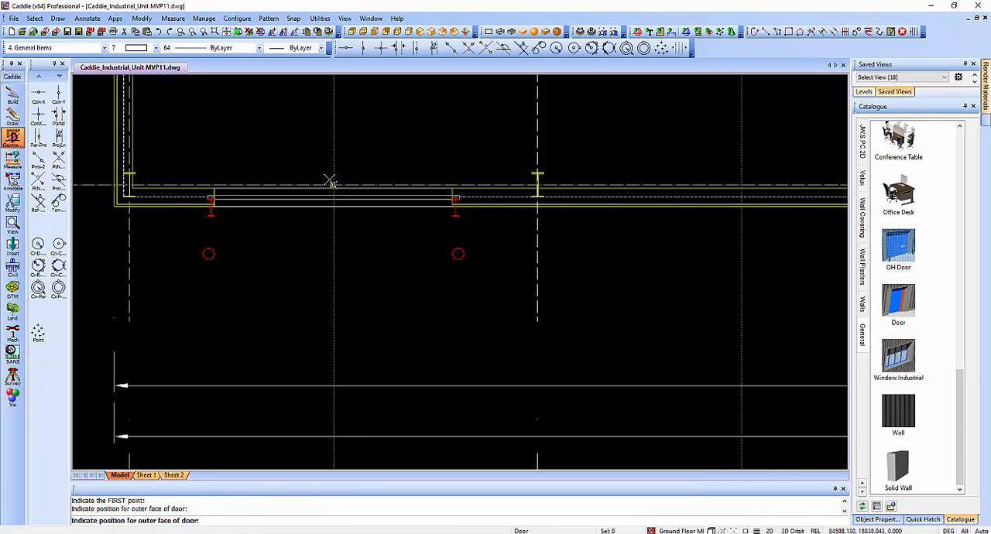
{"action": "key", "text": "Escape"}
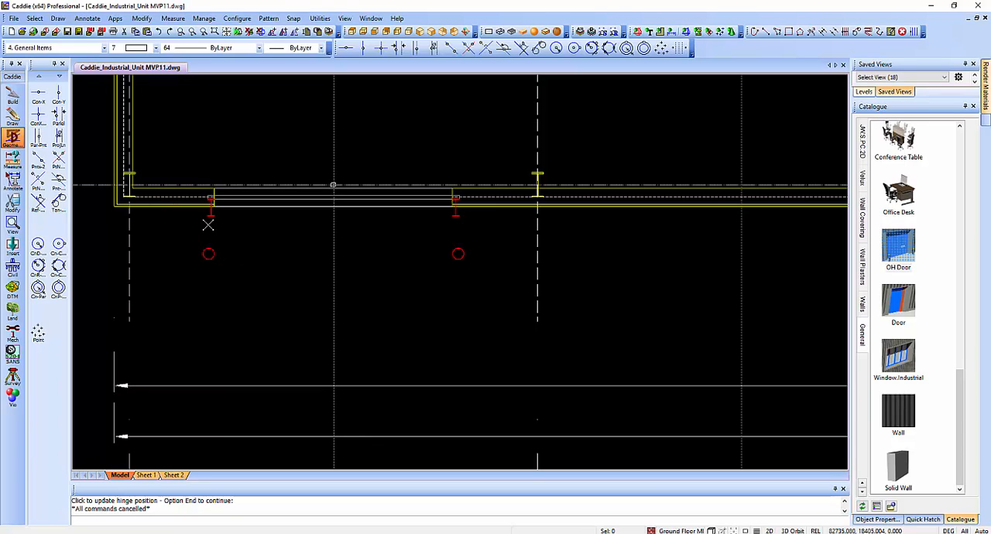
Set the OH door's anchor distance within the wall to -280 from the centre of the wall width.
{"action": "left_click", "coordinate": [212, 214]}
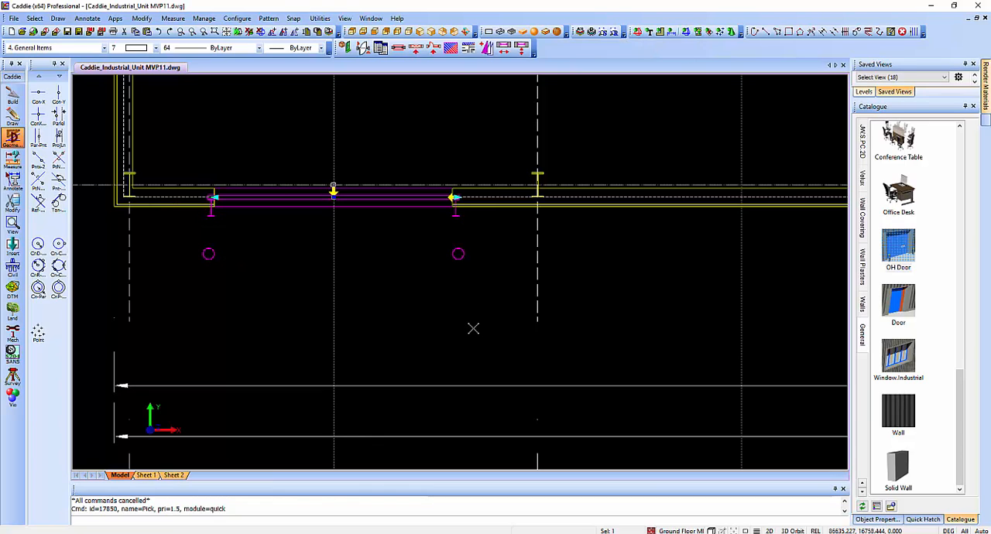
{"action": "left_click", "coordinate": [894, 524]}
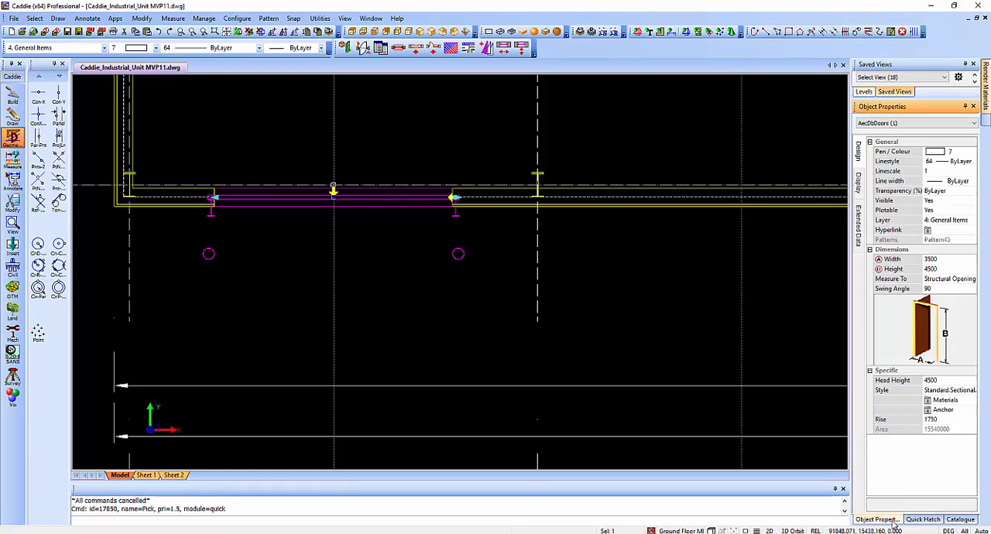
{"action": "left_click", "coordinate": [947, 410]}
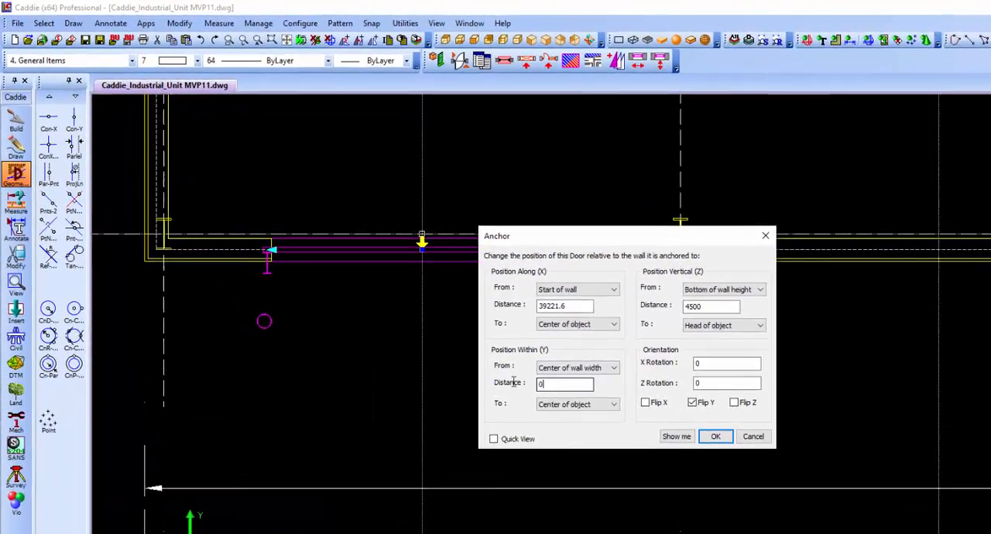
{"action": "left_click_drag", "start_coordinate": [513, 382], "coordinate": [481, 369]}
{"action": "type", "text": "-280"}
{"action": "key", "text": "Return"}
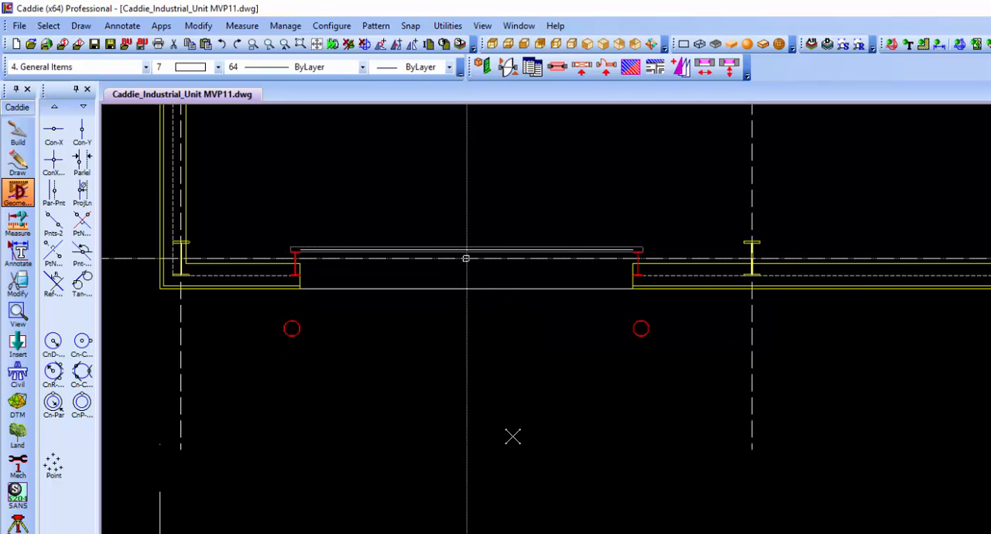
Copy the repositioned OH door along the bottom cladding wall onto the second and third vertical construction lines from the left.
{"action": "left_click", "coordinate": [537, 244]}
{"action": "right_click", "coordinate": [536, 235]}
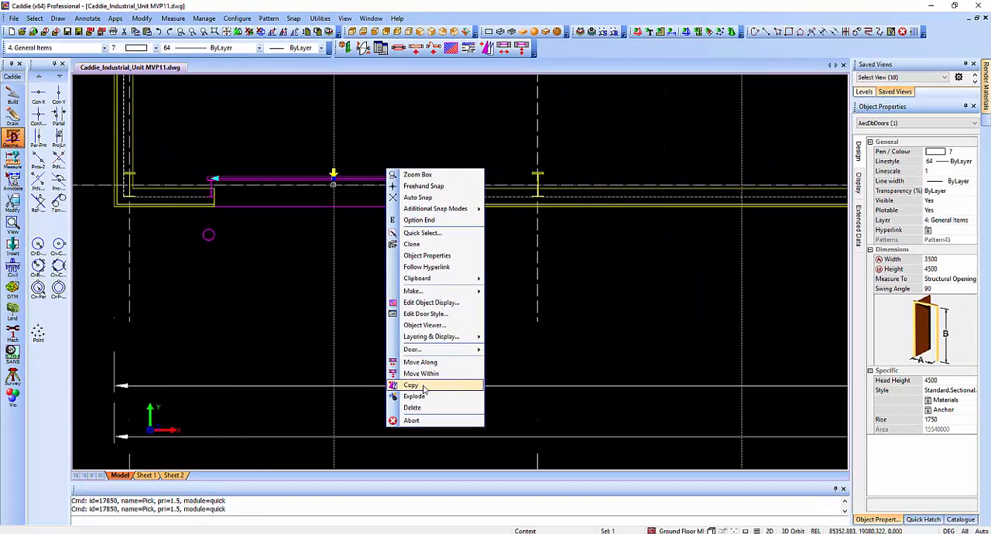
{"action": "left_click", "coordinate": [462, 420]}
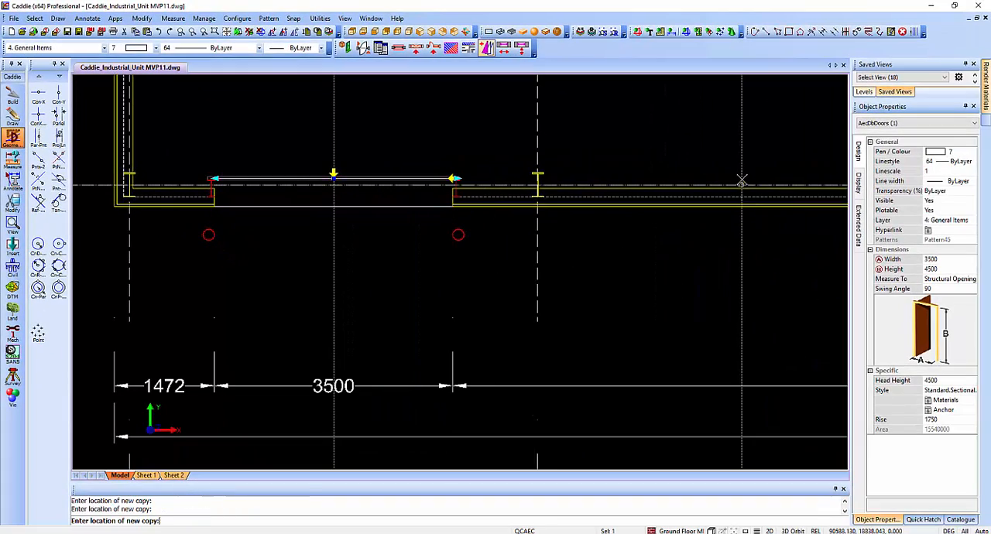
{"action": "left_click", "coordinate": [741, 183]}
{"action": "middle_click_drag", "start_coordinate": [752, 269], "coordinate": [391, 248]}
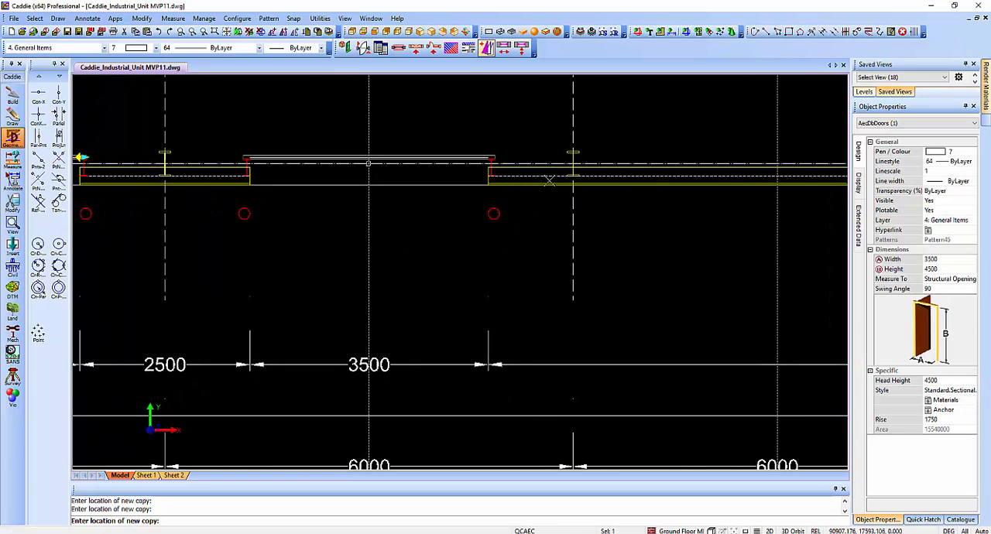
{"action": "left_click", "coordinate": [767, 299]}
Place OH door copies on the remaining three vertical construction lines up to the office, and finish copying.
{"action": "middle_click_drag", "start_coordinate": [689, 301], "coordinate": [225, 273]}
{"action": "middle_click_drag", "start_coordinate": [557, 290], "coordinate": [280, 288]}
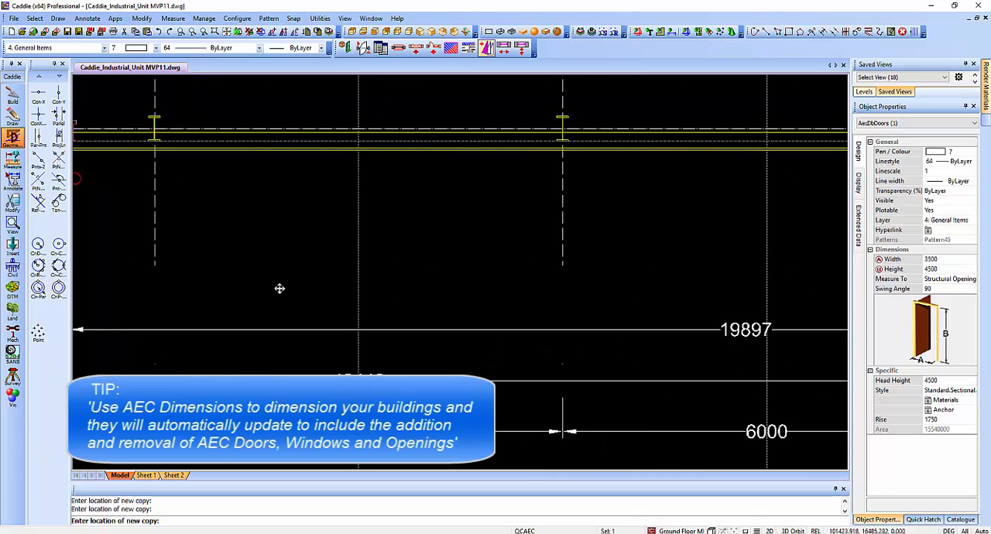
{"action": "left_click", "coordinate": [354, 112]}
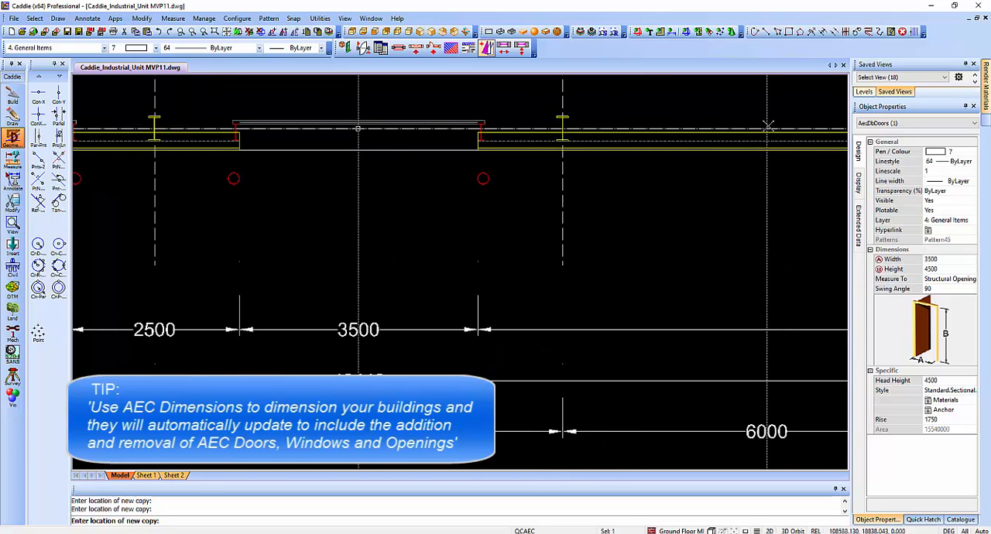
{"action": "left_click", "coordinate": [767, 128]}
{"action": "middle_click_drag", "start_coordinate": [274, 321], "coordinate": [232, 322]}
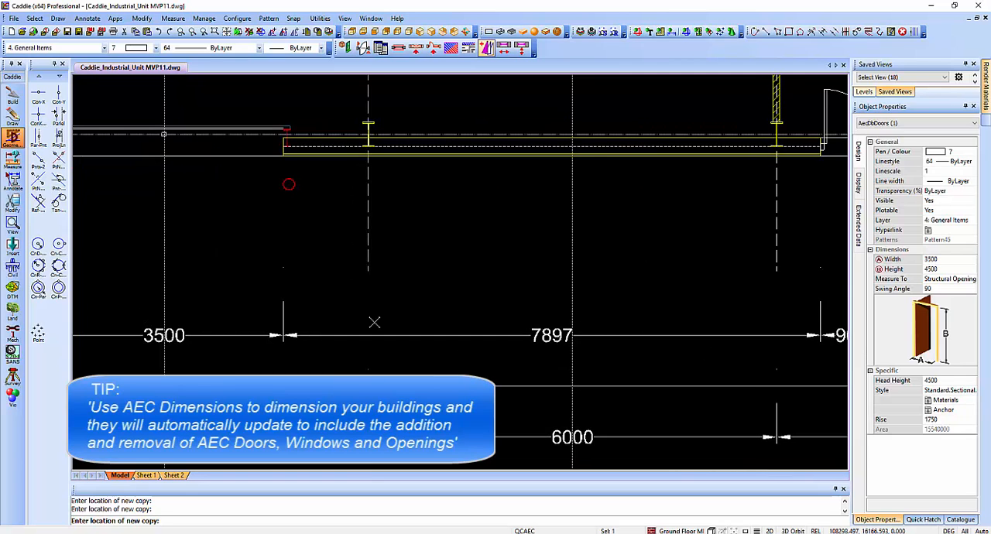
{"action": "middle_click_drag", "start_coordinate": [537, 308], "coordinate": [458, 303]}
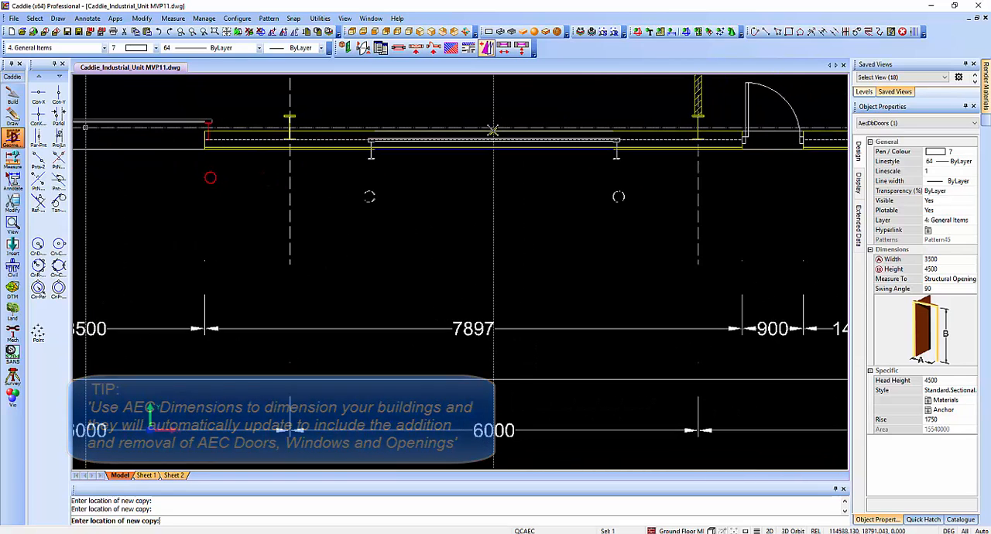
{"action": "left_click", "coordinate": [494, 127]}
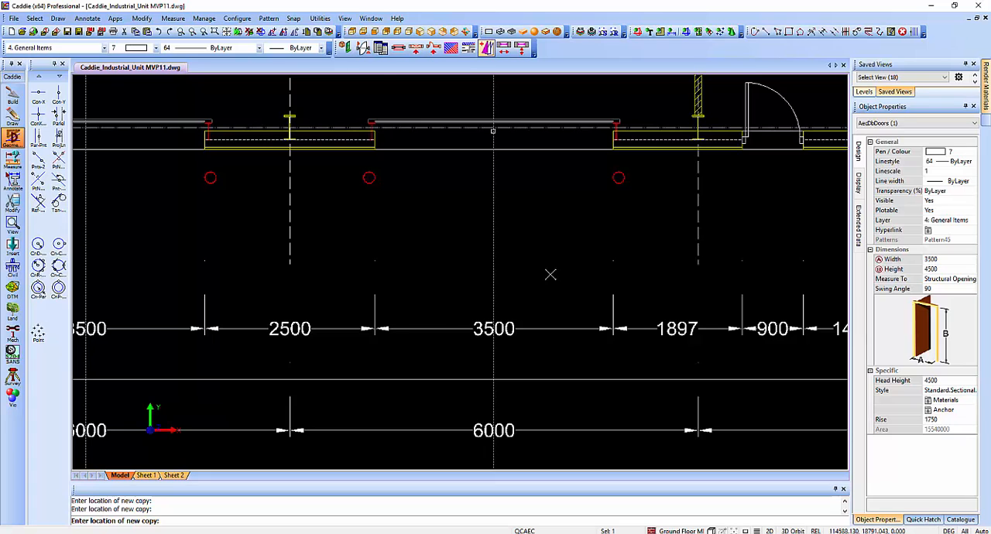
{"action": "scroll", "coordinate": [549, 274], "scroll_direction": "down", "scroll_amount": 2}
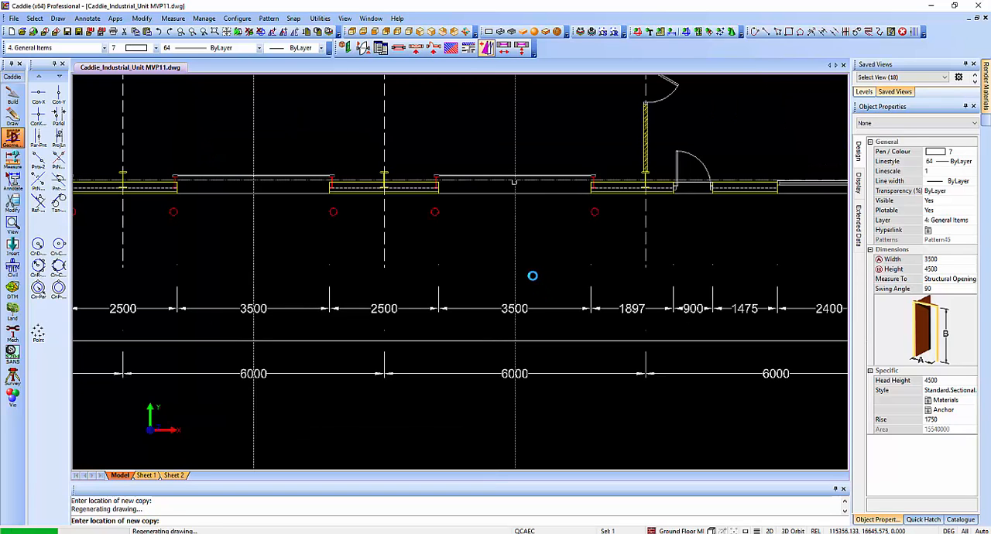
{"action": "key", "text": "Escape"}
Delete all construction lines from the drawing.
{"action": "scroll", "coordinate": [532, 275], "scroll_direction": "down", "scroll_amount": 2}
{"action": "mouse_move", "coordinate": [481, 278]}
{"action": "middle_mouse_down"}
{"action": "mouse_move", "coordinate": [577, 279]}
{"action": "mouse_move", "coordinate": [577, 288]}
{"action": "middle_mouse_up"}
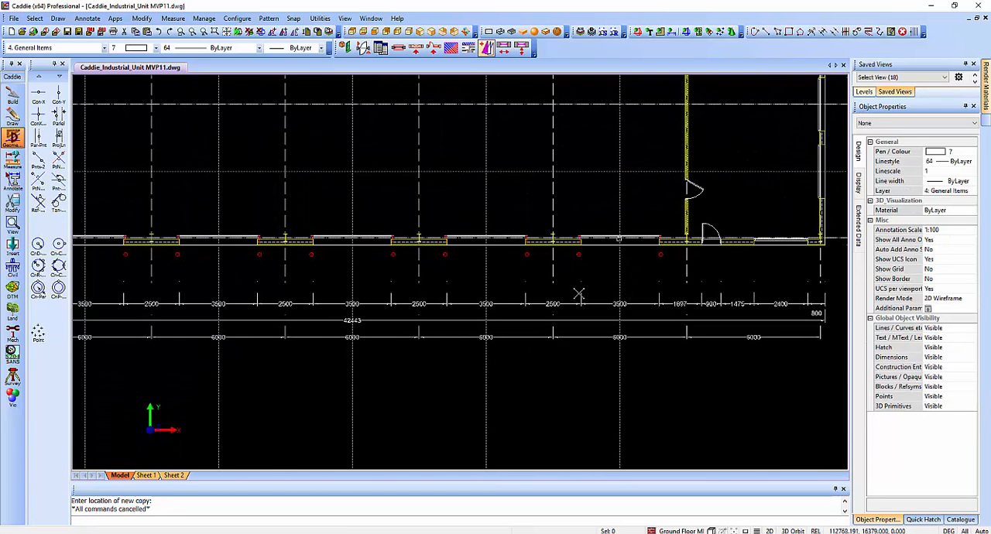
{"action": "scroll", "coordinate": [582, 296], "scroll_direction": "down", "scroll_amount": 1}
{"action": "left_click", "coordinate": [259, 31]}
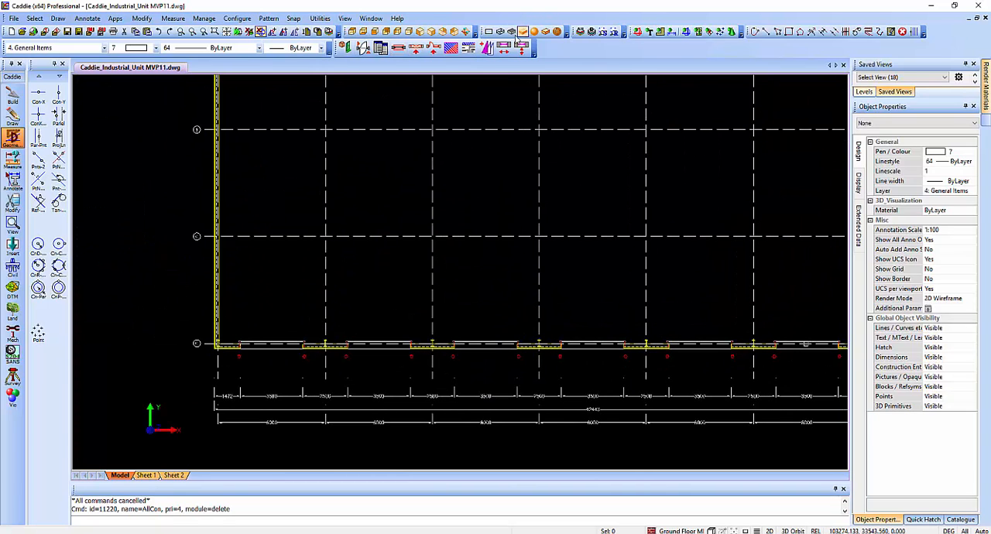
Show the rebuilt unit in an isometric 3D view and set the render mode to flat shaded with wireframe.
{"action": "left_click", "coordinate": [419, 32]}
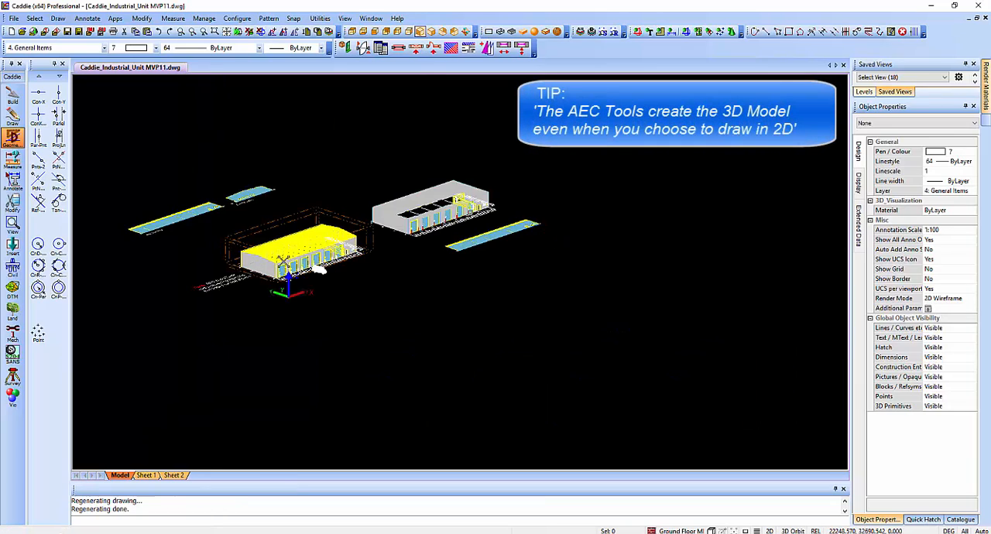
{"action": "scroll", "coordinate": [415, 216], "scroll_direction": "up", "scroll_amount": 3}
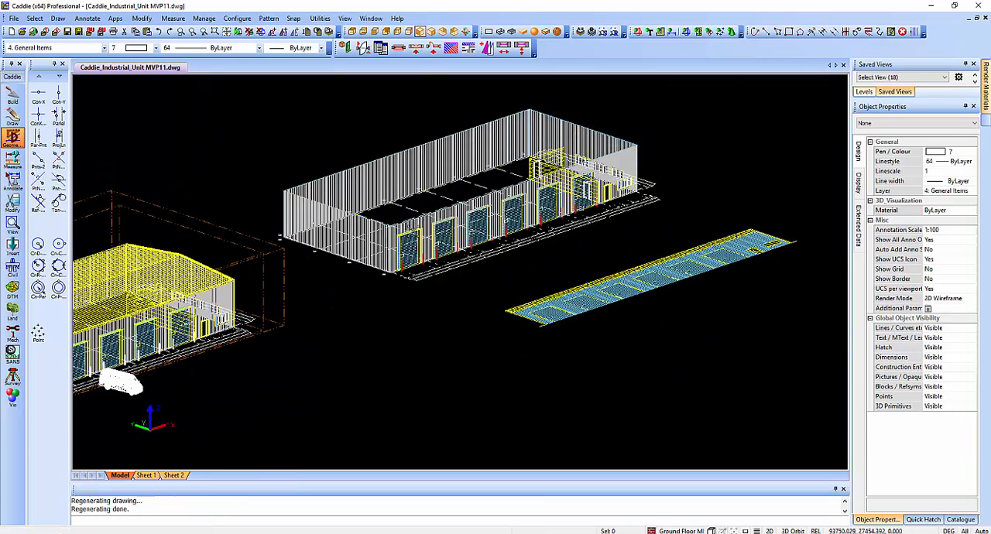
{"action": "scroll", "coordinate": [418, 197], "scroll_direction": "up", "scroll_amount": 4}
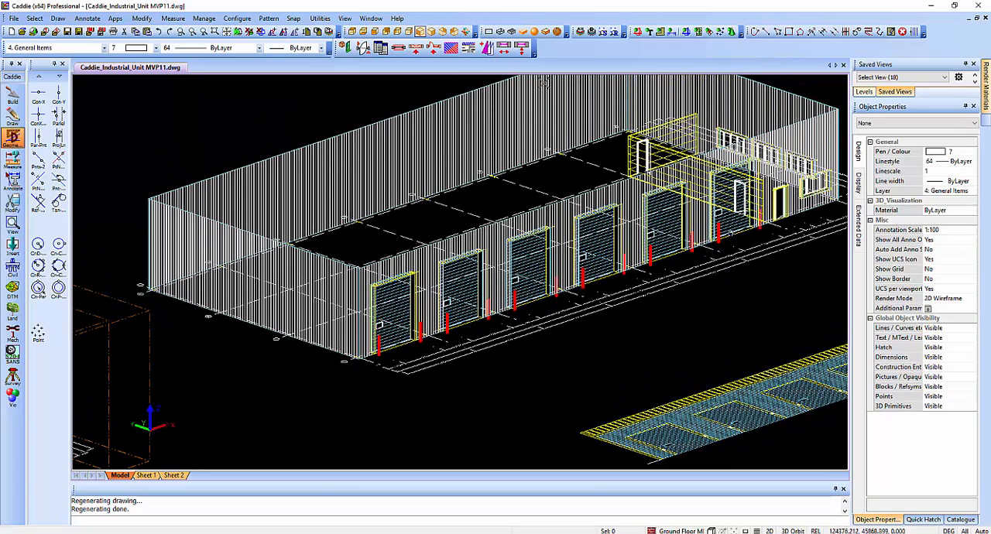
{"action": "left_click", "coordinate": [545, 31]}
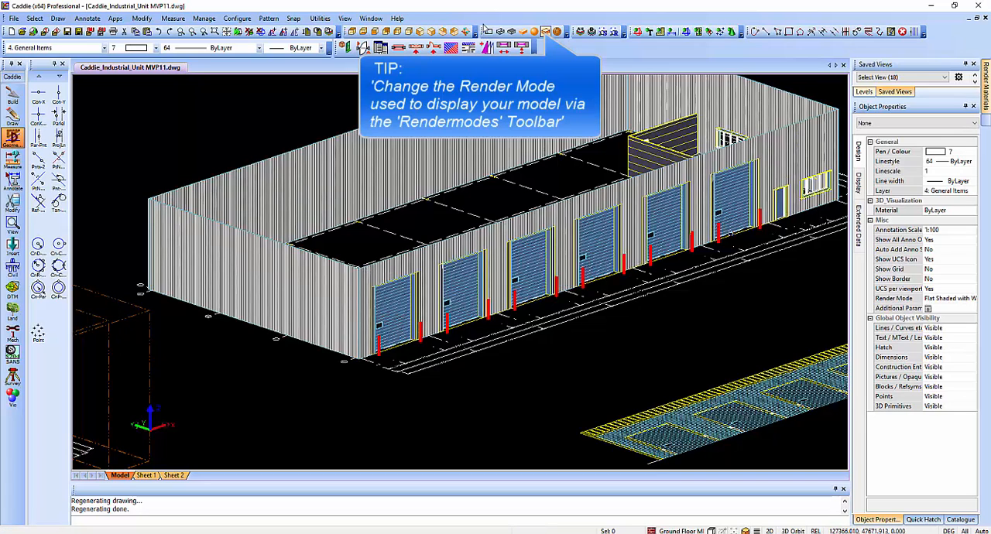
Hide the 3D objects to pick the yellow perimeter polyline, and show the 3D objects again.
{"action": "left_click", "coordinate": [732, 32]}
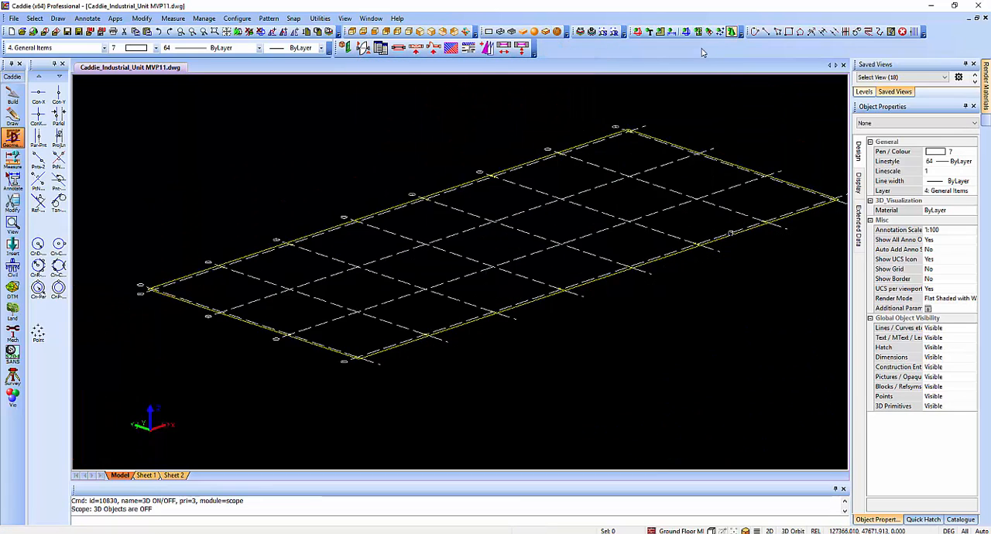
{"action": "left_click", "coordinate": [331, 350]}
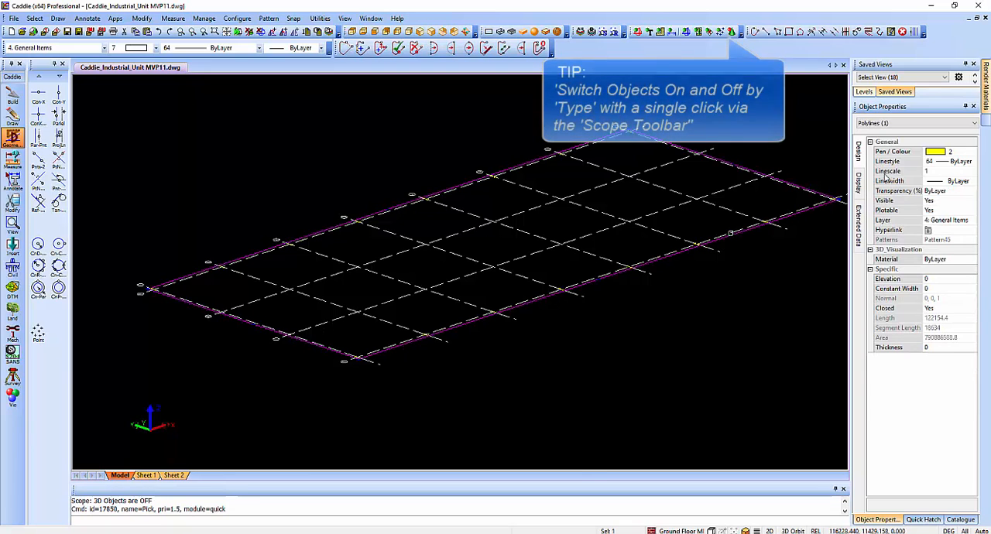
{"action": "left_click", "coordinate": [732, 32]}
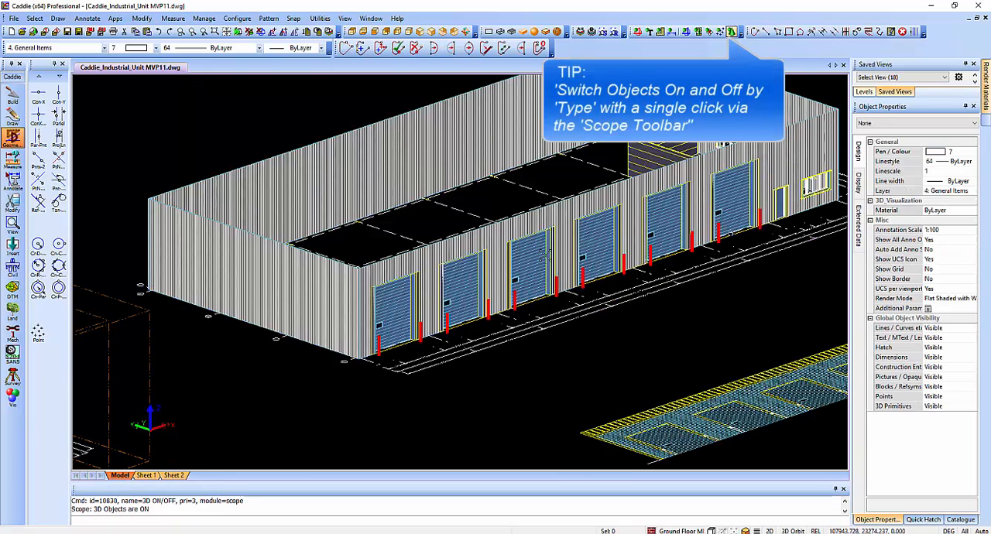
Start a new AEC roof and set its type to Gable after previewing the other types from Hipped through Mansard.
{"action": "left_click", "coordinate": [11, 96]}
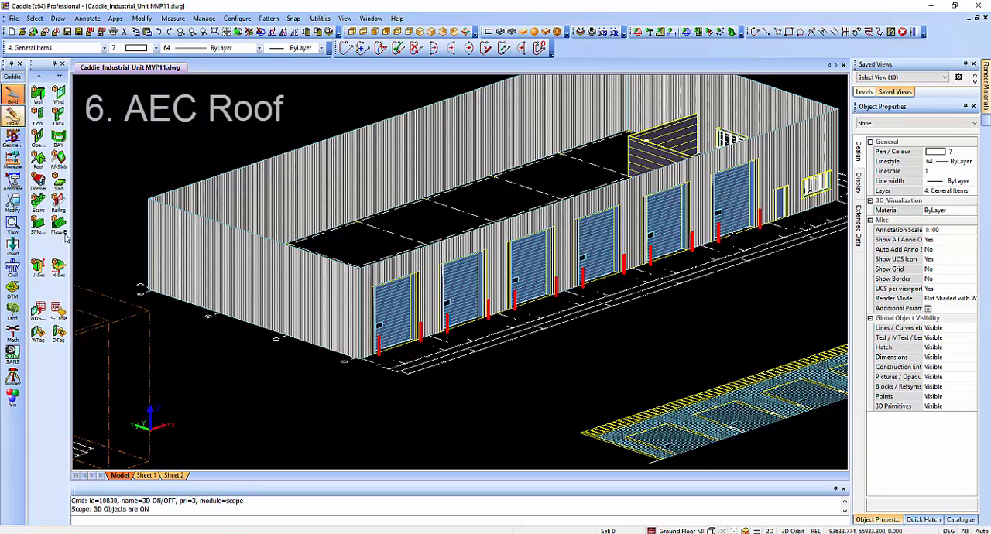
{"action": "left_click", "coordinate": [38, 161]}
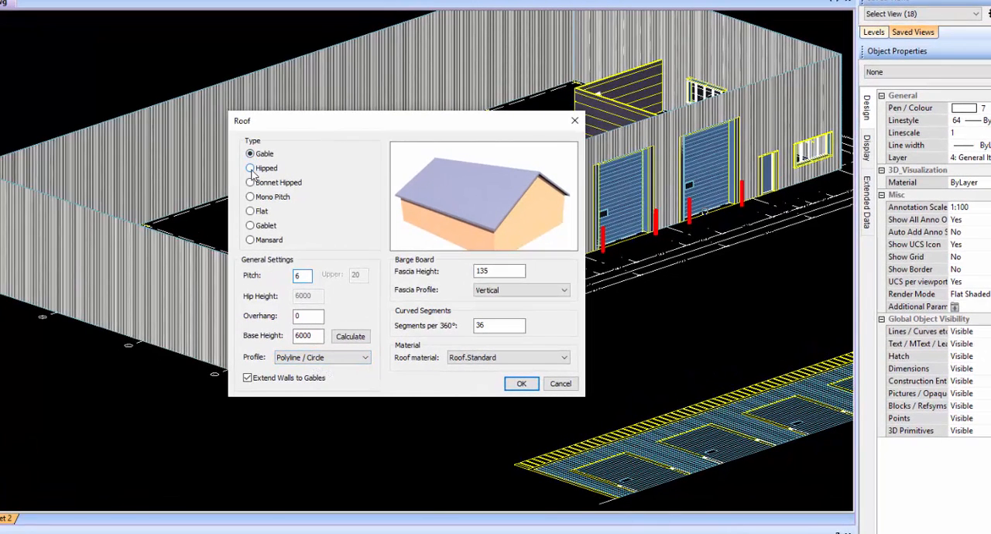
{"action": "left_click", "coordinate": [250, 168]}
{"action": "left_click", "coordinate": [250, 183]}
{"action": "left_click", "coordinate": [250, 196]}
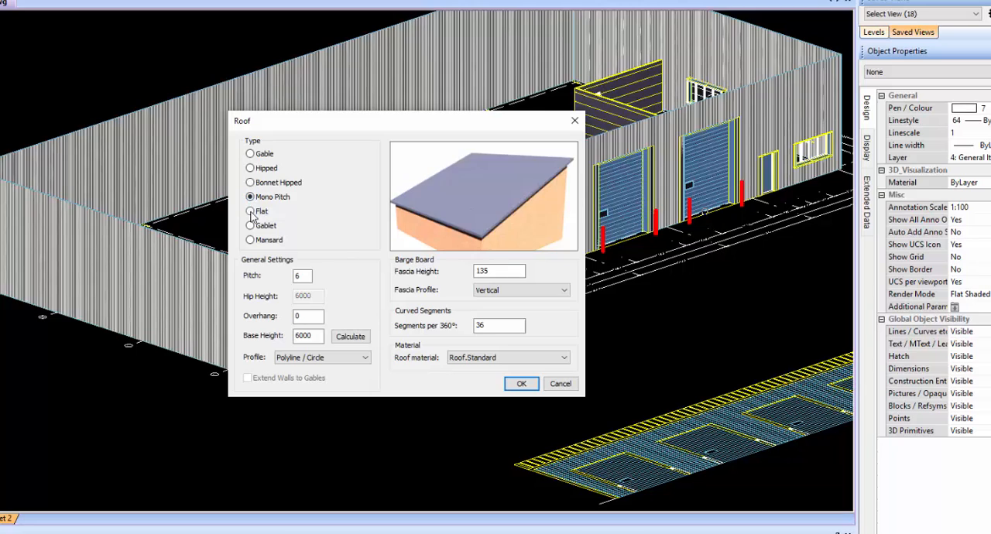
{"action": "left_click", "coordinate": [250, 212]}
{"action": "left_click", "coordinate": [251, 226]}
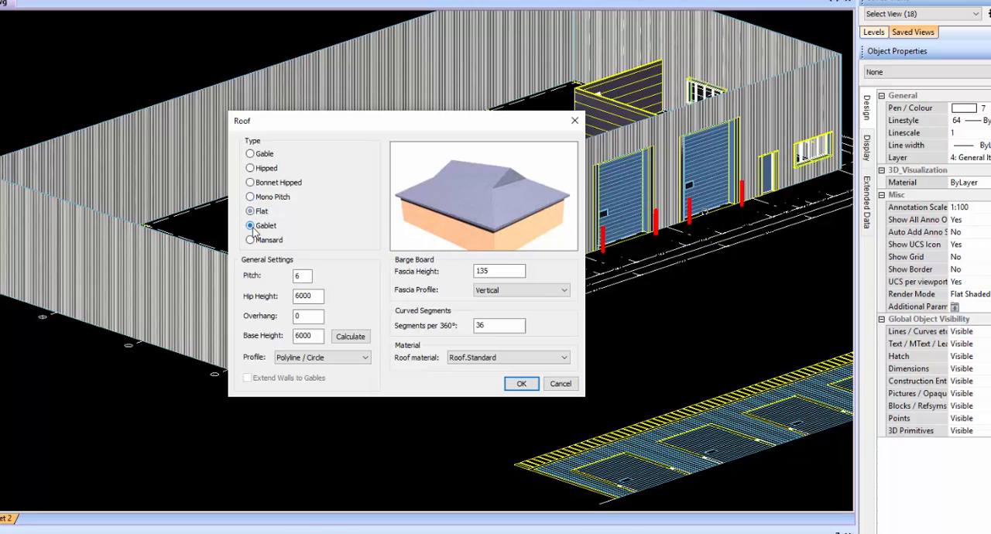
{"action": "left_click", "coordinate": [252, 241]}
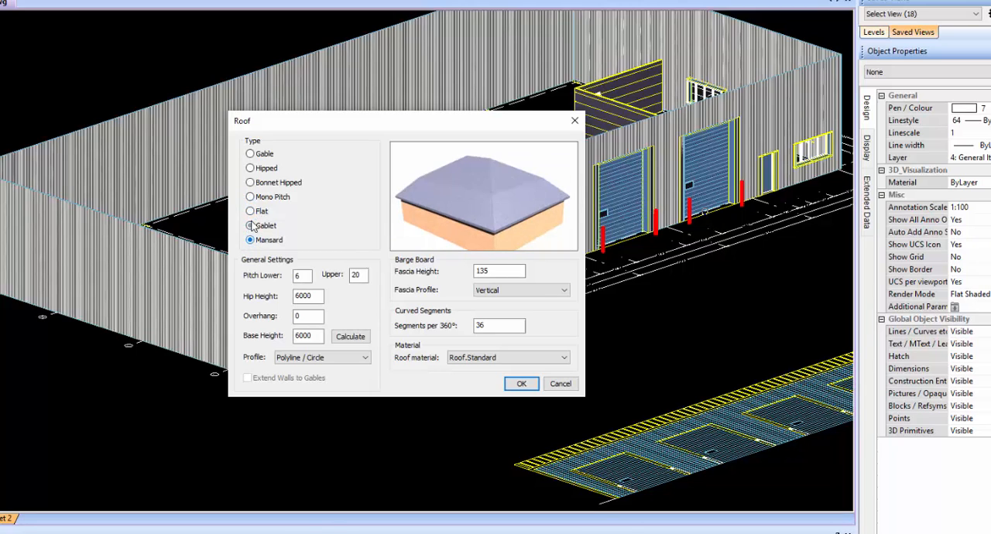
{"action": "left_click", "coordinate": [250, 154]}
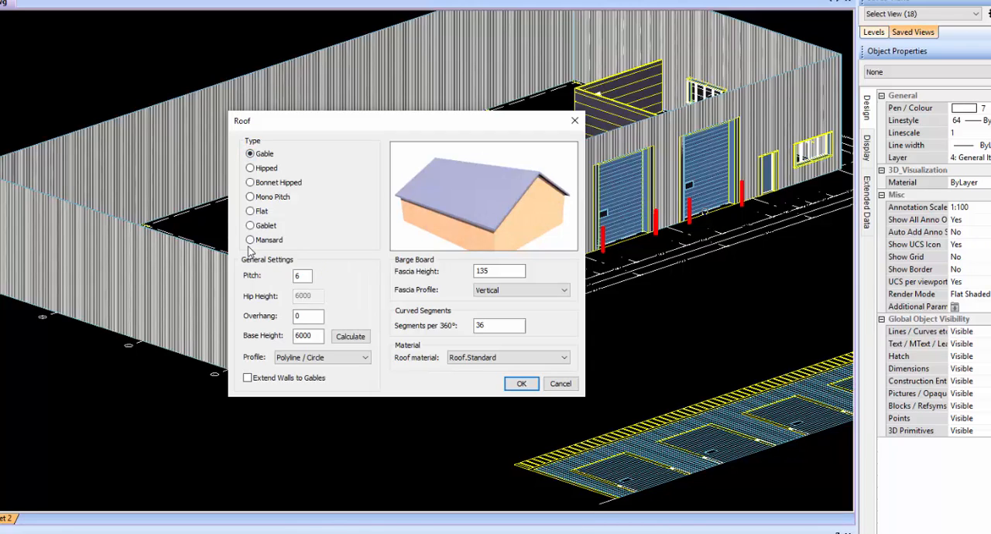
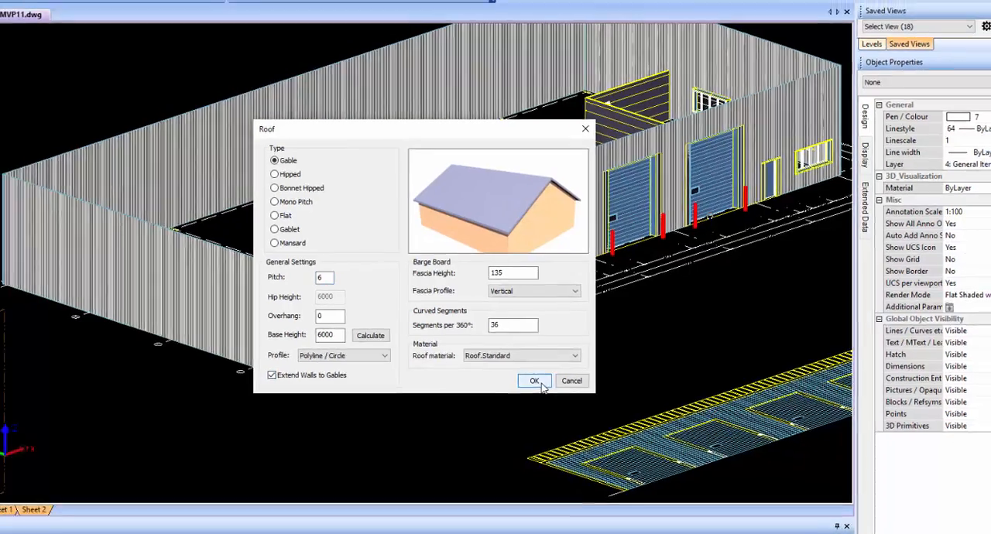
Create the gable roof with pitch 6, overhang 0, base height 6000 and walls extended to gables on the perimeter polyline.
{"action": "left_click", "coordinate": [521, 383]}
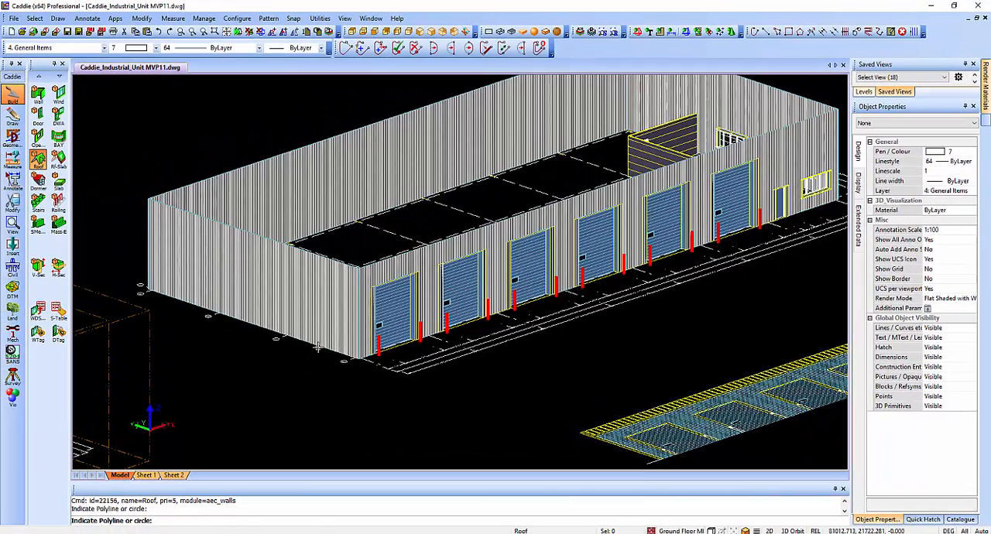
{"action": "left_click", "coordinate": [317, 348]}
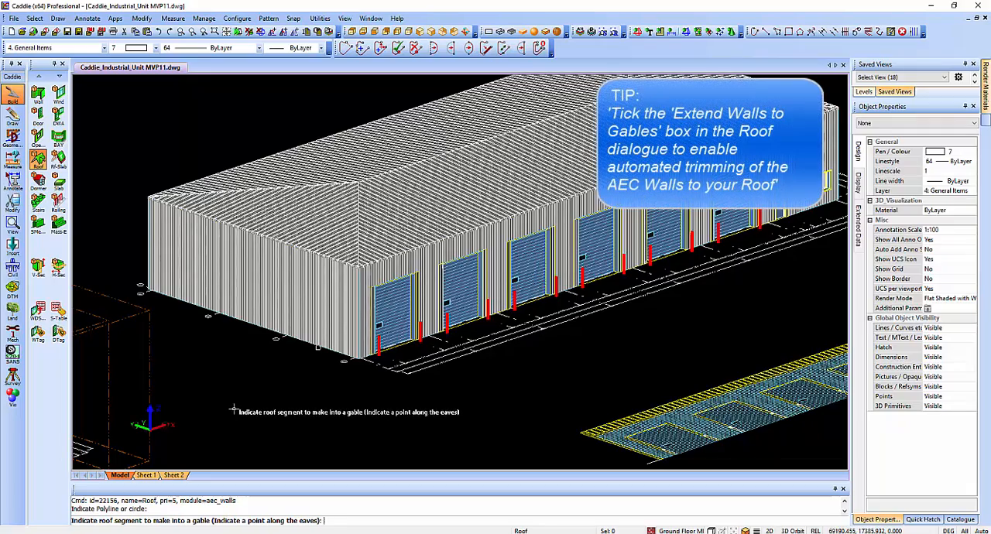
Make the roof segment above the windowless end wall a gable and trim that end wall to the roof.
{"action": "mouse_move", "coordinate": [229, 361]}
{"action": "middle_mouse_down", "text": "shift"}
{"action": "mouse_move", "coordinate": [262, 411]}
{"action": "mouse_move", "coordinate": [325, 409]}
{"action": "middle_mouse_up", "text": "shift"}
{"action": "mouse_move", "coordinate": [696, 385]}
{"action": "middle_mouse_down", "text": "shift"}
{"action": "mouse_move", "coordinate": [772, 276]}
{"action": "mouse_move", "coordinate": [809, 282]}
{"action": "middle_mouse_up", "text": "shift"}
{"action": "middle_click_drag", "start_coordinate": [501, 230], "coordinate": [664, 250], "text": "shift"}
{"action": "left_click", "coordinate": [471, 370]}
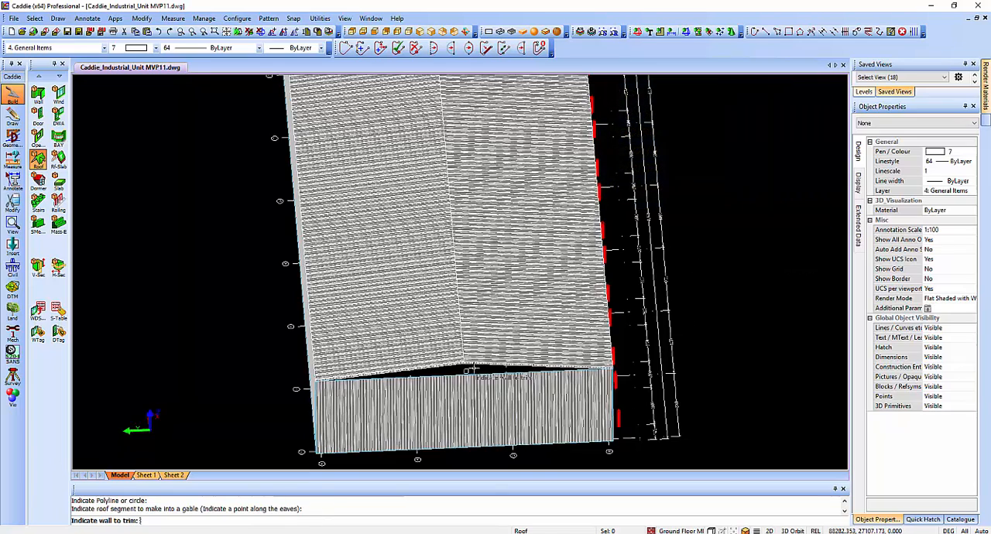
{"action": "middle_click_drag", "start_coordinate": [478, 402], "coordinate": [475, 405], "text": "shift"}
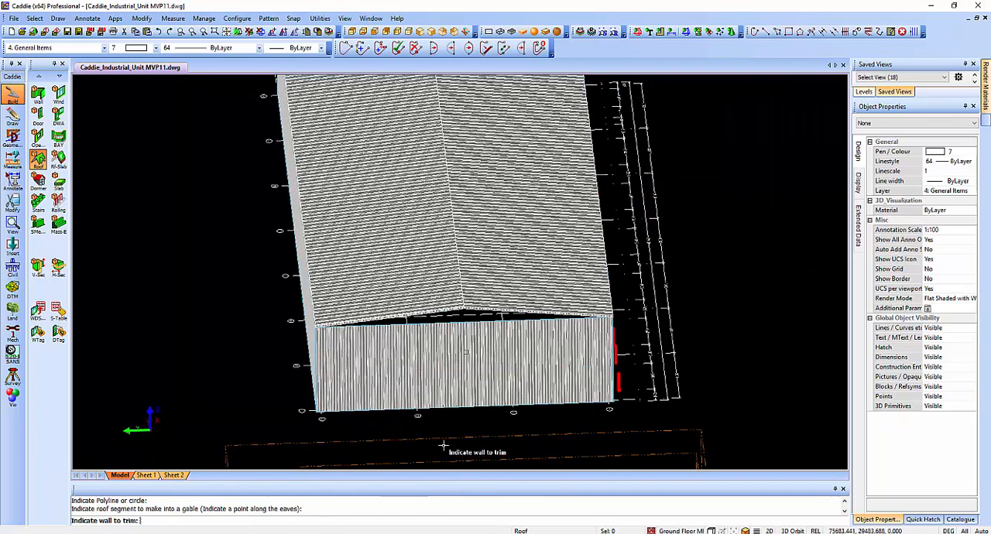
{"action": "left_click", "coordinate": [481, 396]}
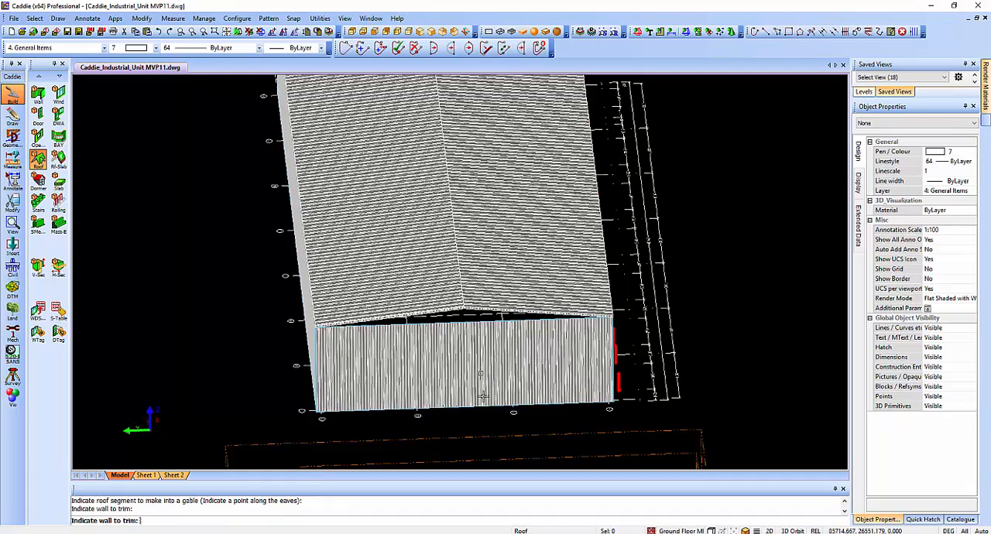
{"action": "right_click", "coordinate": [486, 459]}
Make the opposite roof end above the office windows a gable and trim its end wall to the roof.
{"action": "middle_click_drag", "start_coordinate": [549, 221], "coordinate": [521, 399], "text": "shift"}
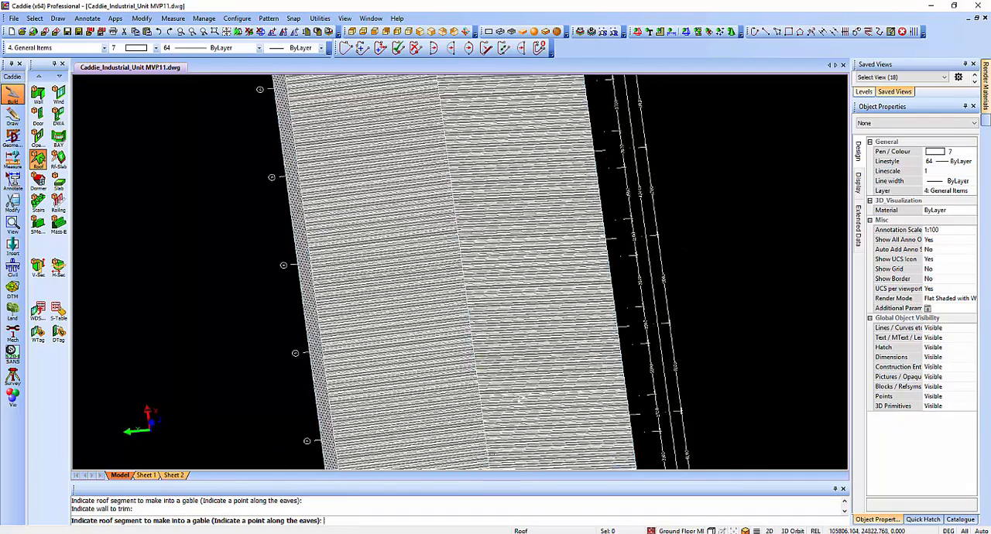
{"action": "middle_click_drag", "start_coordinate": [511, 201], "coordinate": [547, 436], "text": "shift"}
{"action": "middle_click_drag", "start_coordinate": [466, 251], "coordinate": [491, 433]}
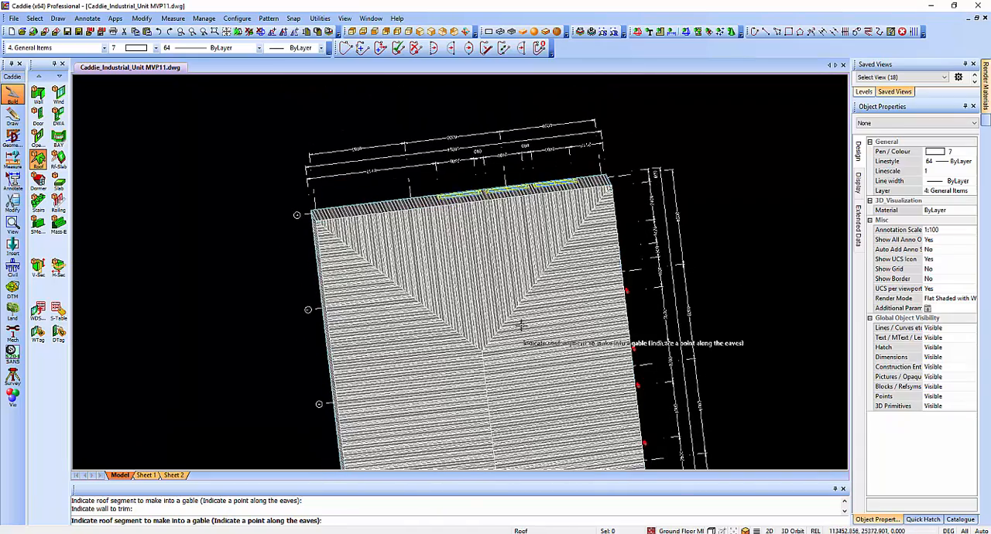
{"action": "left_click", "coordinate": [463, 210]}
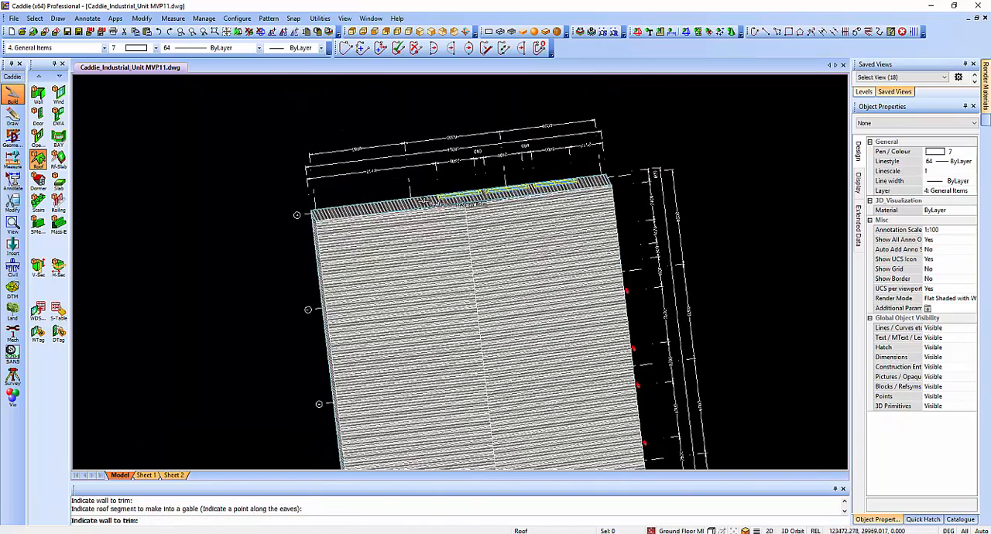
{"action": "left_click", "coordinate": [424, 202]}
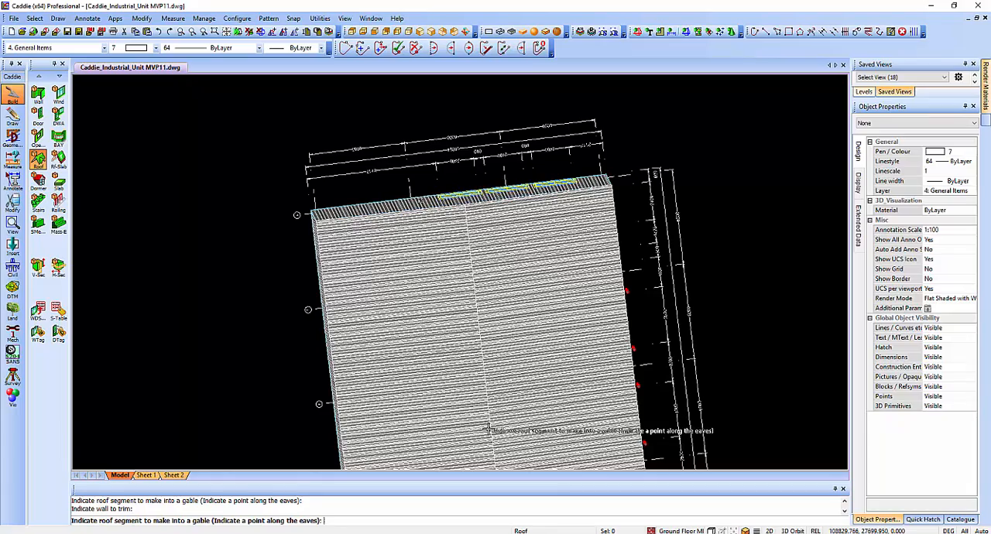
{"action": "left_click", "coordinate": [526, 410]}
Finish the roof command and examine both gable ends and the overhead door side of the unit in 3D.
{"action": "middle_click_drag", "start_coordinate": [411, 314], "coordinate": [422, 313], "text": "shift"}
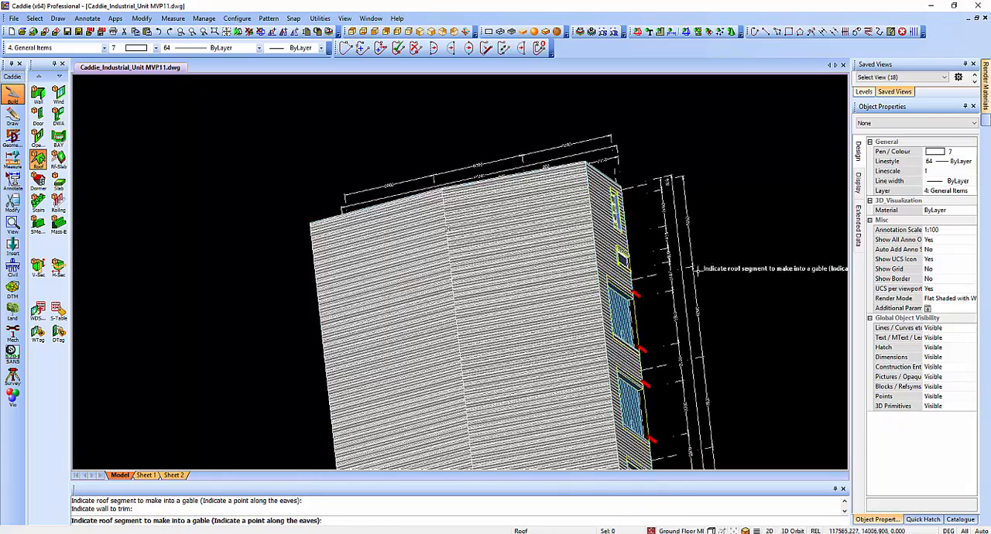
{"action": "middle_click_drag", "start_coordinate": [695, 273], "coordinate": [626, 442], "text": "shift"}
{"action": "middle_click_drag", "start_coordinate": [450, 352], "coordinate": [534, 347], "text": "shift"}
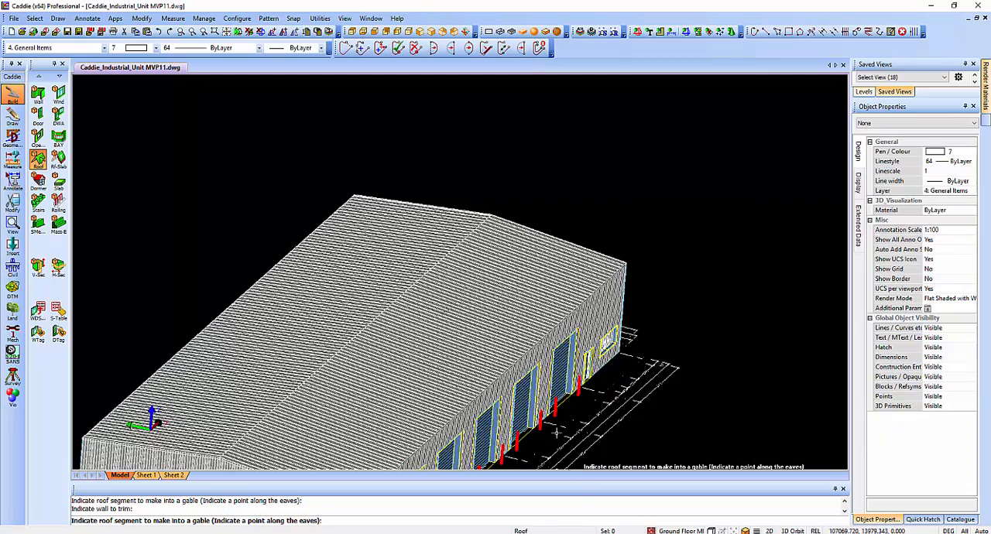
{"action": "middle_click_drag", "start_coordinate": [573, 400], "coordinate": [504, 345], "text": "shift"}
{"action": "scroll", "coordinate": [479, 387], "scroll_direction": "up", "scroll_amount": 3}
{"action": "key", "text": "Escape"}
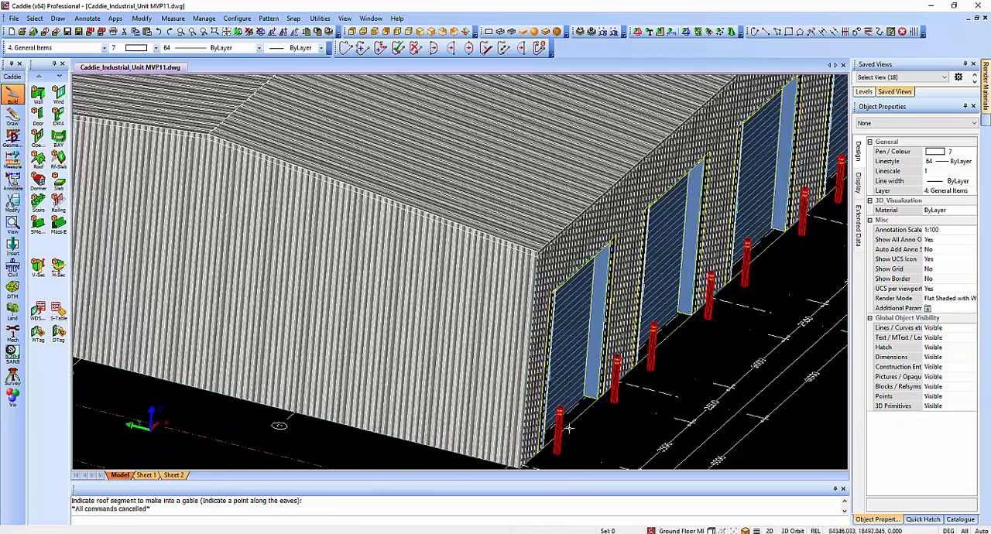
{"action": "middle_click_drag", "start_coordinate": [459, 424], "coordinate": [471, 369], "text": "shift"}
{"action": "middle_click_drag", "start_coordinate": [565, 382], "coordinate": [465, 367], "text": "shift"}
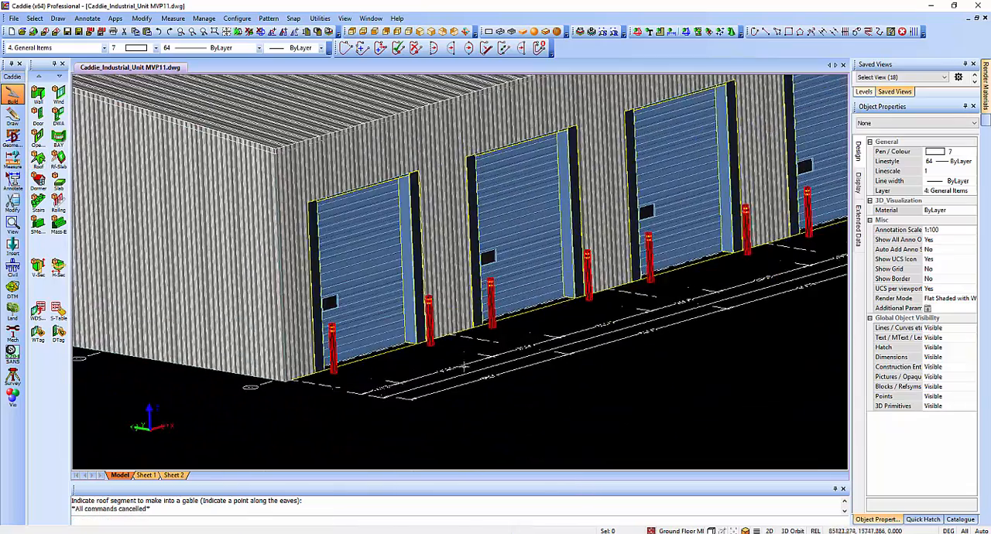
Show the unit in plan view, delete the old elevation below the plan, and set the render mode to 2D wireframe.
{"action": "key", "text": "v"}
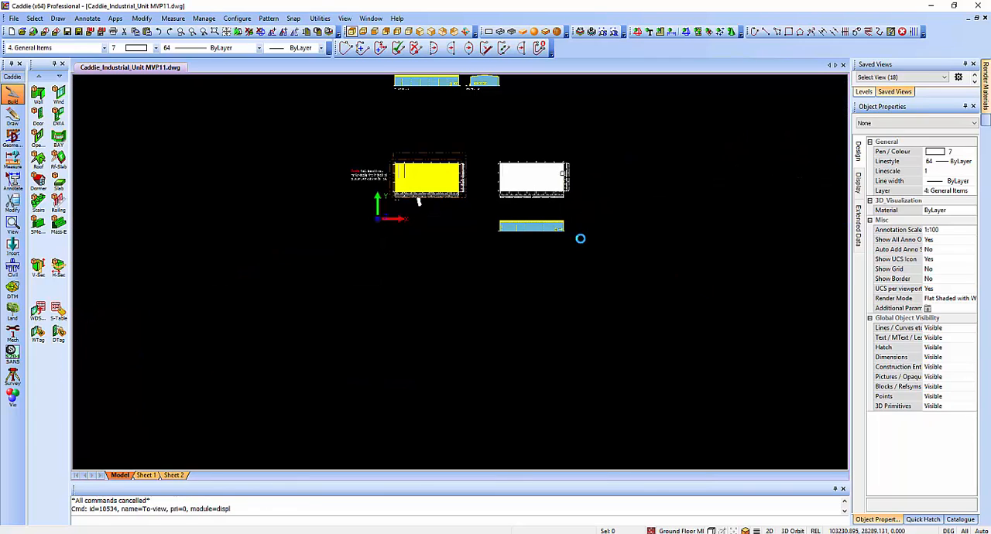
{"action": "scroll", "coordinate": [551, 205], "scroll_direction": "up", "scroll_amount": 5}
{"action": "key", "text": "Delete"}
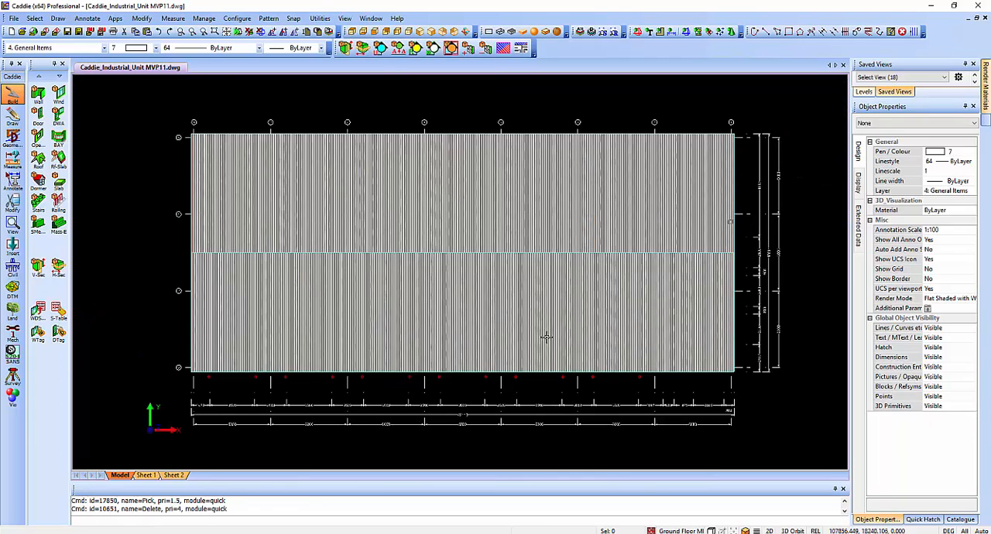
{"action": "left_click", "coordinate": [500, 31]}
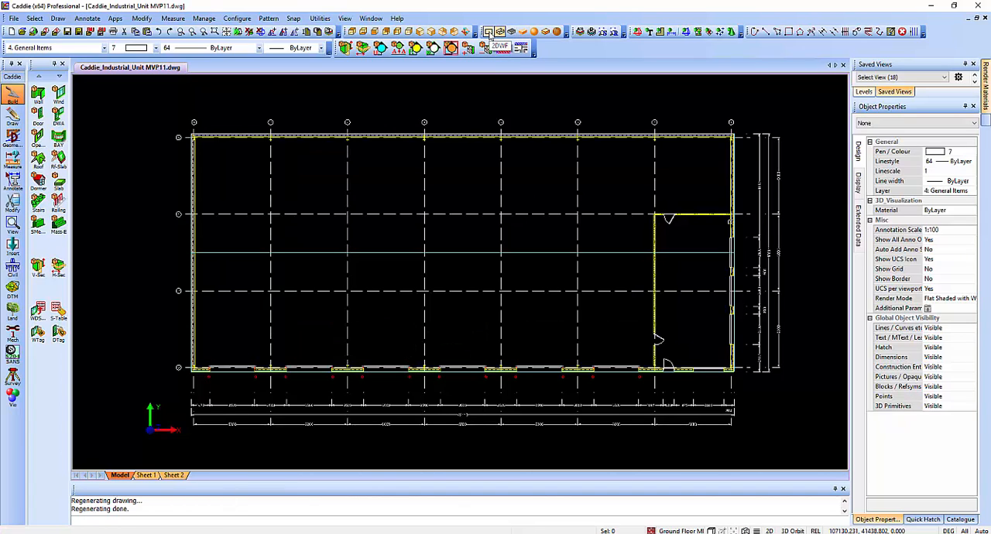
{"action": "left_click", "coordinate": [488, 32]}
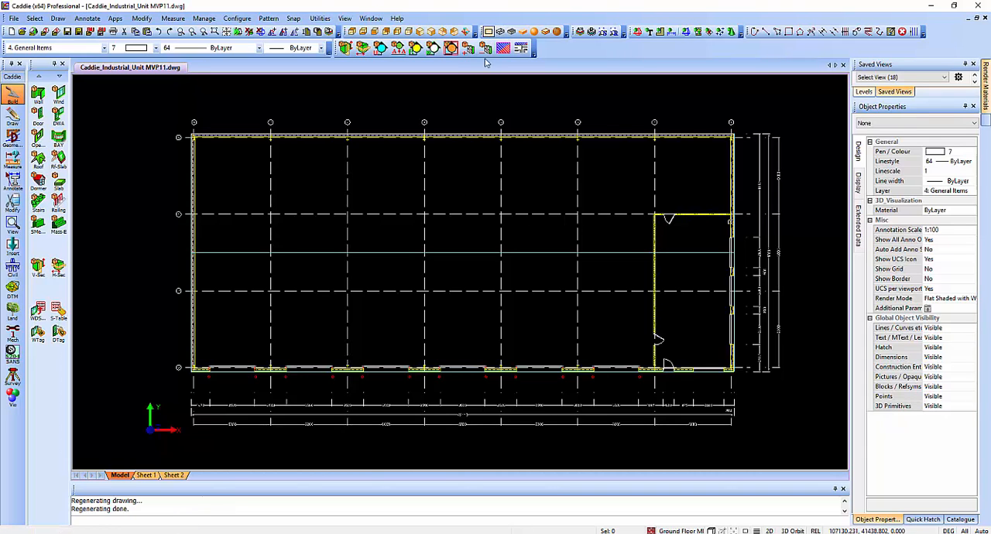
Create a vertical Quick Section from a line along the overhead door side, covering the whole unit, and place the elevation above the plan.
{"action": "scroll", "coordinate": [405, 193], "scroll_direction": "down", "scroll_amount": 5}
{"action": "mouse_move", "coordinate": [446, 246]}
{"action": "middle_mouse_down"}
{"action": "mouse_move", "coordinate": [484, 276]}
{"action": "mouse_move", "coordinate": [473, 305]}
{"action": "middle_mouse_up"}
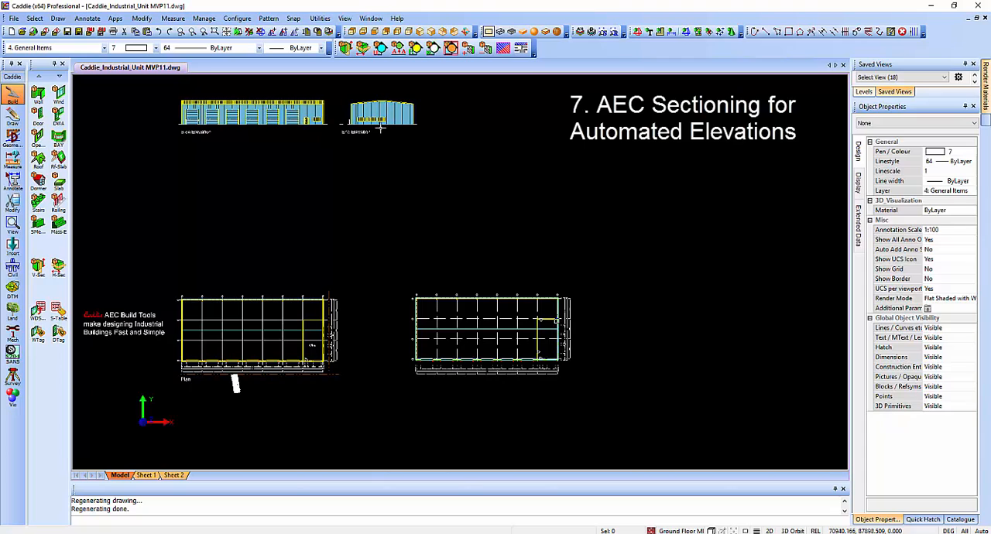
{"action": "middle_click_drag", "start_coordinate": [534, 374], "coordinate": [509, 343]}
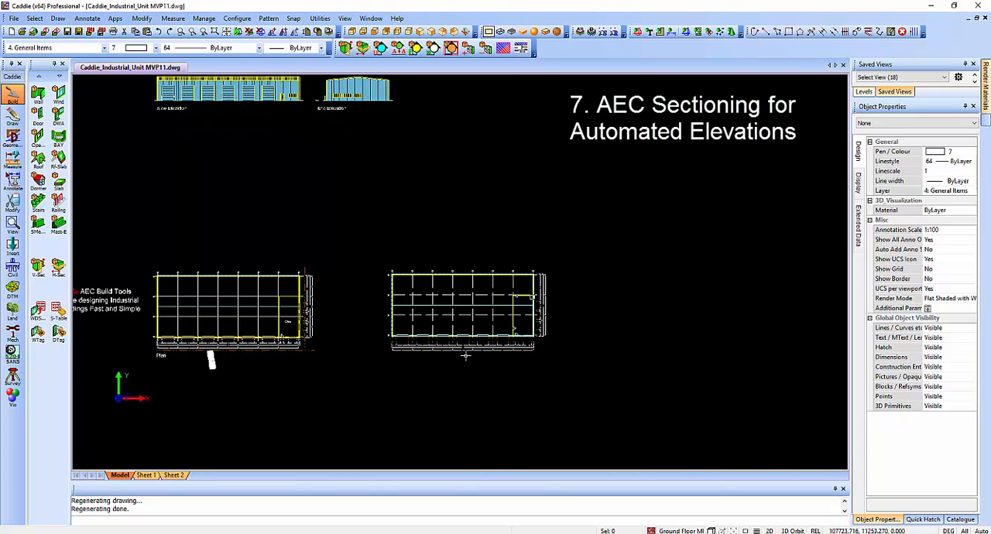
{"action": "scroll", "coordinate": [466, 352], "scroll_direction": "up", "scroll_amount": 4}
{"action": "middle_click_drag", "start_coordinate": [466, 315], "coordinate": [398, 334]}
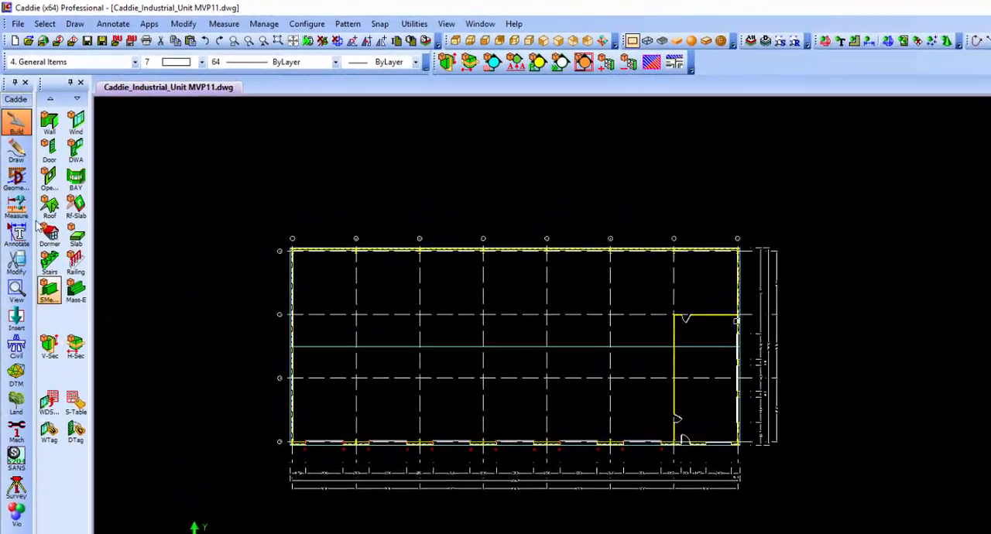
{"action": "left_click", "coordinate": [56, 391]}
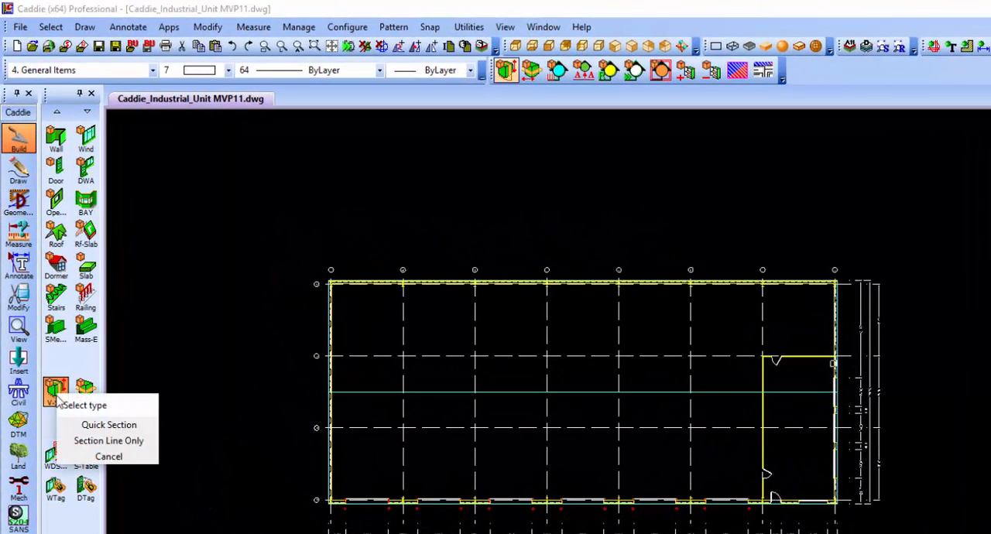
{"action": "left_click", "coordinate": [135, 426]}
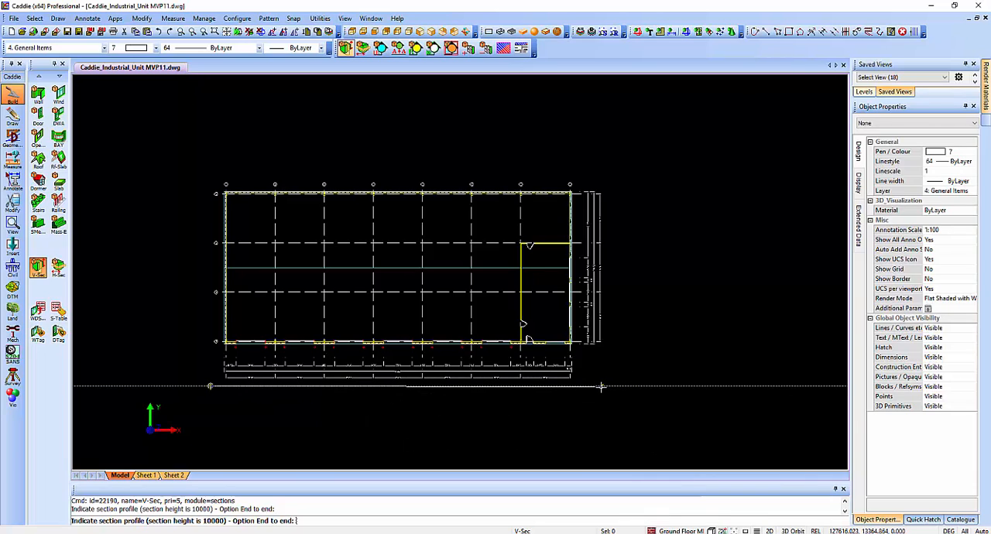
{"action": "right_click", "coordinate": [628, 378]}
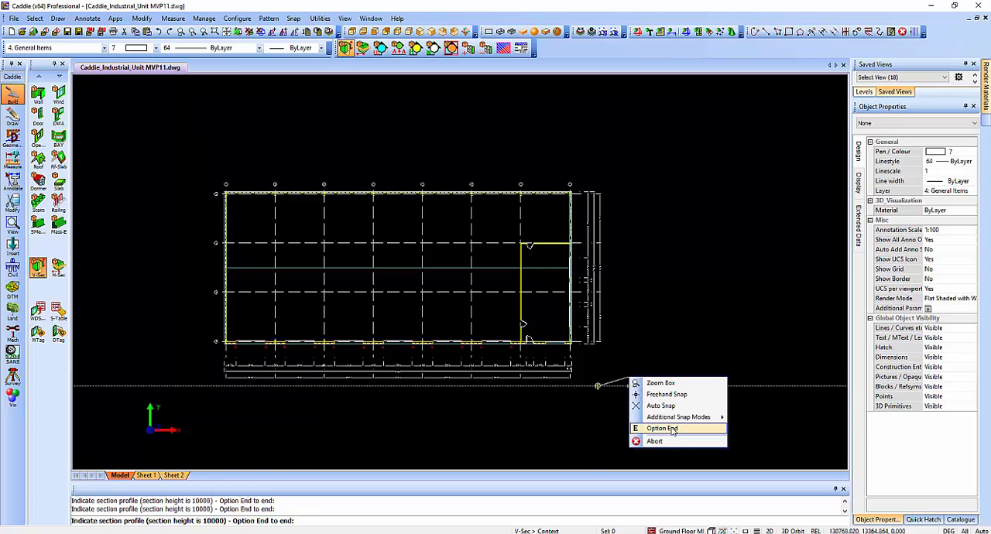
{"action": "left_click", "coordinate": [661, 429]}
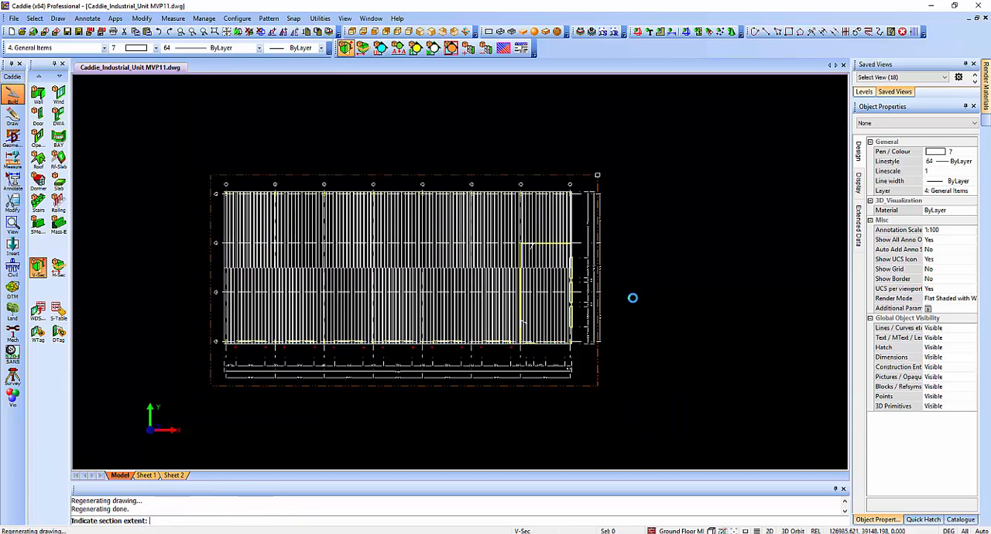
{"action": "left_click", "coordinate": [579, 278]}
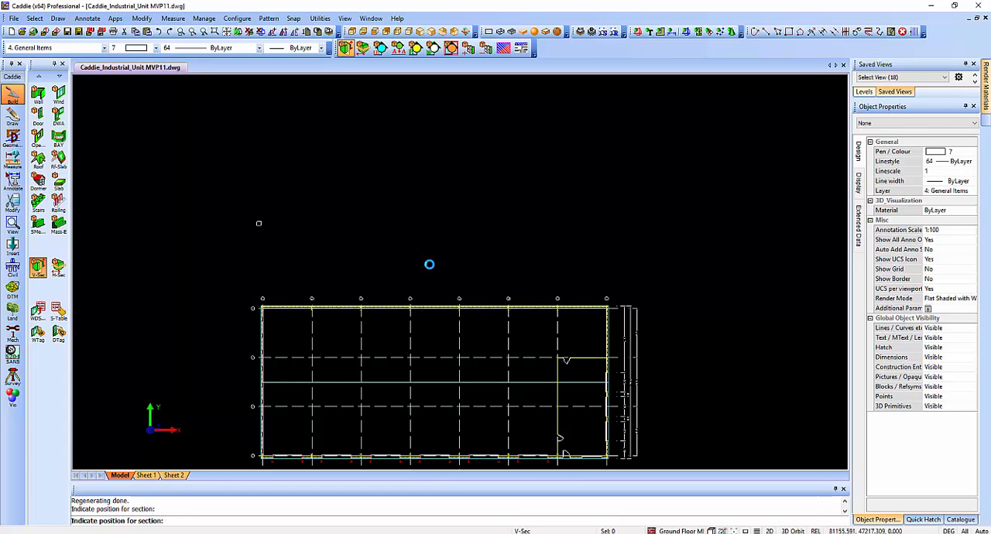
{"action": "middle_click_drag", "start_coordinate": [680, 280], "coordinate": [529, 246]}
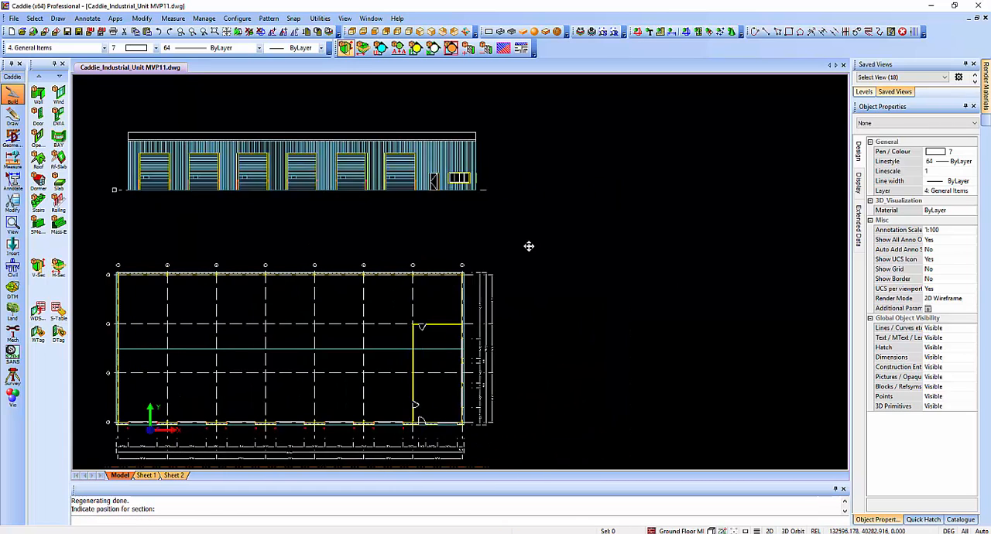
Create a second vertical Quick Section from a line beside the office end, and place the end elevation level with the front elevation.
{"action": "left_click", "coordinate": [37, 265]}
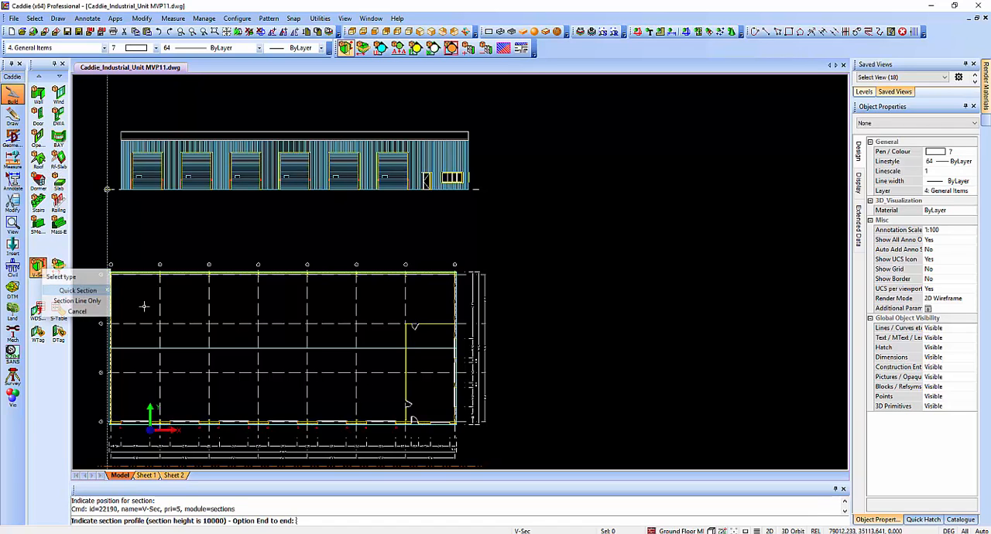
{"action": "left_click", "coordinate": [85, 301]}
{"action": "left_click", "coordinate": [500, 449]}
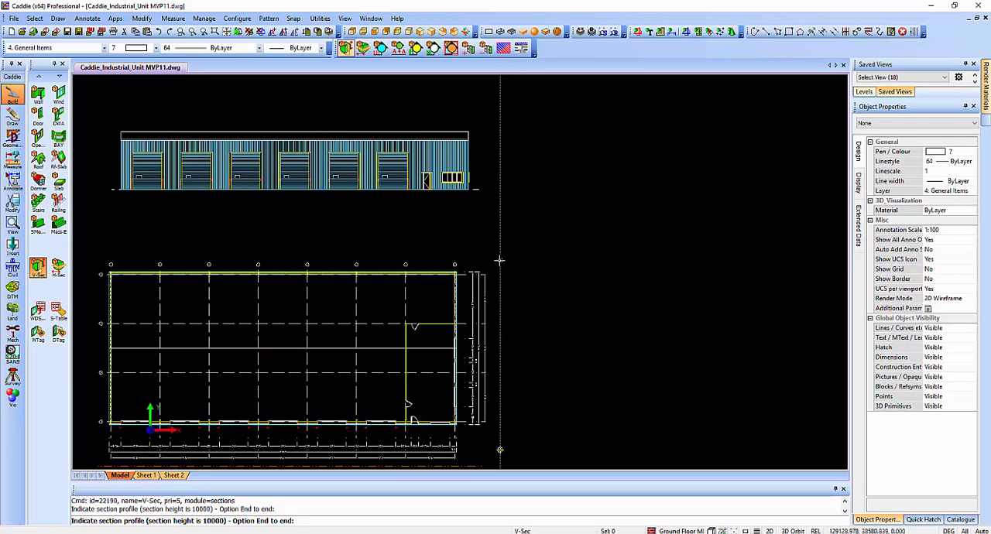
{"action": "left_click", "coordinate": [499, 260]}
{"action": "right_click", "coordinate": [611, 262]}
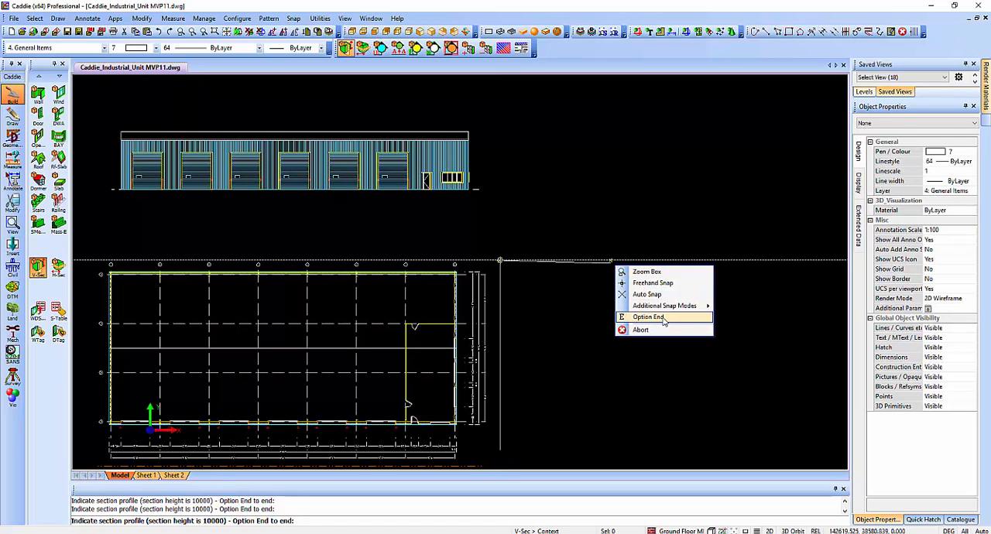
{"action": "left_click", "coordinate": [663, 318]}
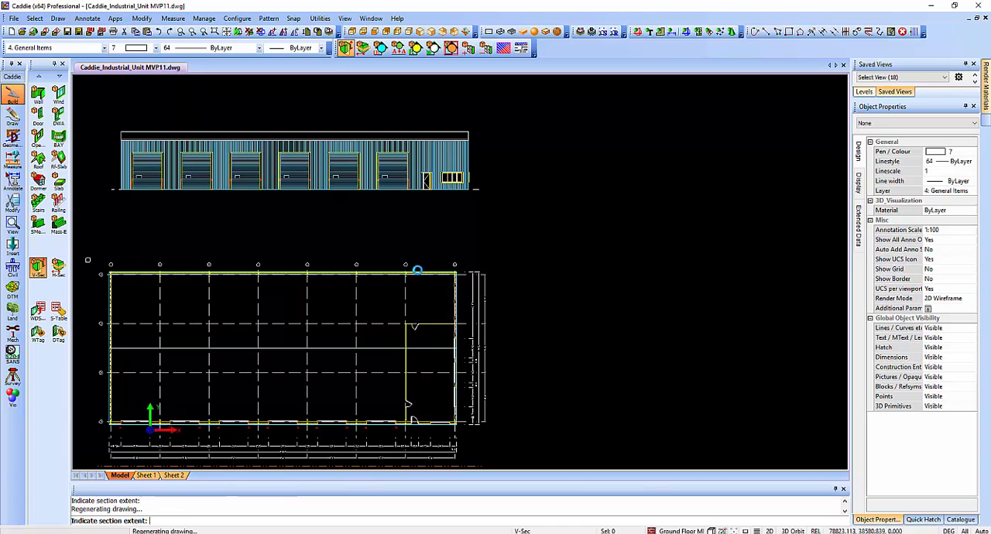
{"action": "left_click", "coordinate": [554, 241]}
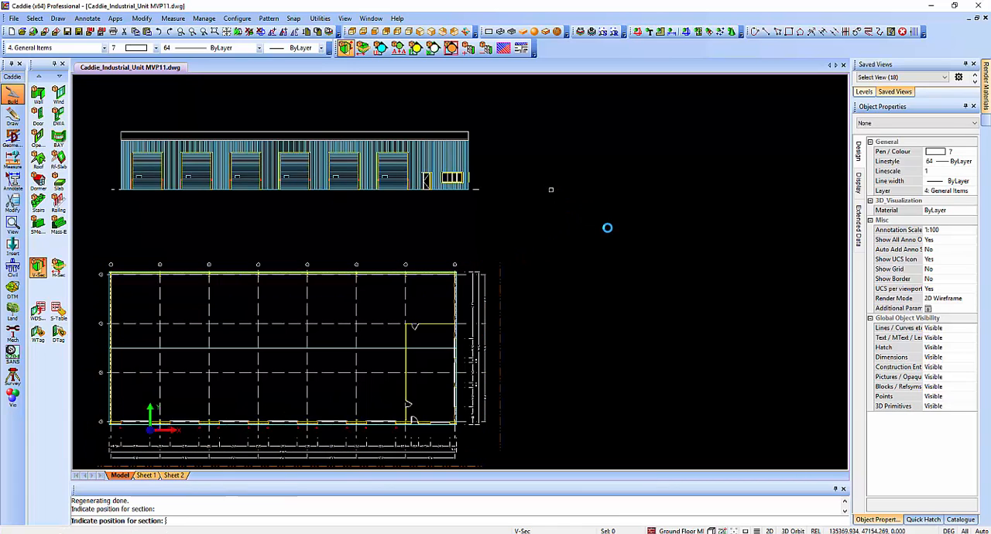
Move the end elevation horizontally closer to the front elevation, keeping both on the same ground line.
{"action": "scroll", "coordinate": [614, 167], "scroll_direction": "up", "scroll_amount": 4}
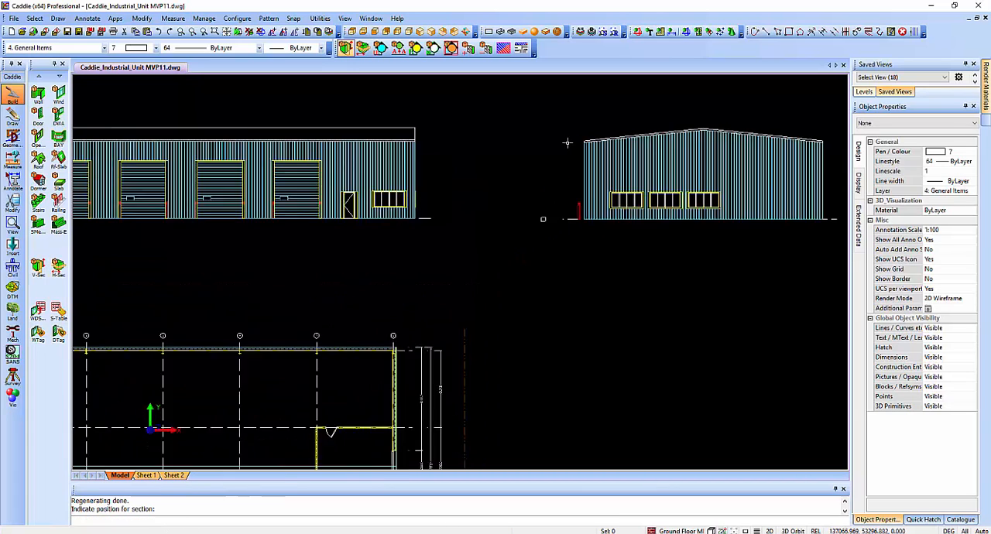
{"action": "left_click", "coordinate": [625, 224]}
{"action": "right_click", "coordinate": [644, 241]}
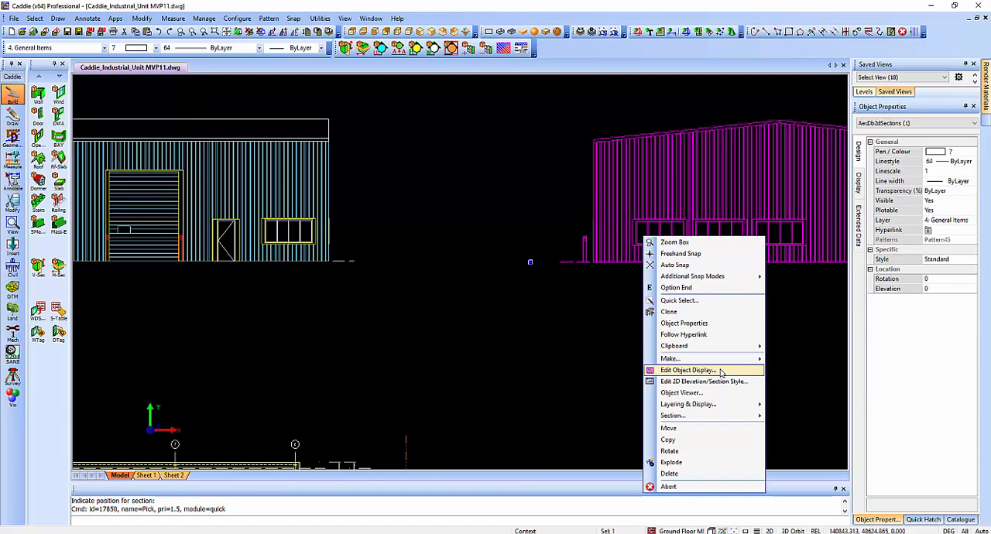
{"action": "left_click", "coordinate": [691, 427]}
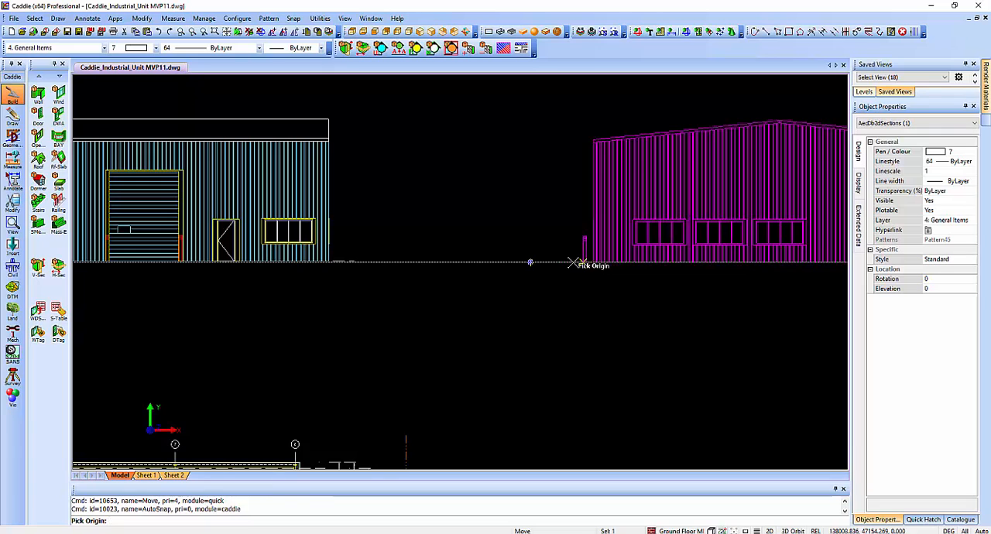
{"action": "left_click", "coordinate": [577, 263]}
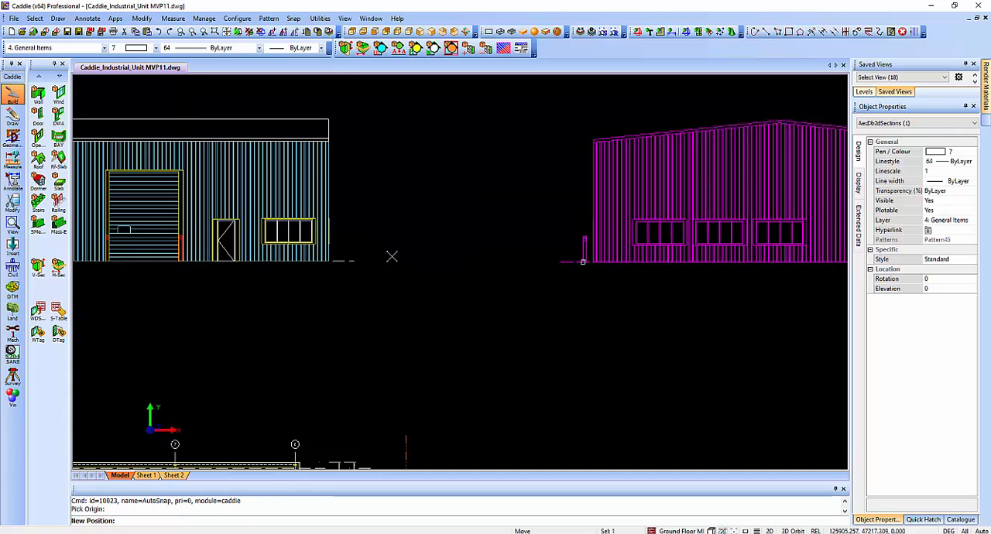
{"action": "left_click", "coordinate": [505, 283]}
{"action": "scroll", "coordinate": [514, 316], "scroll_direction": "down", "scroll_amount": 2}
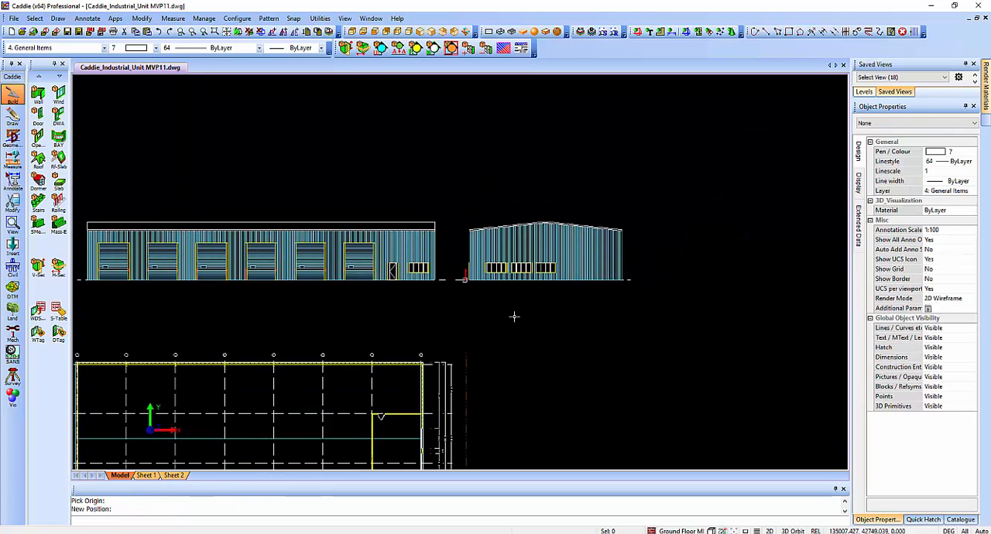
Compare the new elevations with the finished Side Elevation and End Elevation, examining the trim along the roof and wall edges.
{"action": "scroll", "coordinate": [573, 282], "scroll_direction": "down", "scroll_amount": 1}
{"action": "scroll", "coordinate": [566, 309], "scroll_direction": "down", "scroll_amount": 3}
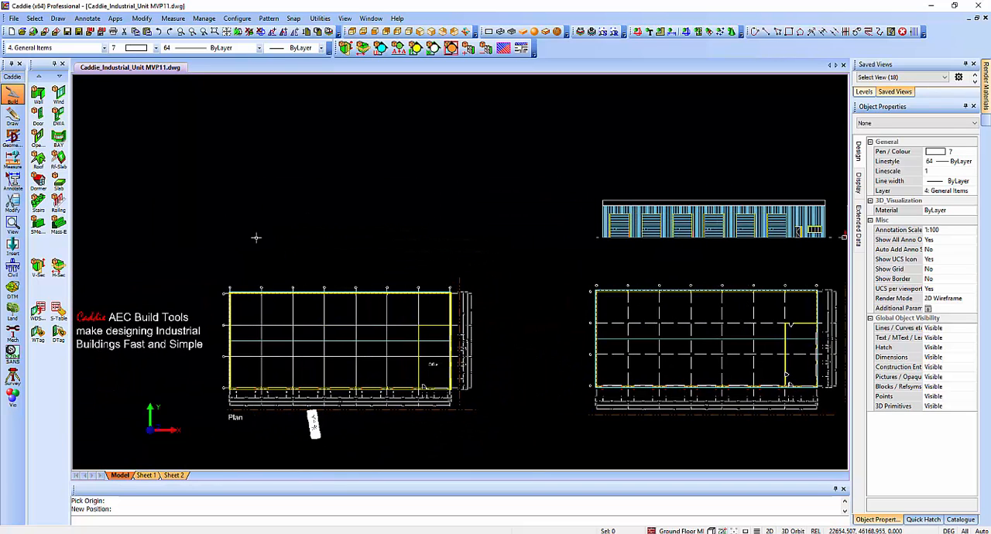
{"action": "scroll", "coordinate": [652, 192], "scroll_direction": "up", "scroll_amount": 9}
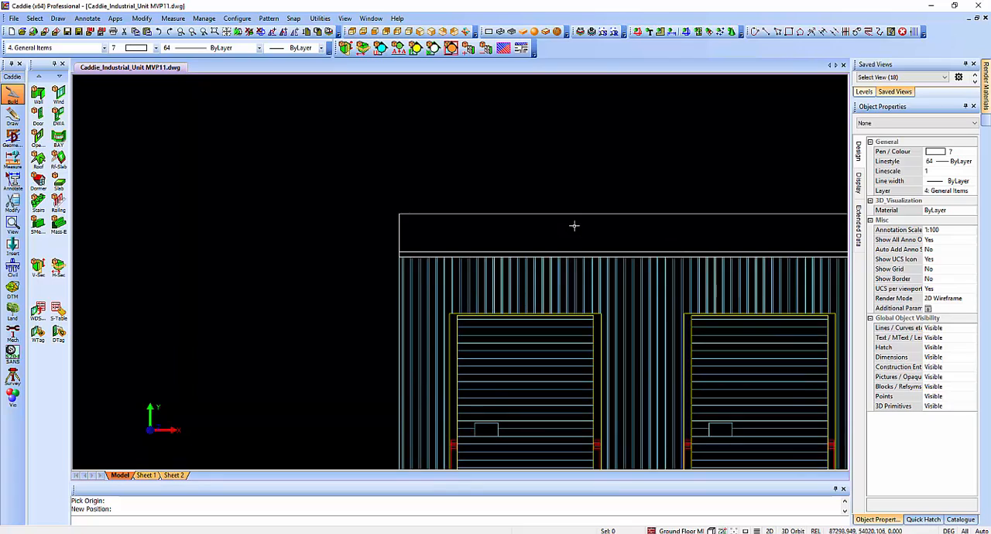
{"action": "scroll", "coordinate": [575, 225], "scroll_direction": "down", "scroll_amount": 6}
{"action": "scroll", "coordinate": [358, 259], "scroll_direction": "down", "scroll_amount": 4}
{"action": "middle_click_drag", "start_coordinate": [222, 257], "coordinate": [311, 341]}
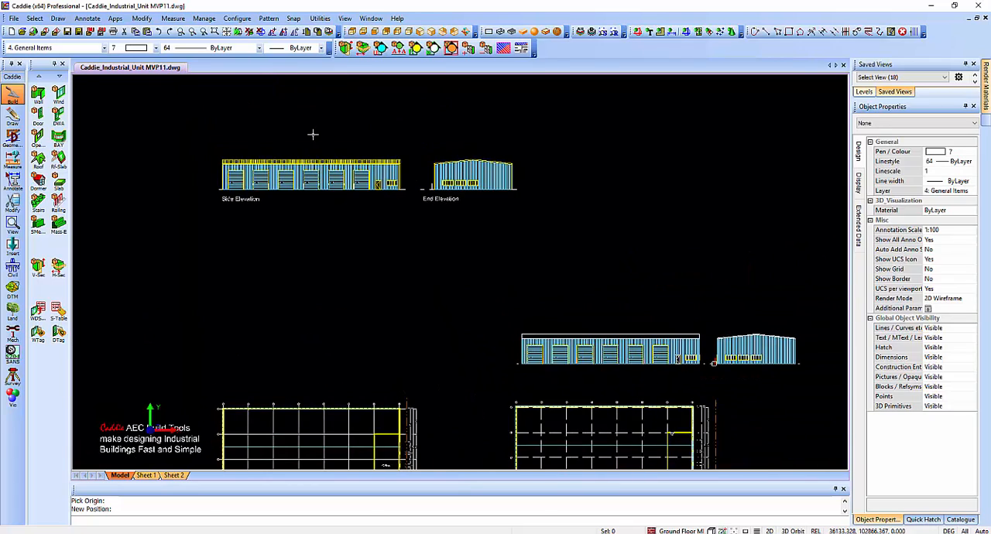
{"action": "scroll", "coordinate": [290, 154], "scroll_direction": "up", "scroll_amount": 5}
{"action": "scroll", "coordinate": [199, 185], "scroll_direction": "up", "scroll_amount": 5}
{"action": "scroll", "coordinate": [184, 191], "scroll_direction": "down", "scroll_amount": 6}
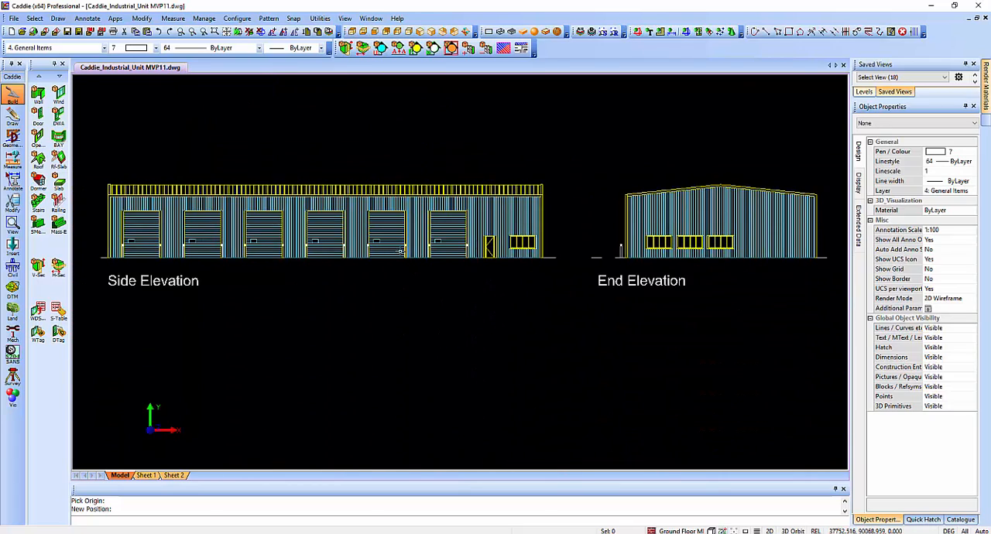
{"action": "scroll", "coordinate": [400, 252], "scroll_direction": "down", "scroll_amount": 3}
{"action": "middle_click_drag", "start_coordinate": [550, 291], "coordinate": [442, 269]}
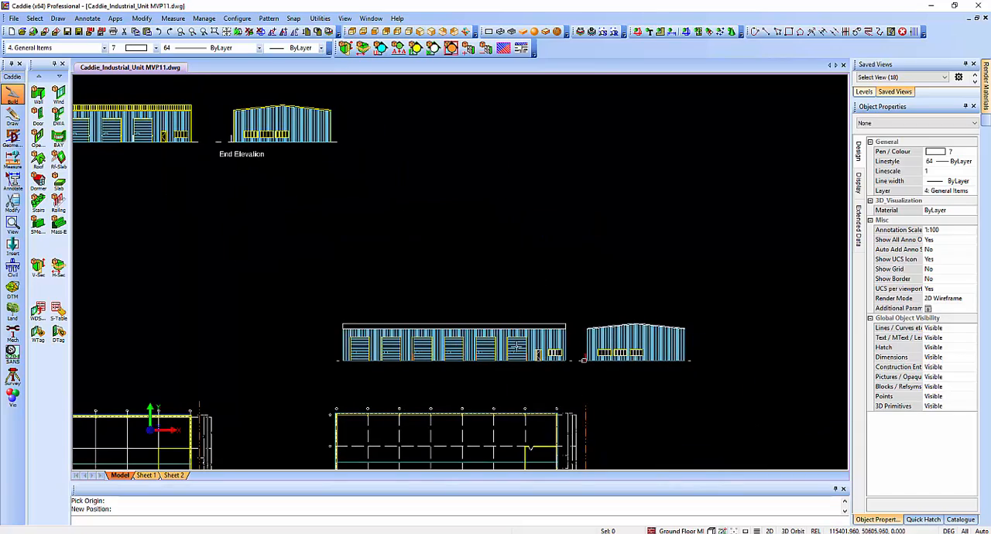
Show the new unit's 3D objects and align the UCS with the face of the windowless gable end wall.
{"action": "middle_click_drag", "start_coordinate": [554, 379], "coordinate": [521, 277], "text": "shift"}
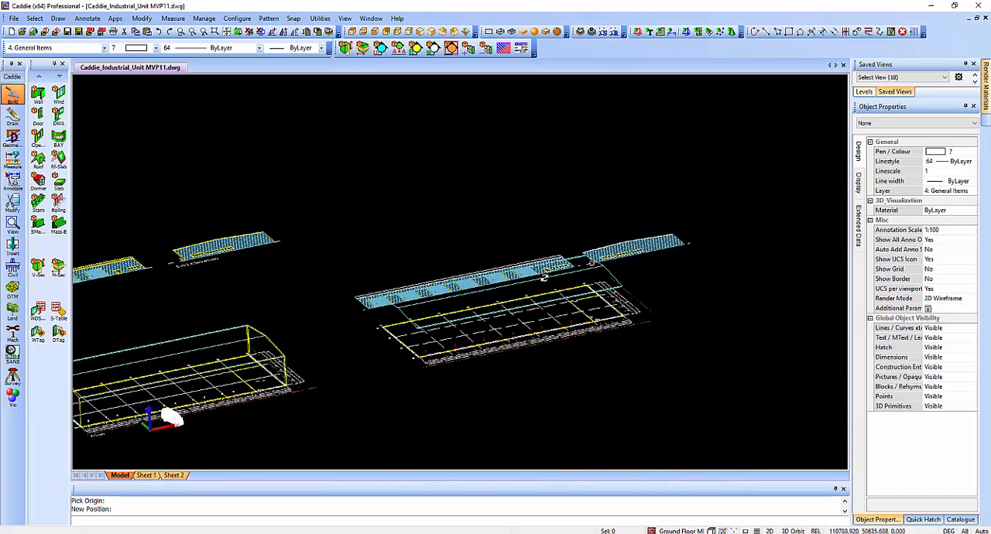
{"action": "scroll", "coordinate": [424, 350], "scroll_direction": "up", "scroll_amount": 4}
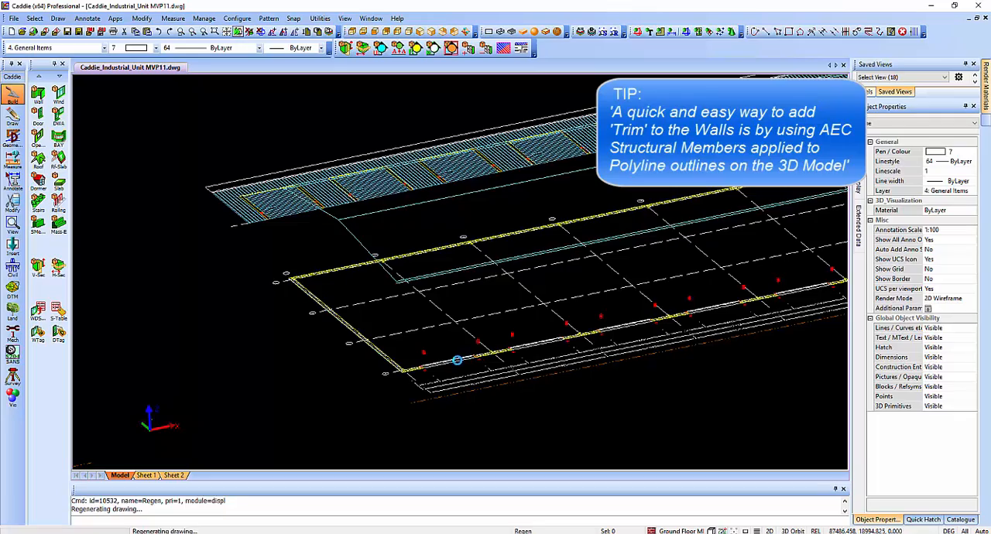
{"action": "scroll", "coordinate": [425, 294], "scroll_direction": "up", "scroll_amount": 2}
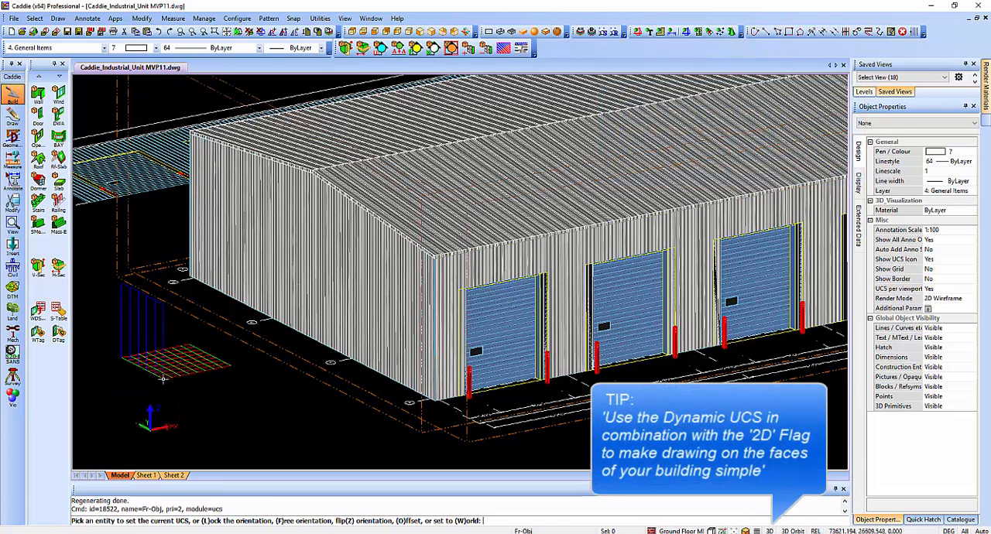
{"action": "right_click", "coordinate": [168, 383]}
{"action": "left_click", "coordinate": [189, 395]}
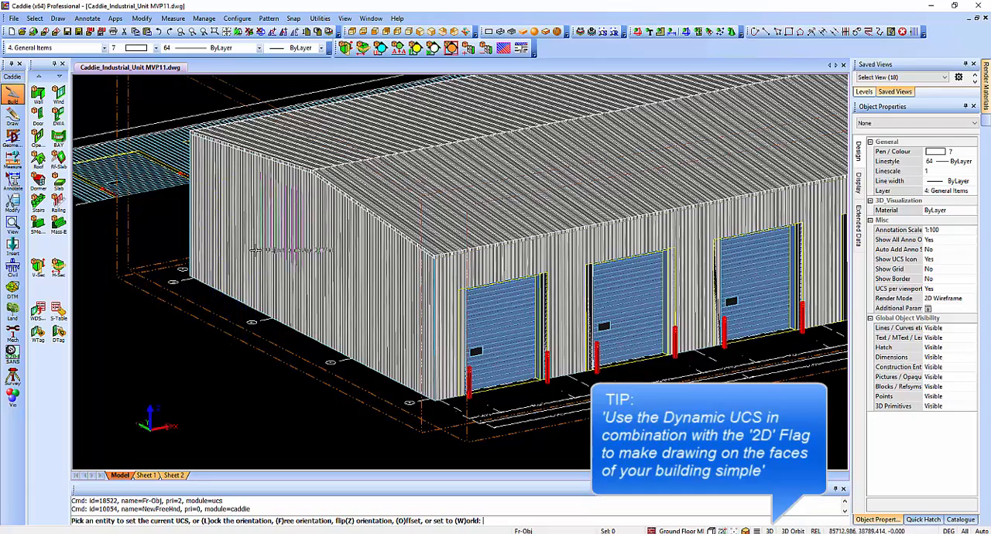
{"action": "left_click", "coordinate": [240, 261]}
{"action": "scroll", "coordinate": [179, 279], "scroll_direction": "up", "scroll_amount": 2}
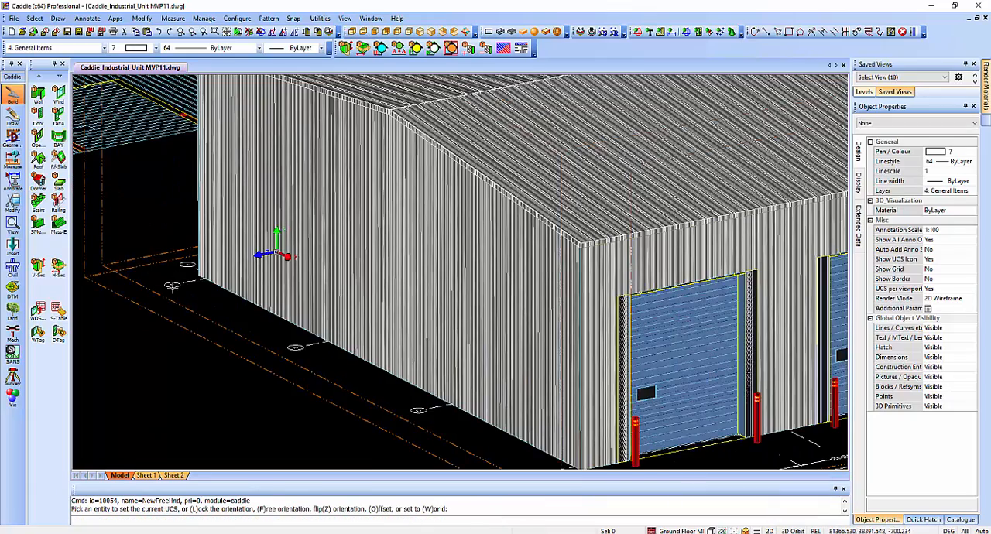
{"action": "scroll", "coordinate": [125, 265], "scroll_direction": "down", "scroll_amount": 2}
Start a polyline with Endpoint snap at the rear base corner of the windowless gable wall.
{"action": "left_click", "coordinate": [11, 116]}
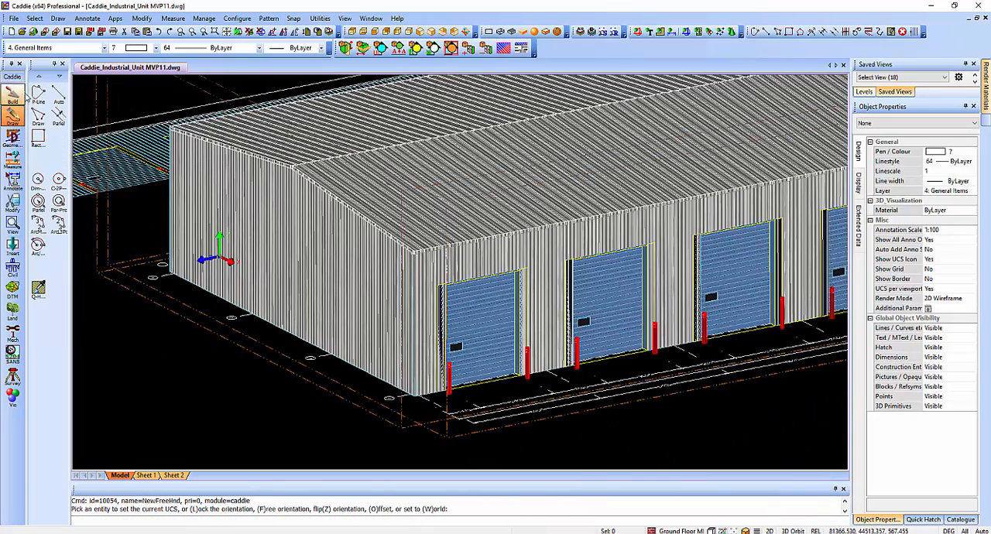
{"action": "left_click", "coordinate": [38, 95]}
{"action": "right_click", "coordinate": [126, 204]}
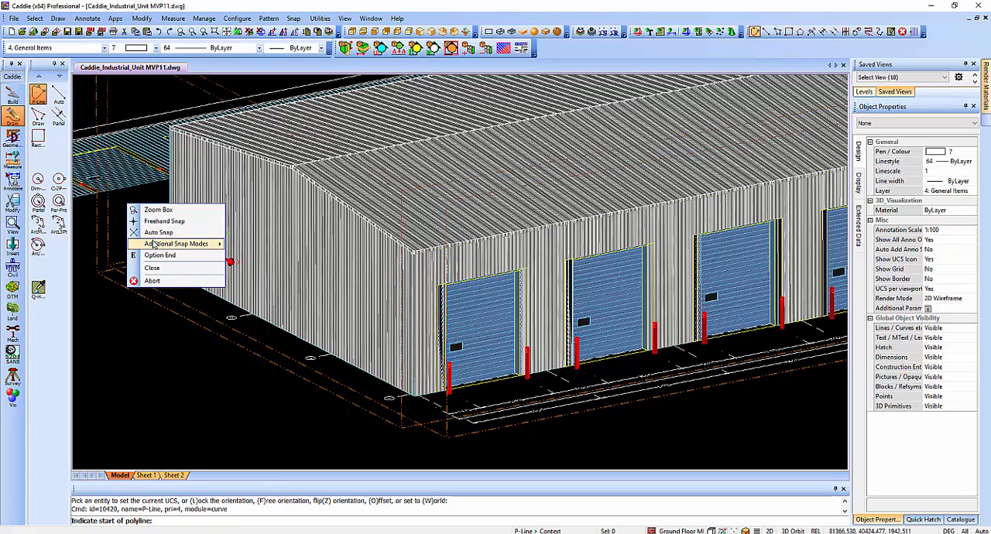
{"action": "mouse_move", "coordinate": [176, 244]}
{"action": "left_click", "coordinate": [255, 278]}
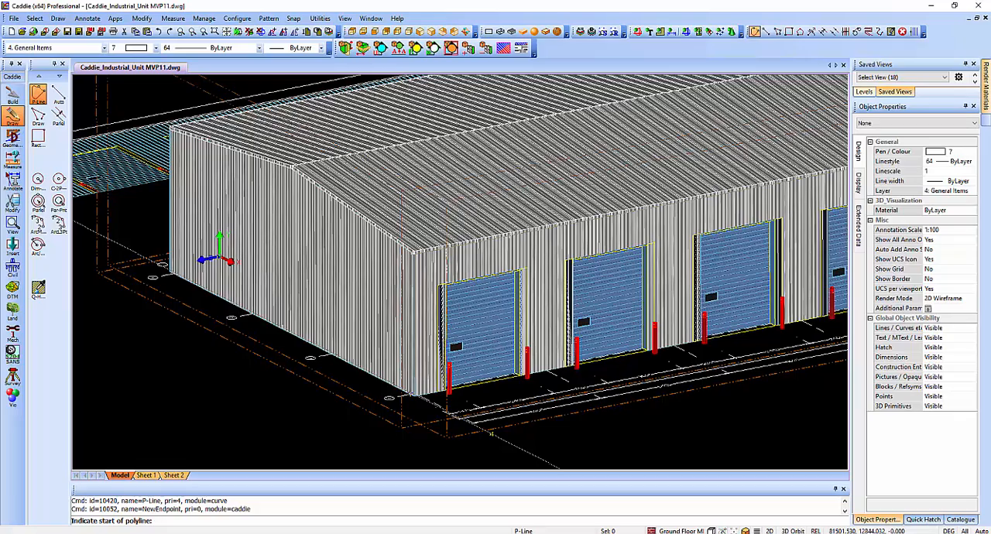
{"action": "scroll", "coordinate": [147, 224], "scroll_direction": "up", "scroll_amount": 3}
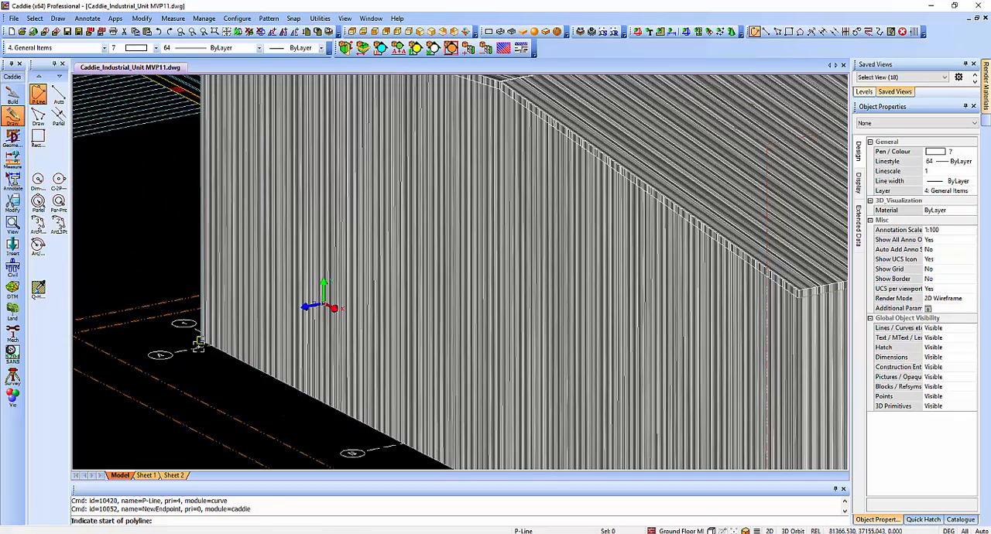
{"action": "left_click", "coordinate": [198, 345]}
Continue the polyline up to the rear eave, over the ridge to the front eave, and down to the front base corner.
{"action": "scroll", "coordinate": [237, 244], "scroll_direction": "down", "scroll_amount": 3}
{"action": "scroll", "coordinate": [200, 151], "scroll_direction": "up", "scroll_amount": 5}
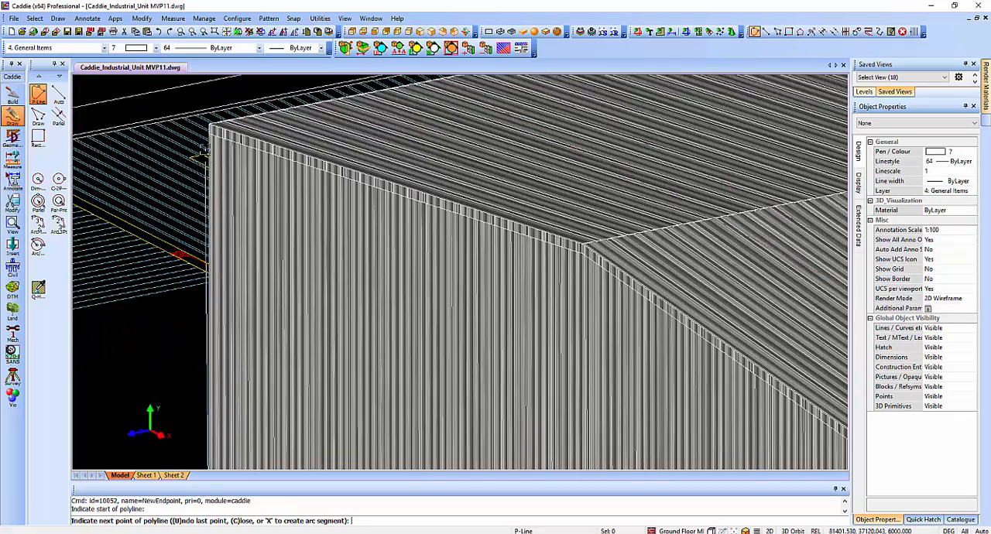
{"action": "left_click", "coordinate": [202, 151]}
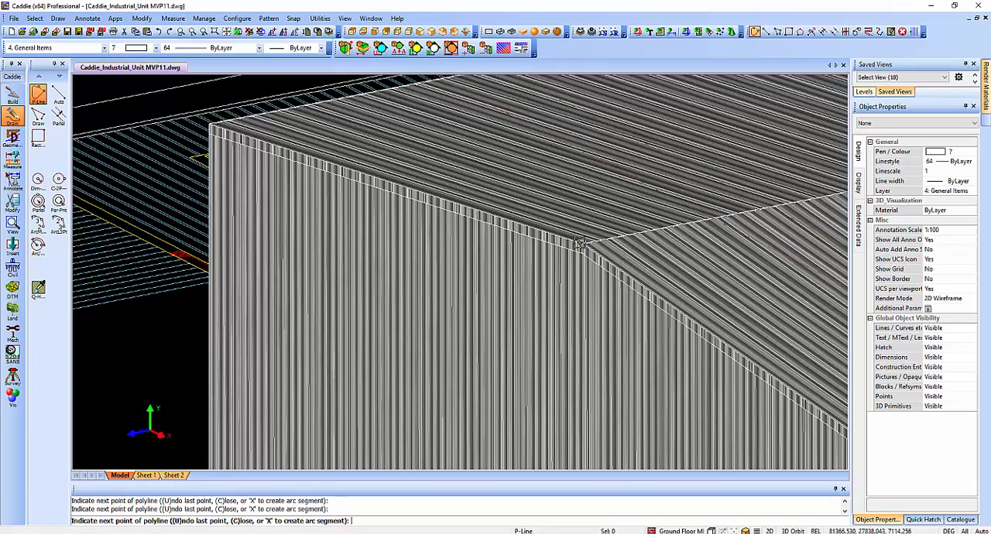
{"action": "scroll", "coordinate": [622, 304], "scroll_direction": "up", "scroll_amount": 3}
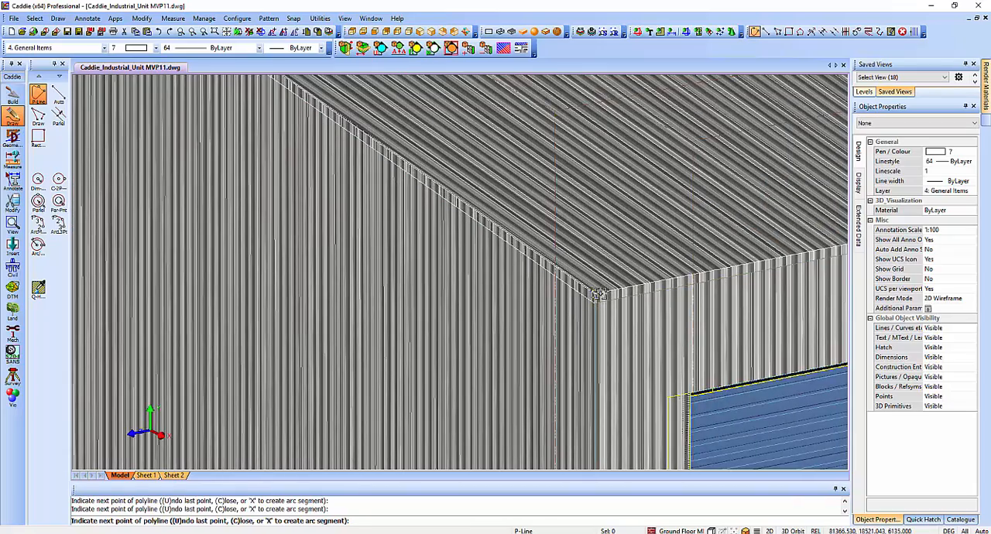
{"action": "scroll", "coordinate": [625, 398], "scroll_direction": "down", "scroll_amount": 4}
{"action": "scroll", "coordinate": [569, 434], "scroll_direction": "up", "scroll_amount": 5}
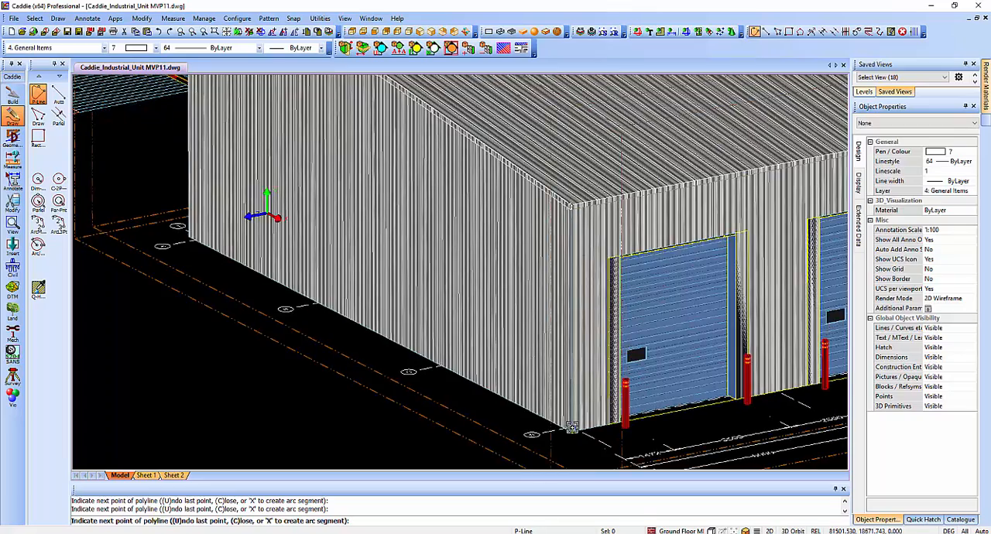
{"action": "left_click", "coordinate": [570, 444]}
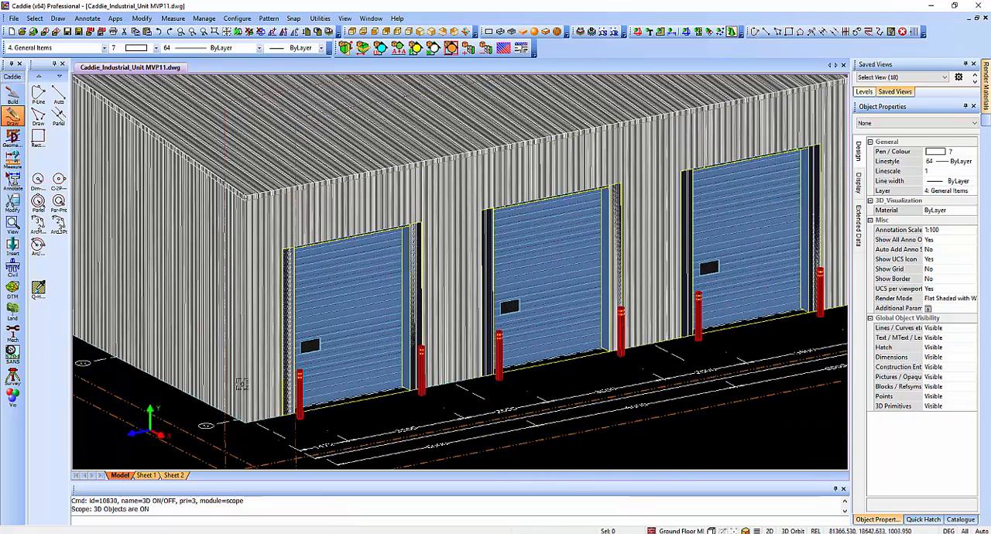
Align the UCS with the overhead door wall and start a polyline with Endpoint snap at its base corner beside the windowless gable.
{"action": "left_click", "coordinate": [151, 425]}
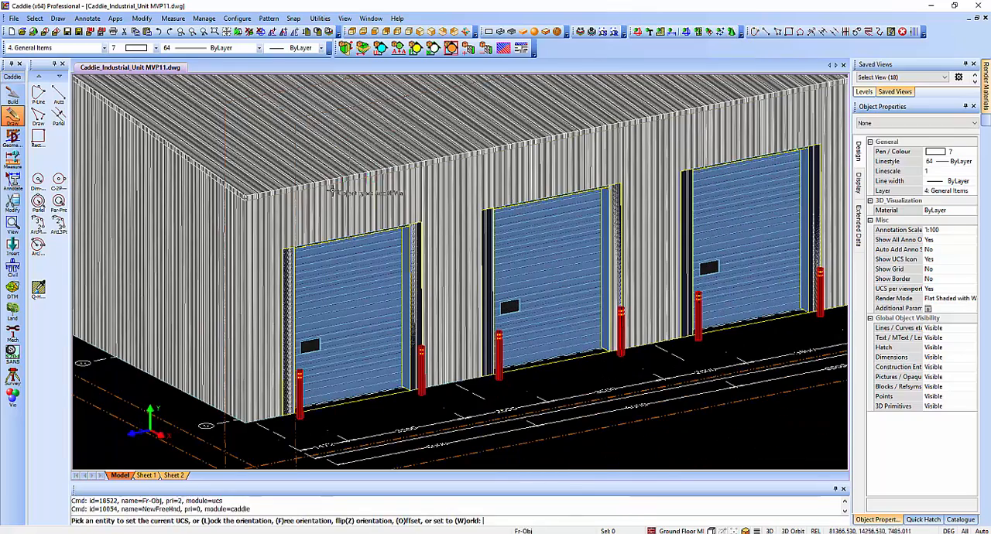
{"action": "left_click", "coordinate": [38, 94]}
{"action": "right_click", "coordinate": [216, 252]}
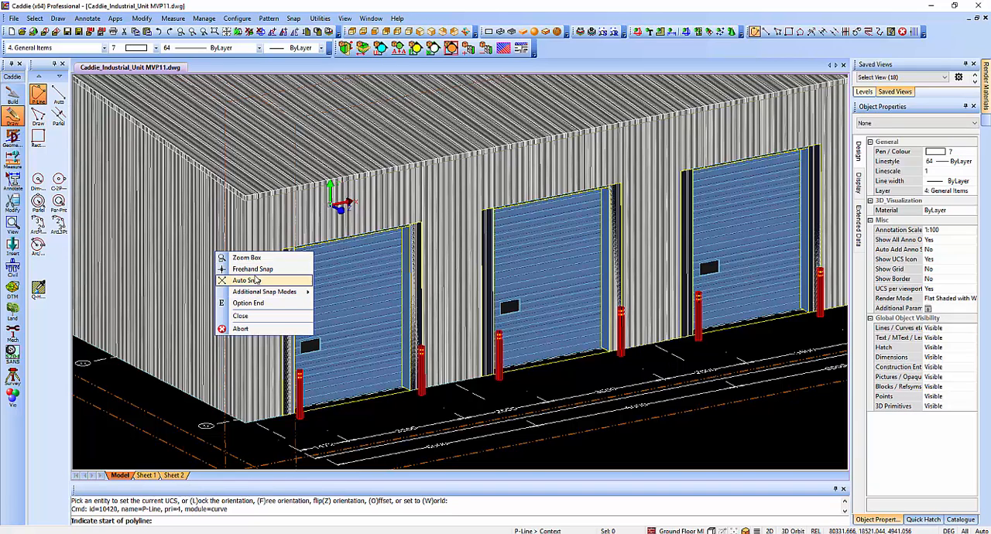
{"action": "mouse_move", "coordinate": [271, 292]}
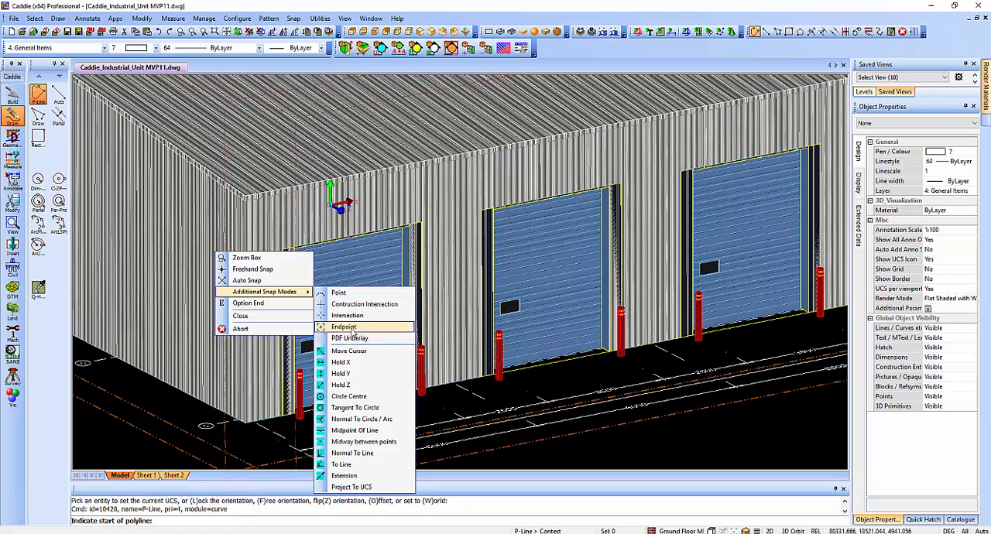
{"action": "left_click", "coordinate": [354, 325]}
{"action": "left_click", "coordinate": [243, 424]}
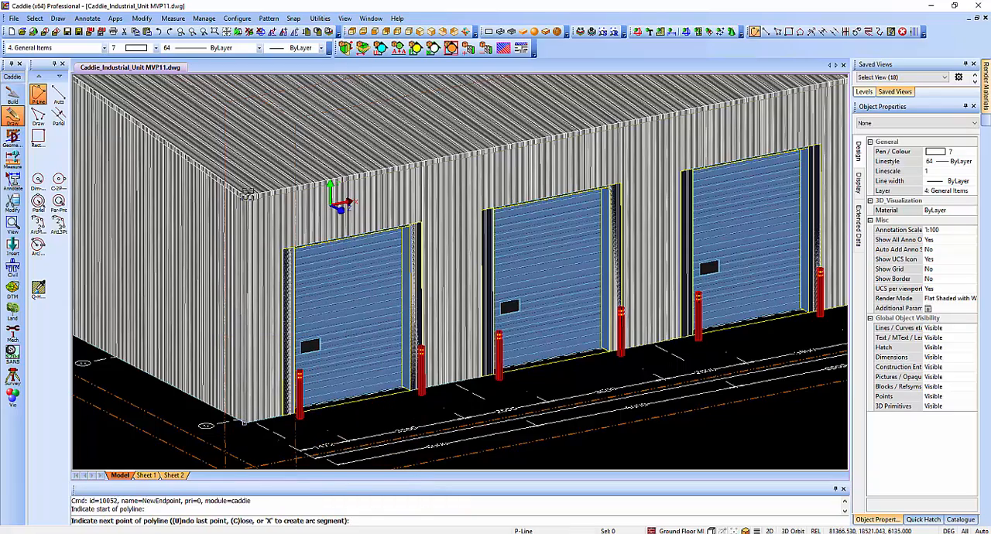
Continue the polyline up to the eave, along the overhead door wall to the office corner, and down to its base, then end it.
{"action": "left_click", "coordinate": [246, 196]}
{"action": "middle_click_drag", "start_coordinate": [612, 174], "coordinate": [484, 220]}
{"action": "mouse_move", "coordinate": [720, 169]}
{"action": "middle_mouse_down"}
{"action": "mouse_move", "coordinate": [446, 240]}
{"action": "mouse_move", "coordinate": [425, 234]}
{"action": "middle_mouse_up"}
{"action": "left_click", "coordinate": [677, 140]}
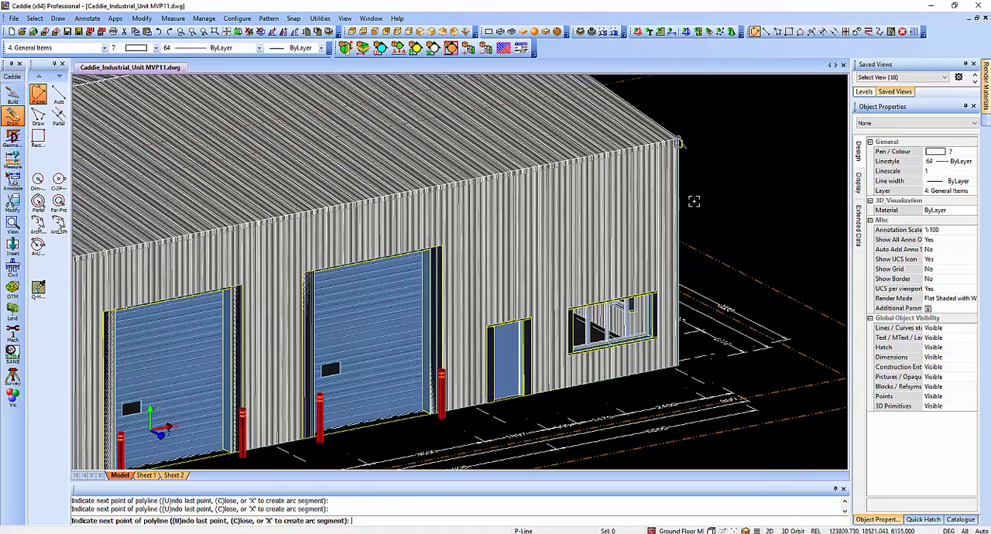
{"action": "left_click", "coordinate": [677, 368]}
{"action": "scroll", "coordinate": [703, 281], "scroll_direction": "down", "scroll_amount": 4}
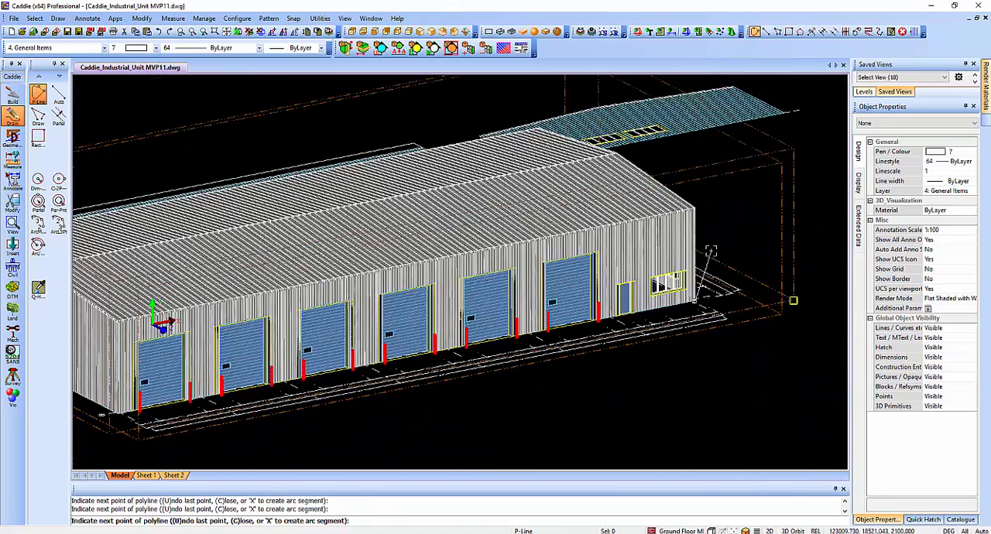
{"action": "middle_click_drag", "start_coordinate": [687, 284], "coordinate": [630, 265], "text": "shift"}
{"action": "key", "text": "Escape"}
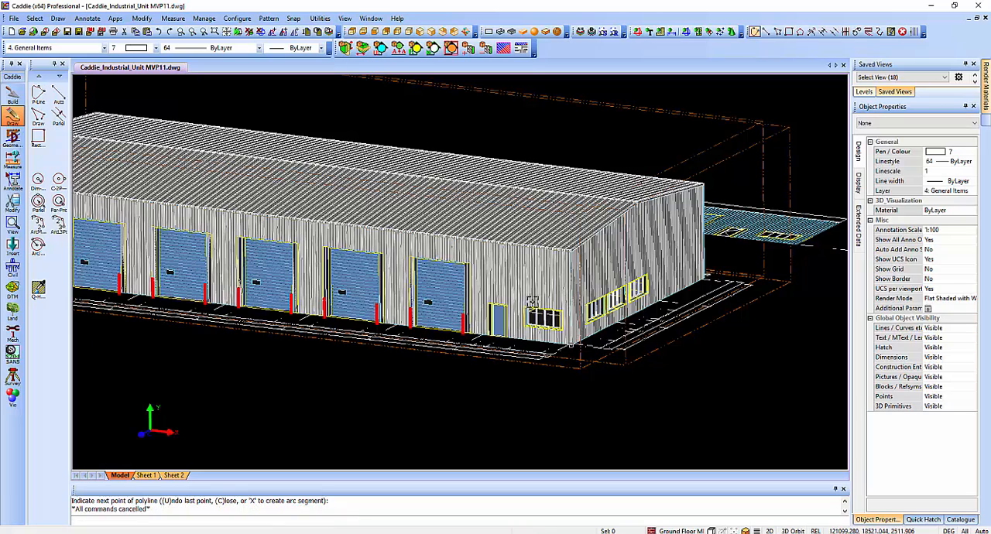
Align the UCS with the face of the office end gable wall.
{"action": "left_click", "coordinate": [150, 429]}
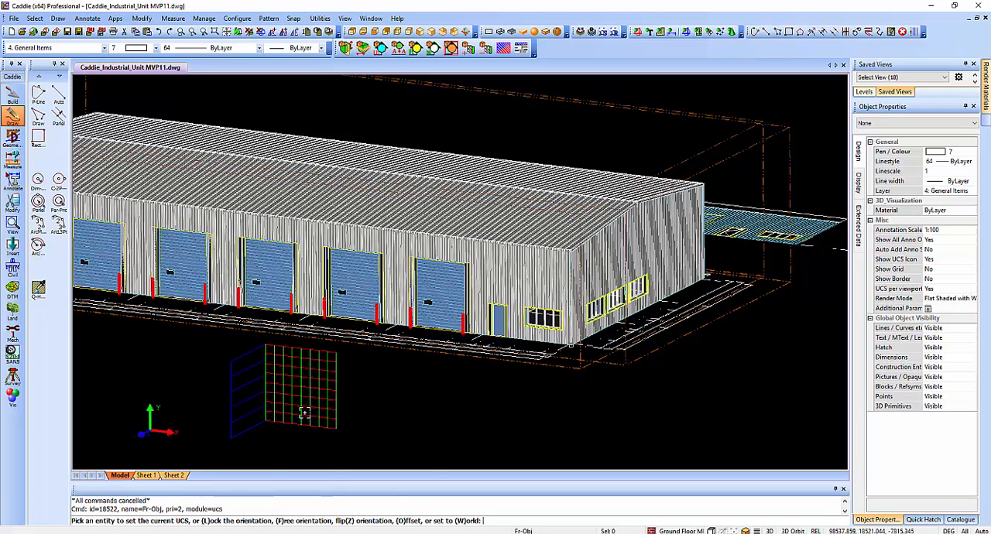
{"action": "right_click", "coordinate": [336, 408]}
{"action": "left_click", "coordinate": [395, 430]}
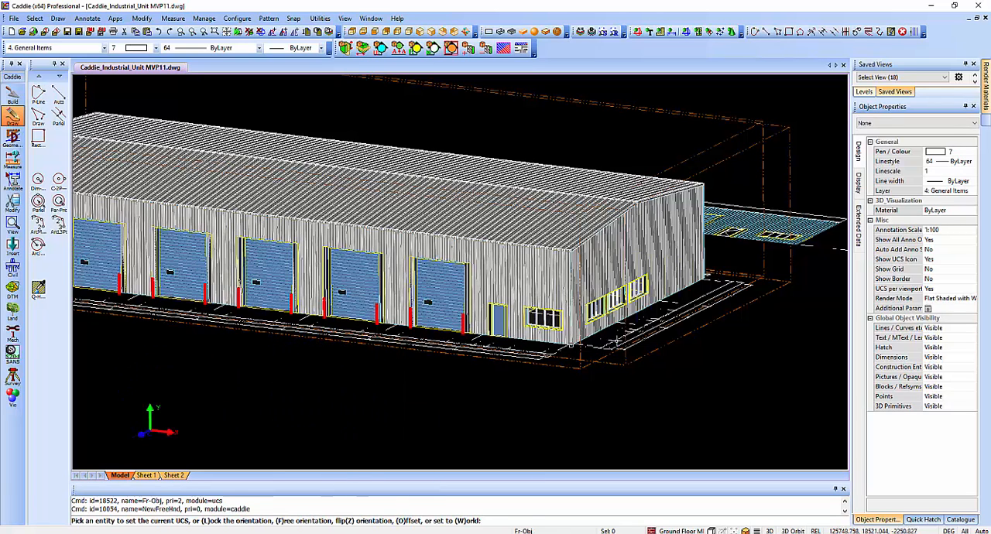
{"action": "left_click", "coordinate": [599, 268]}
{"action": "middle_click_drag", "start_coordinate": [663, 277], "coordinate": [392, 282]}
{"action": "scroll", "coordinate": [353, 291], "scroll_direction": "up", "scroll_amount": 3}
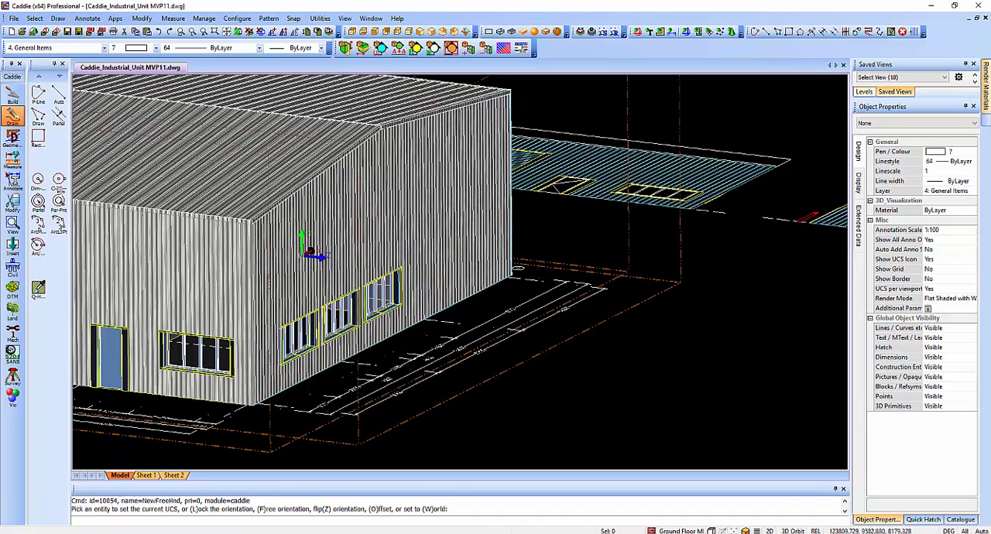
Outline the office end gable with an Endpoint-snapped polyline from the front base corner over both eaves and the ridge to the rear base.
{"action": "left_click", "coordinate": [38, 93]}
{"action": "right_click", "coordinate": [320, 243]}
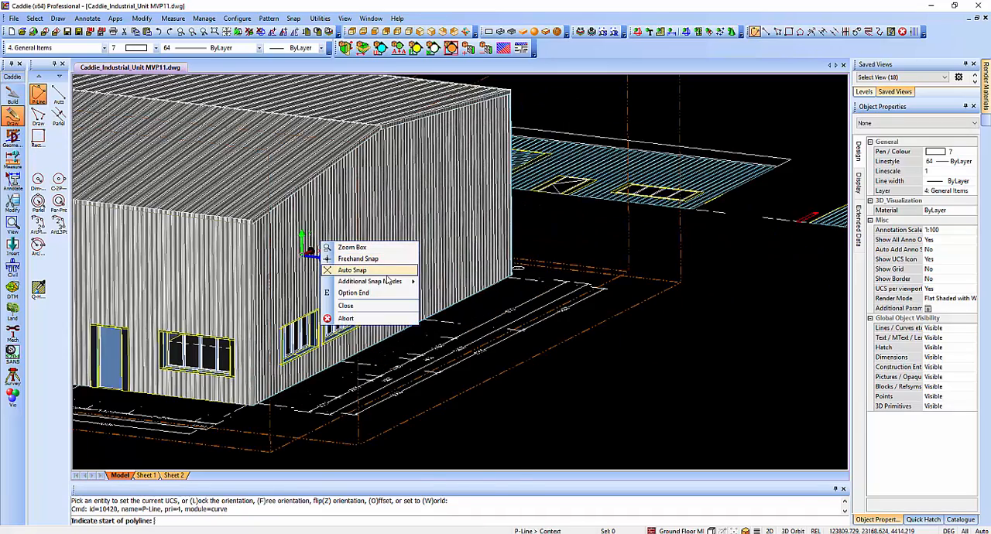
{"action": "mouse_move", "coordinate": [372, 280]}
{"action": "left_click", "coordinate": [451, 317]}
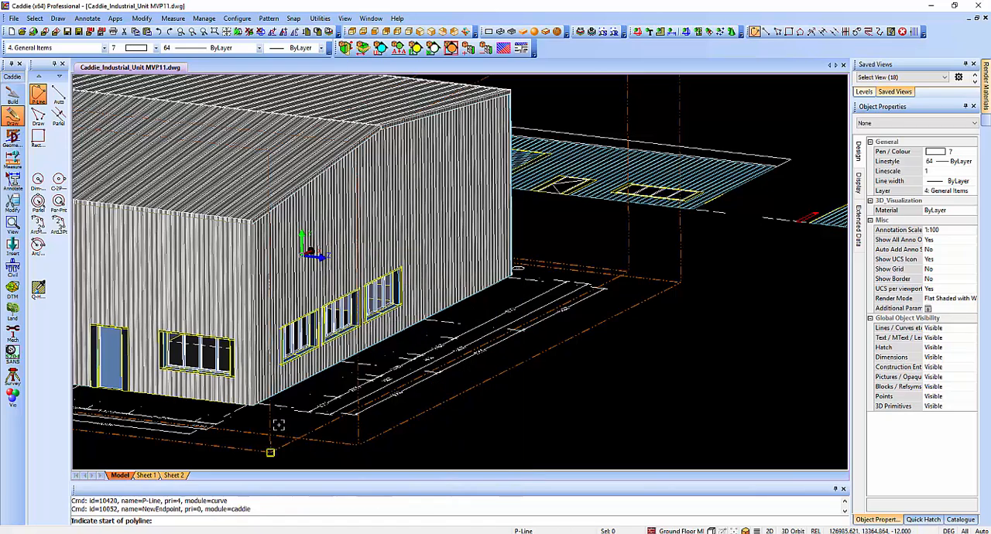
{"action": "left_click", "coordinate": [257, 407]}
{"action": "left_click", "coordinate": [252, 222]}
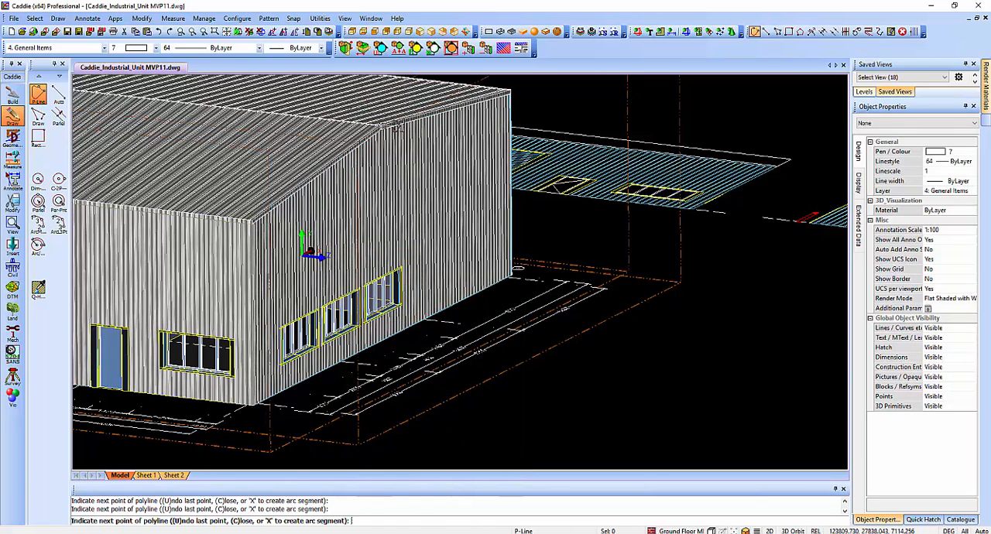
{"action": "left_click", "coordinate": [511, 93]}
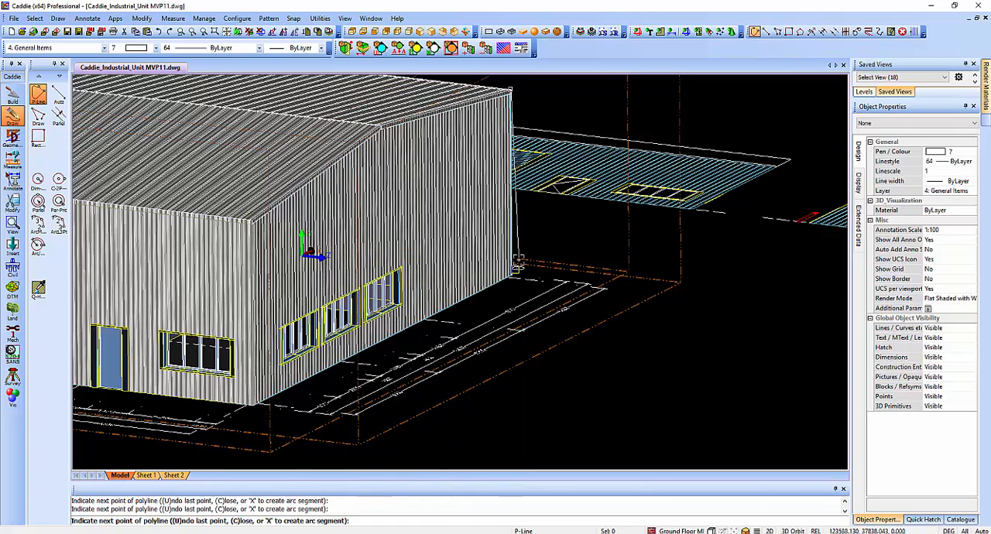
{"action": "left_click", "coordinate": [511, 275]}
{"action": "scroll", "coordinate": [550, 246], "scroll_direction": "down", "scroll_amount": 3}
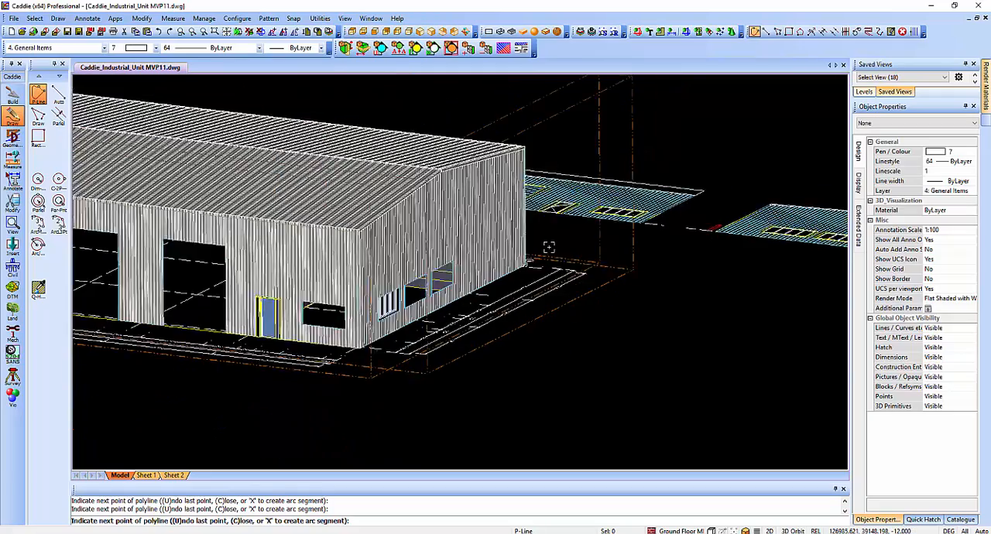
{"action": "middle_click_drag", "start_coordinate": [543, 281], "coordinate": [155, 197], "text": "shift"}
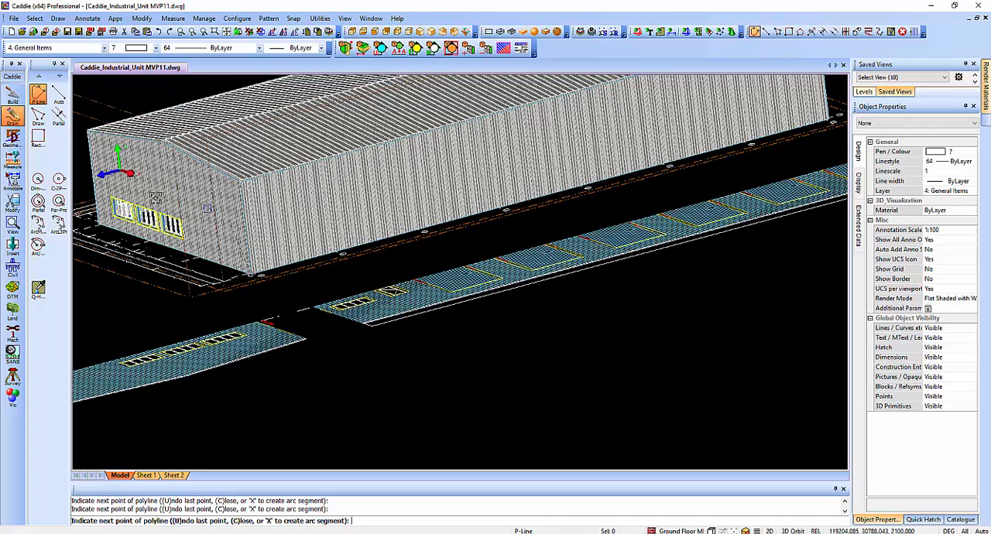
{"action": "key", "text": "Escape"}
Align the UCS with the face of the windowless rear long wall, picking the wall with Freehand snap.
{"action": "left_click", "coordinate": [126, 172]}
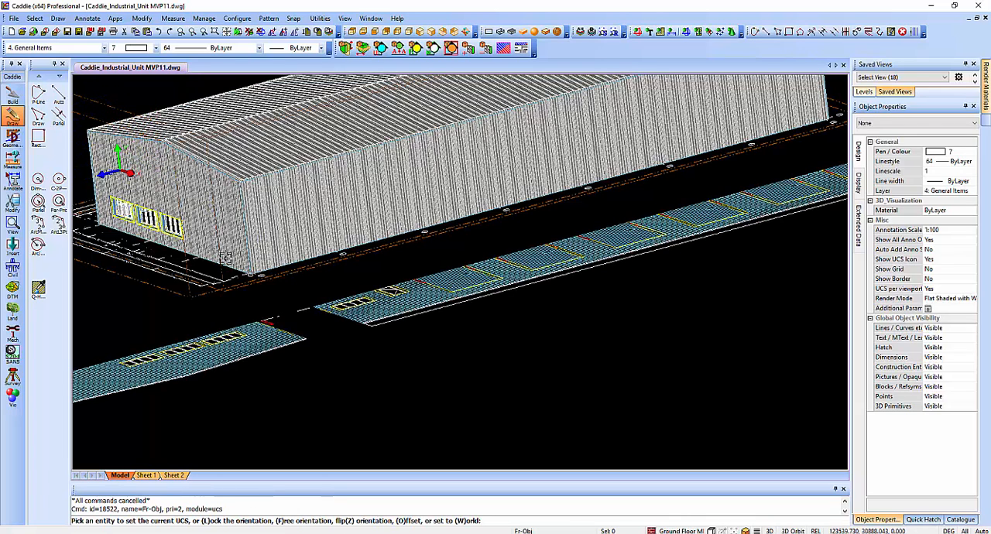
{"action": "right_click", "coordinate": [441, 290]}
{"action": "left_click", "coordinate": [481, 308]}
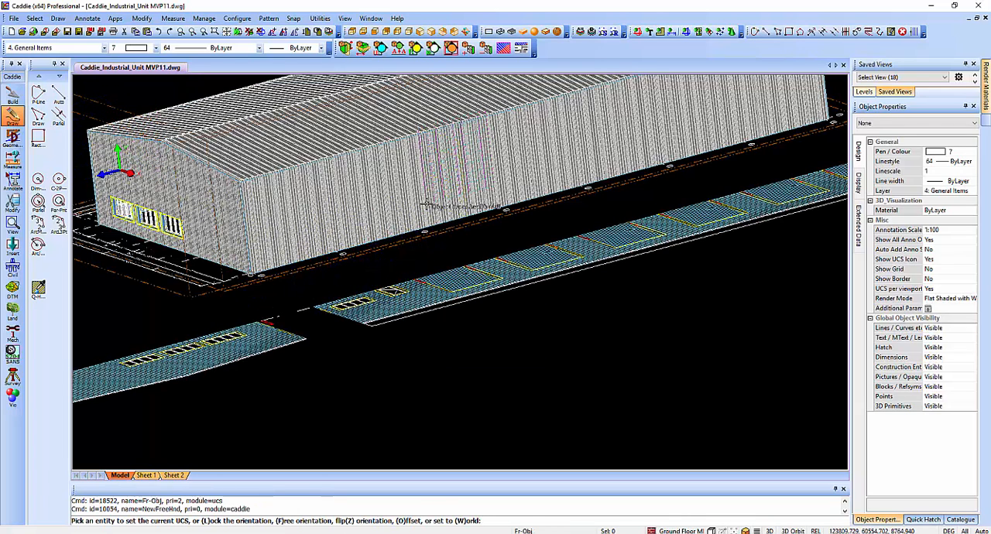
{"action": "left_click", "coordinate": [428, 201]}
Start a polyline with Endpoint snap at the rear wall's base corner beside the office gable.
{"action": "mouse_move", "coordinate": [608, 185]}
{"action": "middle_mouse_down", "text": "shift"}
{"action": "mouse_move", "coordinate": [611, 201]}
{"action": "mouse_move", "coordinate": [201, 179]}
{"action": "middle_mouse_up", "text": "shift"}
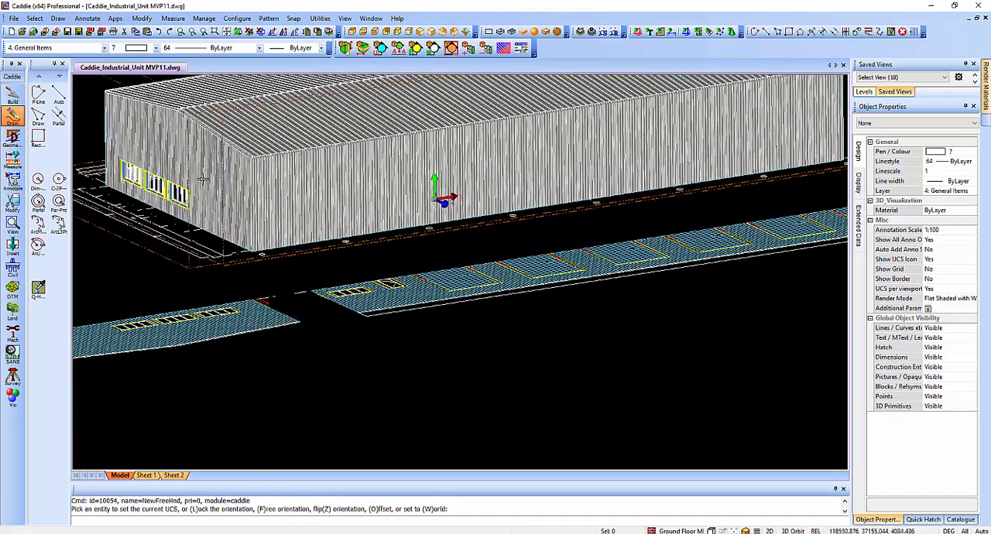
{"action": "left_click", "coordinate": [38, 93]}
{"action": "right_click", "coordinate": [329, 268]}
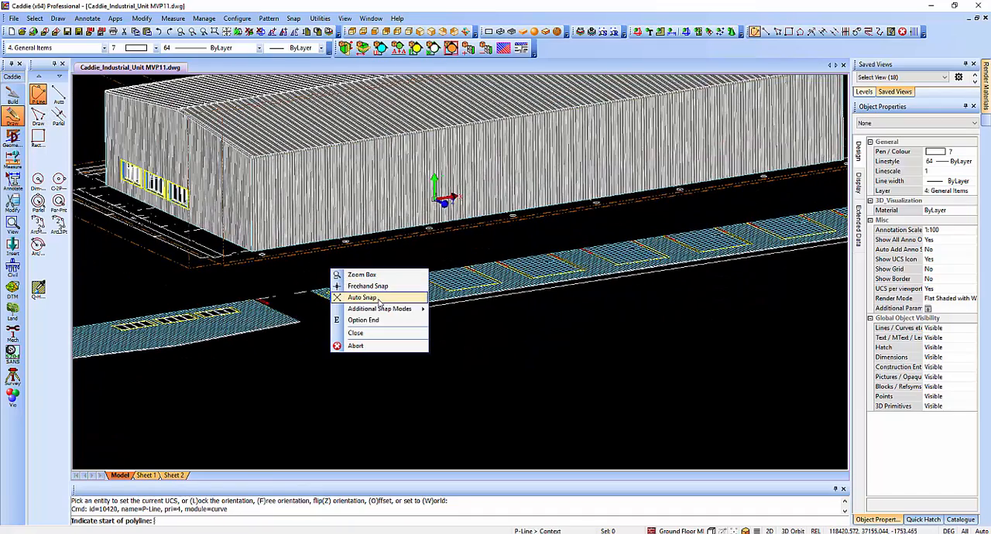
{"action": "mouse_move", "coordinate": [387, 308]}
{"action": "left_click", "coordinate": [476, 350]}
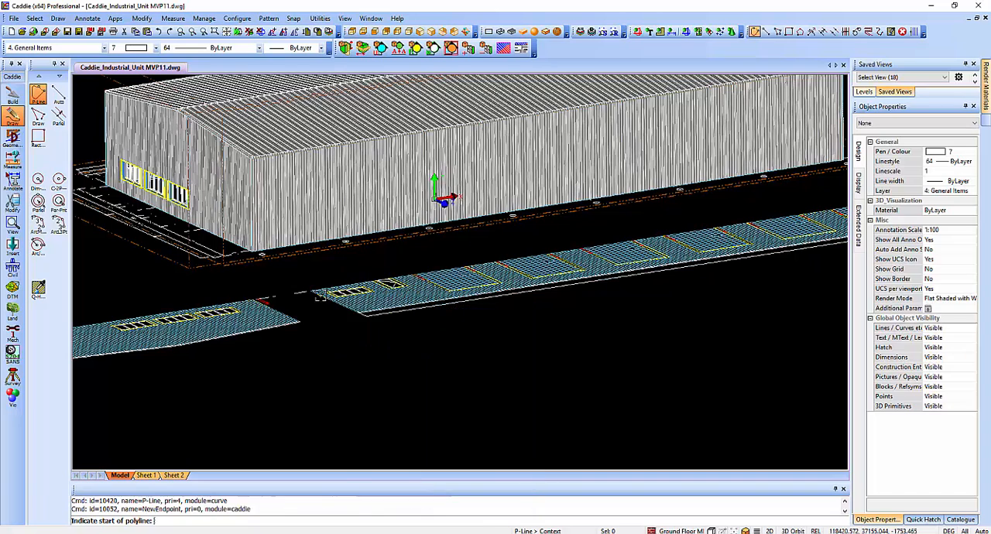
{"action": "left_click", "coordinate": [250, 254]}
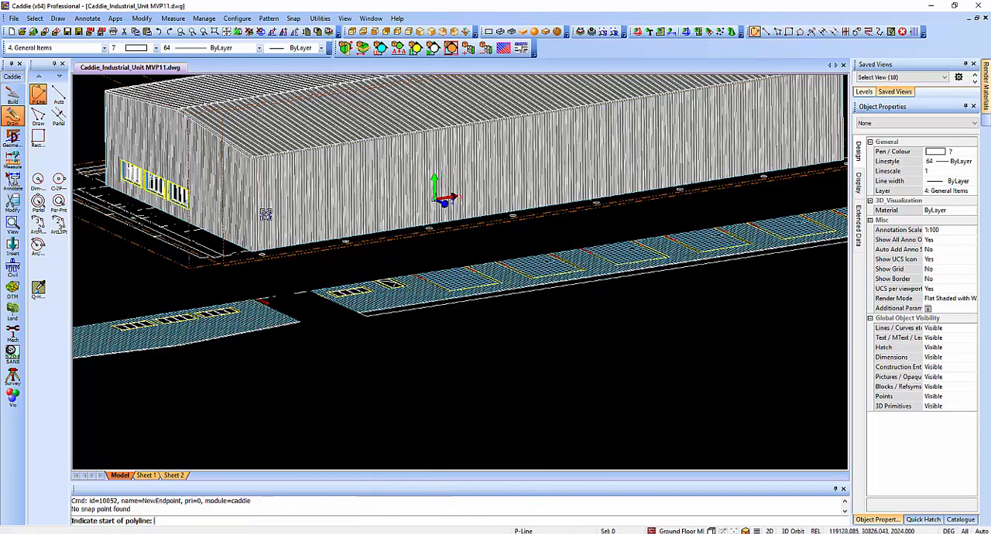
{"action": "scroll", "coordinate": [243, 251], "scroll_direction": "up", "scroll_amount": 2}
{"action": "left_click", "coordinate": [233, 252]}
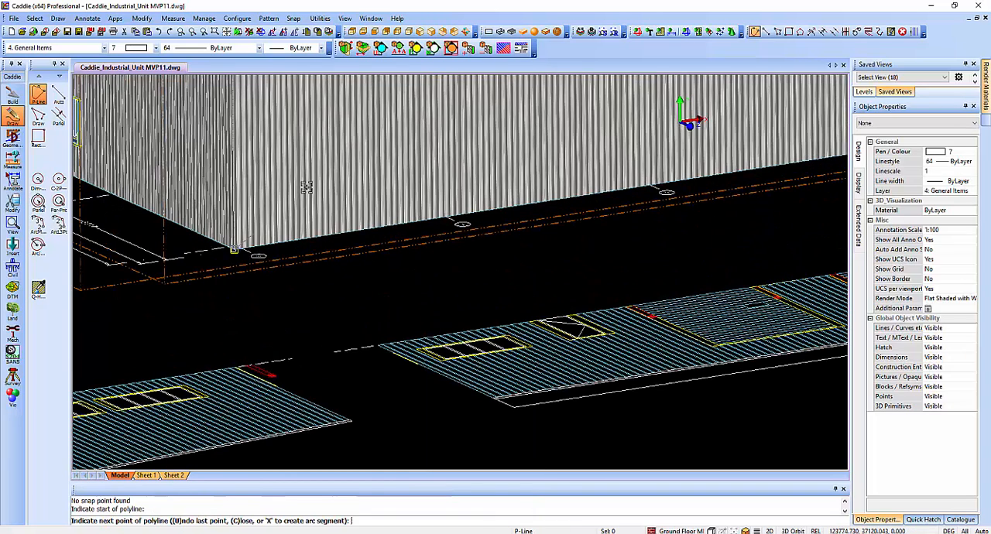
Continue the polyline up to the eave, along the rear wall to its far corner, and down to the base, then end it.
{"action": "middle_click_drag", "start_coordinate": [357, 132], "coordinate": [346, 364]}
{"action": "left_click", "coordinate": [223, 252]}
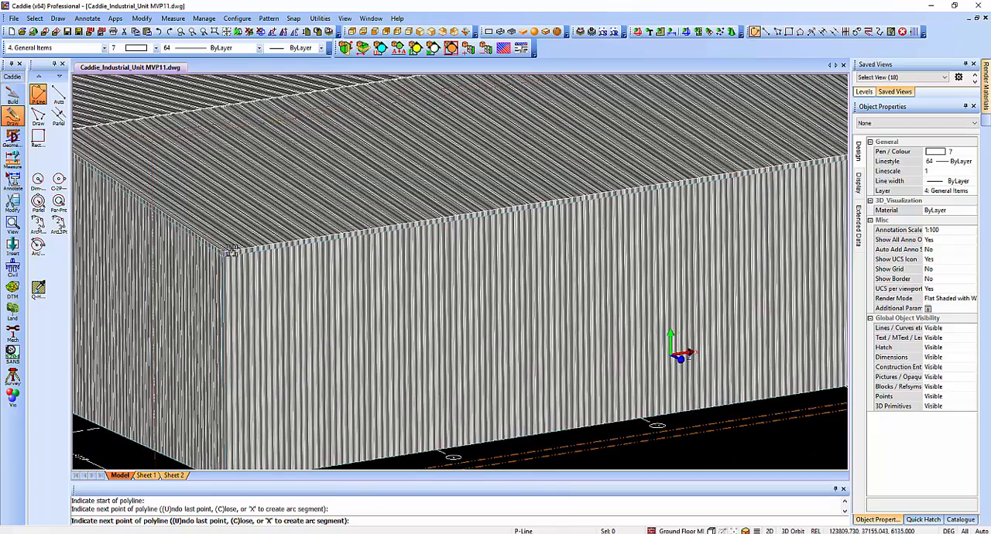
{"action": "scroll", "coordinate": [551, 207], "scroll_direction": "down", "scroll_amount": 4}
{"action": "scroll", "coordinate": [548, 202], "scroll_direction": "up", "scroll_amount": 3}
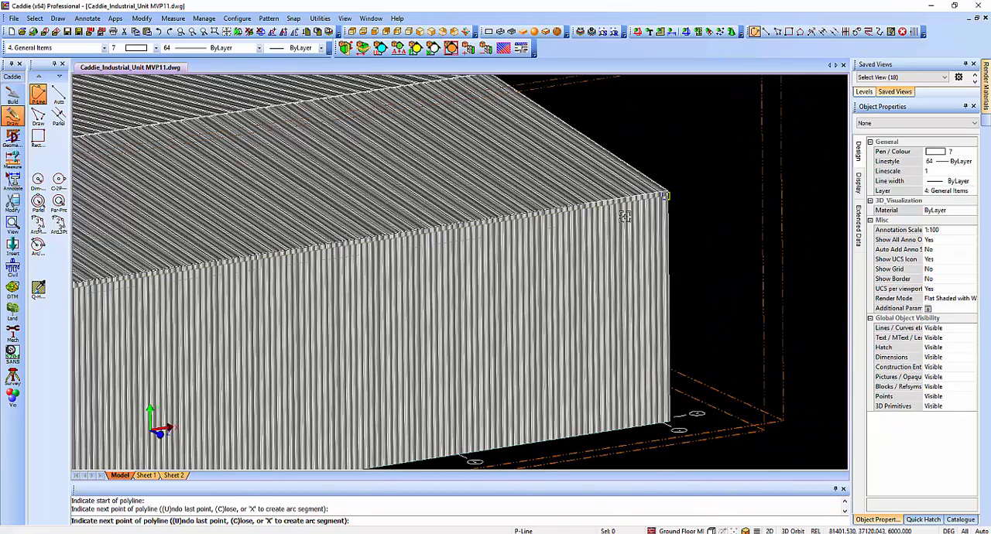
{"action": "left_click", "coordinate": [667, 191]}
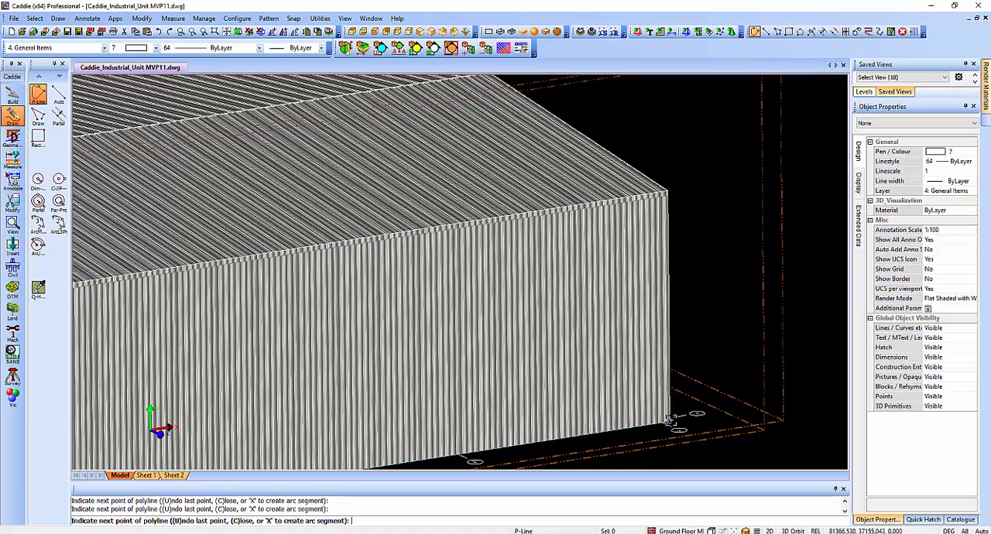
{"action": "scroll", "coordinate": [638, 255], "scroll_direction": "down", "scroll_amount": 3}
{"action": "key", "text": "Escape"}
Switch 3D objects off in the selection scope, with the overhead door wall and windowless gable in view.
{"action": "middle_click_drag", "start_coordinate": [594, 245], "coordinate": [693, 187]}
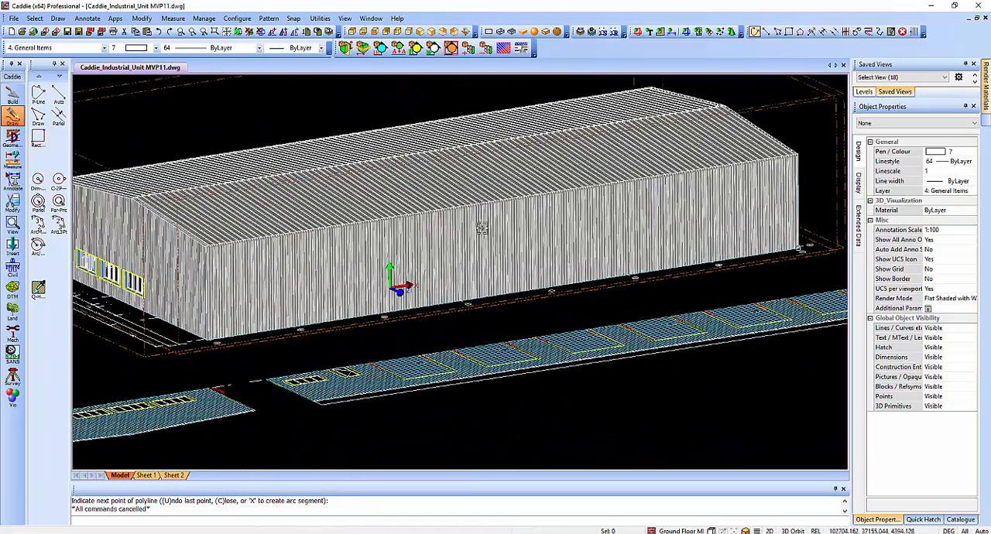
{"action": "middle_click_drag", "start_coordinate": [240, 318], "coordinate": [376, 308], "text": "shift"}
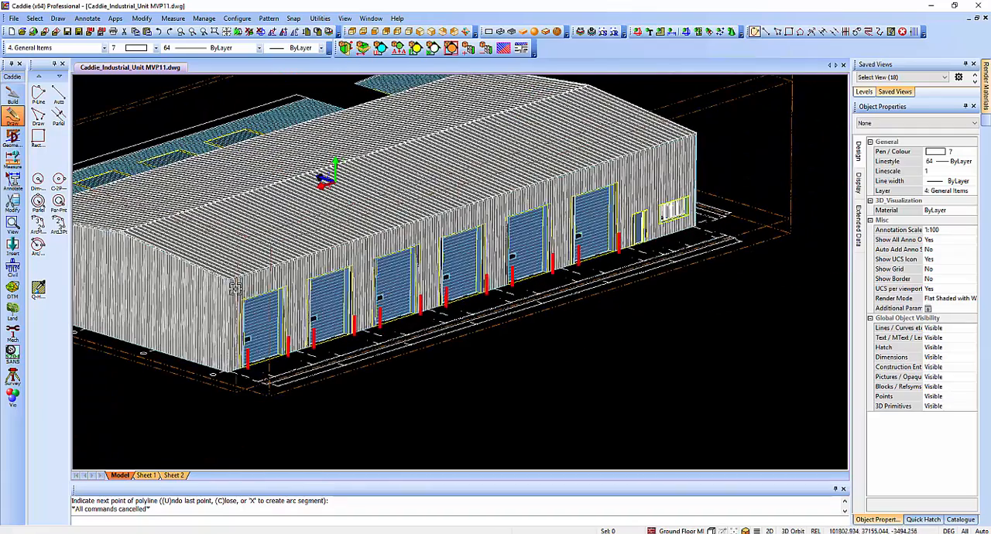
{"action": "left_click", "coordinate": [731, 32]}
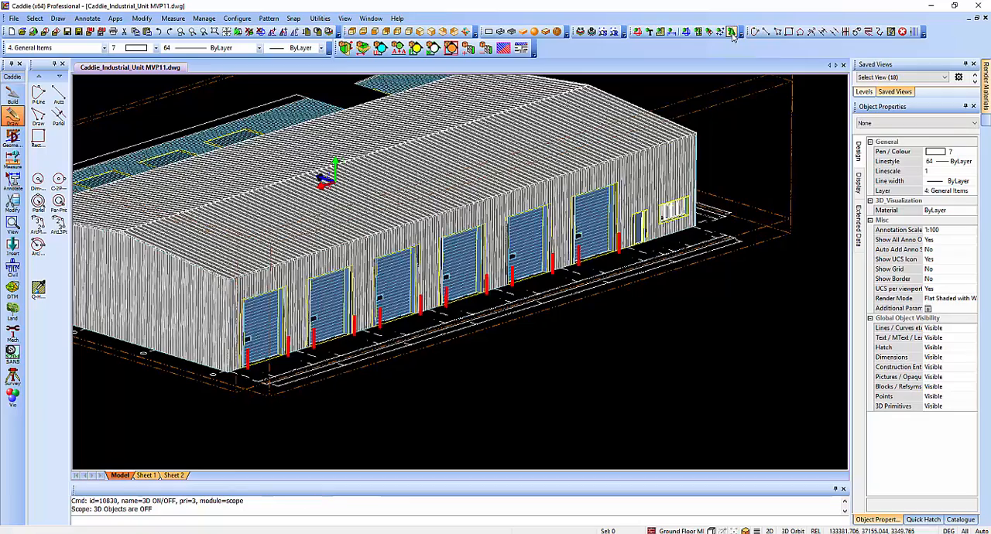
{"action": "left_click", "coordinate": [732, 32]}
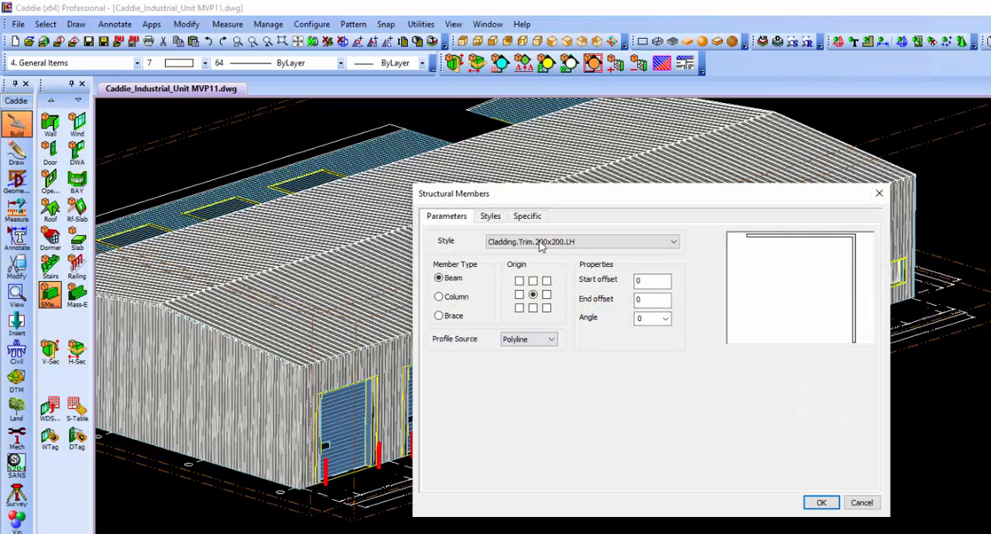
Create Cladding.Trim.200x200.RH structural beams along the polylines on the windowless gable and the overhead door wall.
{"action": "left_click", "coordinate": [541, 242]}
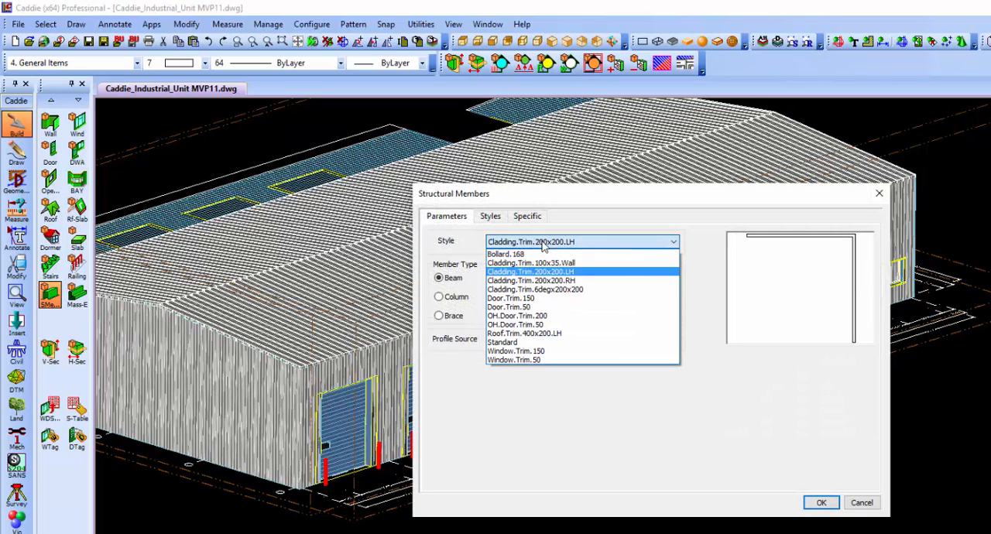
{"action": "left_click", "coordinate": [567, 280]}
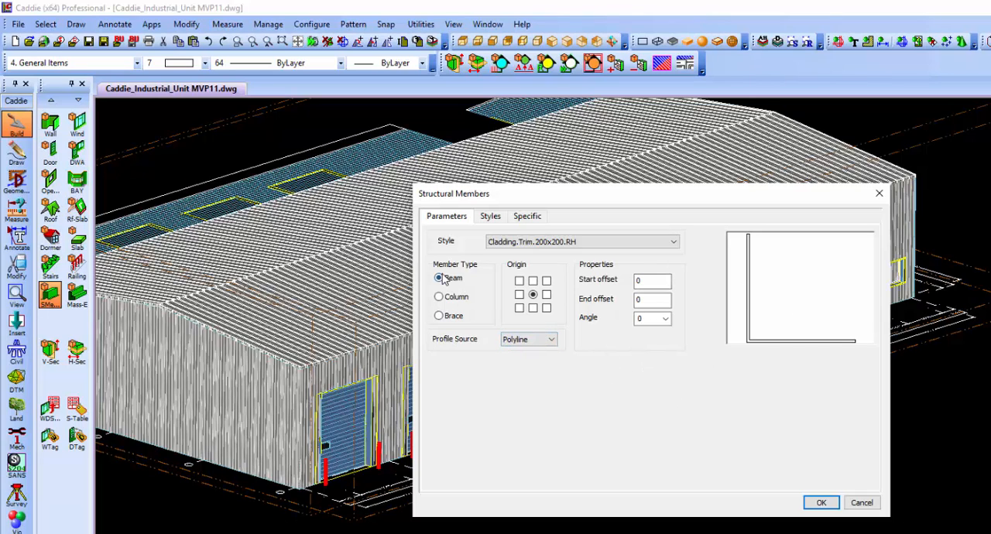
{"action": "left_click", "coordinate": [819, 502]}
{"action": "scroll", "coordinate": [297, 401], "scroll_direction": "up", "scroll_amount": 3}
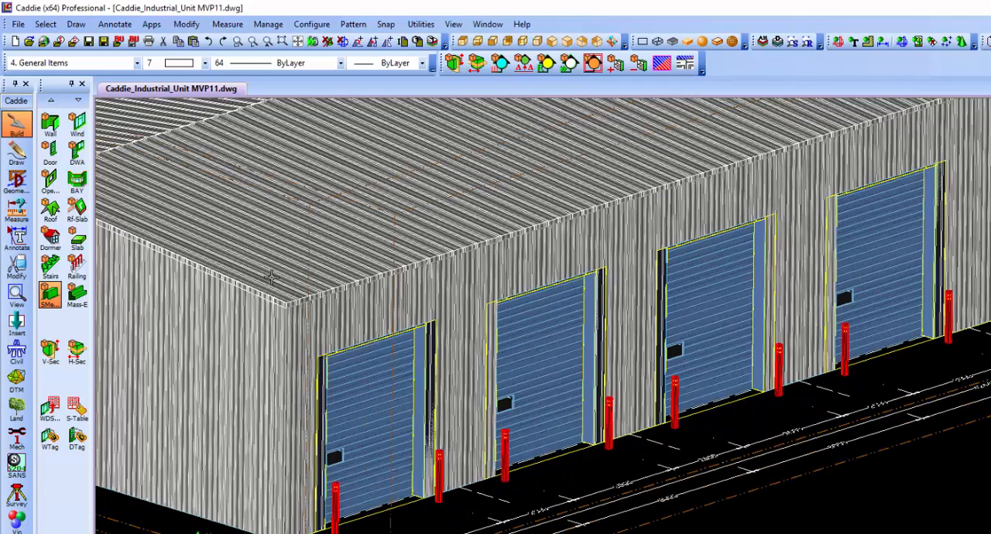
{"action": "left_click", "coordinate": [249, 286]}
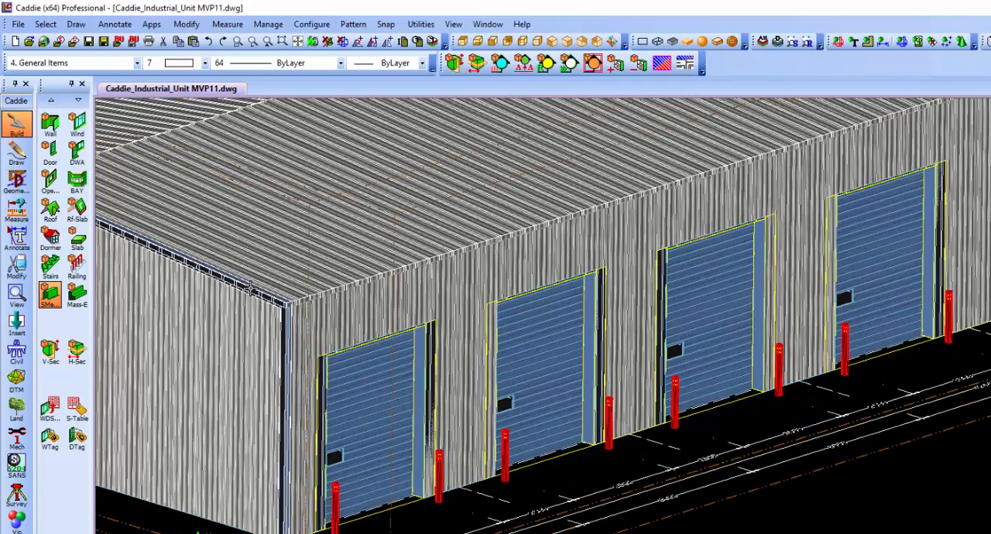
{"action": "left_click", "coordinate": [338, 286]}
Create Cladding.Trim.200x200.LH structural beams along the polylines on the office gable and the rear wall.
{"action": "scroll", "coordinate": [540, 294], "scroll_direction": "down", "scroll_amount": 4}
{"action": "middle_click_drag", "start_coordinate": [651, 367], "coordinate": [433, 389], "text": "shift"}
{"action": "middle_click_drag", "start_coordinate": [779, 312], "coordinate": [127, 339], "text": "shift"}
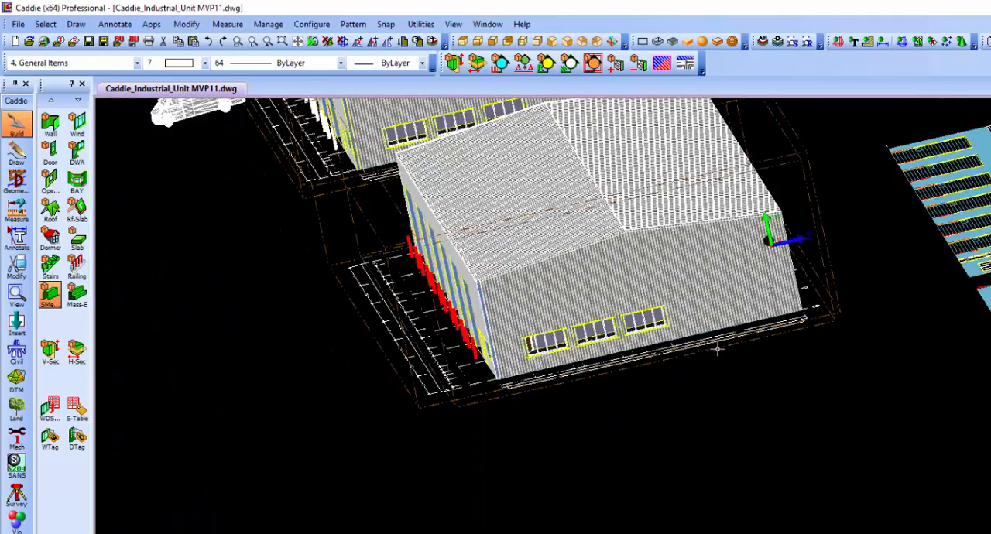
{"action": "middle_click_drag", "start_coordinate": [718, 349], "coordinate": [724, 369], "text": "shift"}
{"action": "middle_click_drag", "start_coordinate": [529, 381], "coordinate": [634, 387], "text": "shift"}
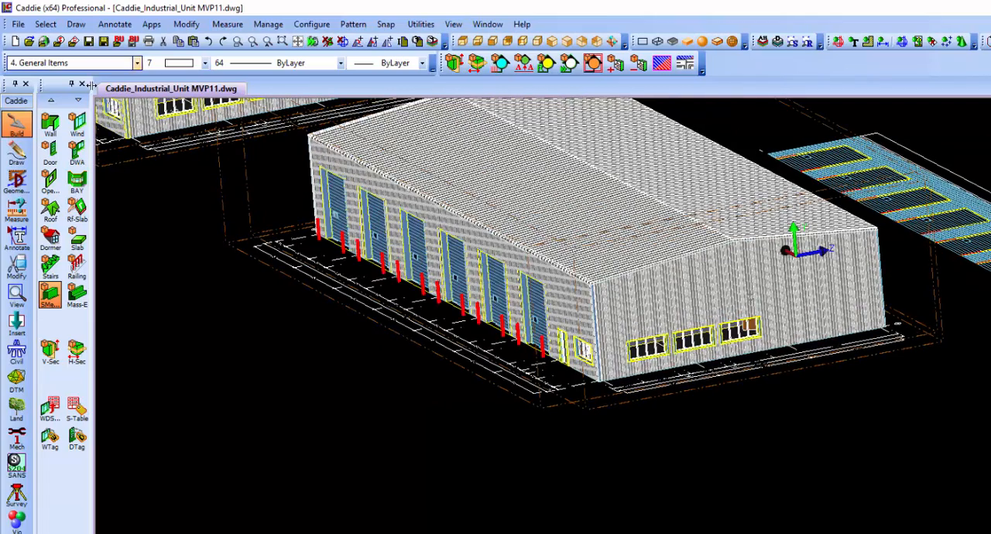
{"action": "left_click", "coordinate": [51, 299]}
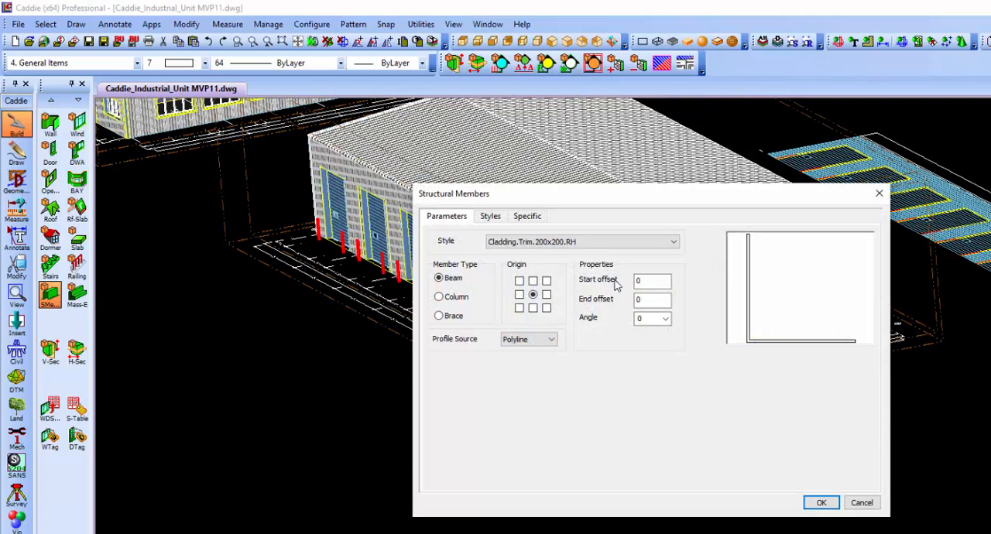
{"action": "left_click", "coordinate": [598, 243]}
{"action": "left_click", "coordinate": [581, 268]}
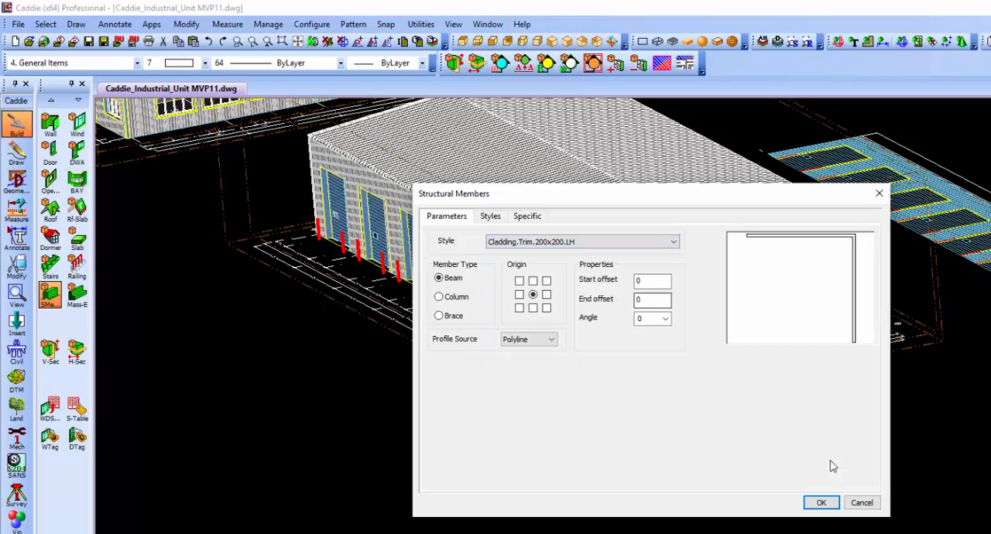
{"action": "left_click", "coordinate": [820, 502]}
{"action": "scroll", "coordinate": [598, 293], "scroll_direction": "up", "scroll_amount": 5}
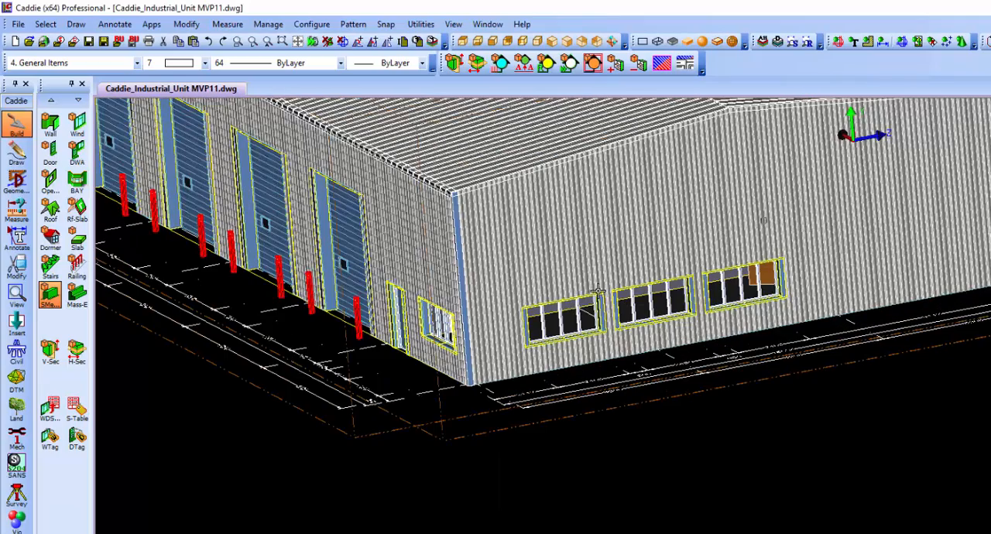
{"action": "left_click", "coordinate": [536, 167]}
{"action": "middle_click_drag", "start_coordinate": [663, 360], "coordinate": [907, 307], "text": "shift"}
{"action": "left_click", "coordinate": [842, 204]}
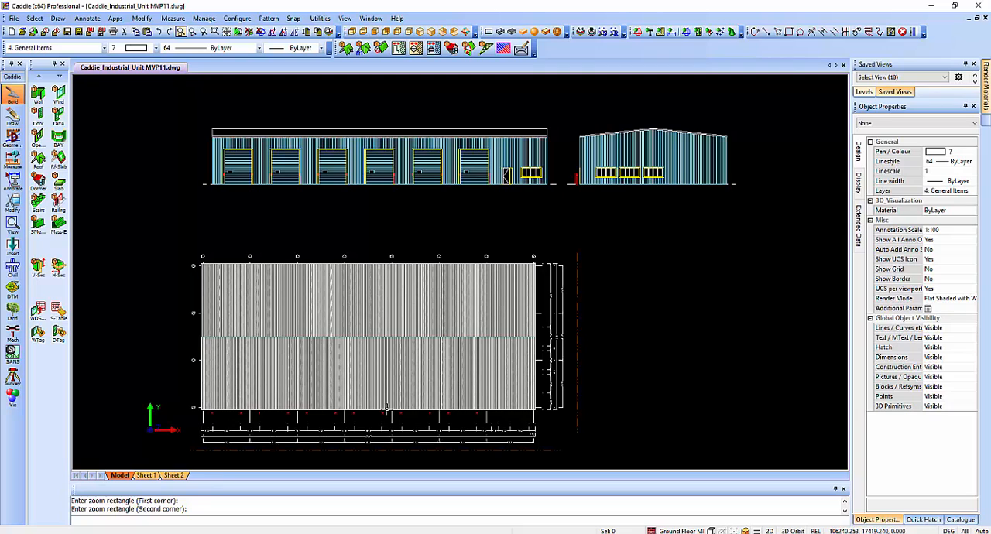
Add the building's objects to the overhead door elevation, selecting them with a window around the whole plan.
{"action": "left_click", "coordinate": [377, 175]}
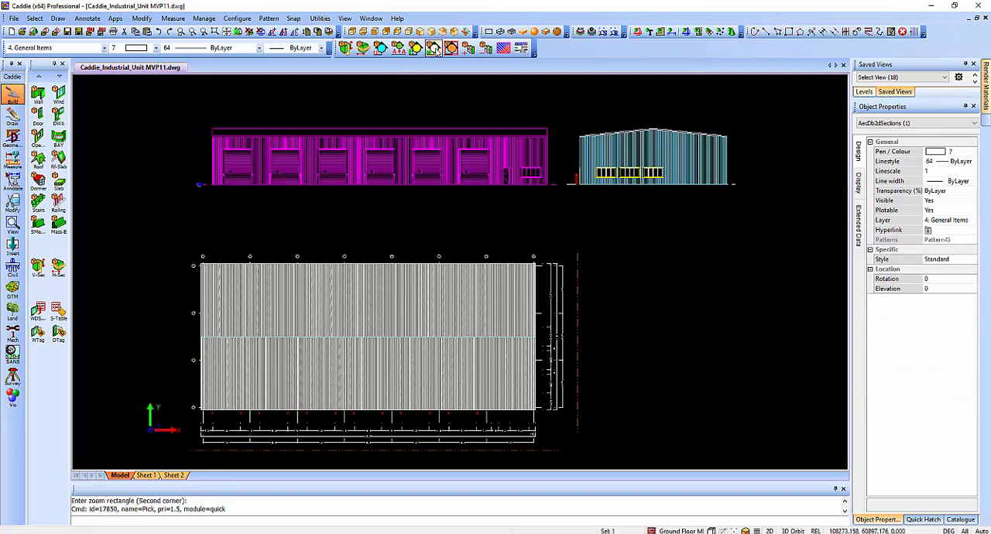
{"action": "left_click", "coordinate": [467, 48]}
{"action": "left_click", "coordinate": [521, 86]}
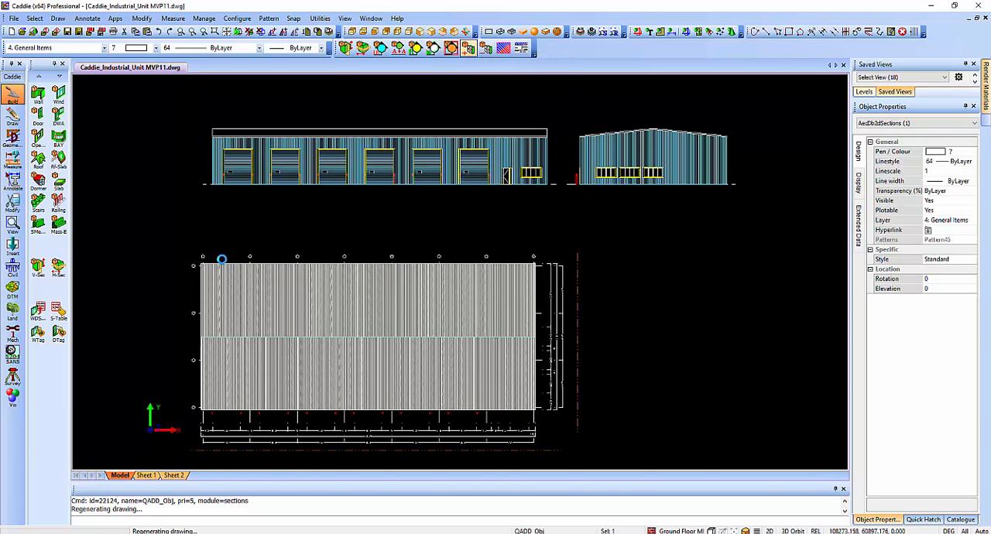
{"action": "left_click", "coordinate": [171, 232]}
{"action": "left_click", "coordinate": [601, 448]}
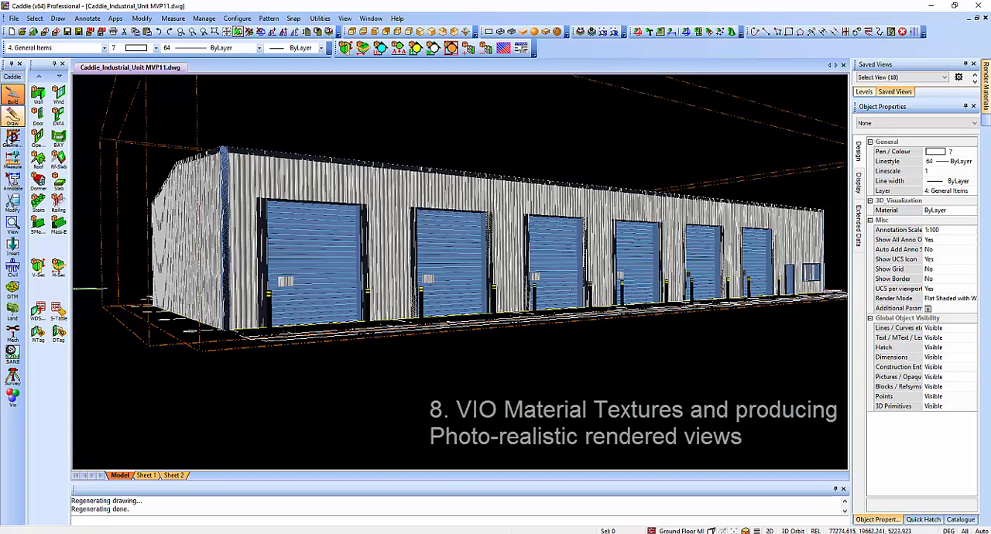
Review the VIO environment's lighting, sun position and location settings without changing them.
{"action": "left_click", "coordinate": [12, 396]}
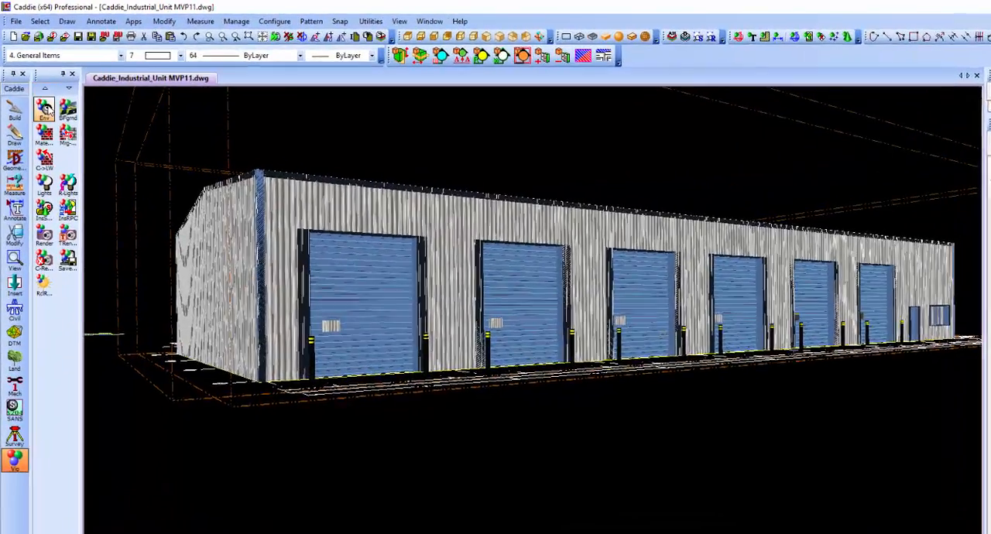
{"action": "left_click", "coordinate": [42, 100]}
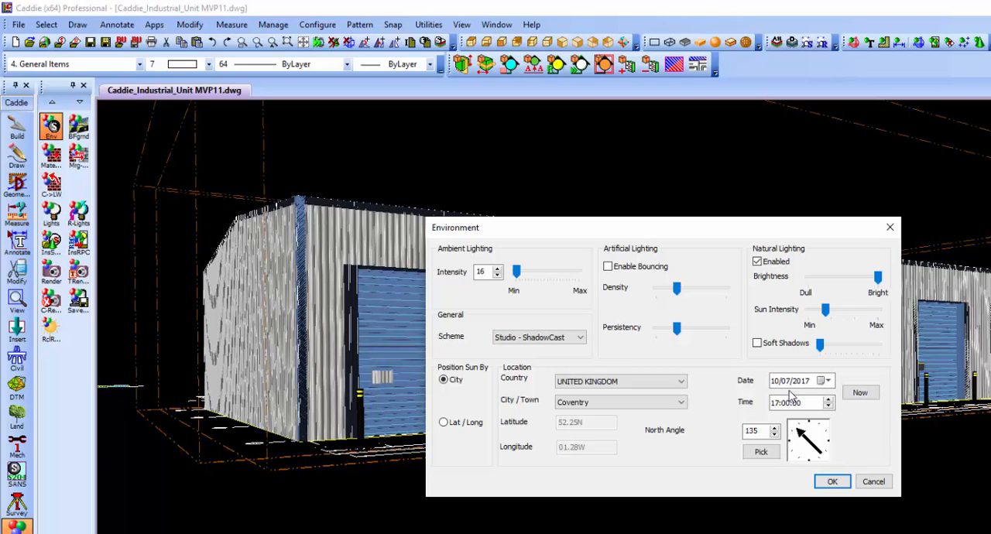
{"action": "left_click", "coordinate": [872, 482]}
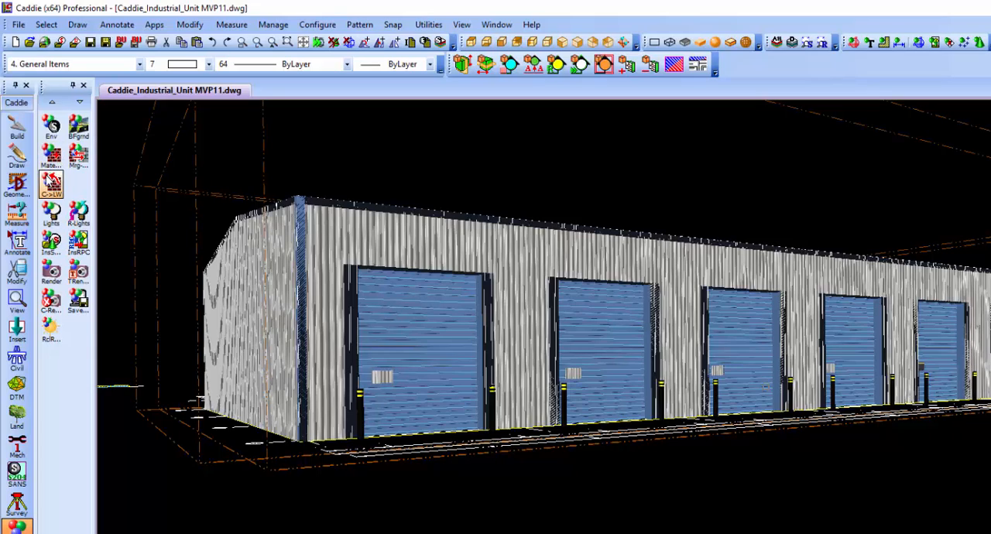
Inspect the finish, bump and texture size settings of the Wall.Cladding(1) render material.
{"action": "left_click", "coordinate": [73, 271]}
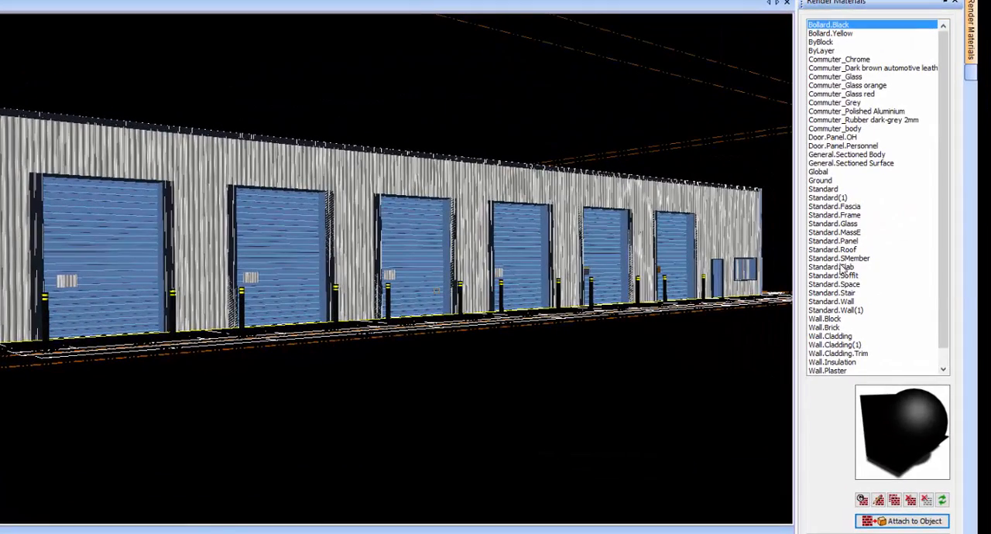
{"action": "left_click", "coordinate": [843, 345]}
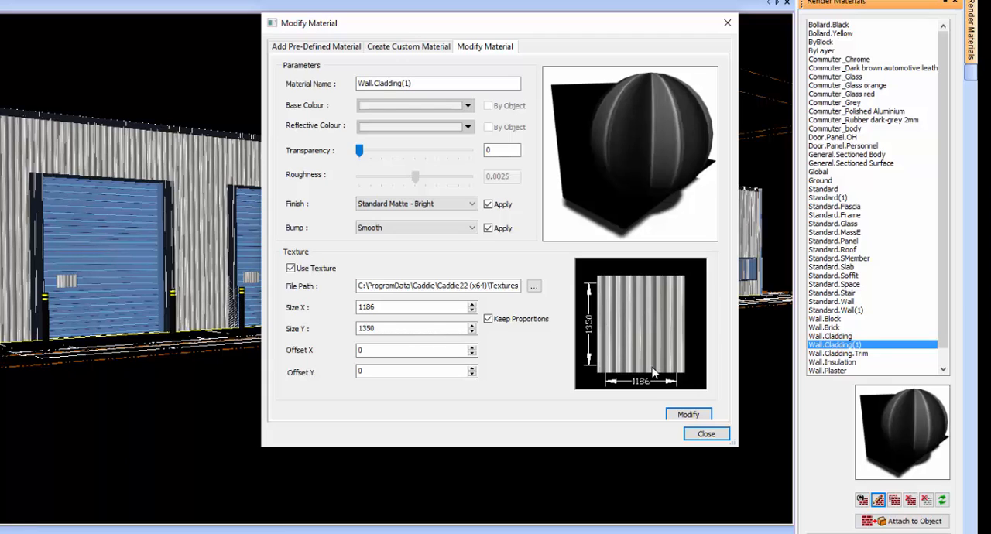
{"action": "left_click", "coordinate": [706, 434]}
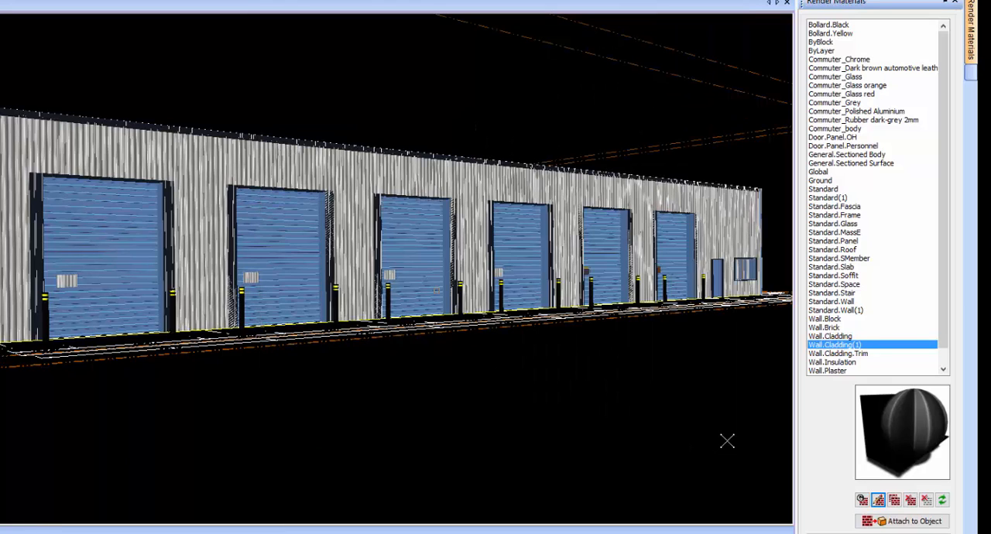
{"action": "left_click", "coordinate": [917, 521]}
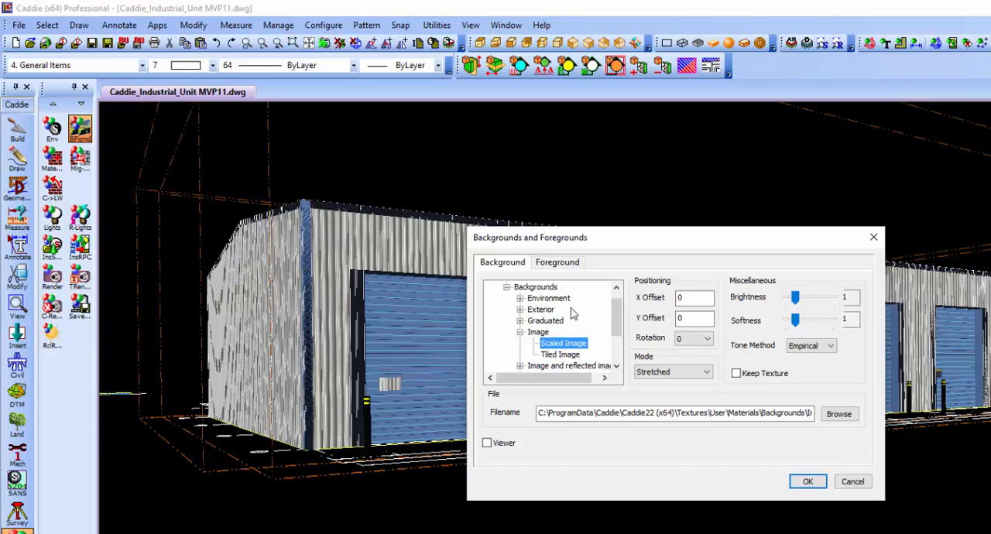
Check which image file the scaled image background uses by viewing the end of its file path.
{"action": "left_click", "coordinate": [645, 417]}
{"action": "key", "text": "End"}
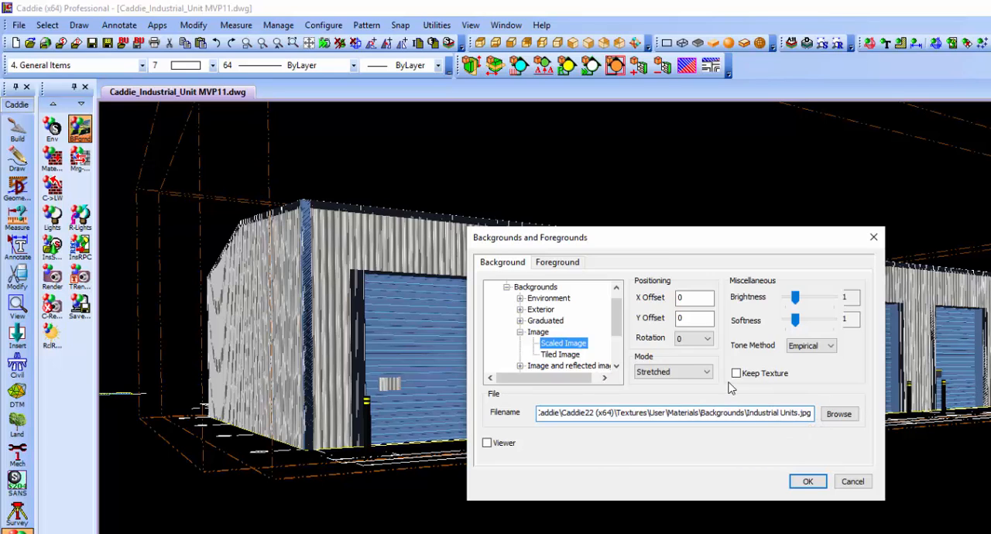
{"action": "left_click", "coordinate": [851, 481]}
Render the full perspective view of the overhead door side to the screen with render quality set to Normal.
{"action": "left_click", "coordinate": [52, 276]}
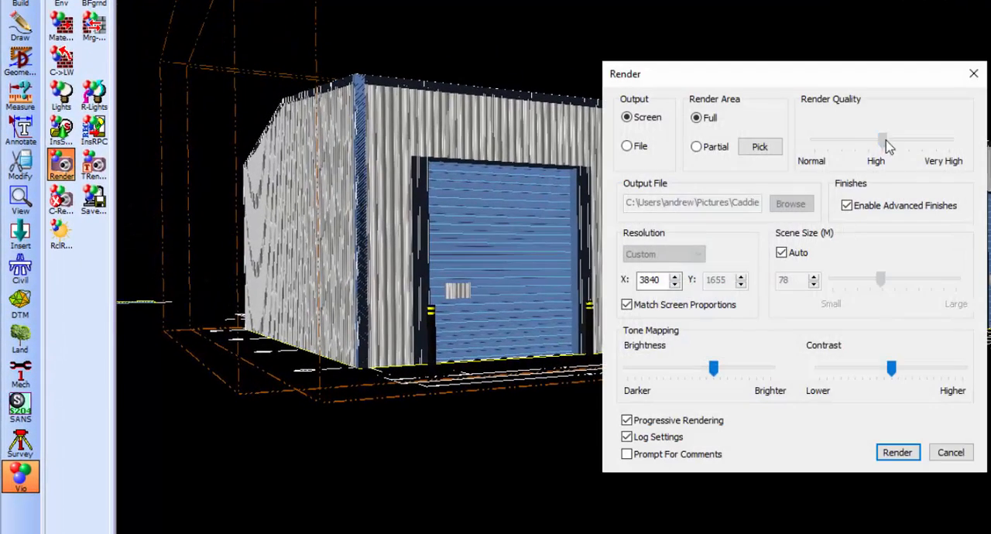
{"action": "left_click_drag", "start_coordinate": [887, 142], "coordinate": [813, 142]}
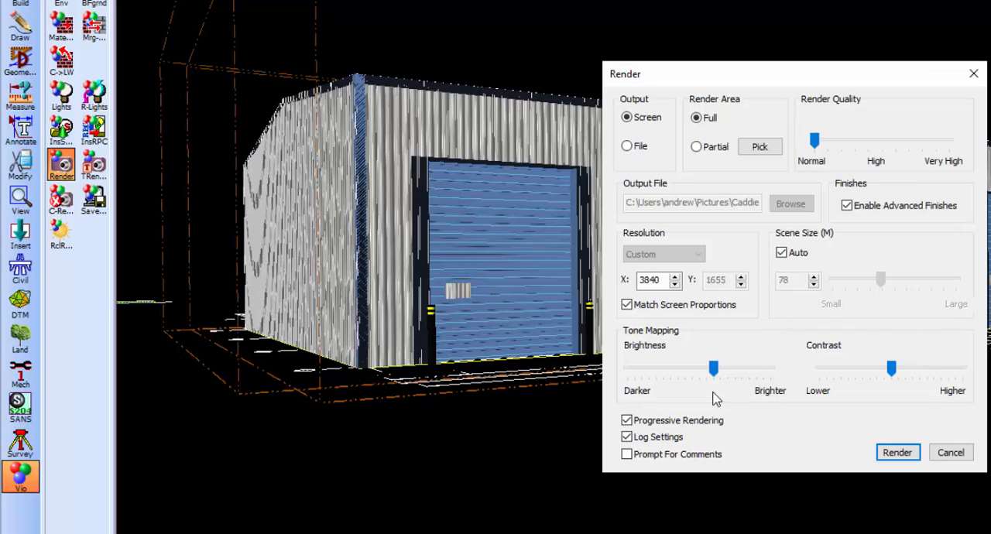
{"action": "left_click", "coordinate": [897, 452]}
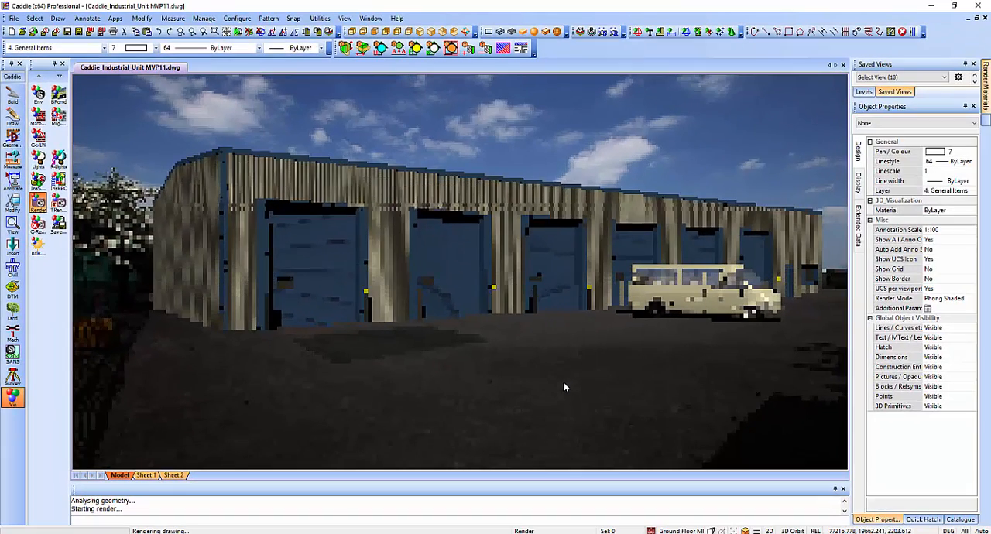